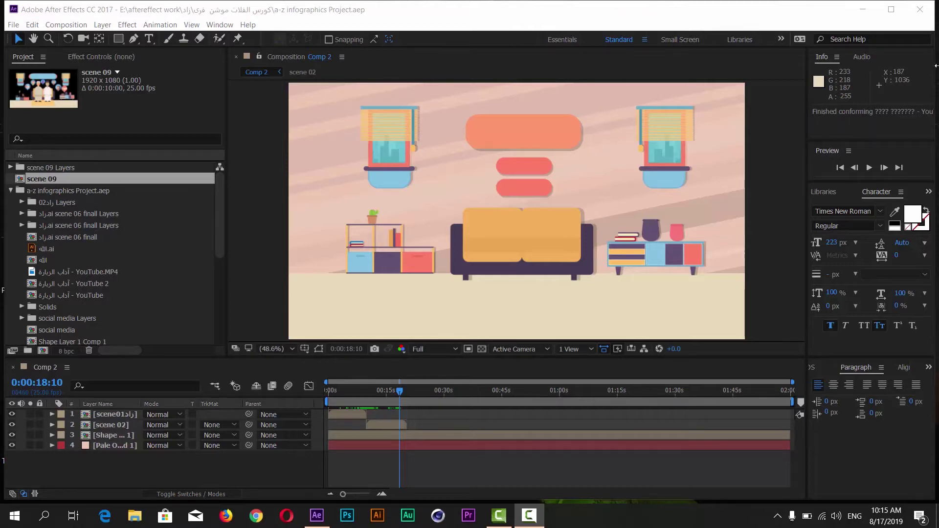
Step: Maximize the After Effects window, review earlier scenes, and scroll the Project panel to the scene comps
left_click(892, 9)
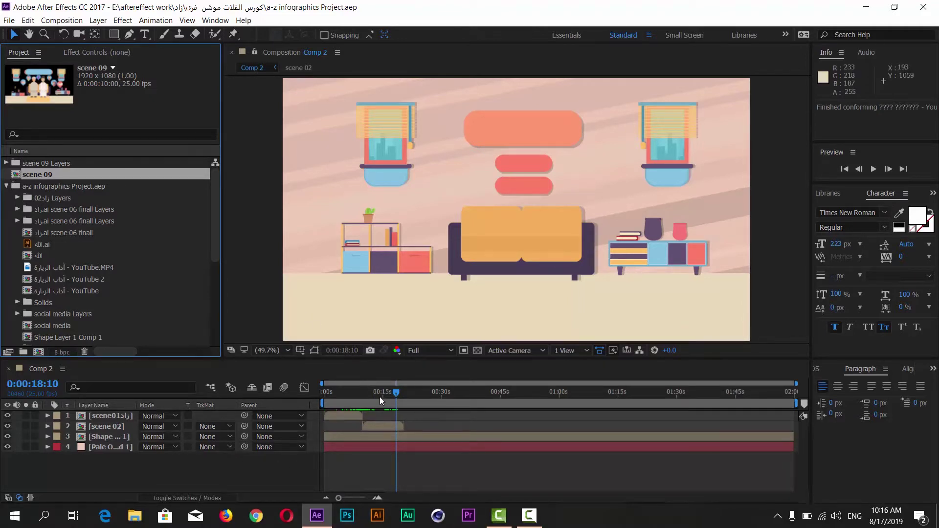
mouse_move(380, 397)
left_mouse_down()
mouse_move(310, 395)
mouse_move(390, 405)
left_mouse_up()
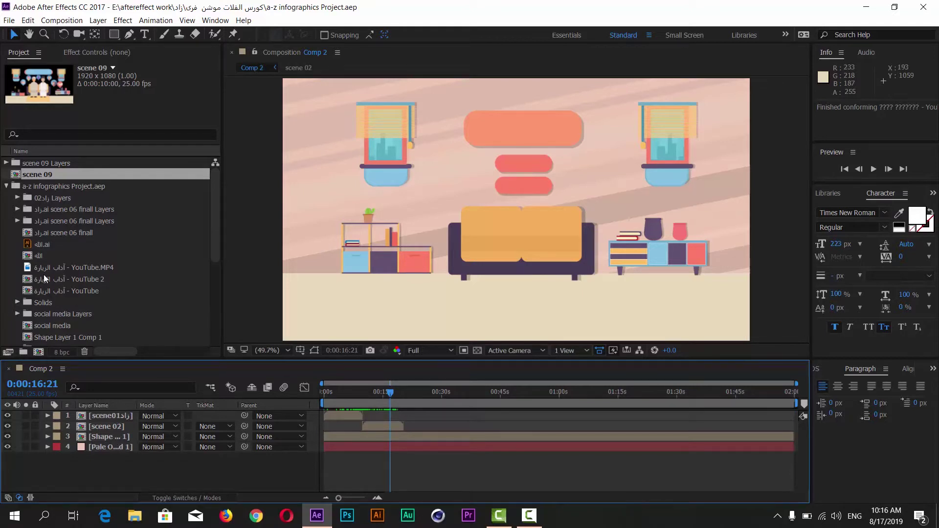
scroll(46, 287, "down", 3)
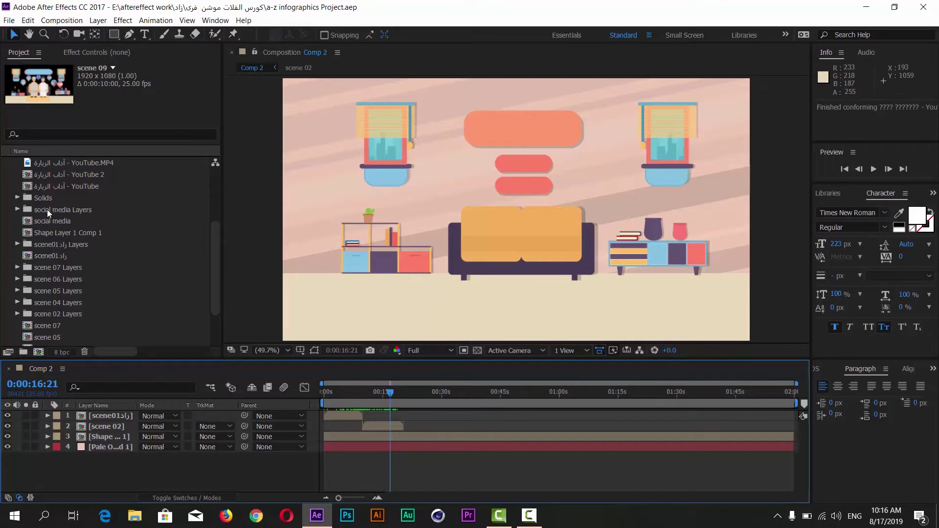
scroll(51, 334, "down", 2)
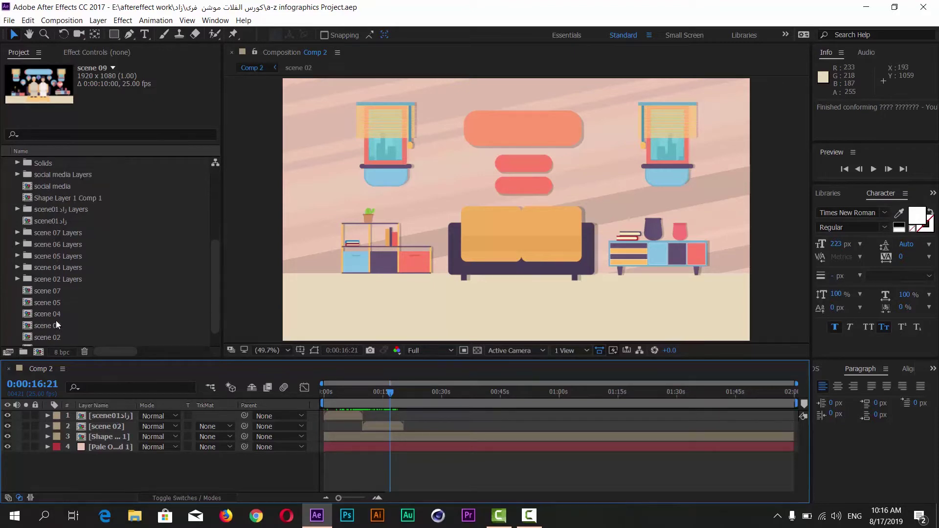
Step: Add scene 03 to Comp 2 and slide it to start around 0:20
left_click(51, 304)
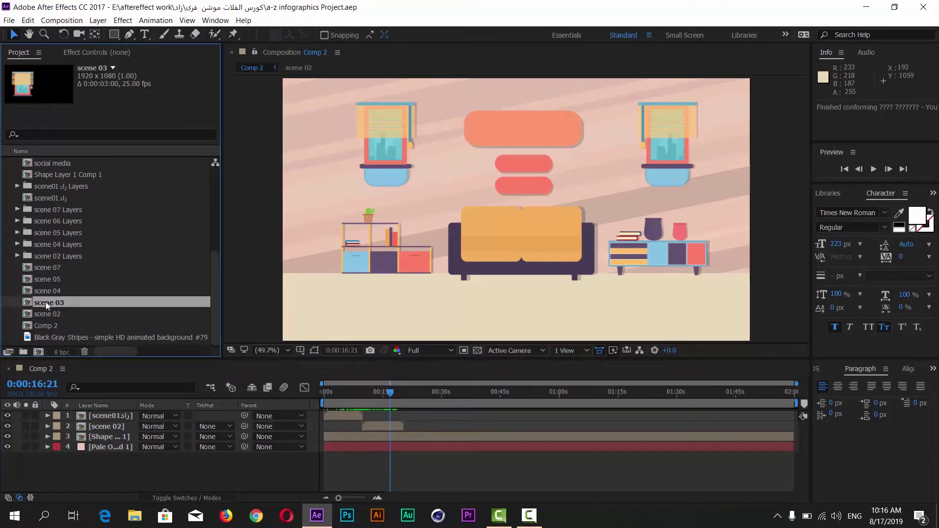
left_click_drag(51, 304, 108, 438)
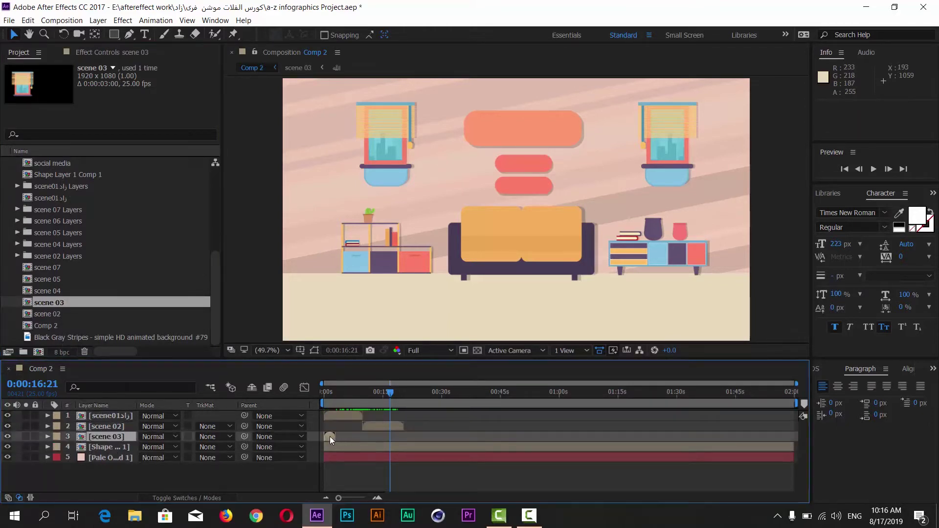
left_click_drag(330, 437, 409, 439)
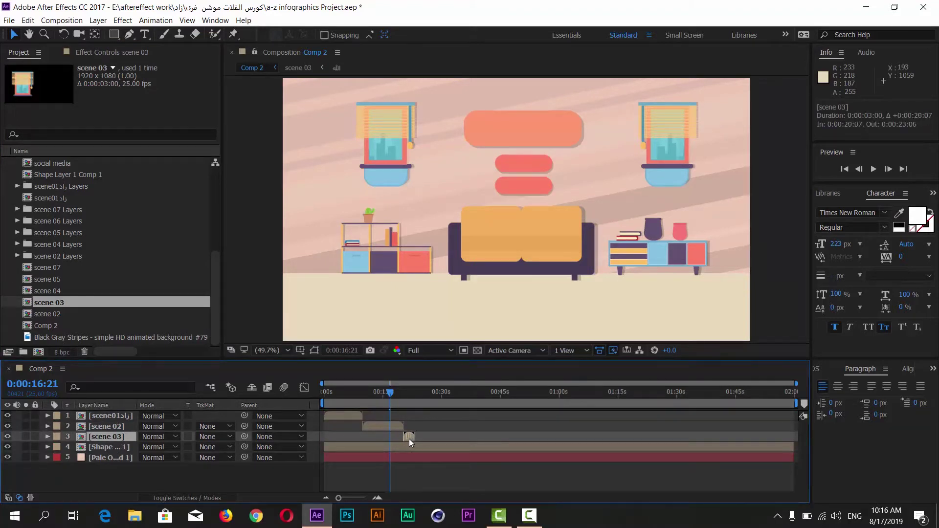
Step: Fine-tune scene 03's In point to 0:00:20:11 and preview the cut from scene 02
left_click_drag(391, 392, 405, 395)
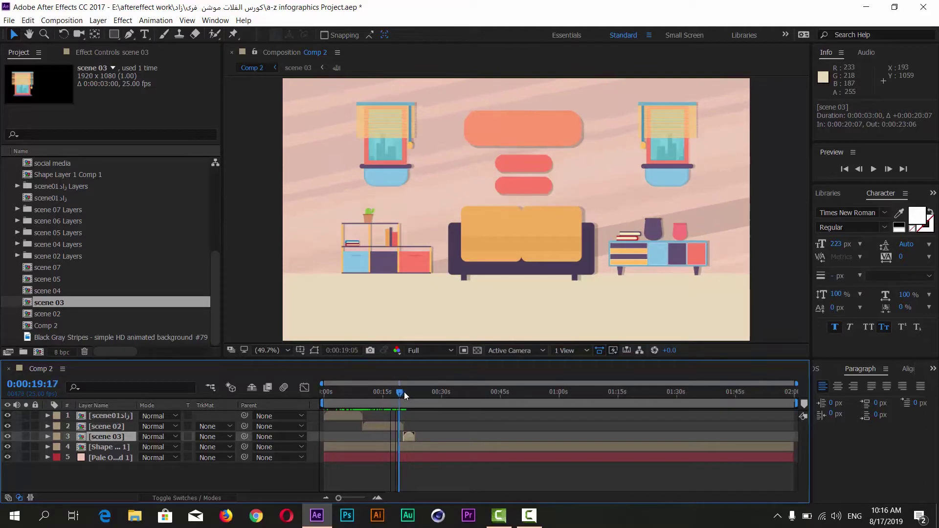
left_click(405, 393)
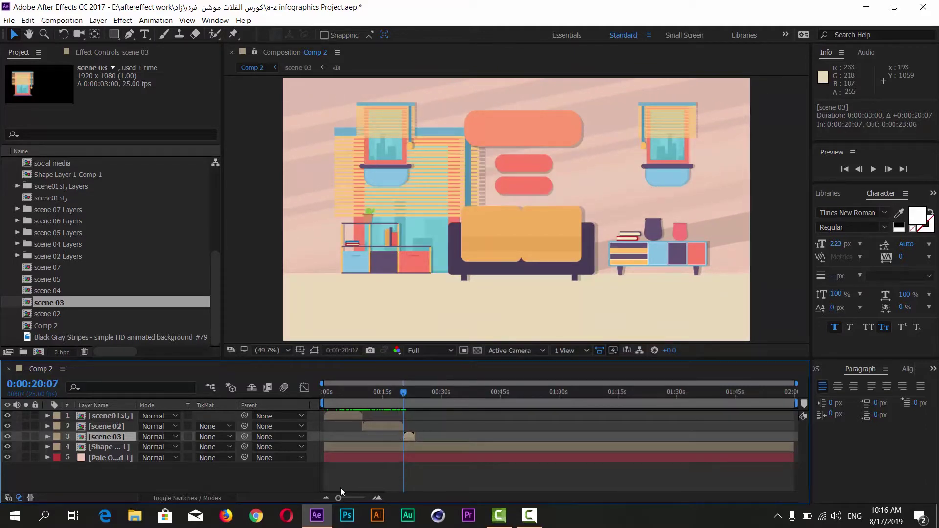
left_click_drag(341, 498, 360, 495)
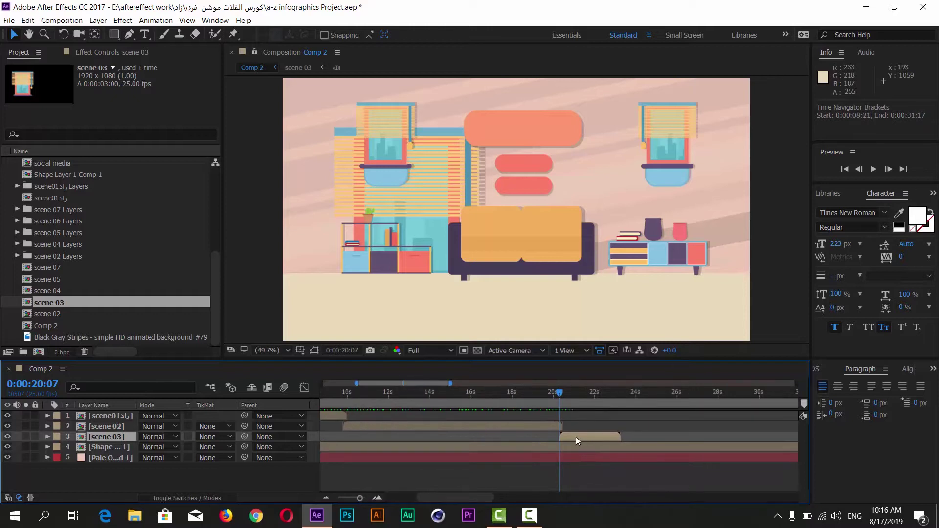
left_click_drag(578, 437, 580, 437)
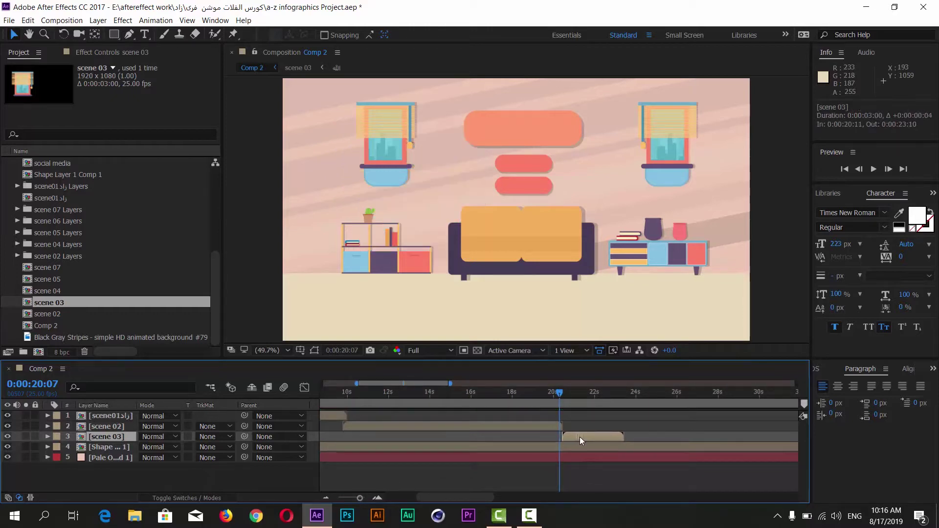
left_click(563, 396)
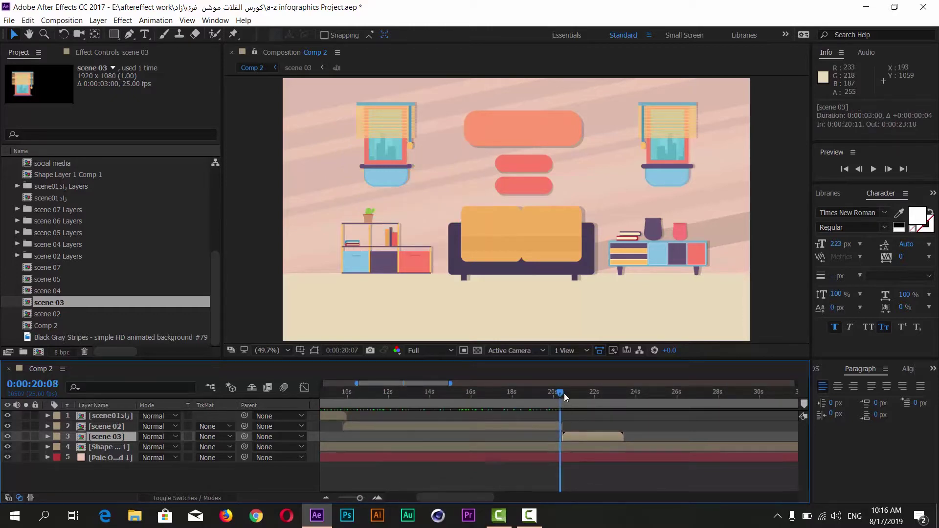
left_click(572, 441)
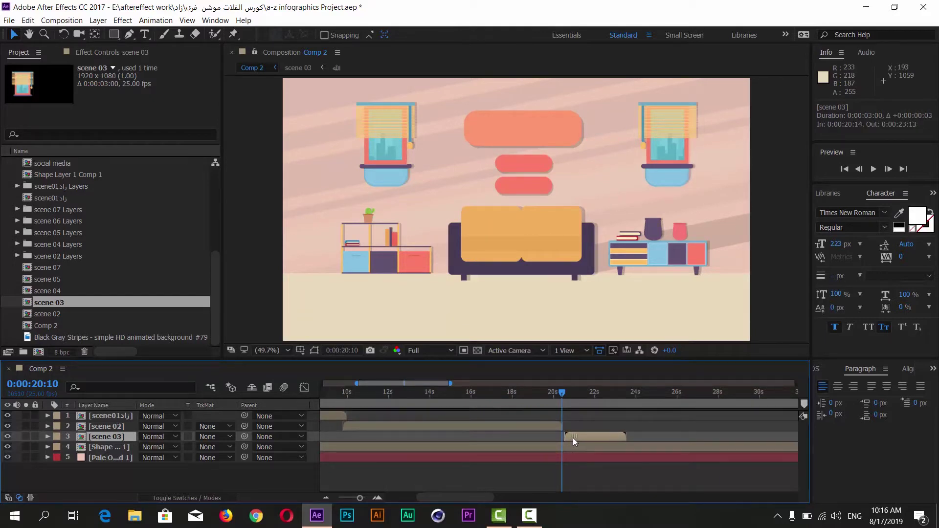
mouse_move(562, 395)
left_mouse_down()
mouse_move(543, 394)
mouse_move(592, 399)
mouse_move(565, 394)
left_mouse_up()
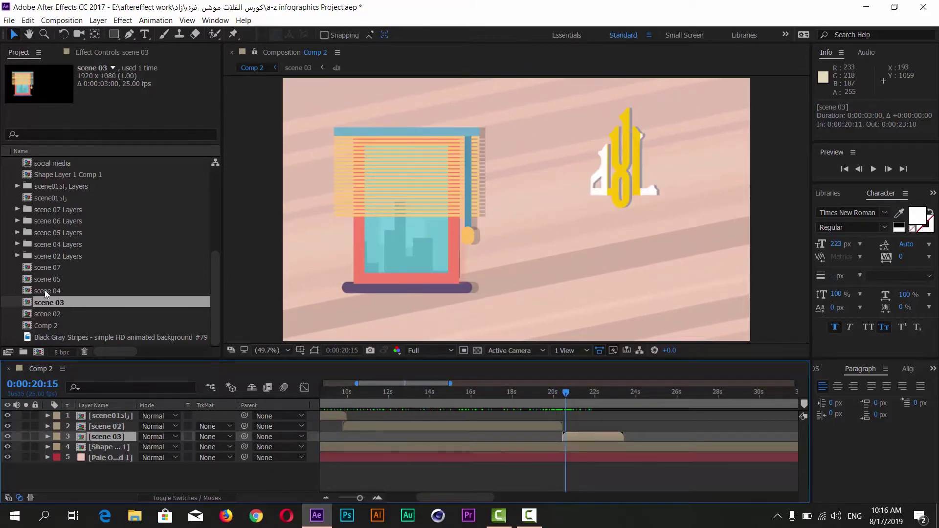
Step: Add scene 04 to Comp 2 with its In point at 0:00:23:11, right after scene 03
left_click_drag(45, 290, 90, 440)
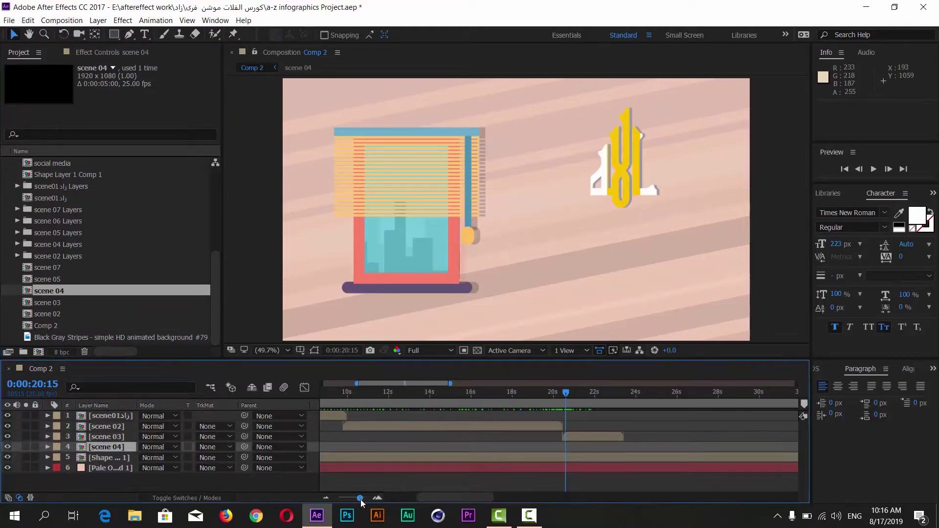
left_click_drag(360, 498, 329, 498)
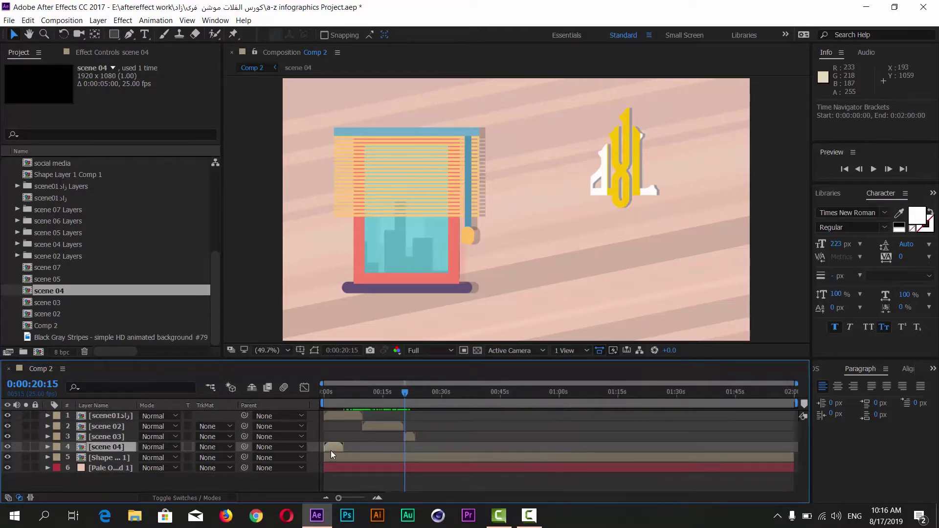
left_click_drag(331, 450, 426, 455)
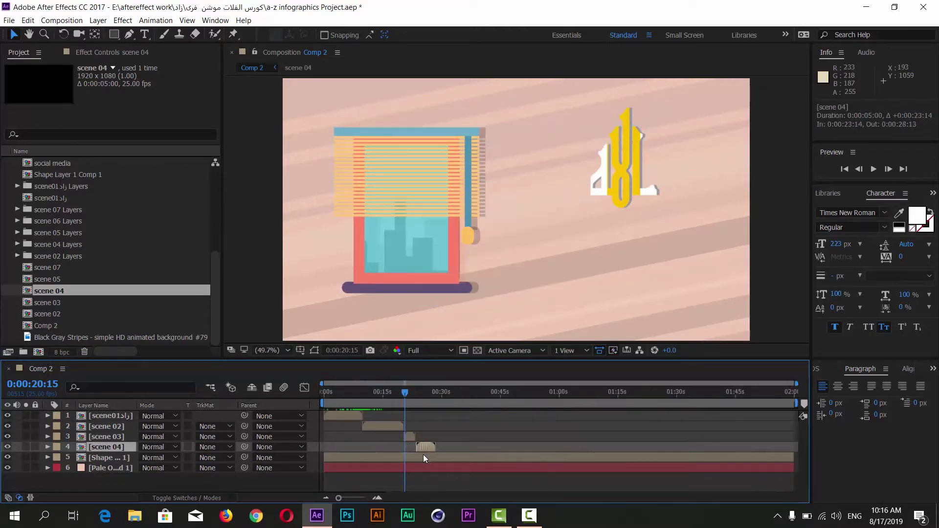
left_click_drag(343, 497, 360, 497)
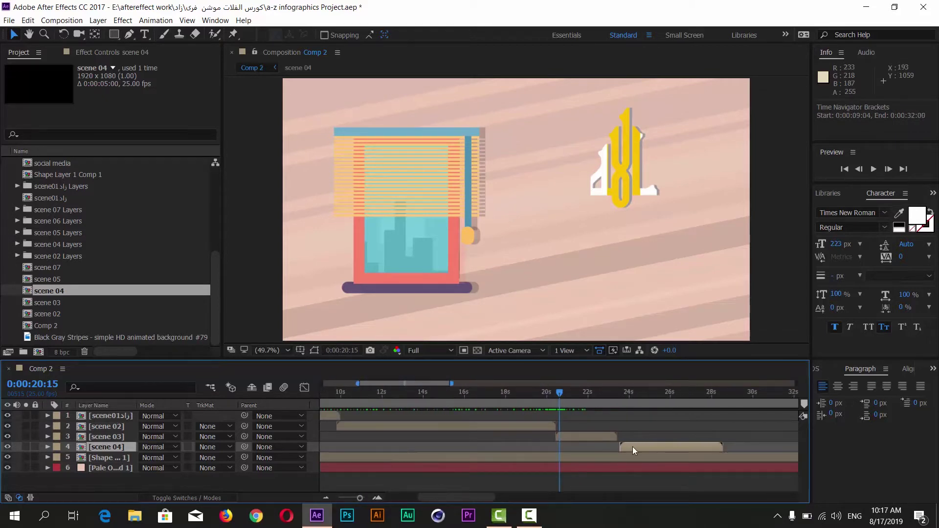
left_click_drag(633, 447, 631, 447)
left_click_drag(597, 392, 700, 406)
Step: Add scene 05 to Comp 2 starting at 0:00:28:09 after scene 04, and preview it
mouse_move(43, 284)
left_mouse_down()
mouse_move(103, 459)
mouse_move(395, 458)
left_mouse_up()
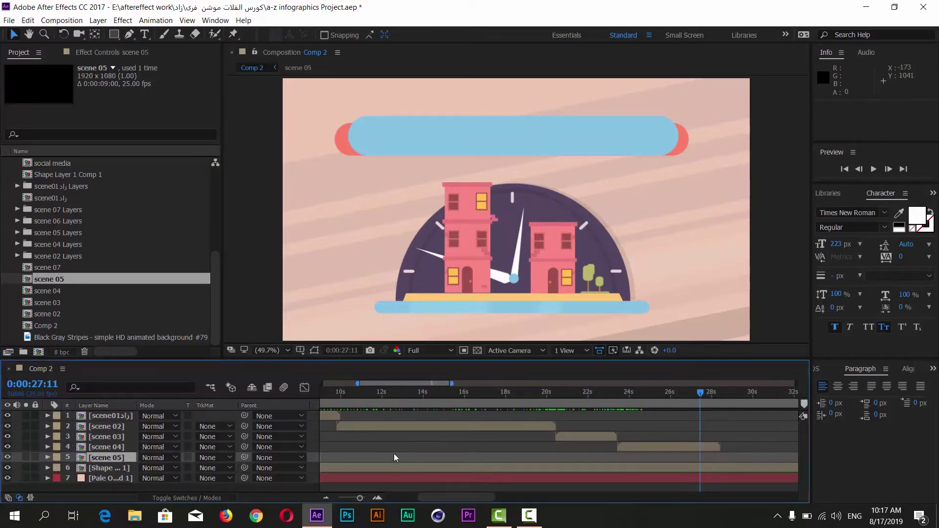
left_click_drag(360, 498, 347, 499)
left_click_drag(354, 460, 494, 464)
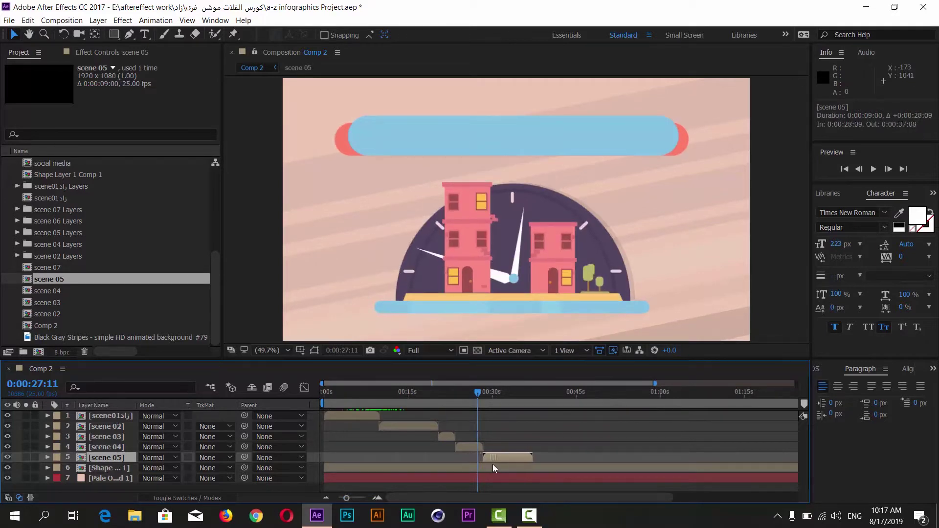
left_click_drag(483, 398, 533, 393)
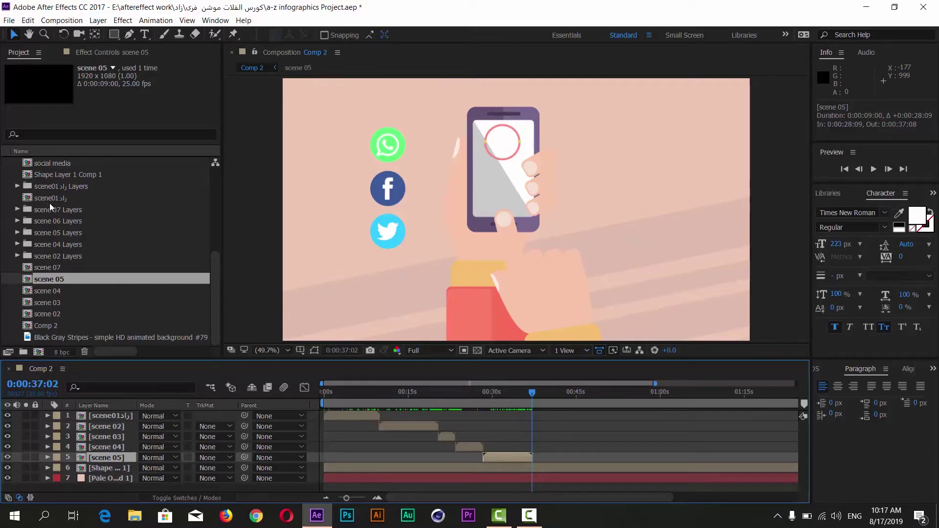
Step: Add the scene 06 finall comp to Comp 2 starting around 0:00:37:02
scroll(47, 198, "up", 1)
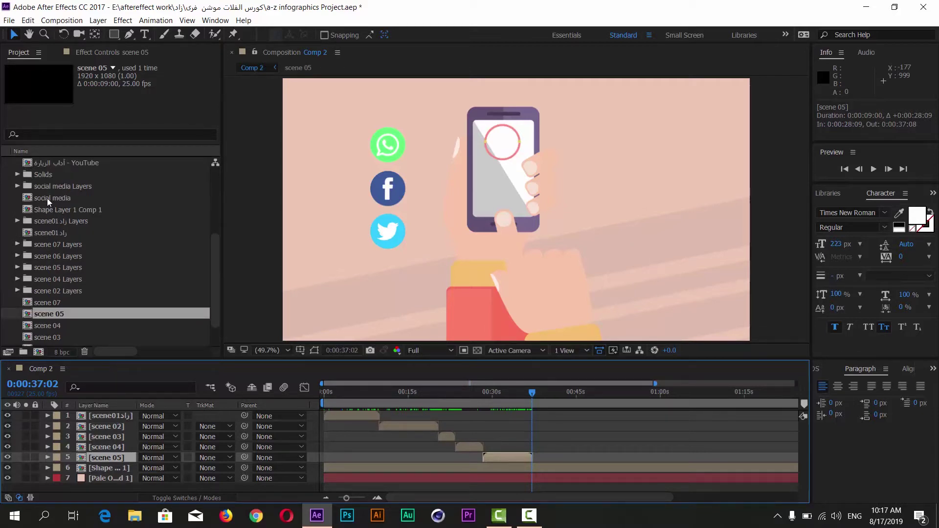
scroll(47, 199, "up", 1)
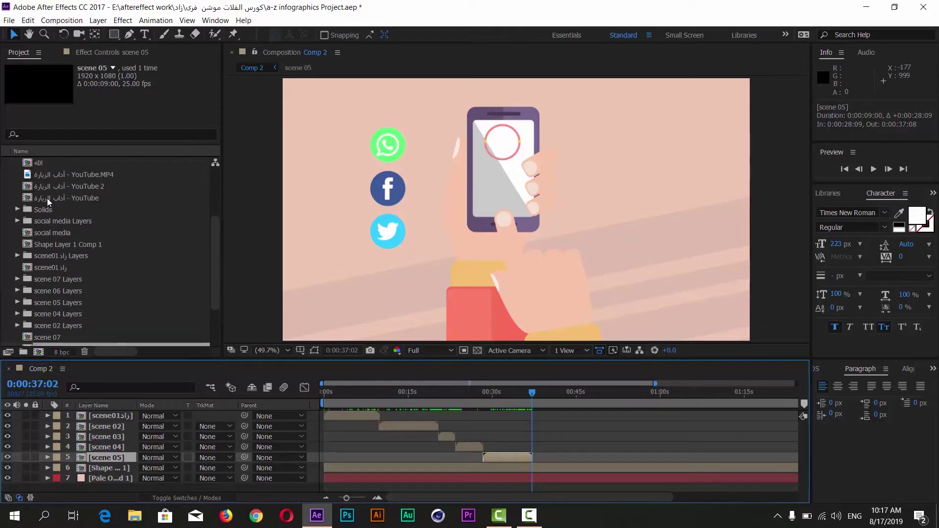
scroll(47, 198, "up", 1)
scroll(47, 198, "up", 1)
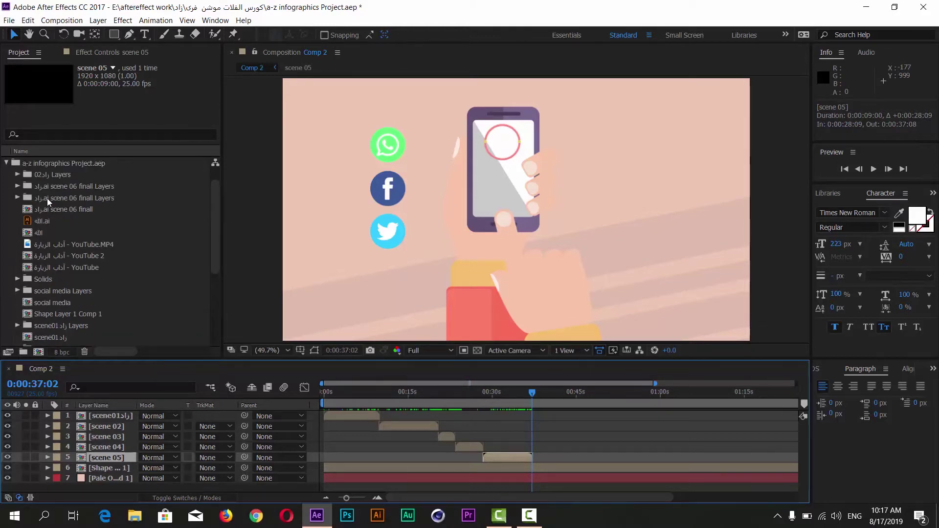
left_click(73, 209)
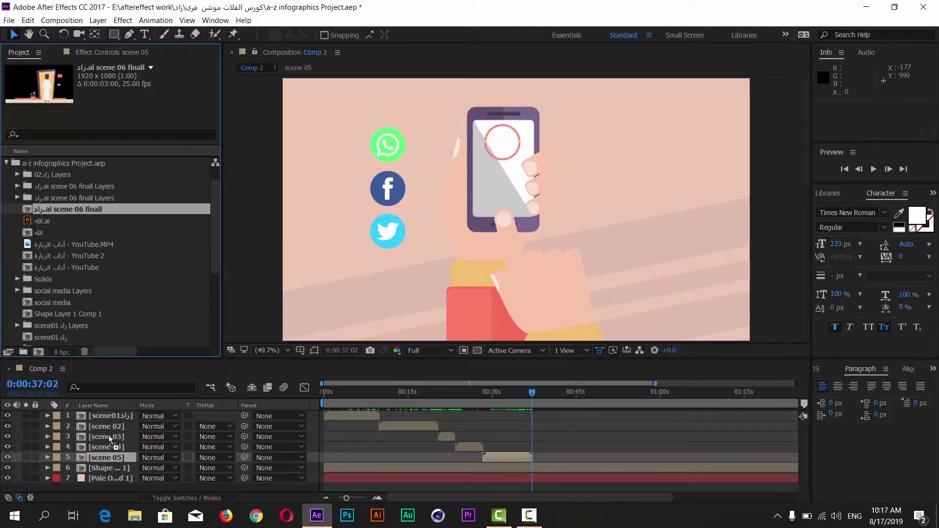
left_click_drag(74, 209, 176, 460)
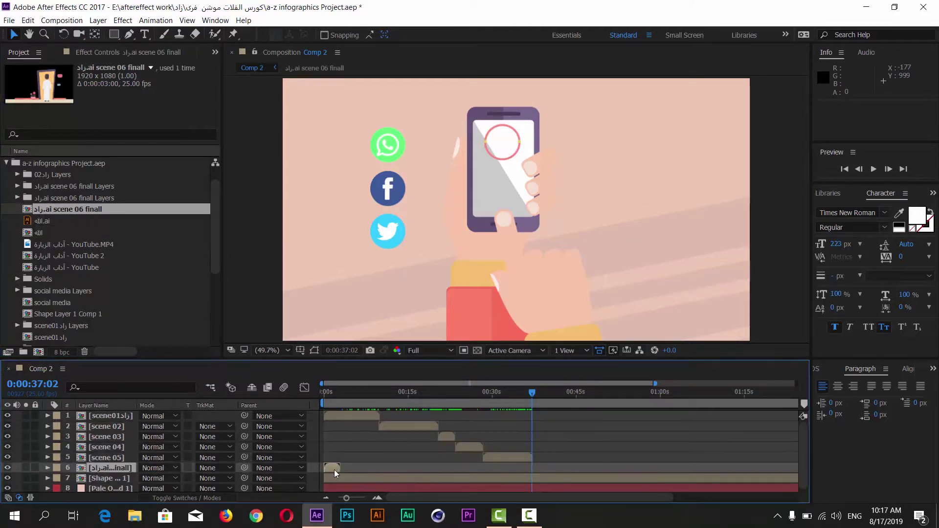
left_click_drag(334, 470, 540, 477)
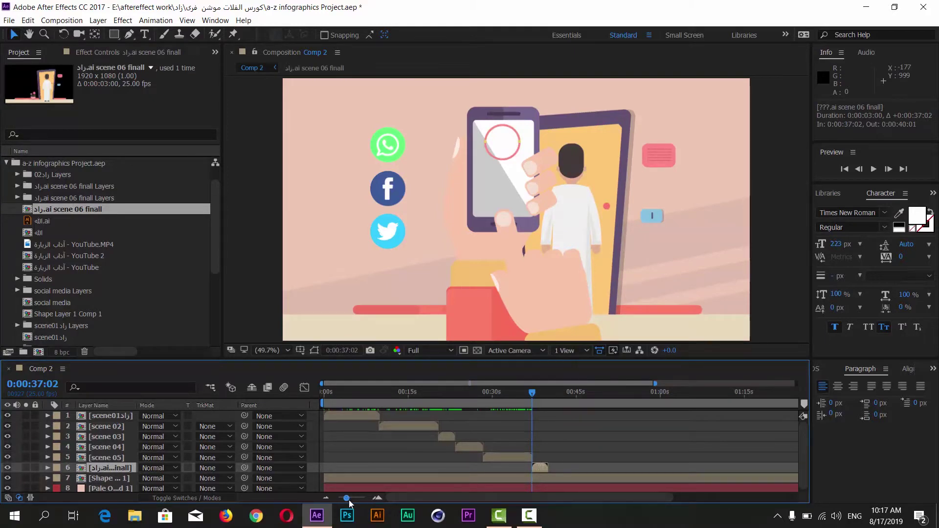
Step: Nudge scene 05 one frame and scene 06 finall to 0:00:37:10, previewing the cut
left_click_drag(346, 498, 360, 500)
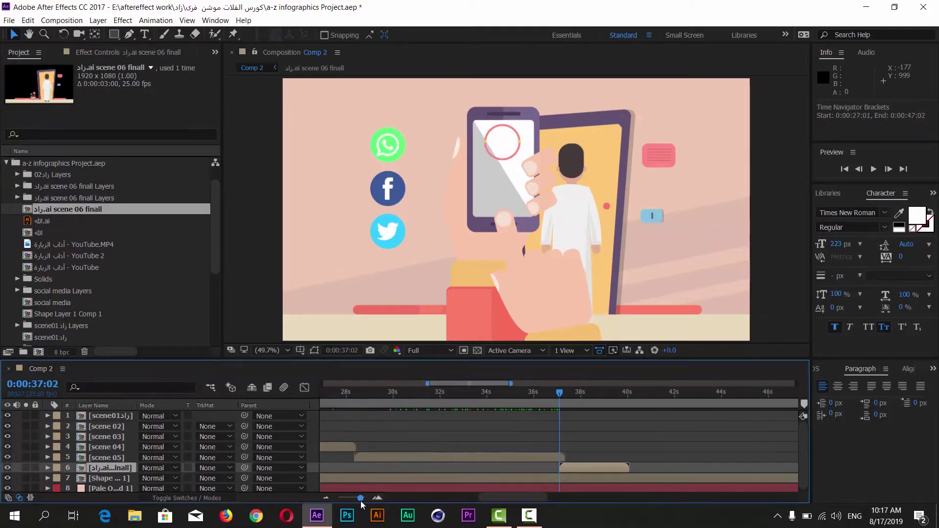
left_click_drag(577, 468, 576, 468)
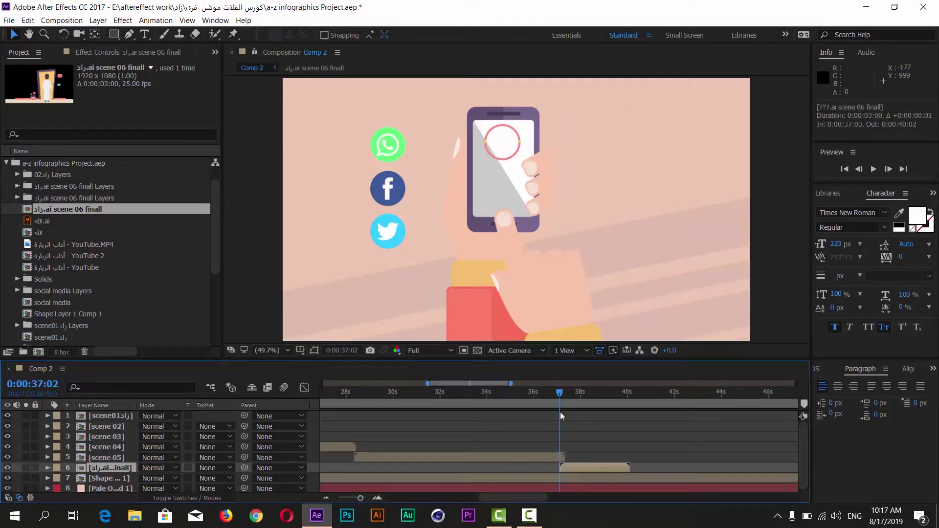
left_click_drag(559, 395, 563, 403)
left_click_drag(546, 460, 547, 460)
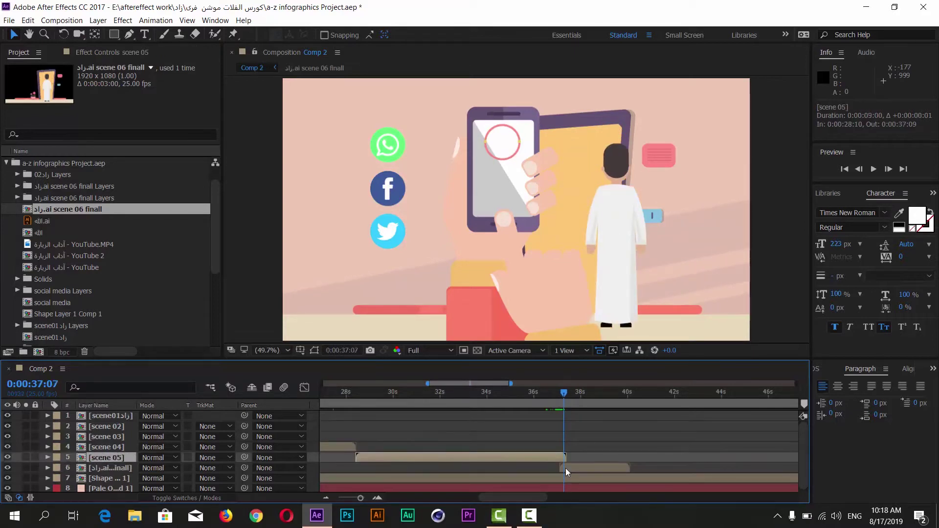
left_click(576, 469)
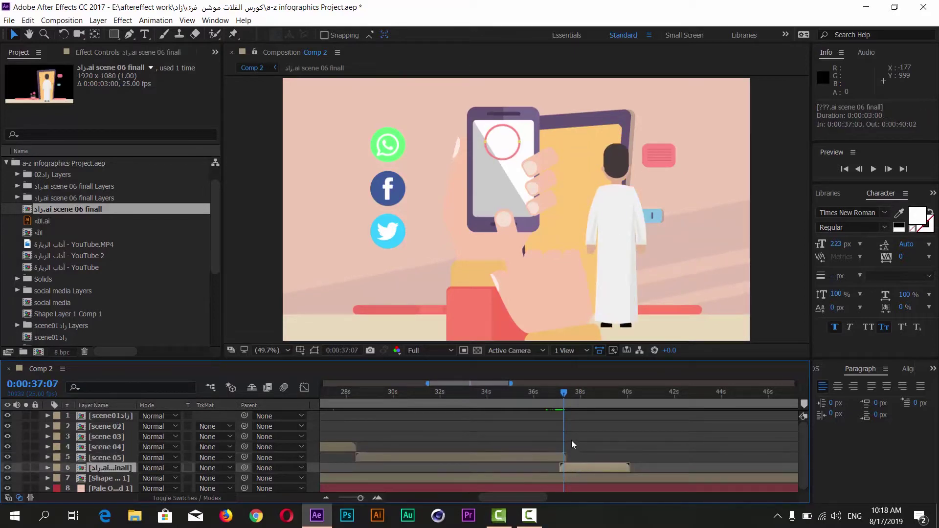
left_click(568, 395)
left_click_drag(569, 393, 560, 395)
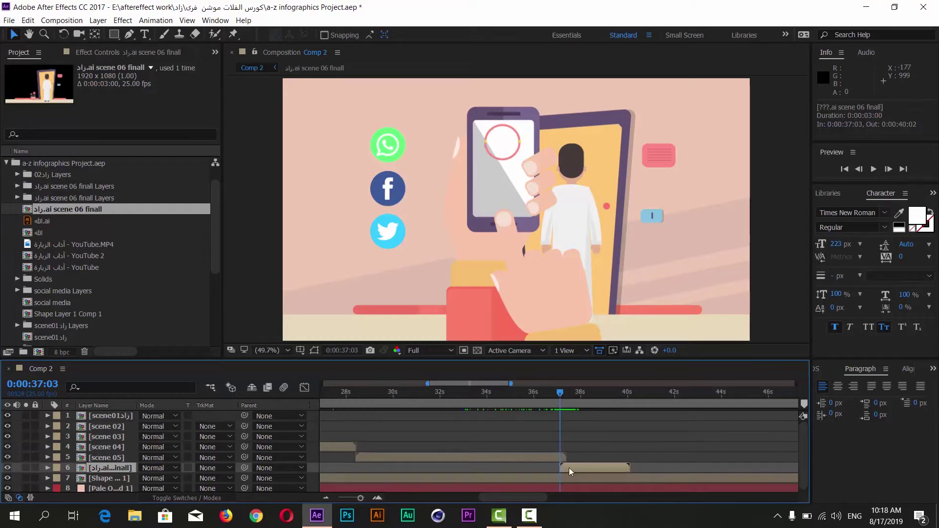
left_click_drag(571, 468, 577, 468)
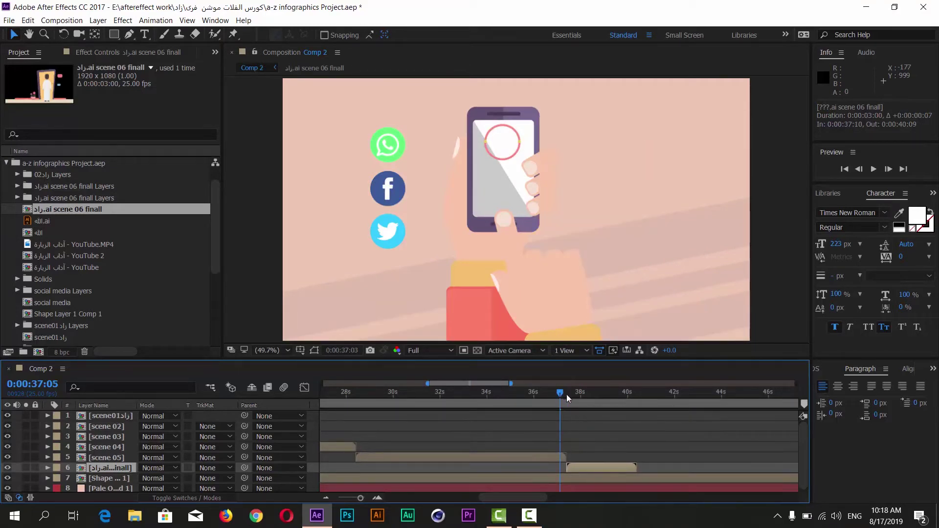
left_click_drag(567, 395, 611, 401)
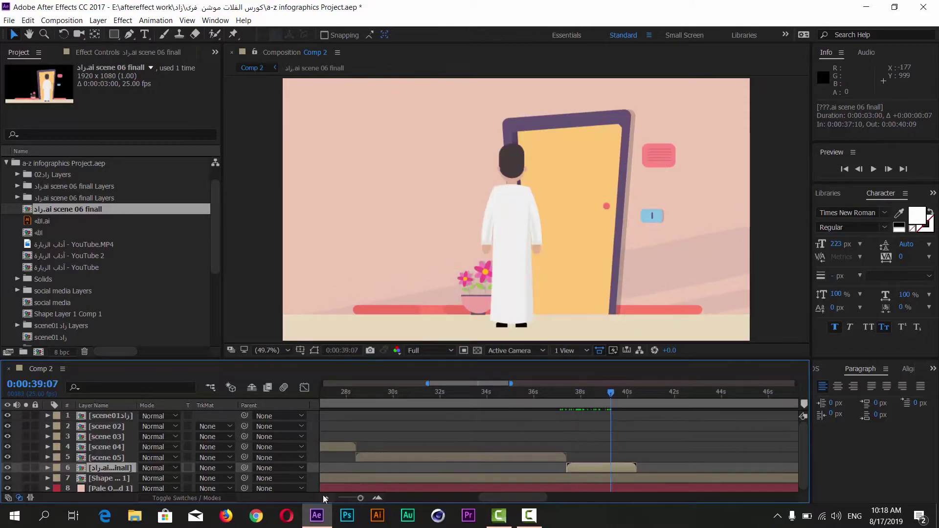
left_click_drag(360, 498, 339, 498)
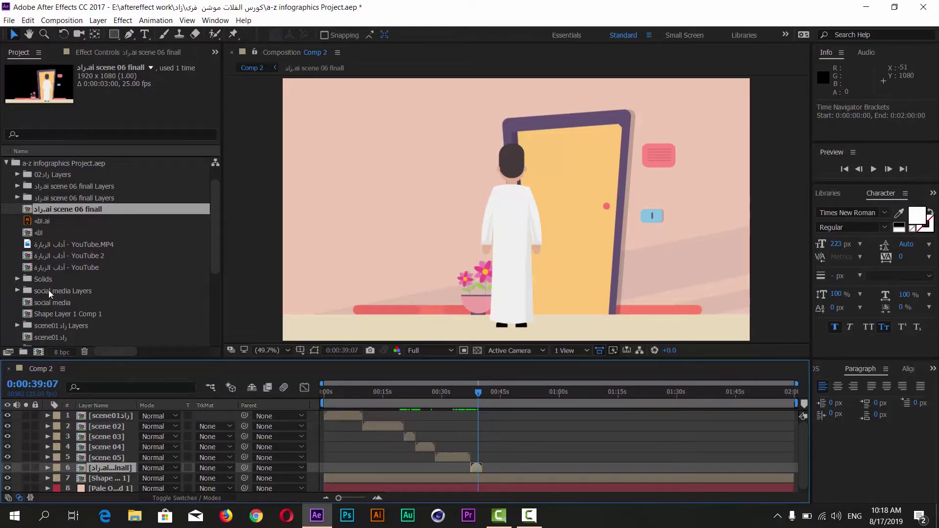
Step: Add scene 07 to Comp 2 as layer 7, starting at 0:00:40:07 after scene 06
scroll(58, 292, "down", 4)
left_click(46, 305)
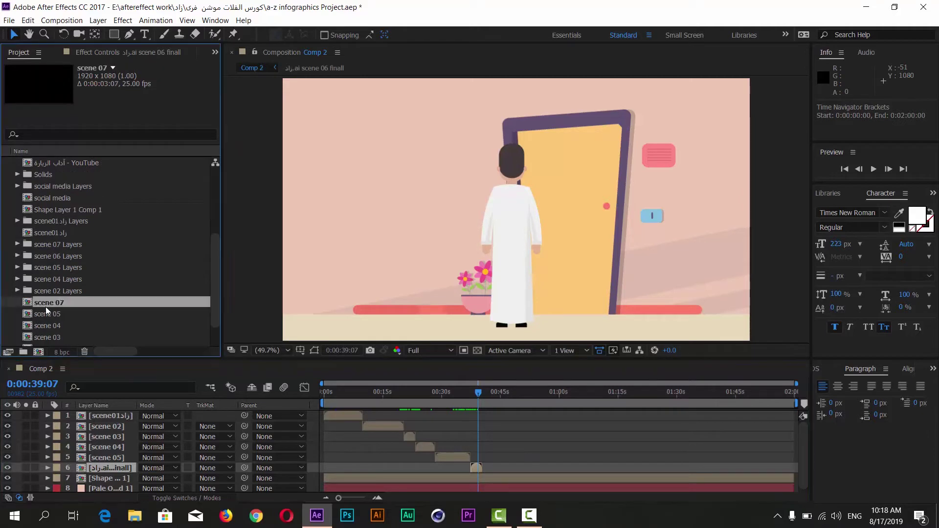
left_click_drag(51, 301, 106, 475)
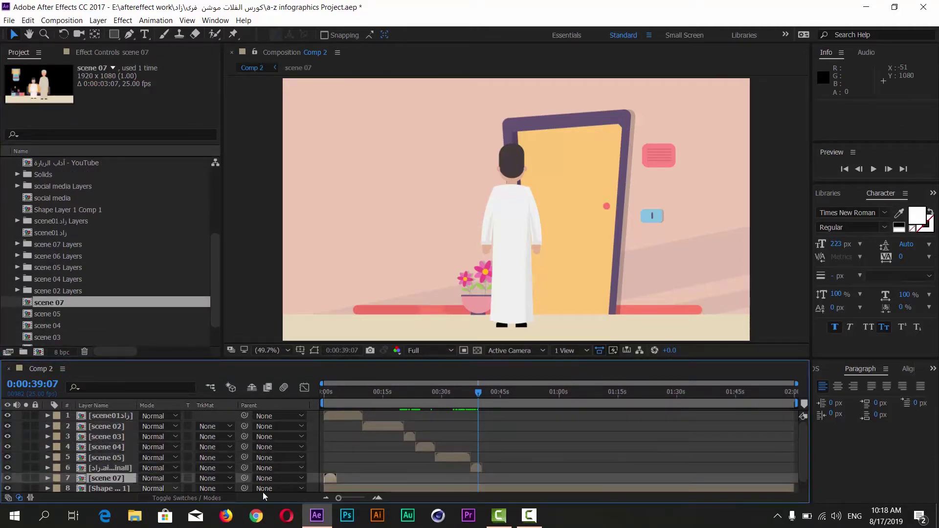
mouse_move(331, 482)
left_mouse_down()
mouse_move(317, 483)
mouse_move(495, 489)
mouse_move(486, 487)
left_mouse_up()
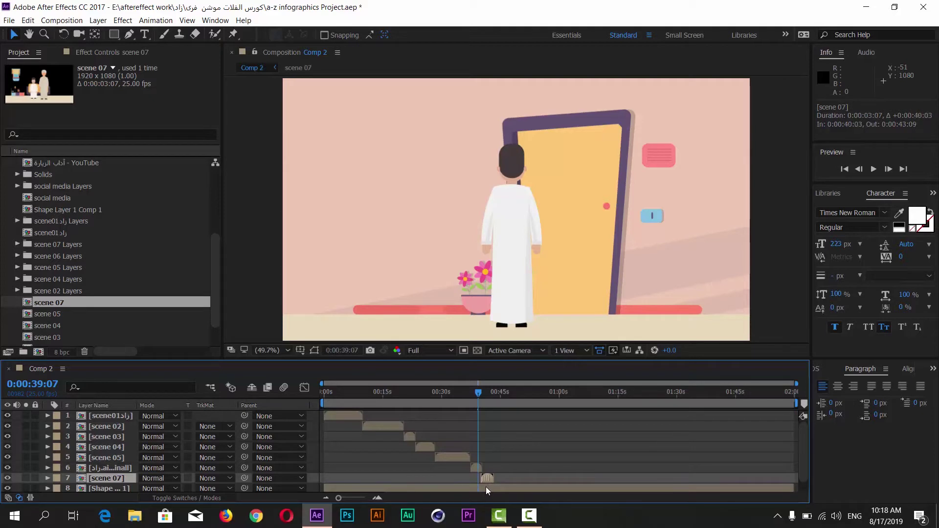
Step: Play back scene 07 from its start and scroll through the panel
left_click(484, 392)
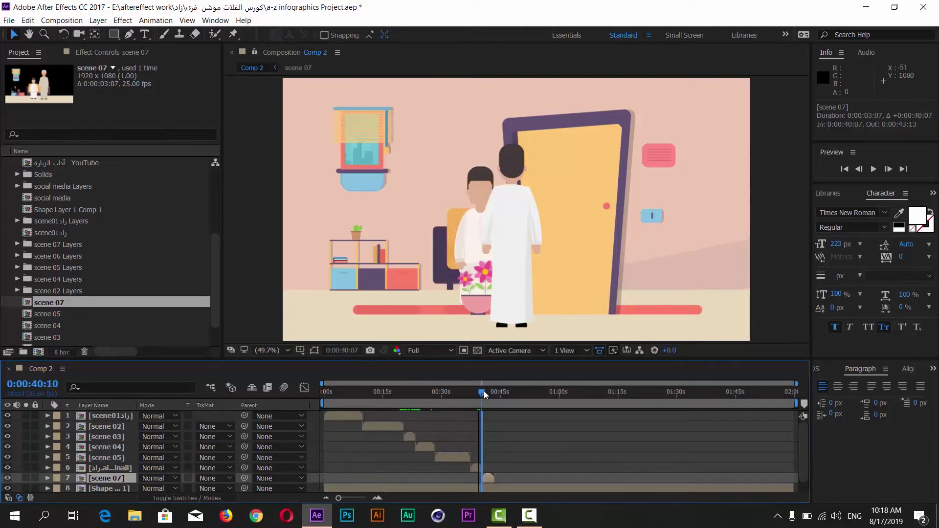
key("space")
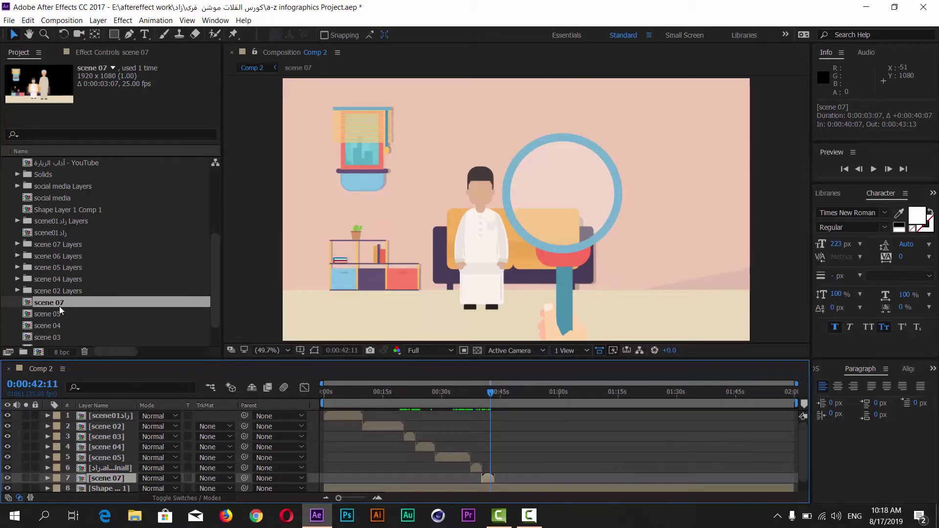
scroll(55, 308, "down", 1)
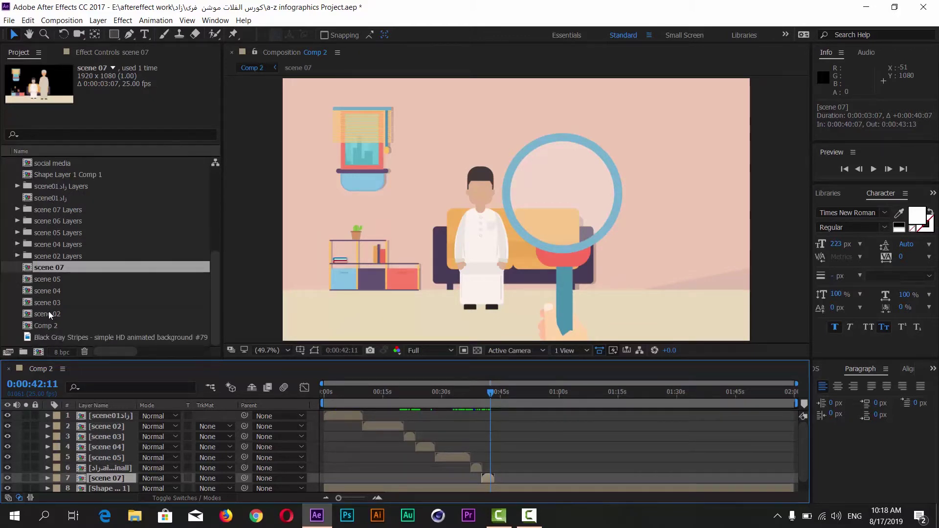
scroll(49, 312, "up", 2)
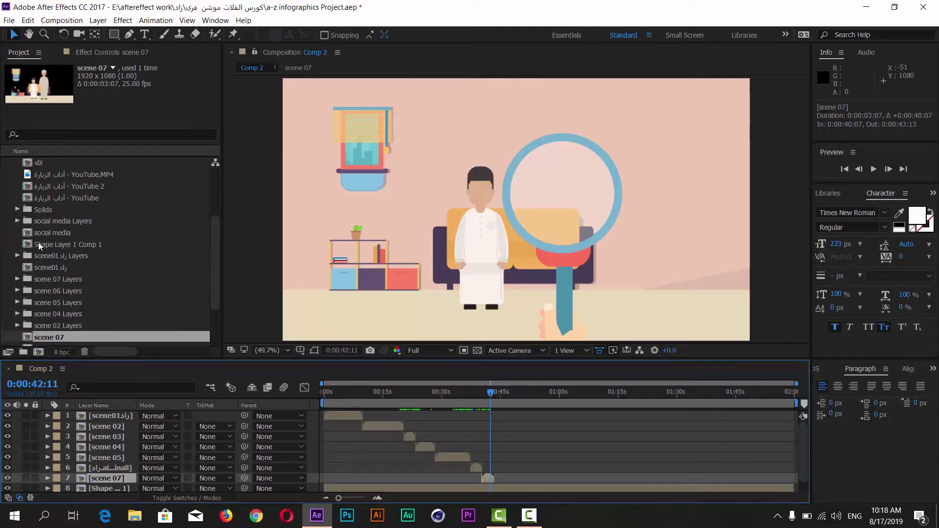
scroll(42, 207, "up", 1)
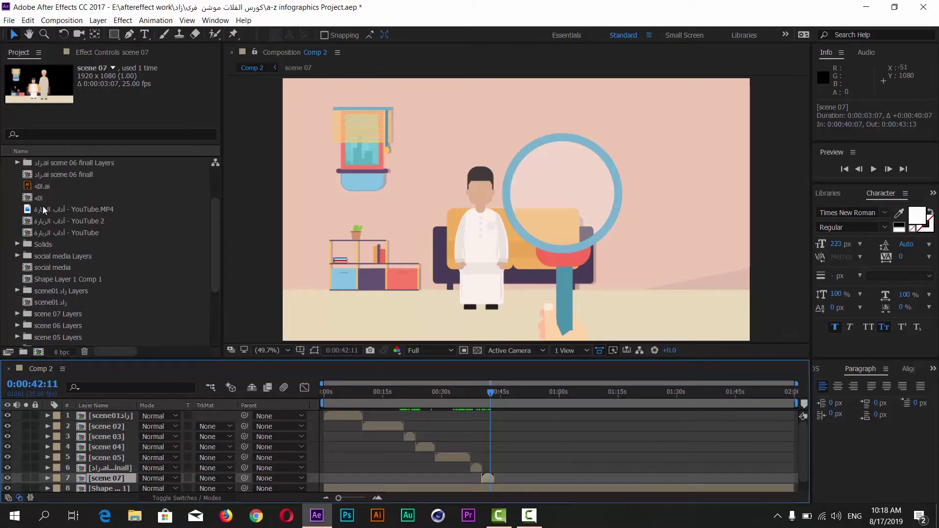
scroll(46, 201, "up", 1)
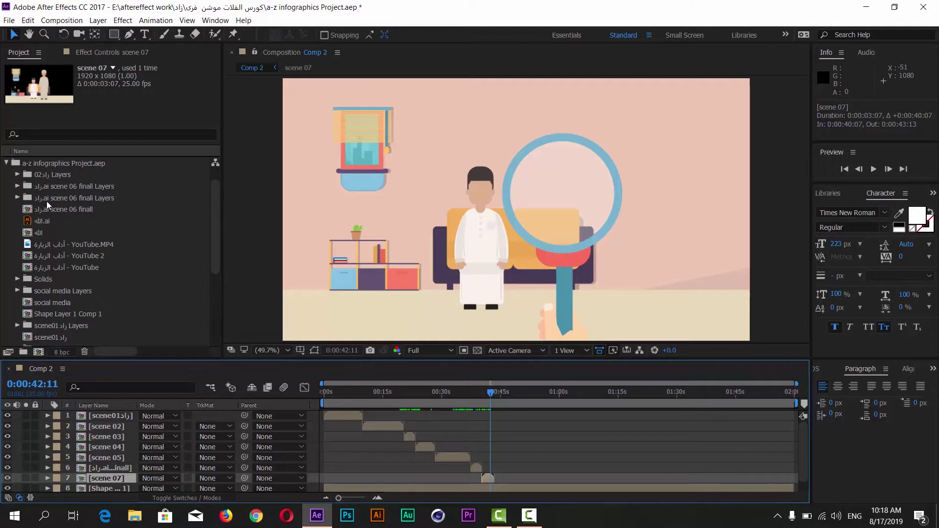
scroll(47, 202, "up", 1)
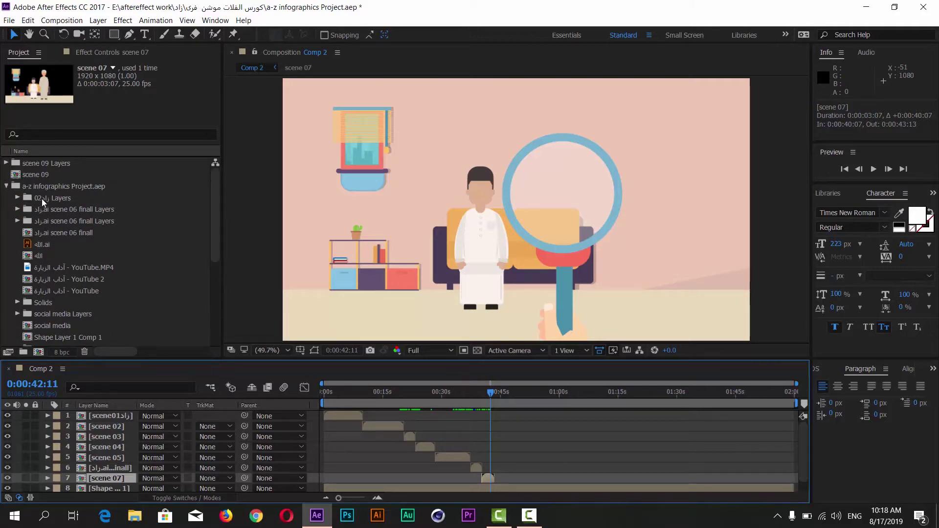
scroll(72, 244, "down", 1)
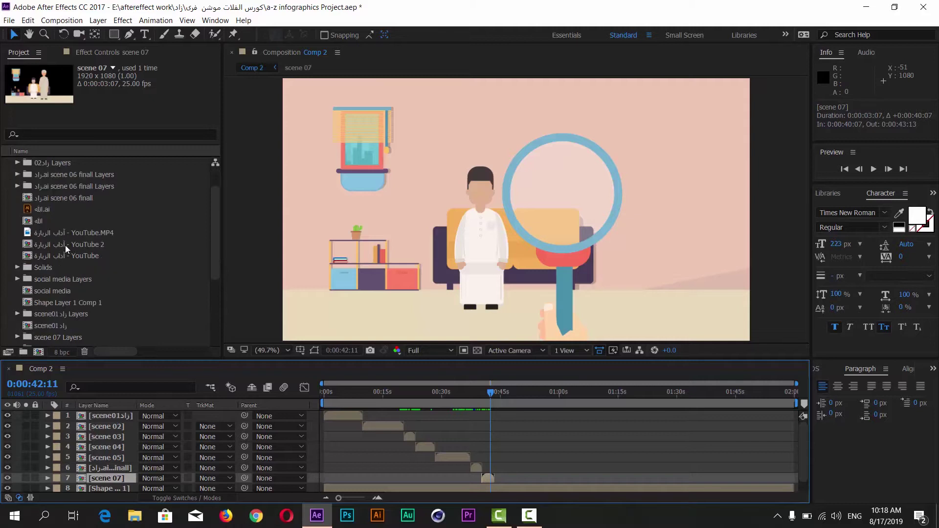
scroll(52, 264, "down", 1)
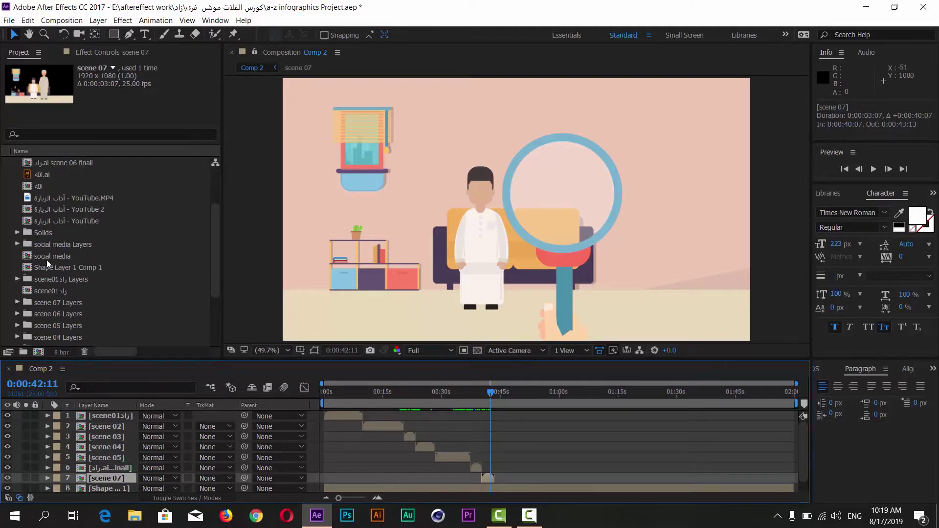
scroll(57, 277, "down", 1)
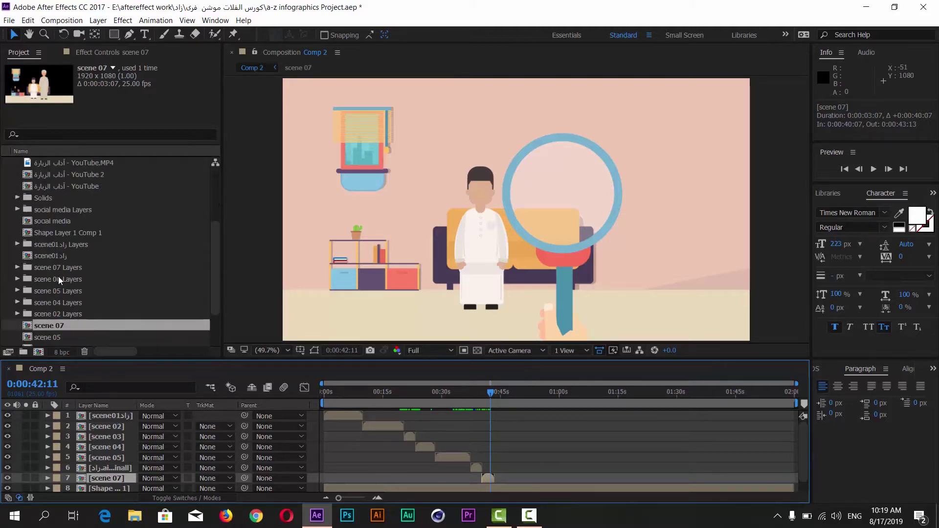
scroll(58, 298, "down", 2)
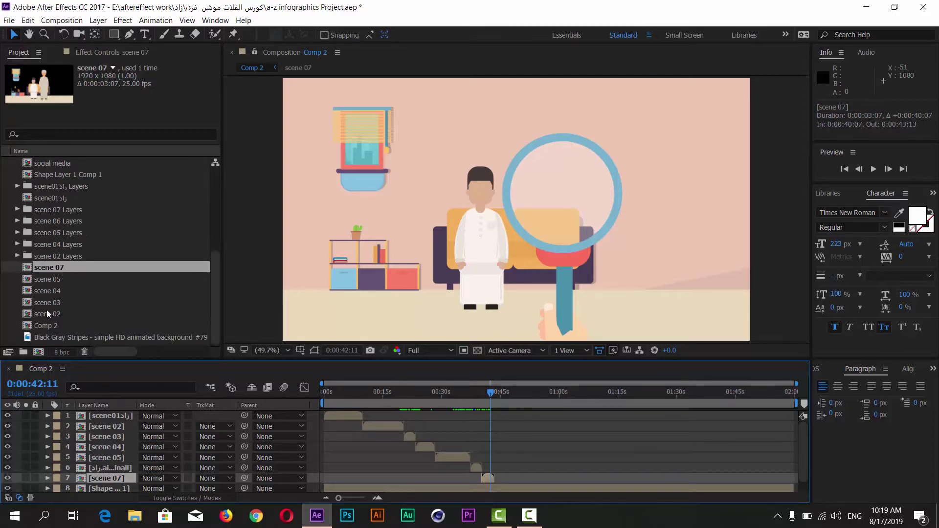
scroll(42, 260, "up", 4)
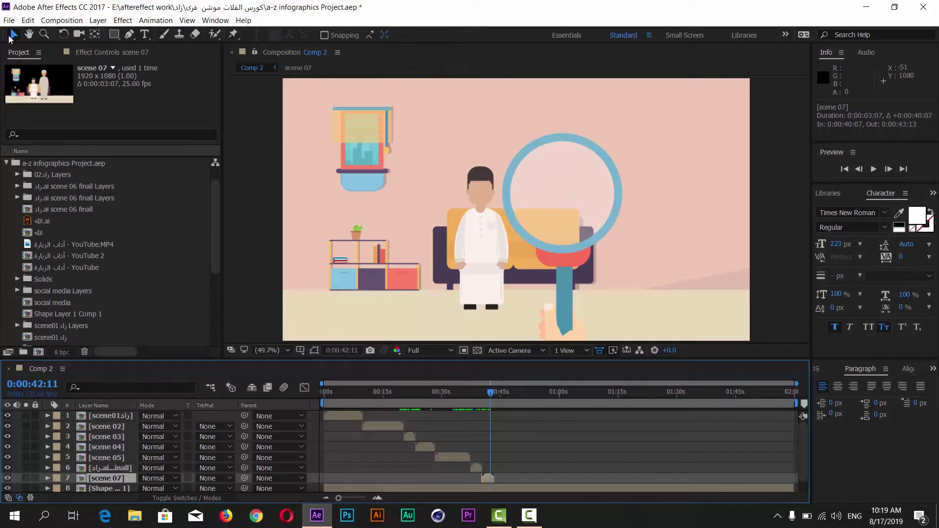
Step: Open the File > Import > File dialog
left_click(9, 20)
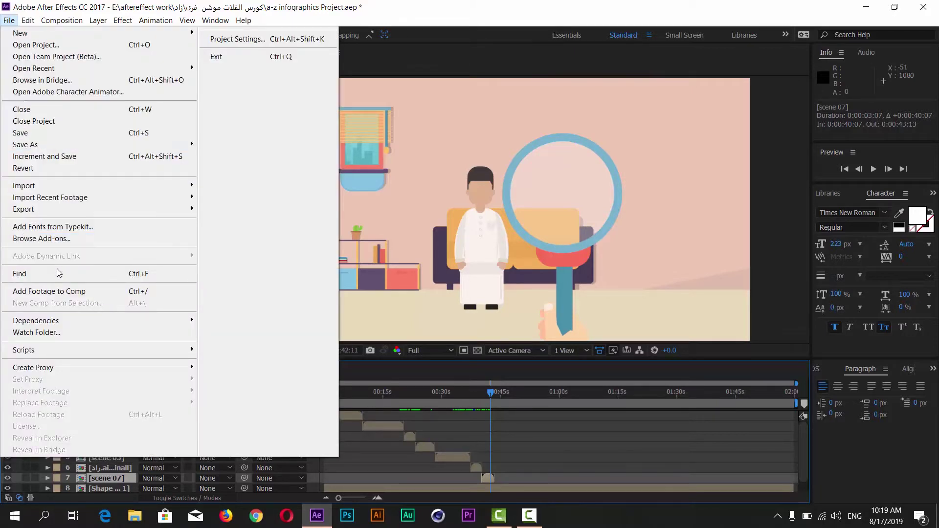
mouse_move(172, 190)
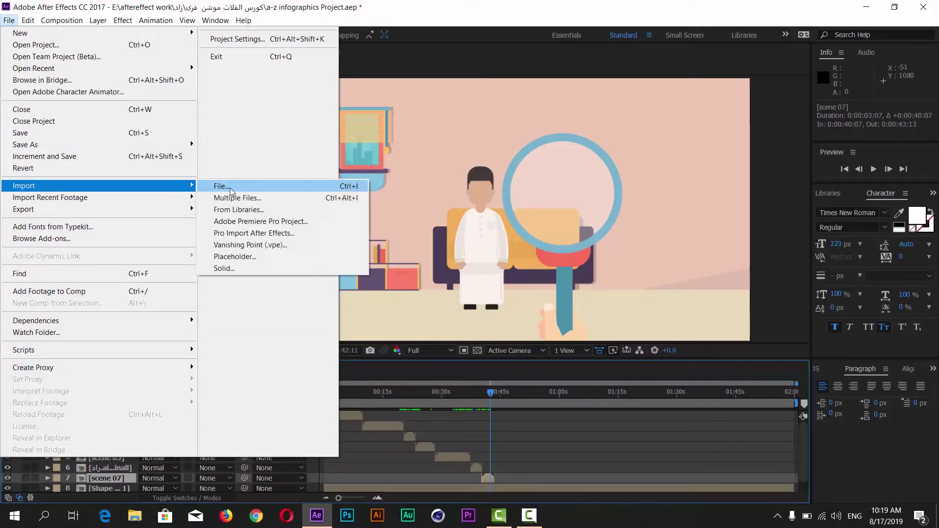
left_click(231, 190)
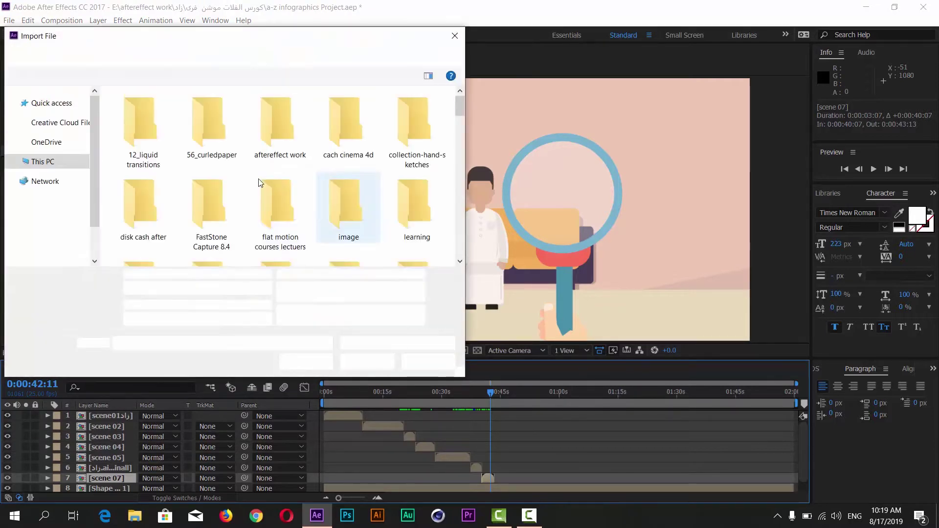
scroll(289, 192, "down", 5)
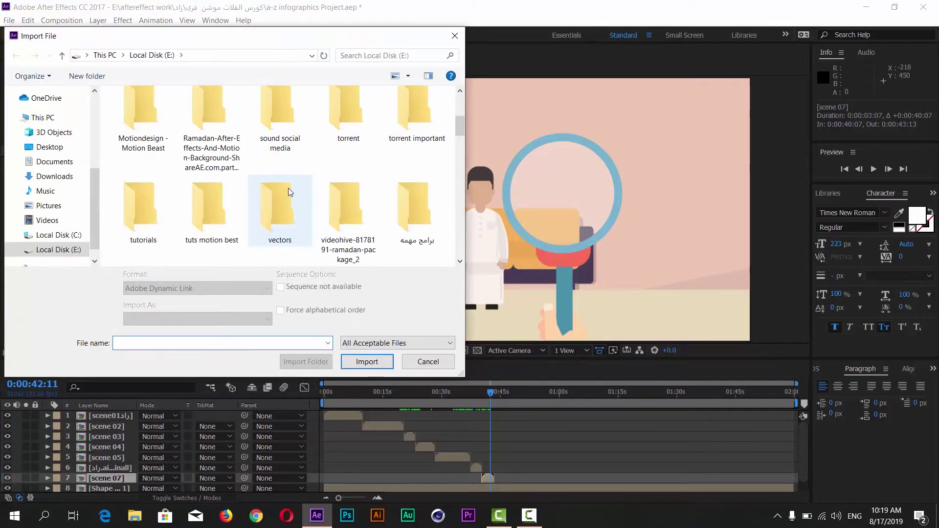
scroll(298, 197, "down", 3)
scroll(294, 193, "up", 1)
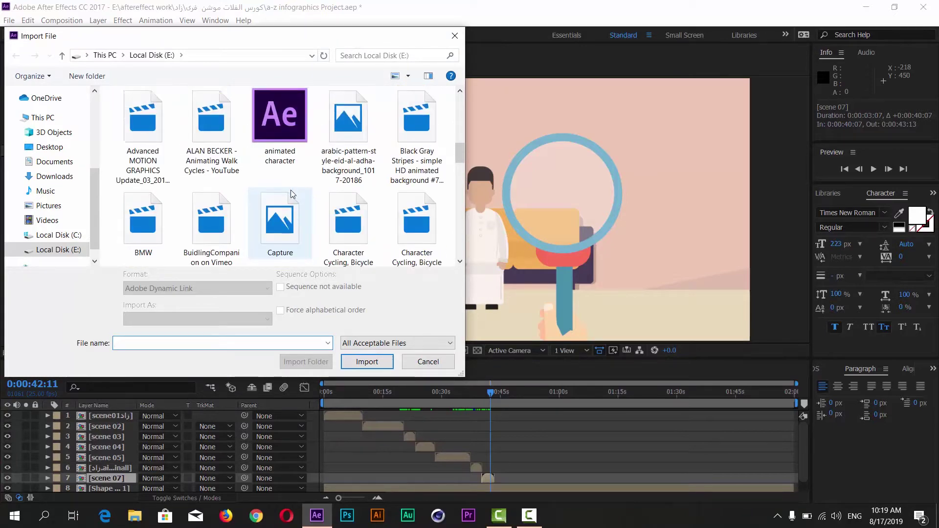
scroll(290, 190, "up", 2)
scroll(198, 166, "up", 5)
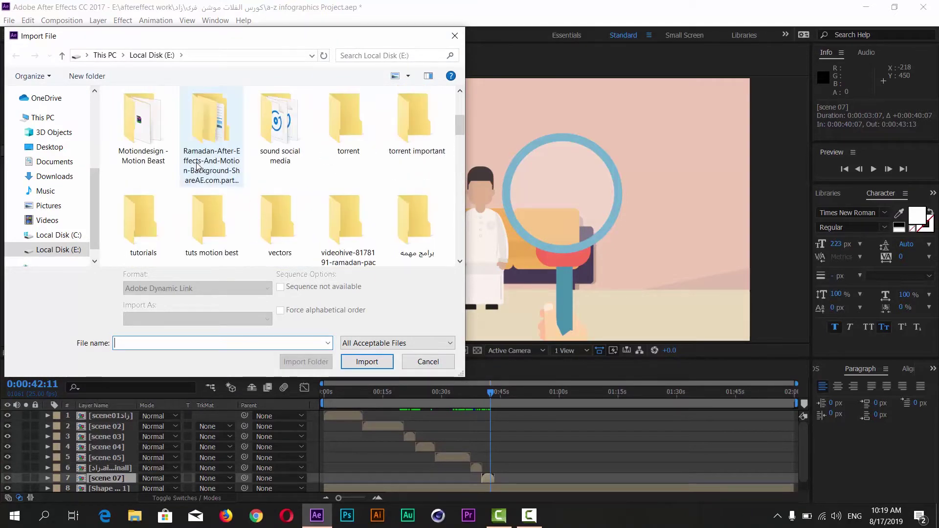
scroll(197, 166, "up", 2)
scroll(185, 164, "up", 2)
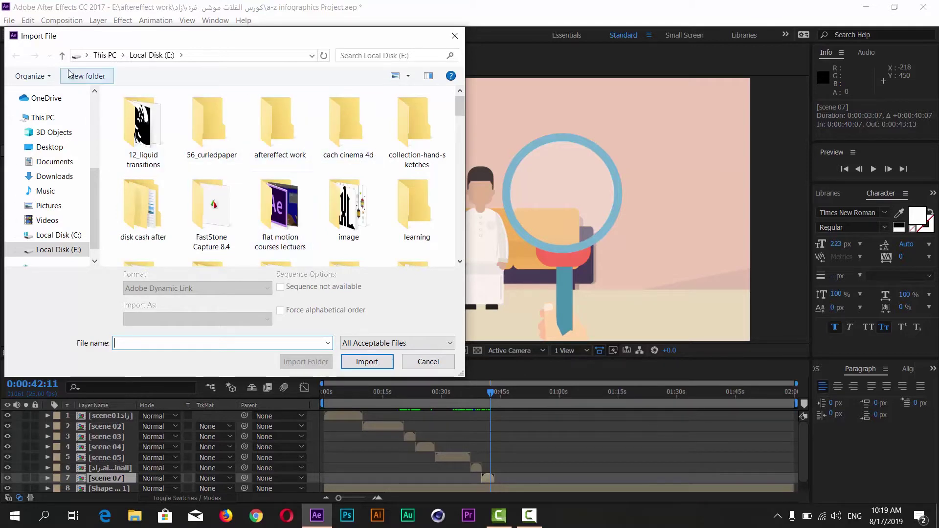
Step: Browse through the aftereffect work and Arabic course folders to the scene files folder
left_click(266, 155)
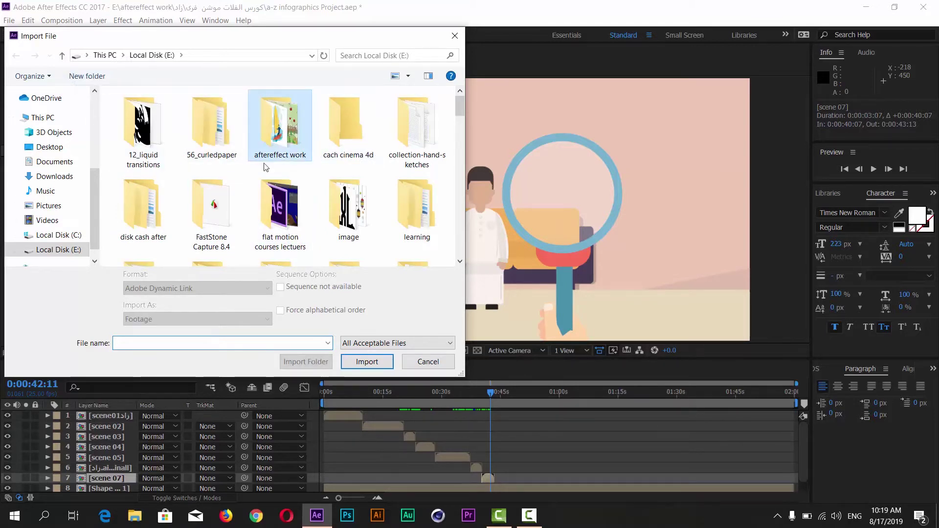
double_click(265, 167)
scroll(241, 210, "down", 2)
scroll(294, 216, "down", 2)
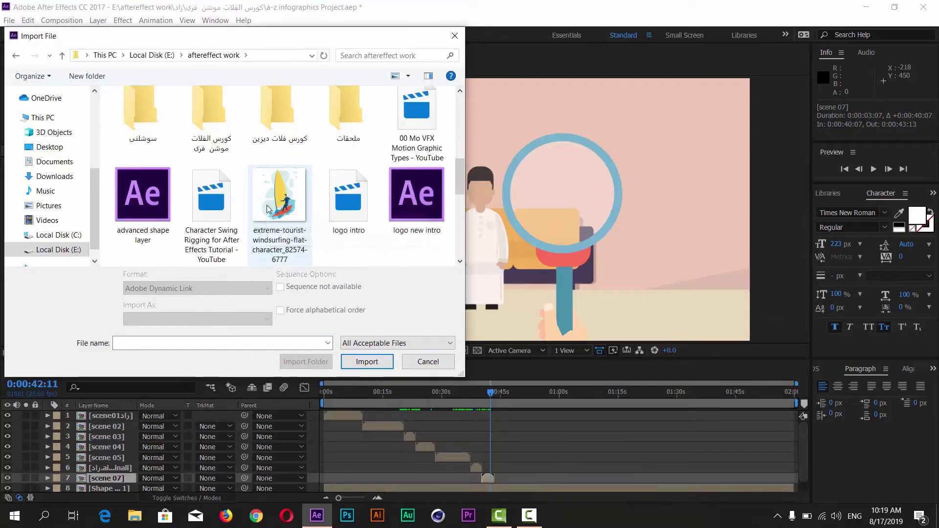
double_click(196, 148)
double_click(230, 162)
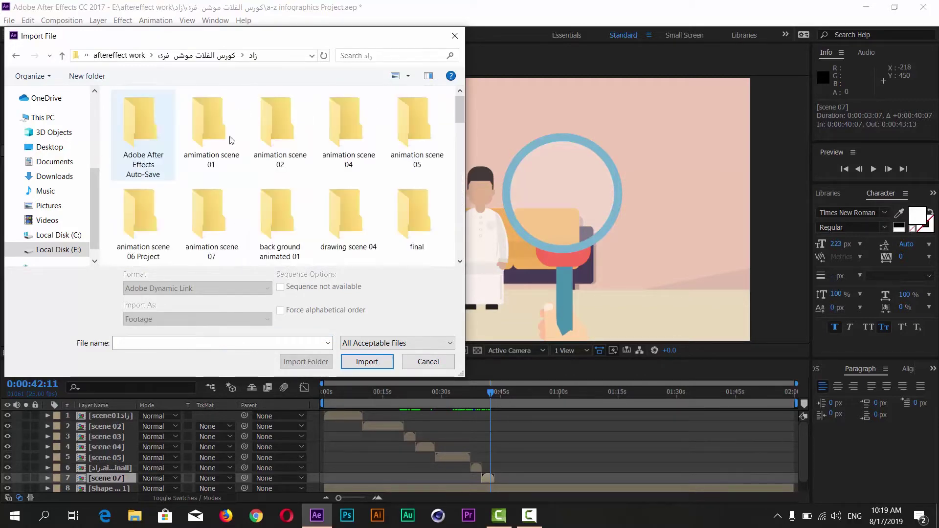
scroll(247, 191, "down", 2)
scroll(248, 192, "down", 3)
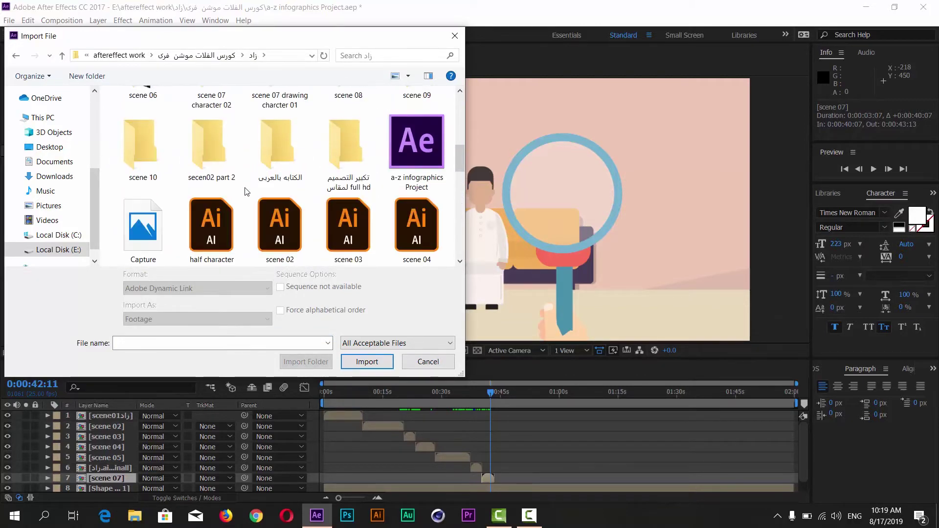
scroll(248, 192, "down", 2)
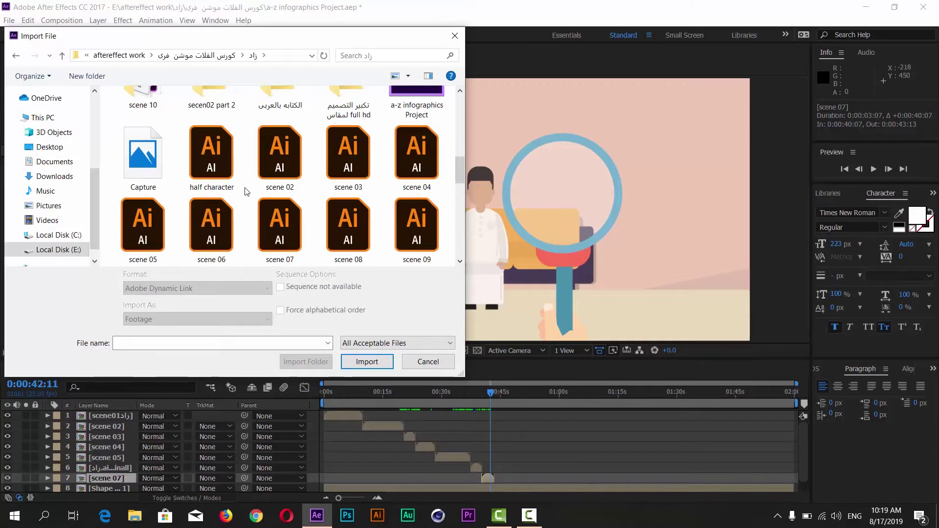
Step: Import scene 08 as Composition - Retain Layer Sizes
left_click(325, 238)
left_click(195, 319)
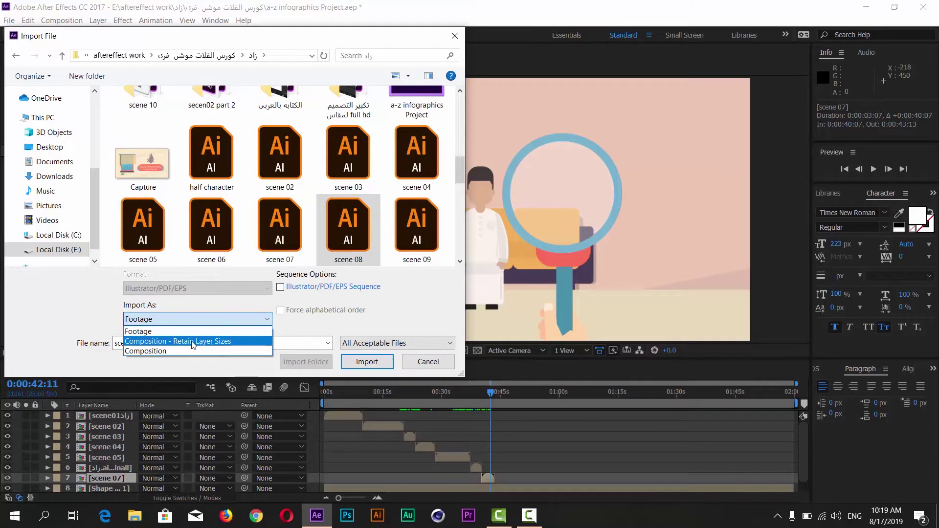
left_click(208, 341)
left_click(367, 361)
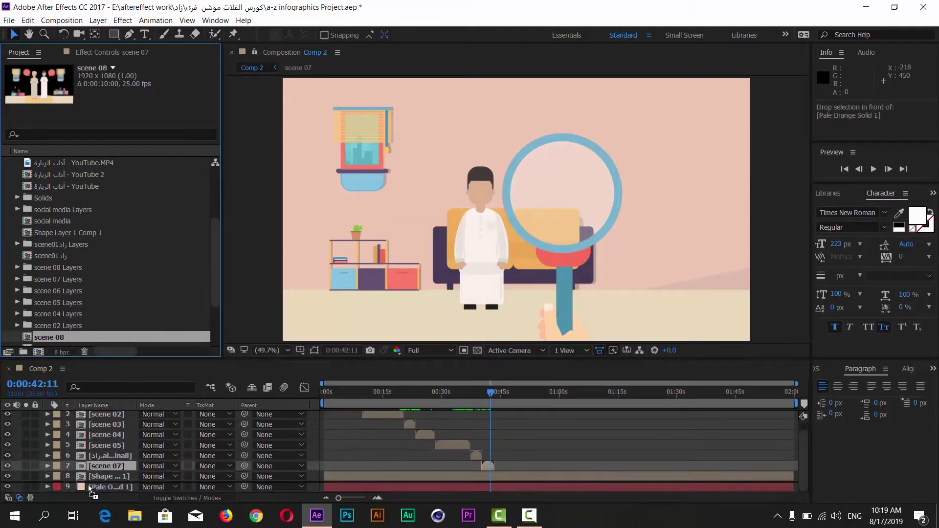
Step: Add scene 08 to Comp 2 starting right after scene 07, around 0:43, and review the transition
mouse_move(47, 340)
left_mouse_down()
mouse_move(74, 489)
mouse_move(96, 474)
left_mouse_up()
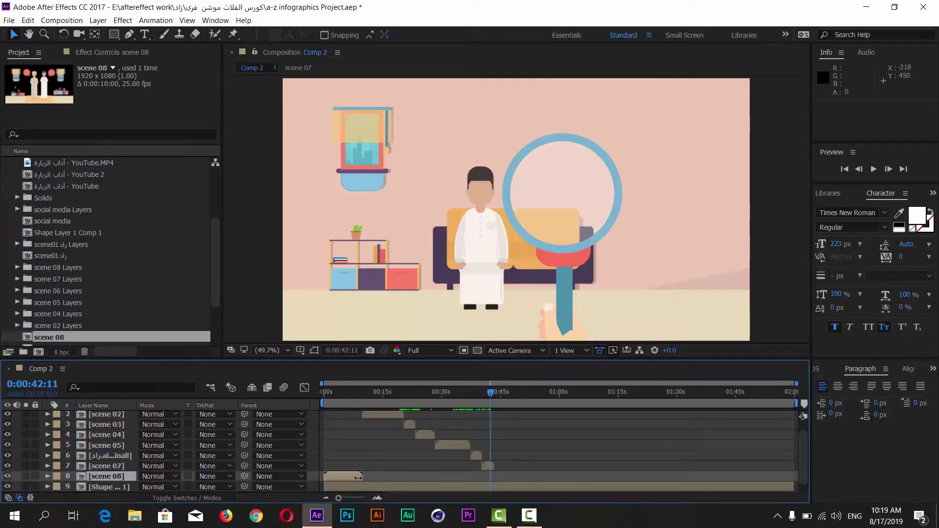
left_click_drag(342, 476, 512, 475)
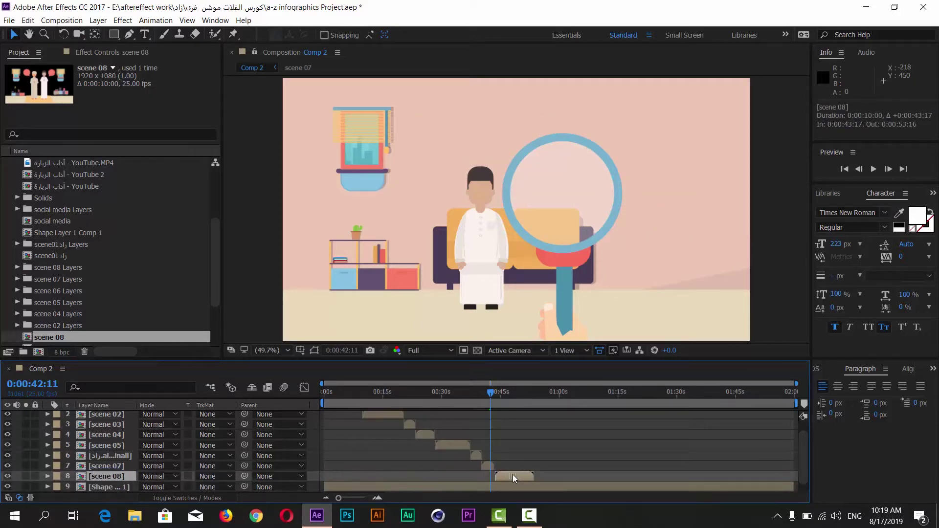
left_click(494, 392)
left_click(499, 392)
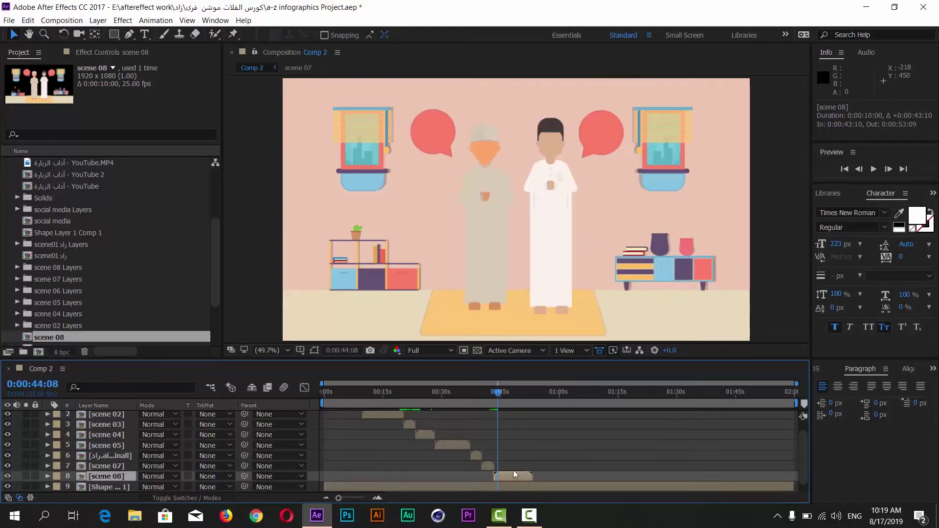
left_click_drag(338, 498, 358, 498)
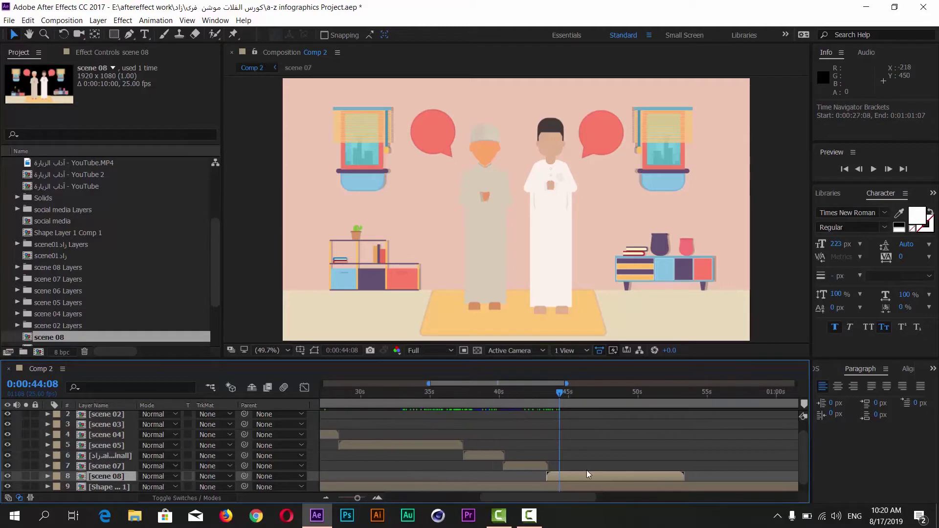
left_click_drag(576, 475, 578, 476)
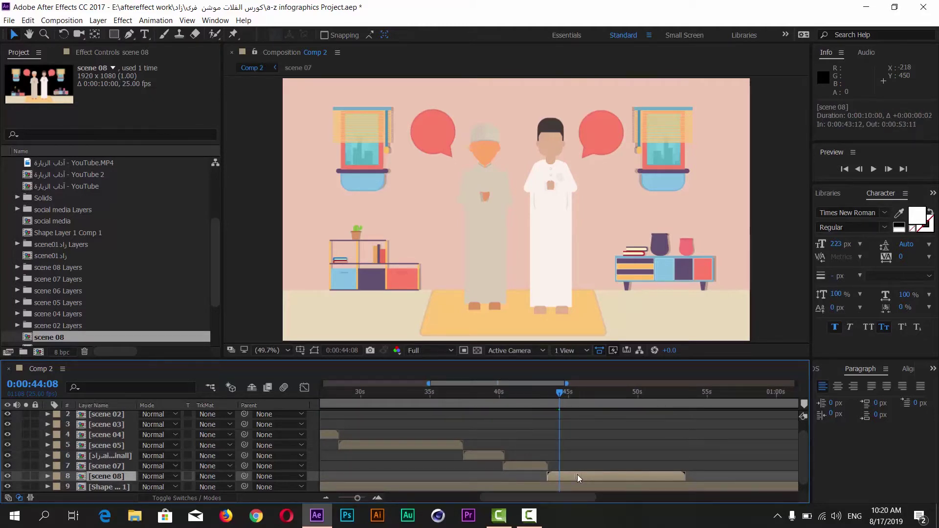
left_click(551, 392)
left_click_drag(546, 393, 569, 398)
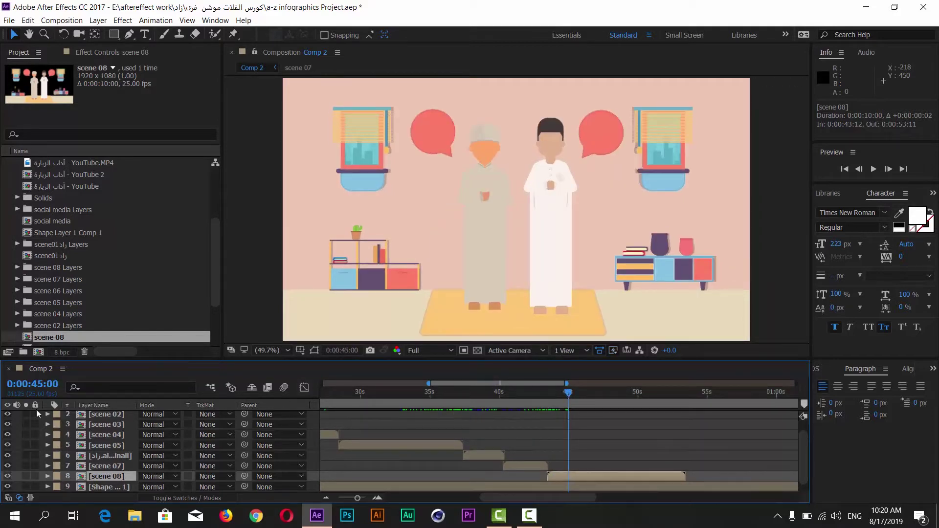
Step: Add scene 09 as layer 9 and check its frames around 0:55
scroll(49, 252, "up", 3)
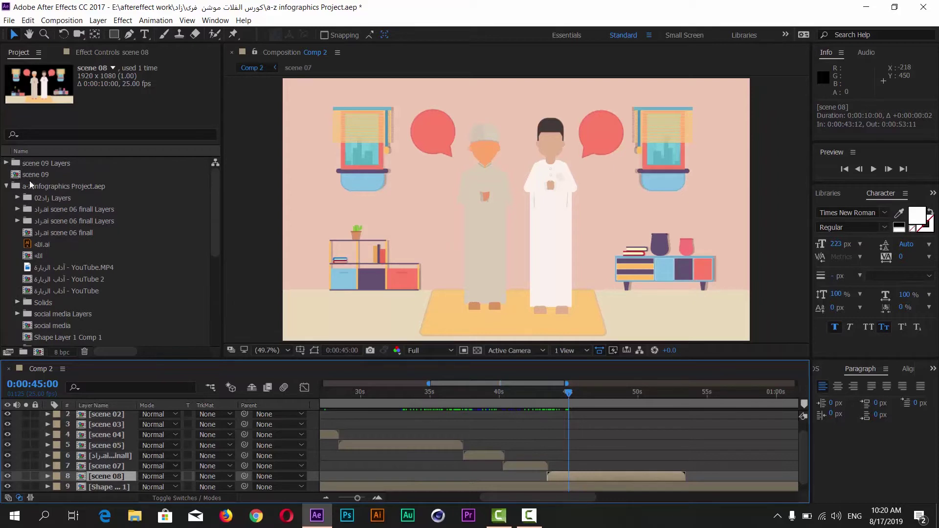
left_click_drag(31, 176, 154, 476)
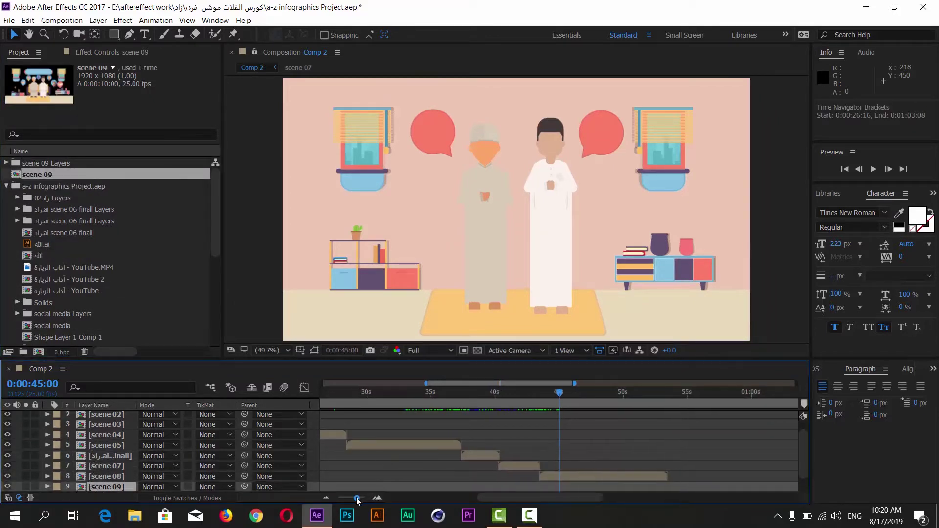
mouse_move(358, 498)
left_mouse_down()
mouse_move(313, 503)
mouse_move(548, 487)
left_mouse_up()
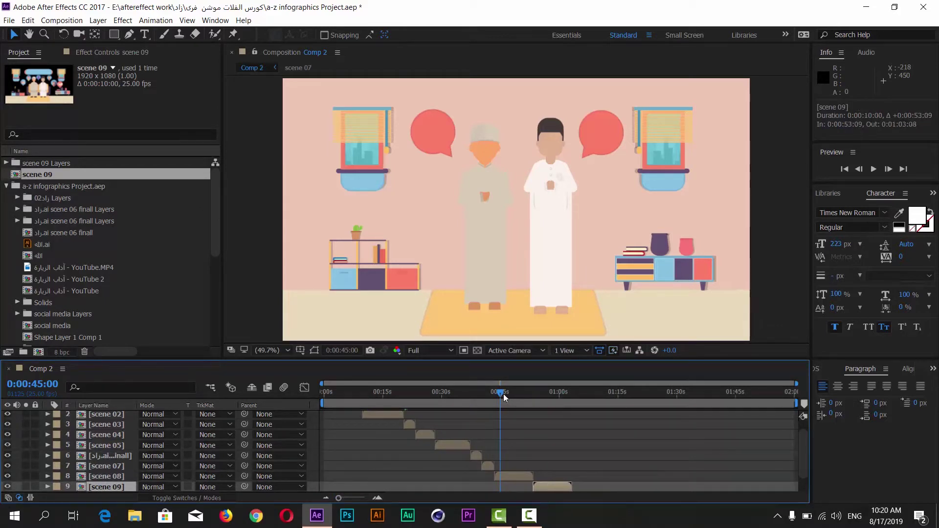
mouse_move(504, 395)
left_mouse_down()
mouse_move(547, 395)
mouse_move(316, 409)
left_mouse_up()
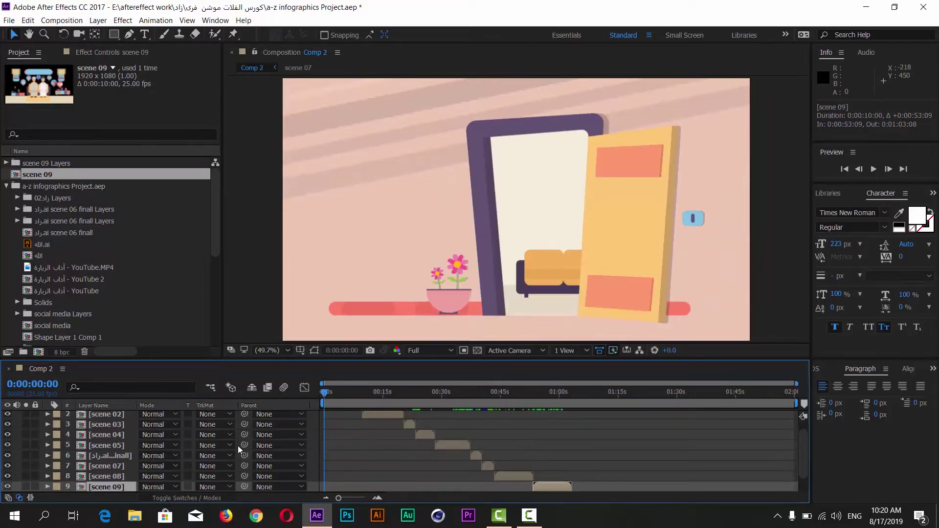
Step: Open and preview the reference comp آداب الزيارة - YouTube 2, then return to Comp 2
scroll(238, 445, "up", 1)
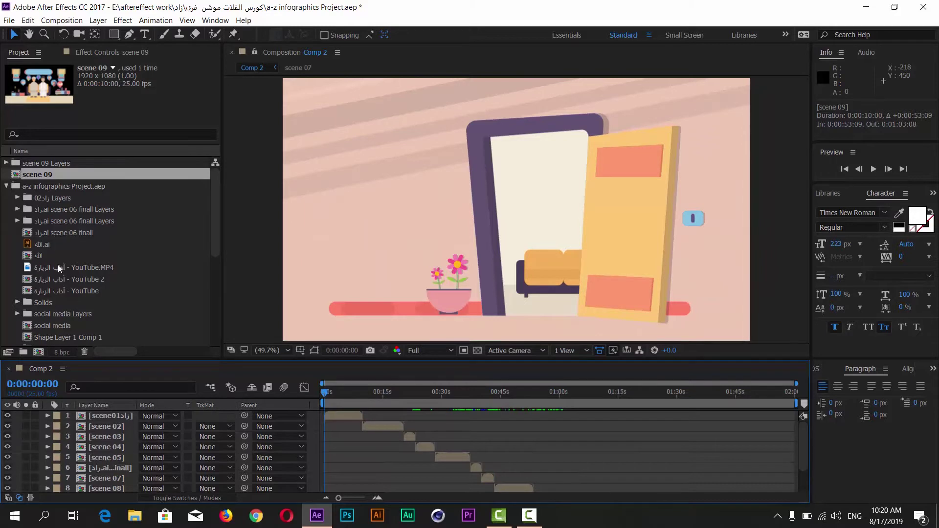
left_click(47, 281)
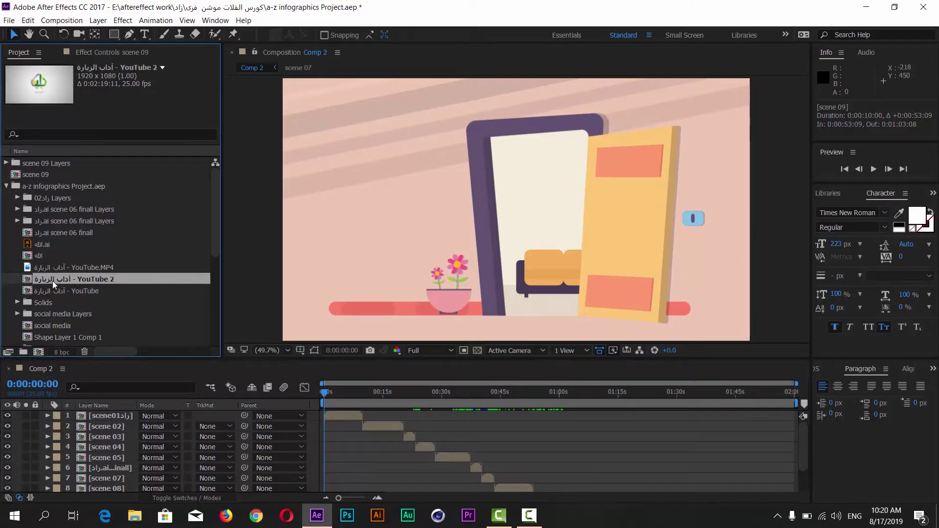
double_click(52, 280)
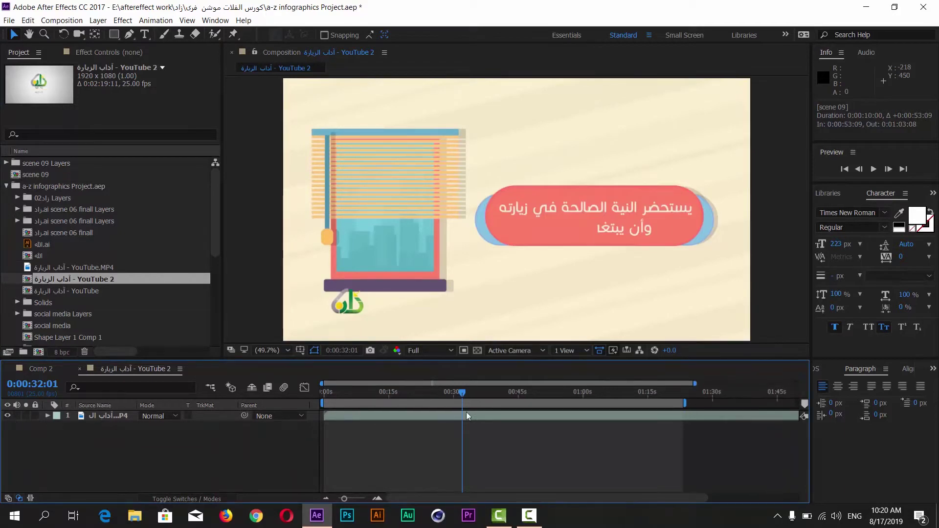
left_click_drag(408, 391, 325, 392)
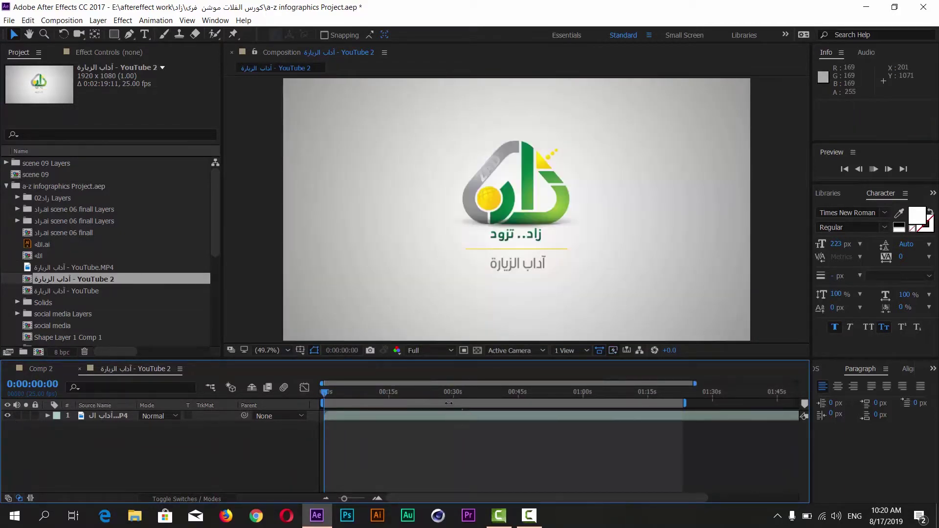
key("space")
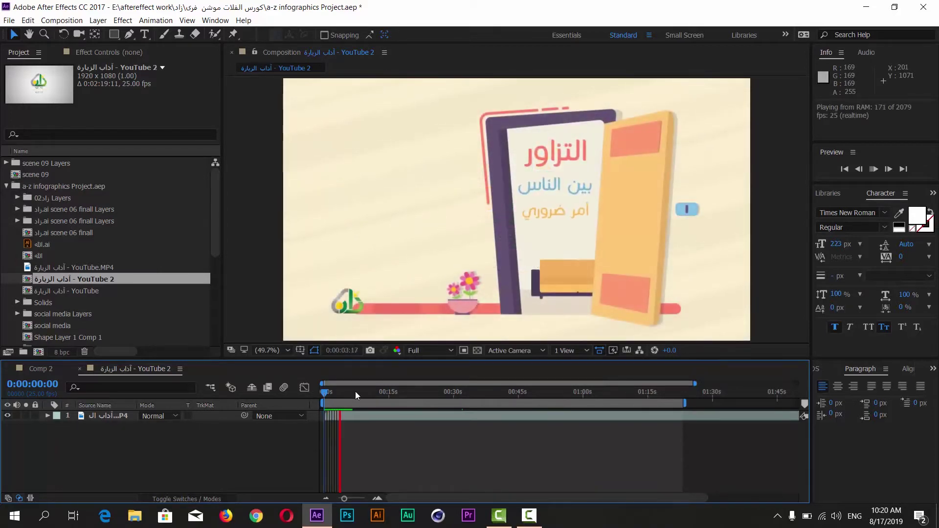
left_click_drag(355, 391, 321, 392)
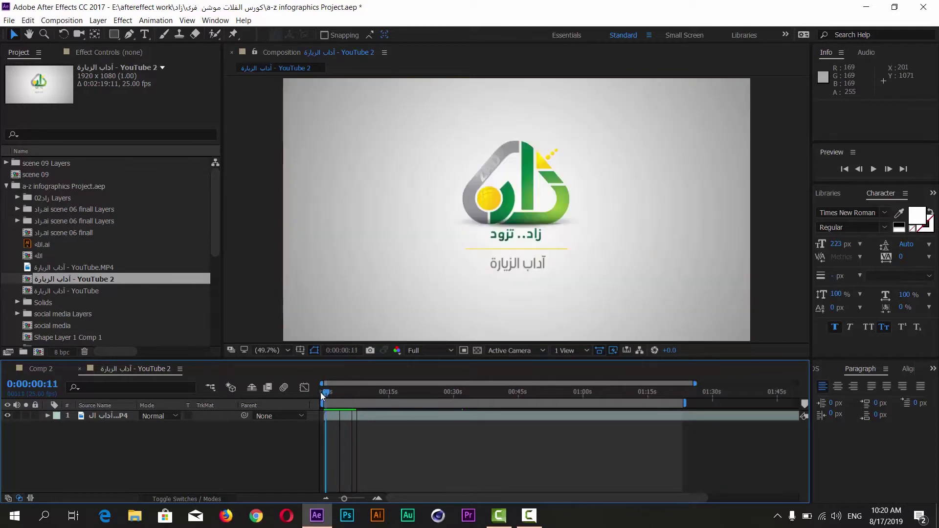
key("ctrl+z")
key("ctrl+z")
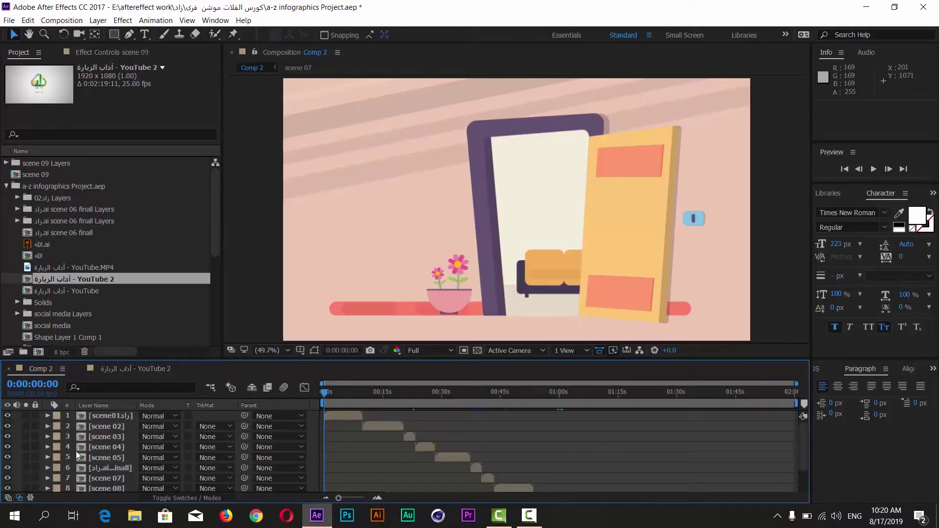
Step: Set scene01's first Position keyframe at 0s, off-screen right at 2731, 540
left_click(119, 416)
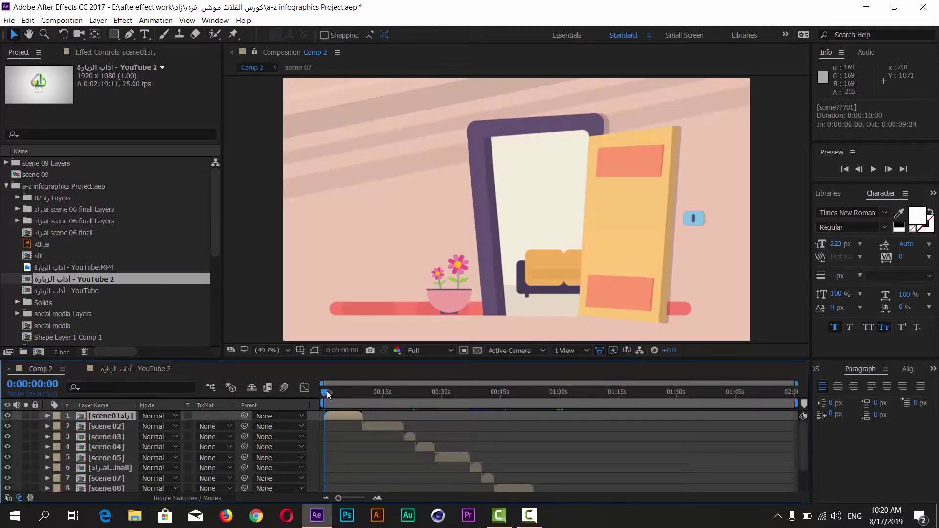
mouse_move(325, 392)
left_mouse_down()
mouse_move(359, 395)
mouse_move(315, 392)
left_mouse_up()
key("p")
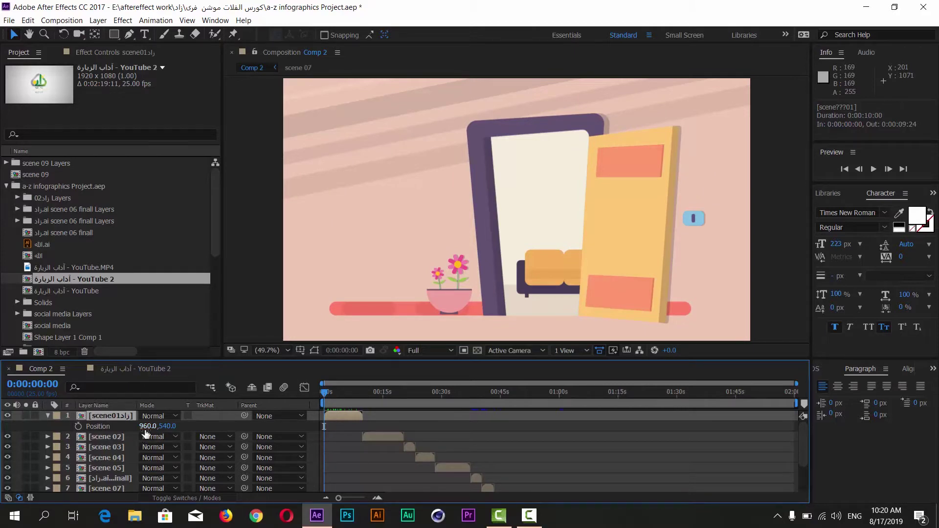
left_click_drag(145, 427, 227, 426)
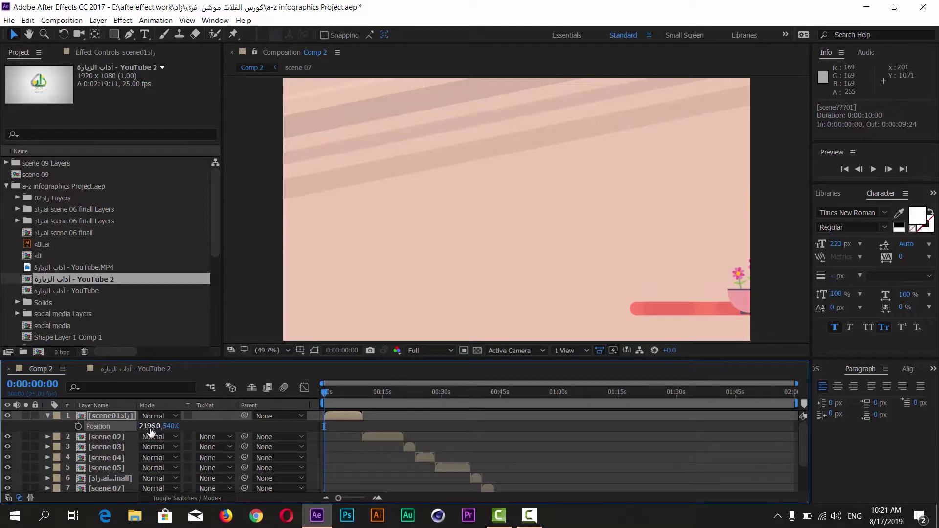
left_click_drag(151, 427, 176, 426)
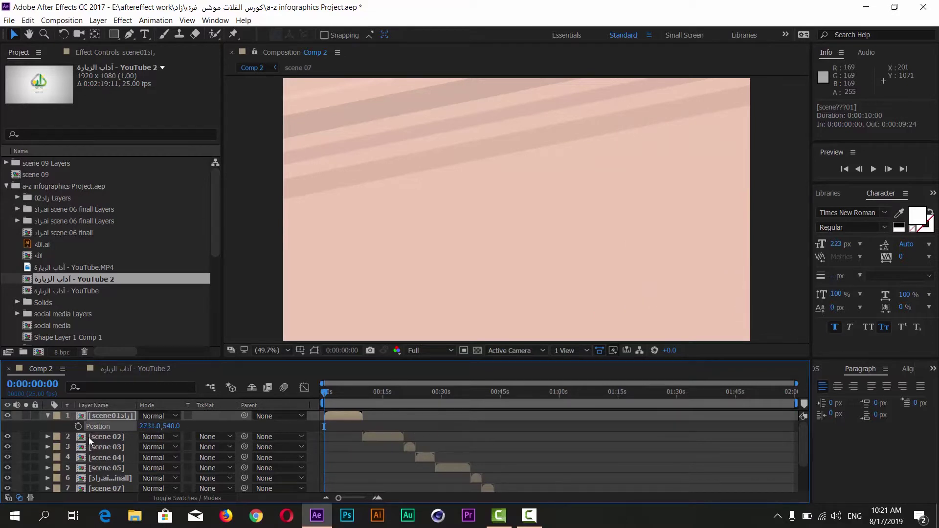
left_click(79, 427)
key("space")
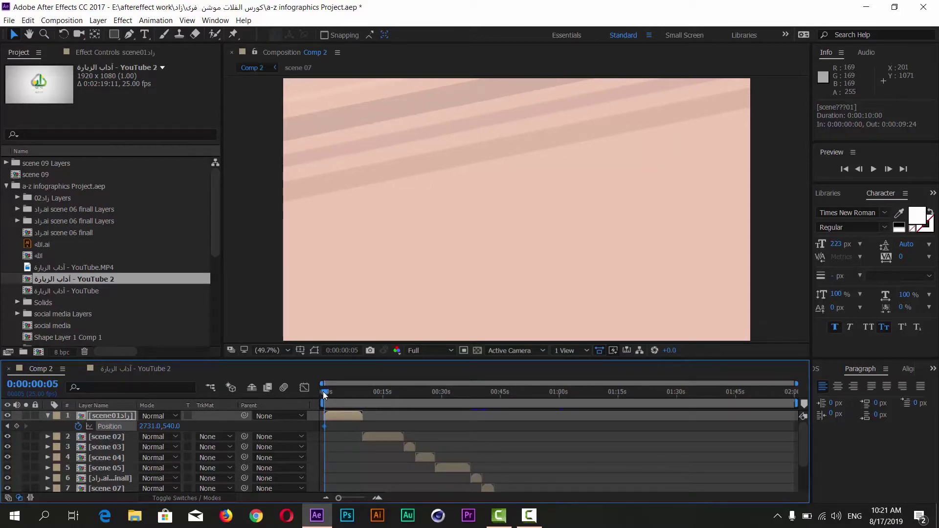
key("space")
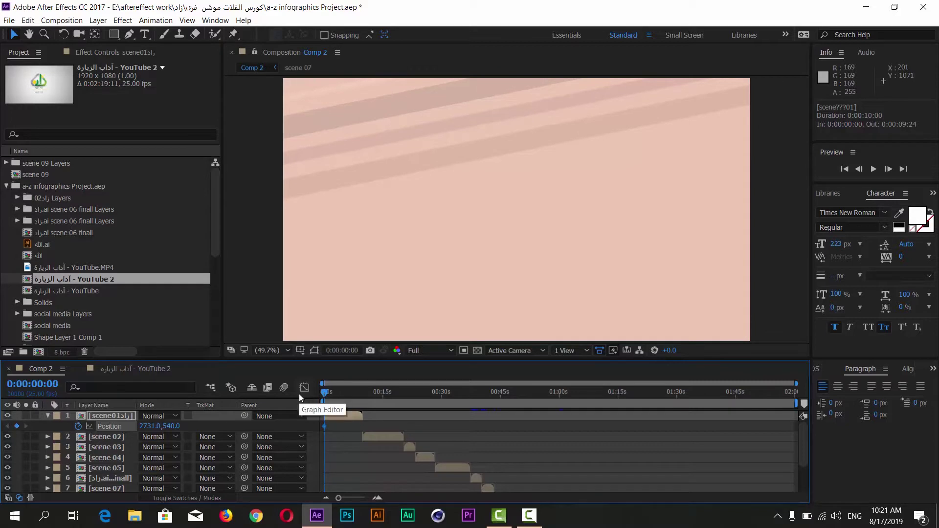
Step: Move ahead 10 frames and slide scene01 back into frame toward 932, 540
key("shift+Page_Down")
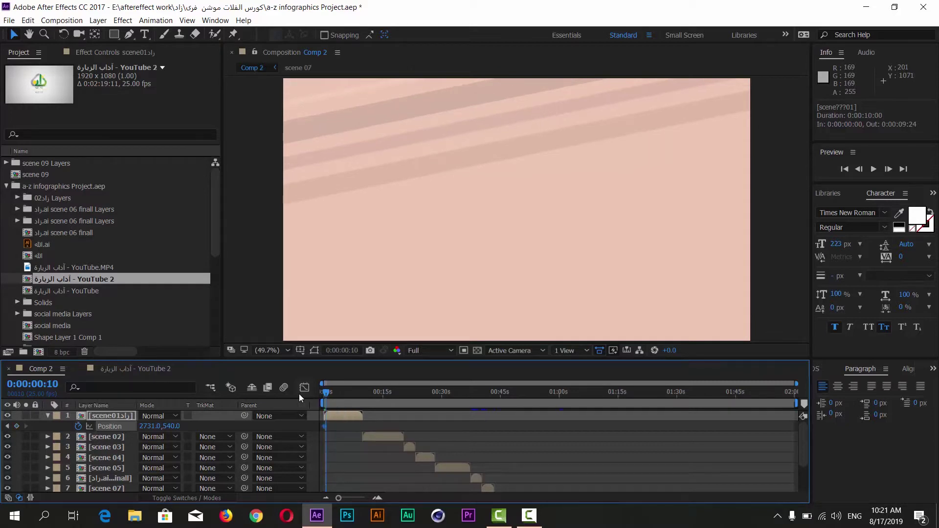
left_click_drag(338, 498, 361, 492)
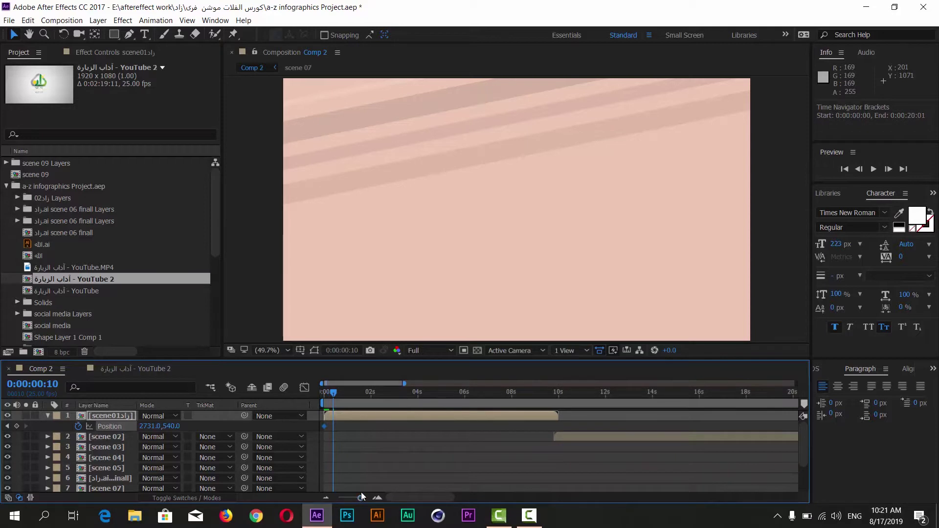
left_click_drag(153, 431, 37, 410)
left_click_drag(154, 424, 210, 414)
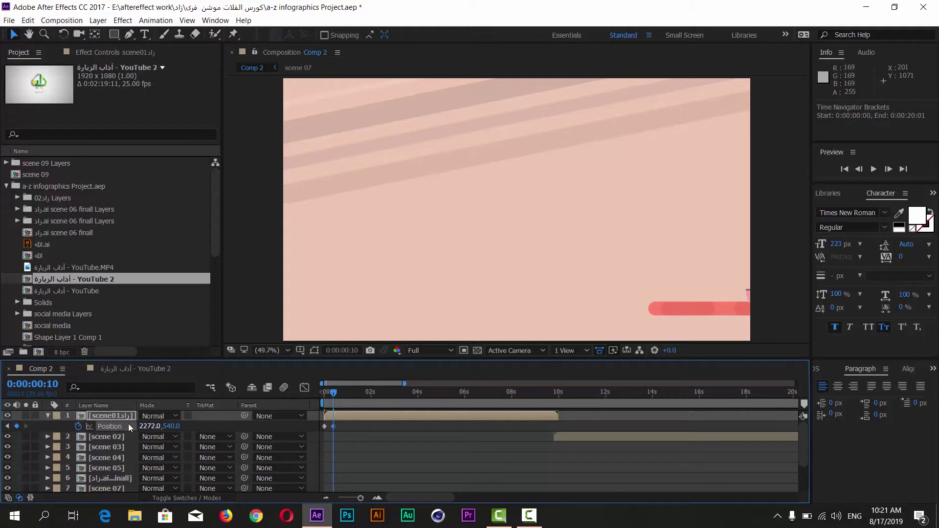
left_click_drag(153, 426, 66, 426)
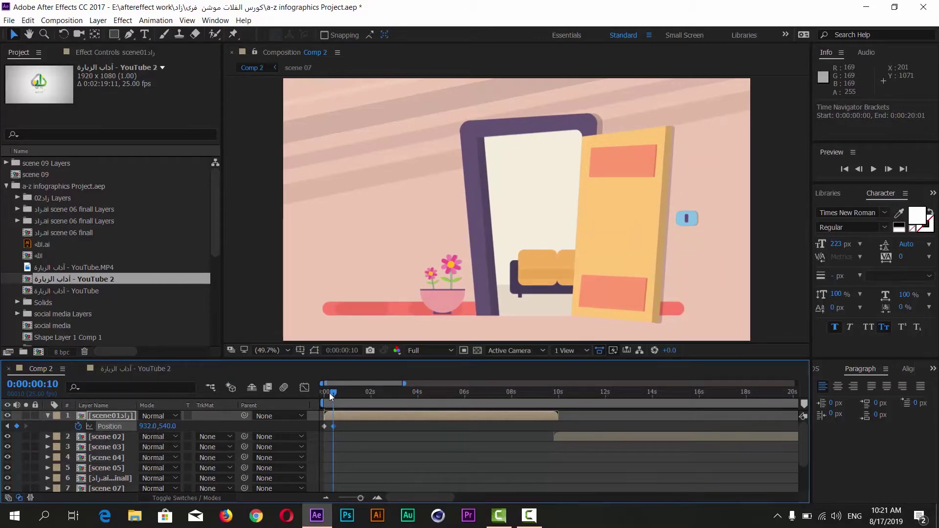
Step: Preview the scene01 slide-in and select both of its Position keyframes
left_click_drag(329, 392, 304, 395)
key("space")
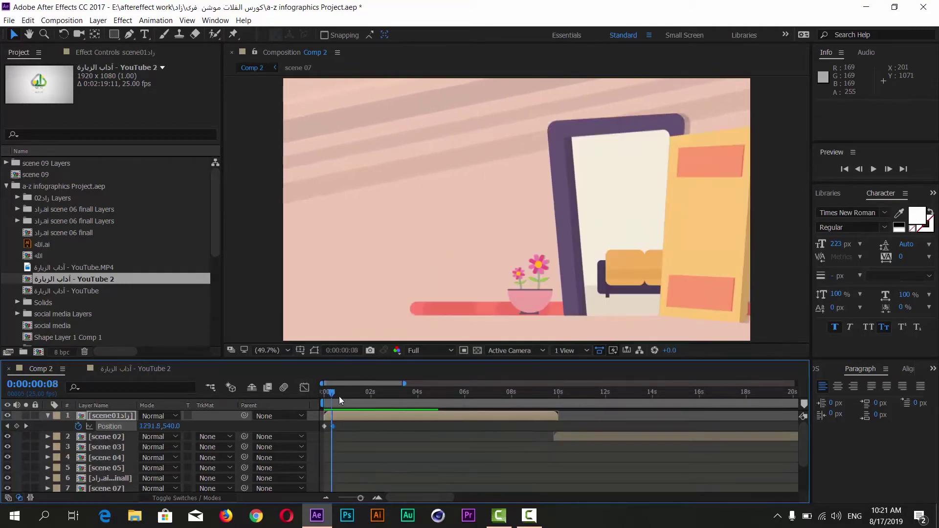
left_click(341, 395)
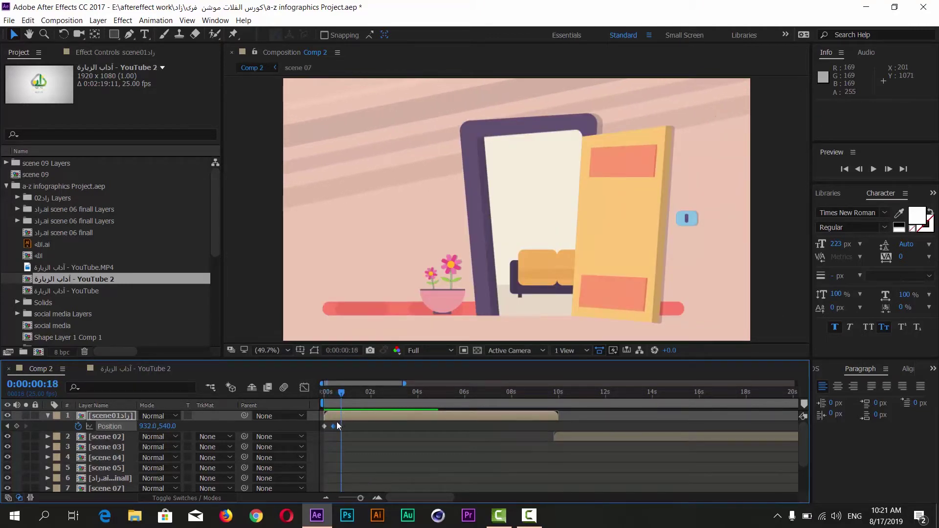
left_click(340, 394)
key("Page_Up")
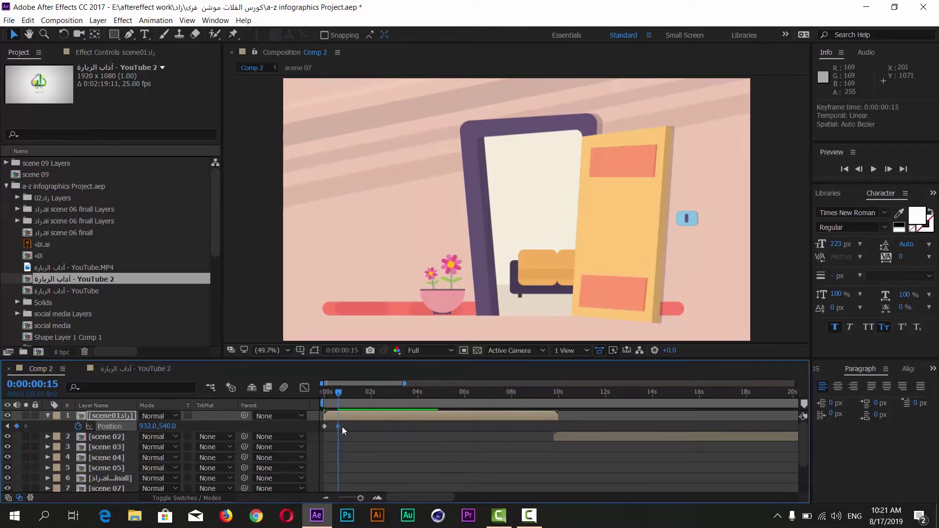
left_click_drag(351, 423, 316, 429)
Step: Apply Easy Ease to scene01's two Position keyframes
right_click(325, 427)
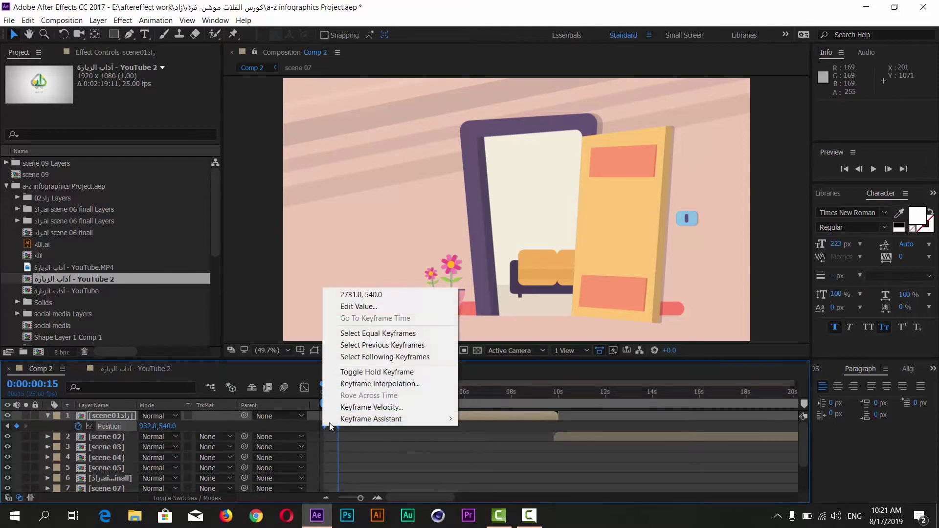
mouse_move(420, 420)
left_click(473, 446)
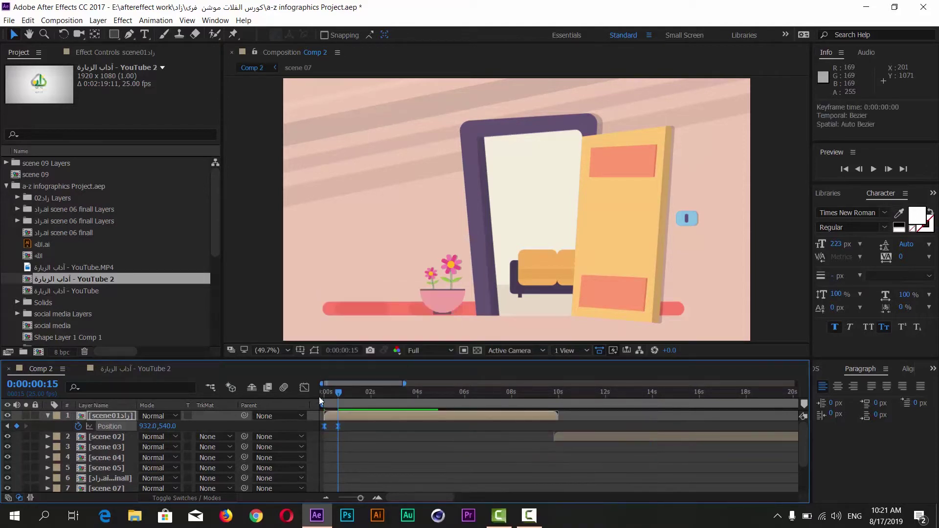
Step: In the speed graph, raise the 932, 540 end keyframe's influence to 100%, then return to the layer bars
key("shift+F3")
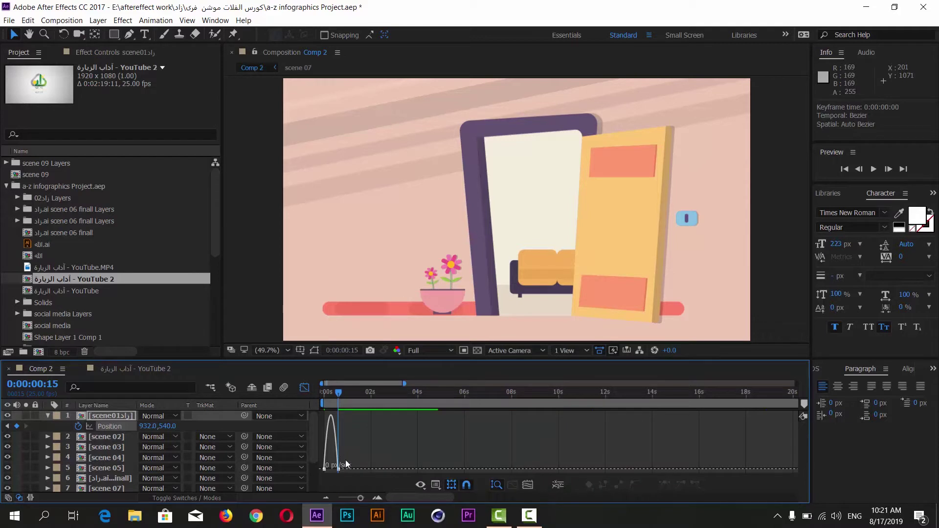
left_click_drag(346, 464, 330, 482)
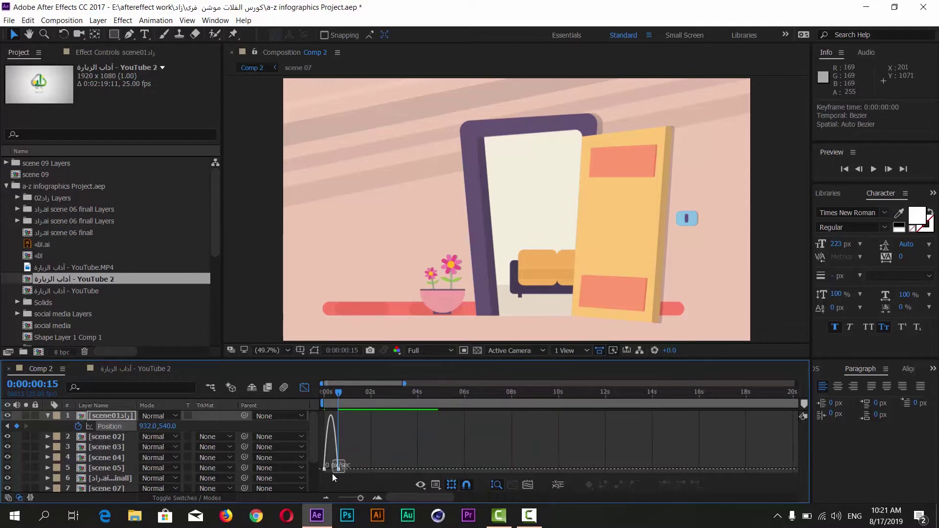
left_click(526, 487)
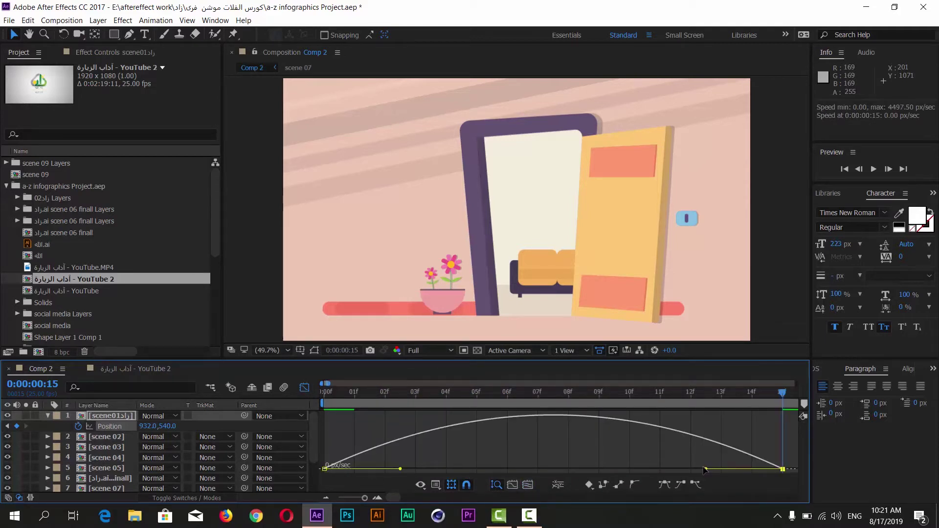
mouse_move(705, 470)
left_mouse_down()
mouse_move(630, 483)
mouse_move(579, 469)
left_mouse_up()
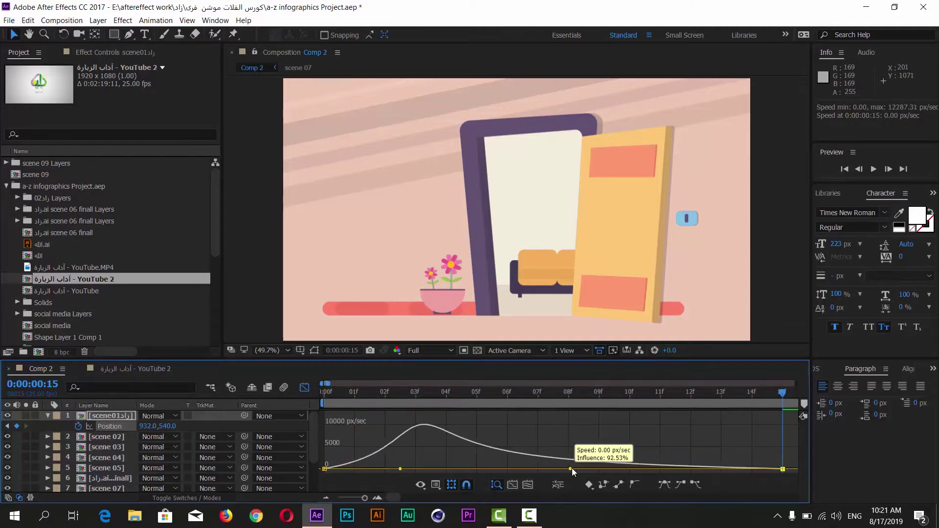
left_click(331, 394)
left_click(304, 388)
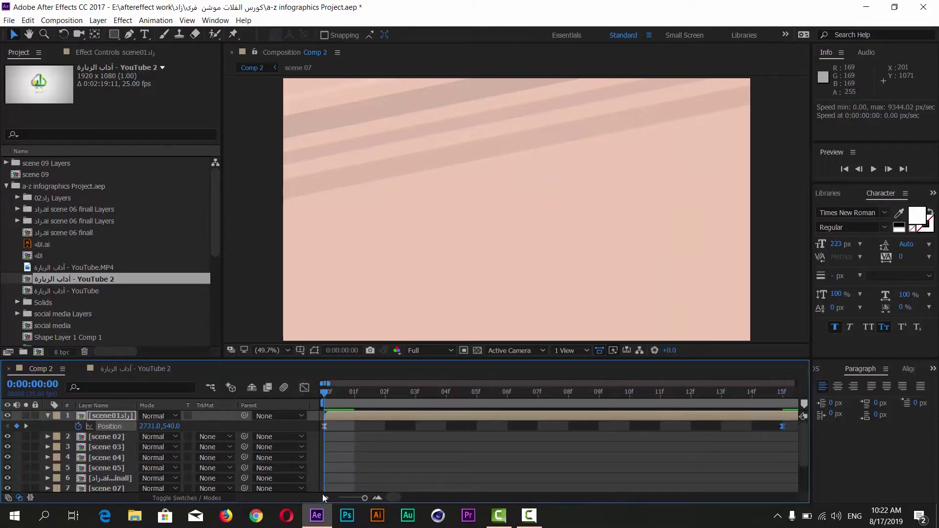
Step: Zoom the timeline out to the full duration and preview Comp 2's opening slide-in
left_click_drag(365, 498, 324, 499)
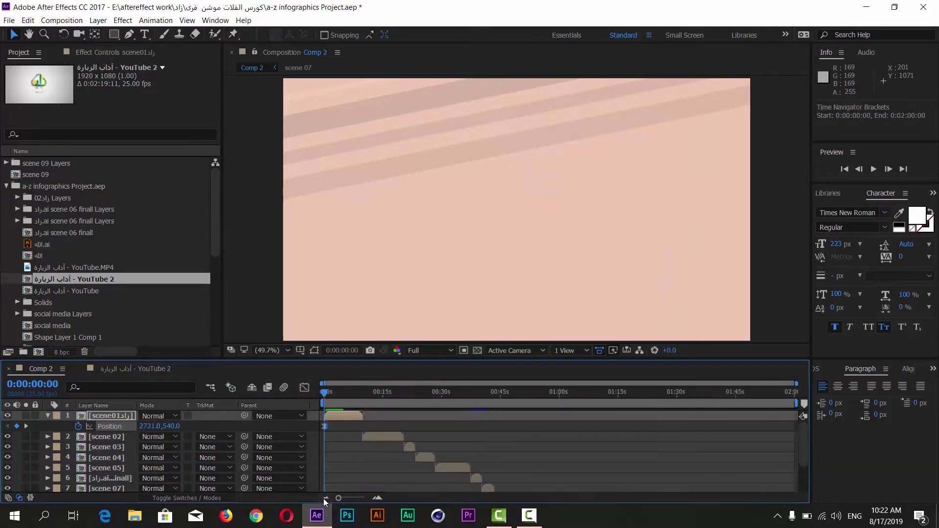
key("space")
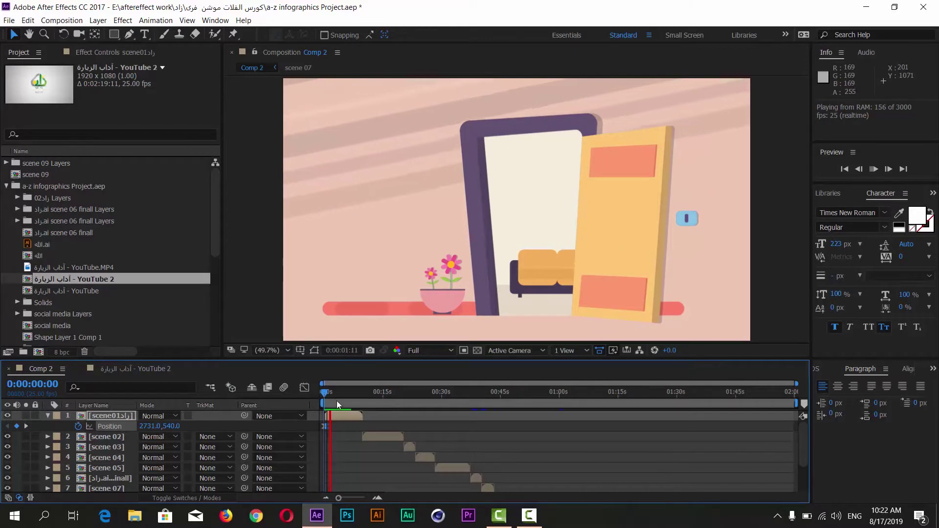
left_click(47, 416)
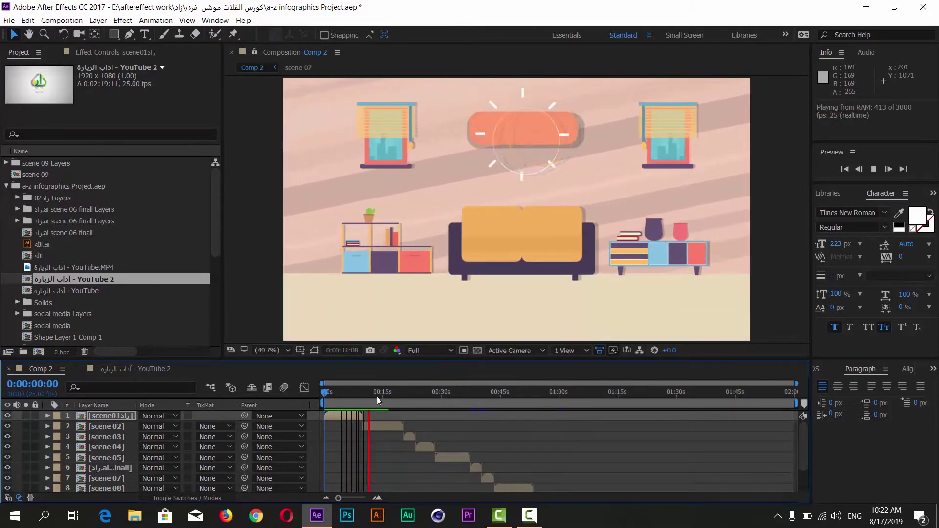
left_click(350, 391)
Step: Scrub YouTube 2 and Comp 2 alternately to compare the first scene's timing
left_click(111, 374)
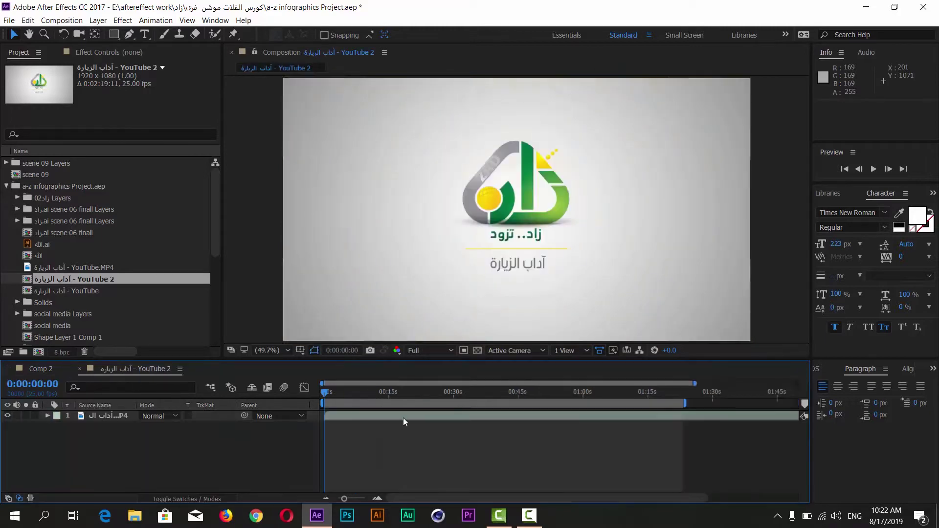
left_click_drag(330, 395, 363, 393)
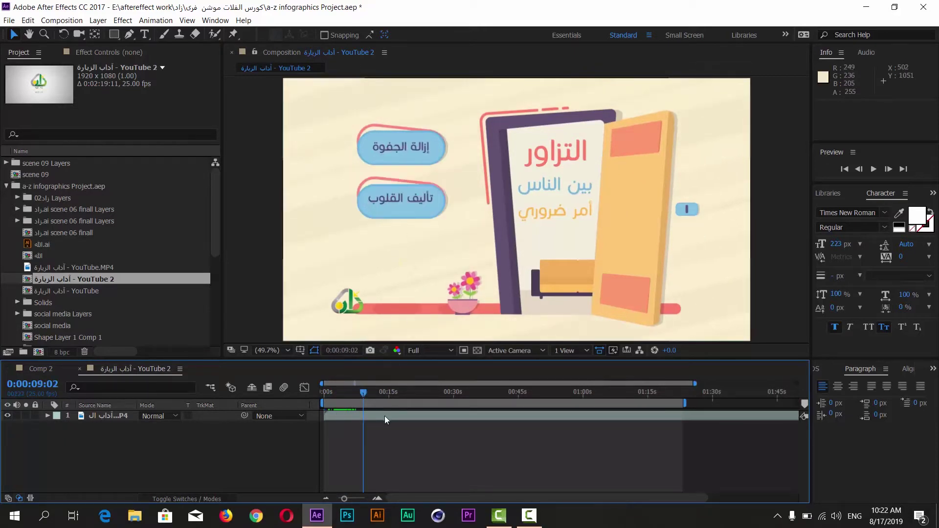
left_click(69, 372)
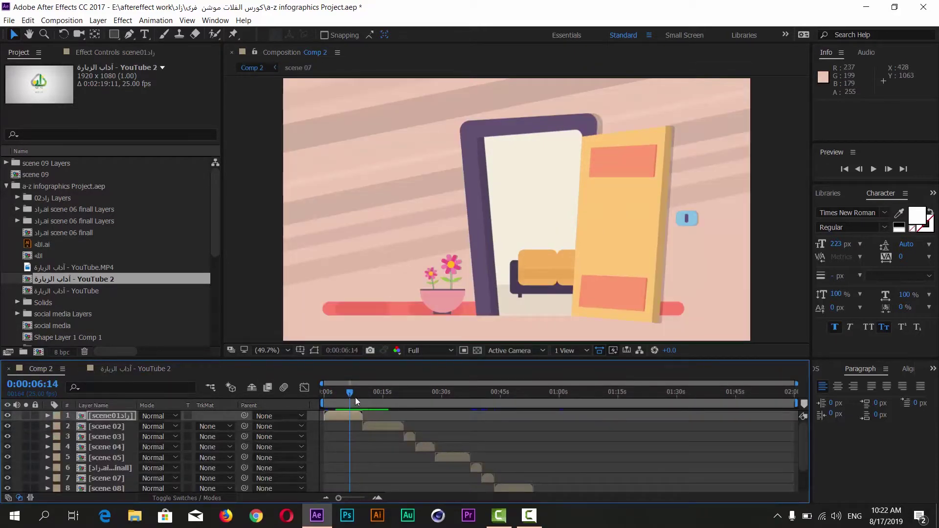
left_click_drag(342, 398, 328, 397)
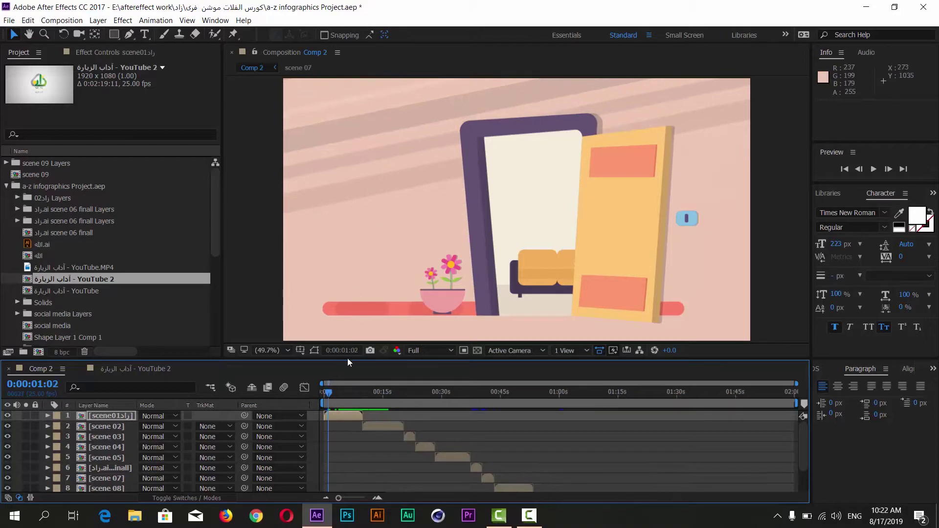
left_click(126, 369)
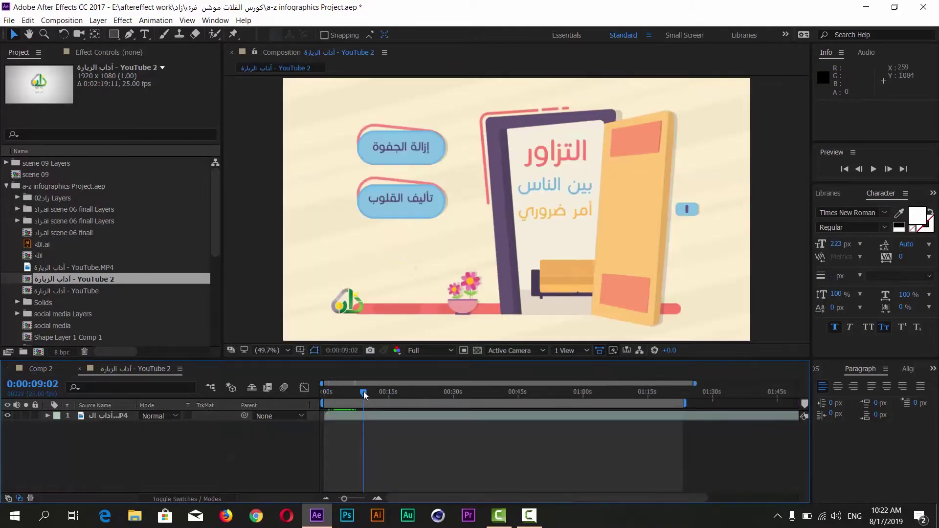
left_click_drag(365, 395, 376, 397)
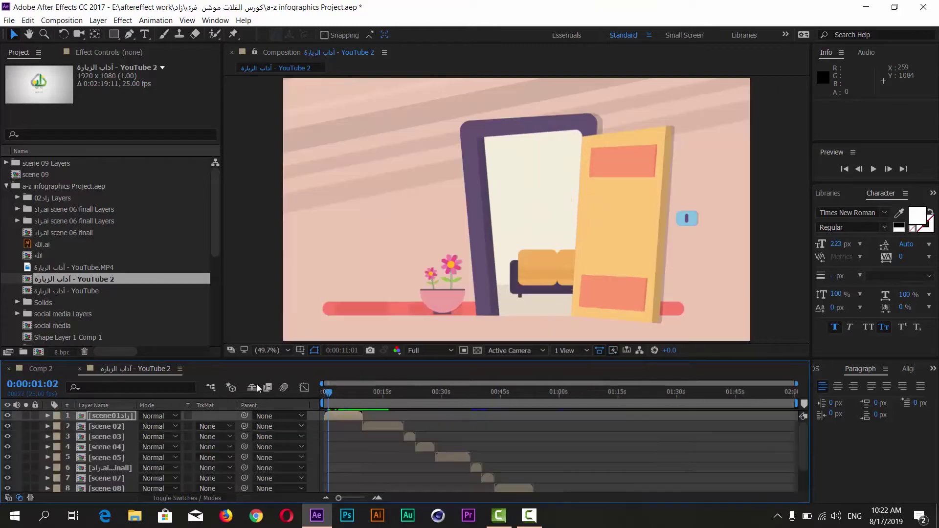
left_click_drag(333, 396, 353, 397)
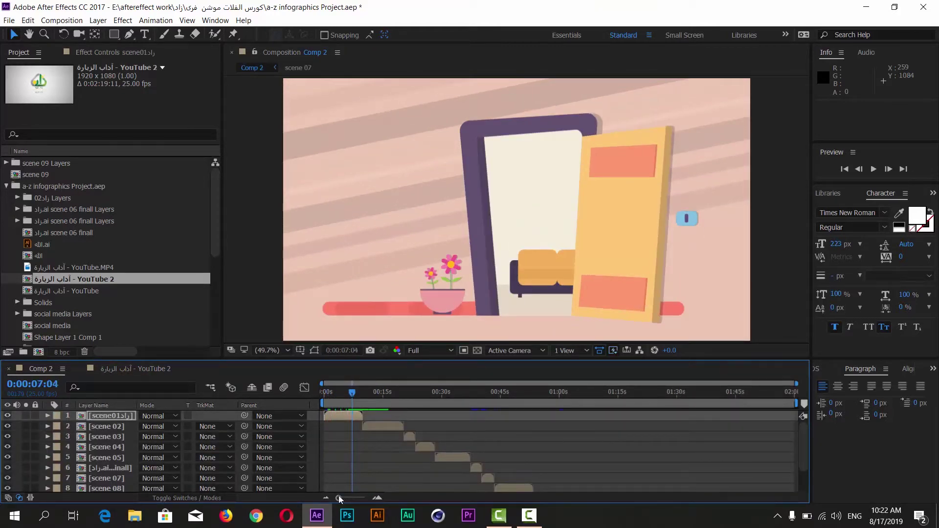
Step: At about 8 seconds, show scene01's Position property, adding then undoing a stray keyframe
left_click_drag(340, 498, 354, 498)
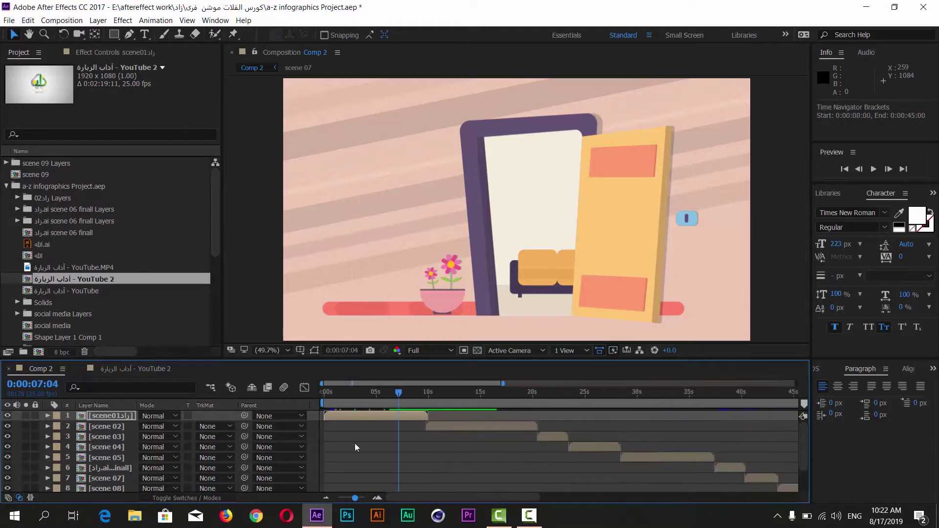
left_click_drag(399, 394, 413, 396)
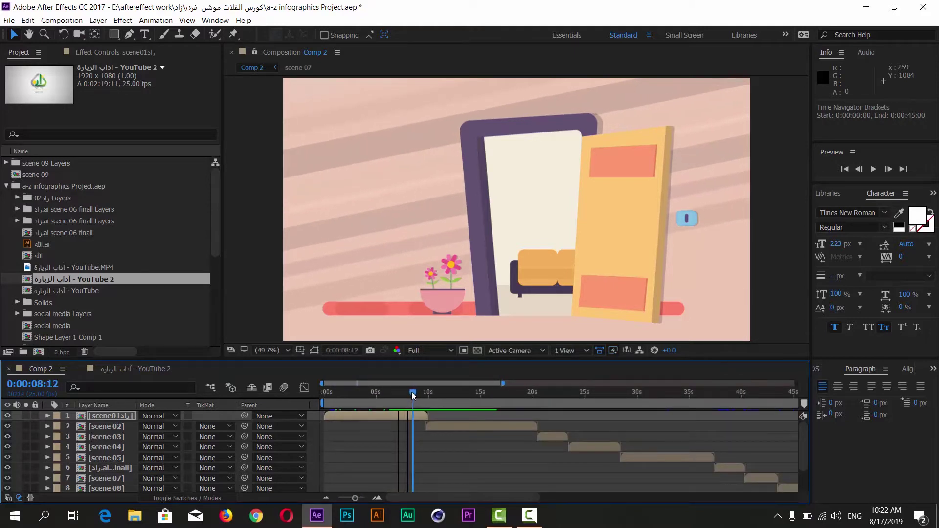
left_click(115, 416)
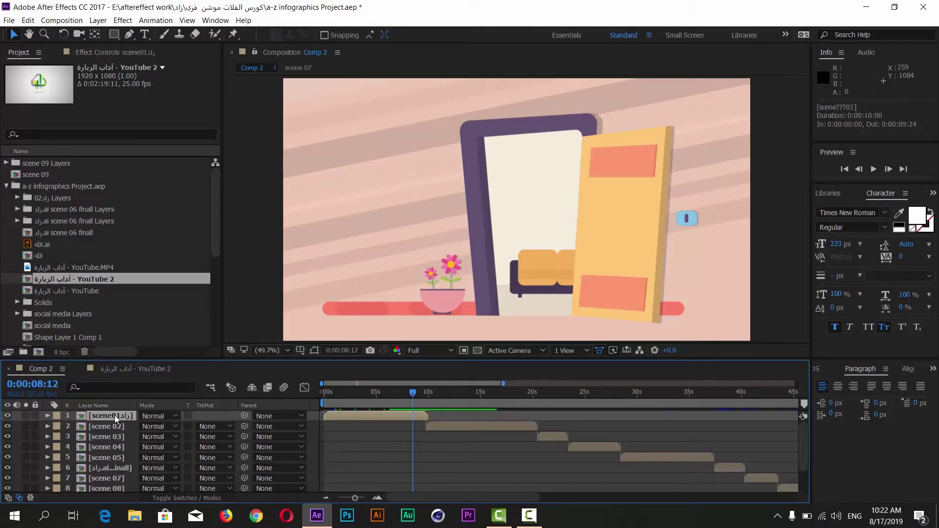
key("p")
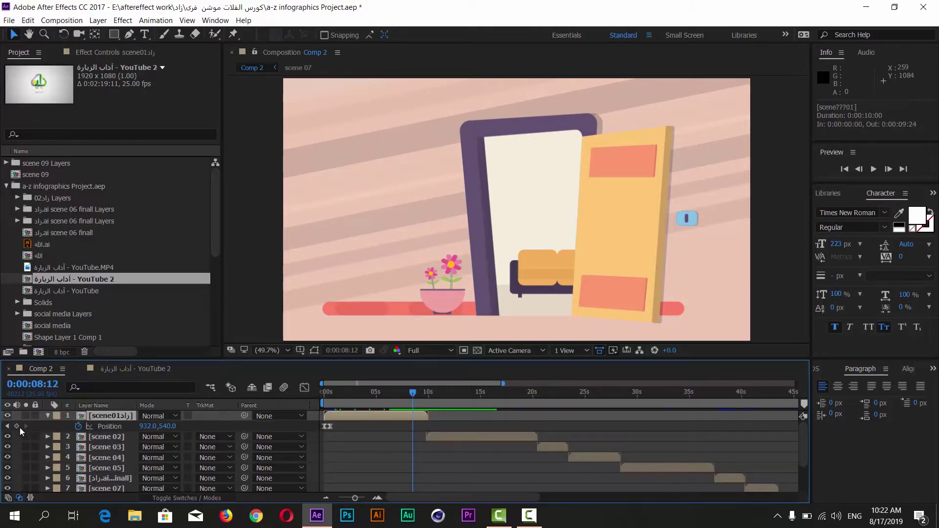
left_click(16, 426)
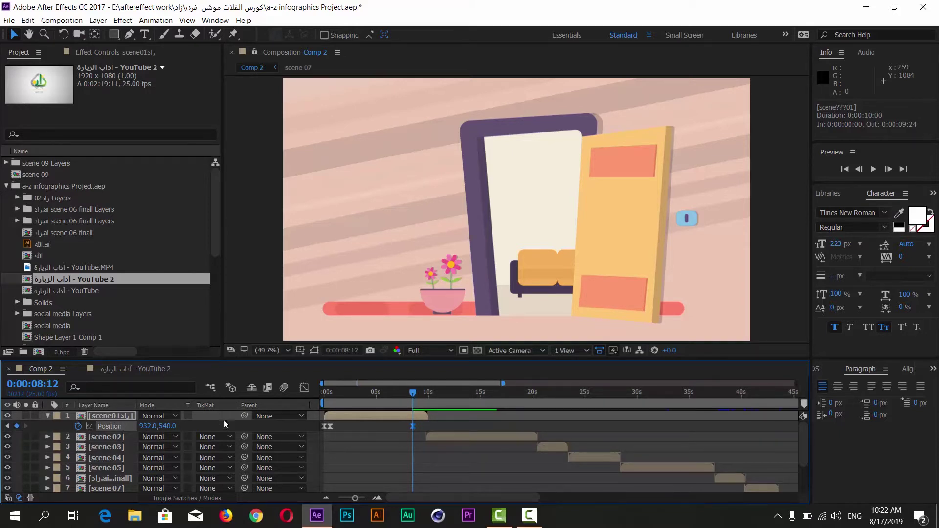
mouse_move(330, 428)
key("ctrl+z")
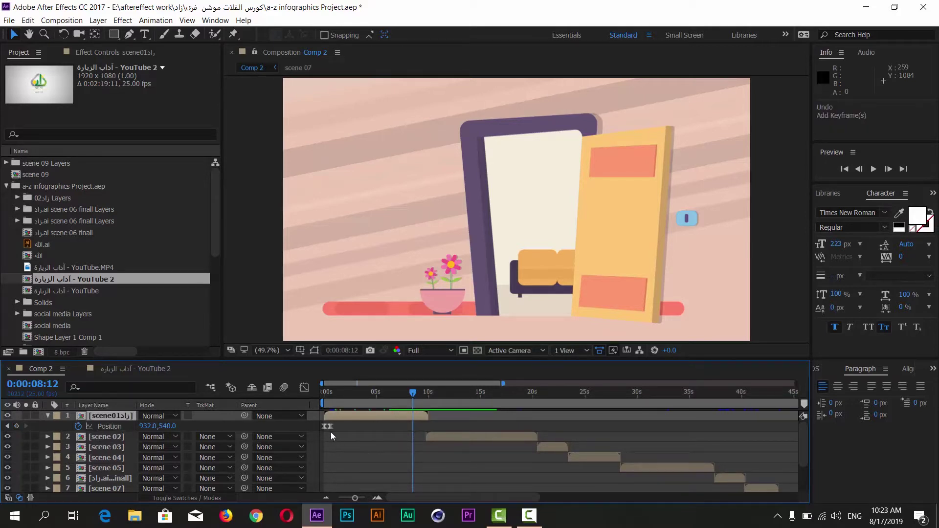
Step: Copy scene01's 0:00:00:15 Position keyframe (932, 540) with the playhead near 8:17
left_click(331, 427)
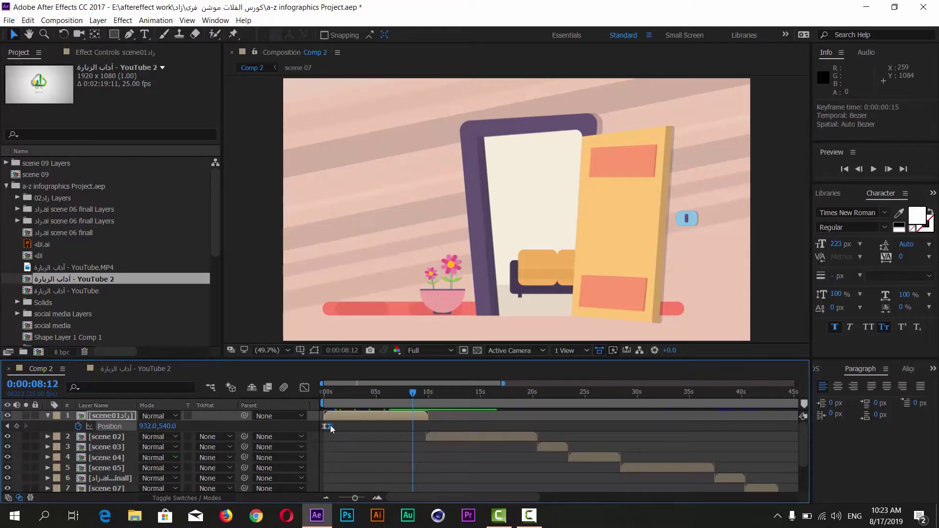
left_click_drag(348, 392, 331, 394)
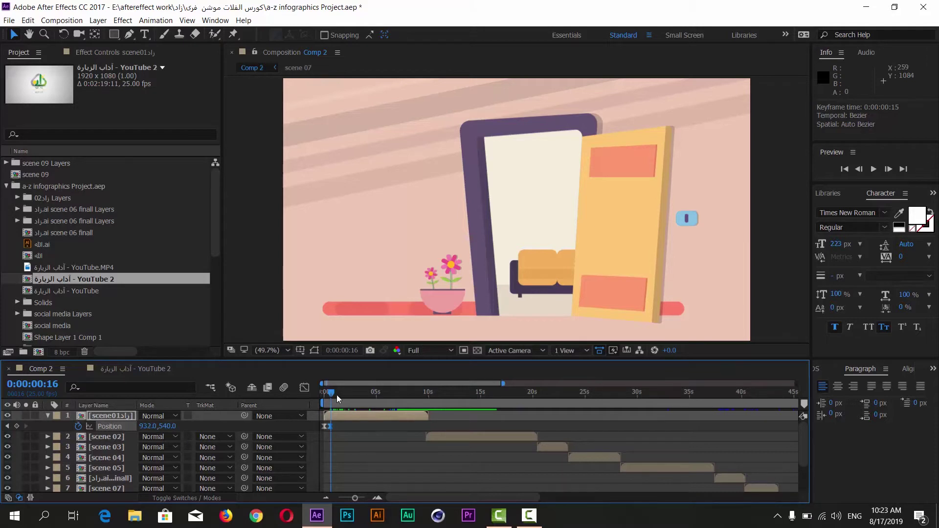
left_click_drag(337, 395, 414, 393)
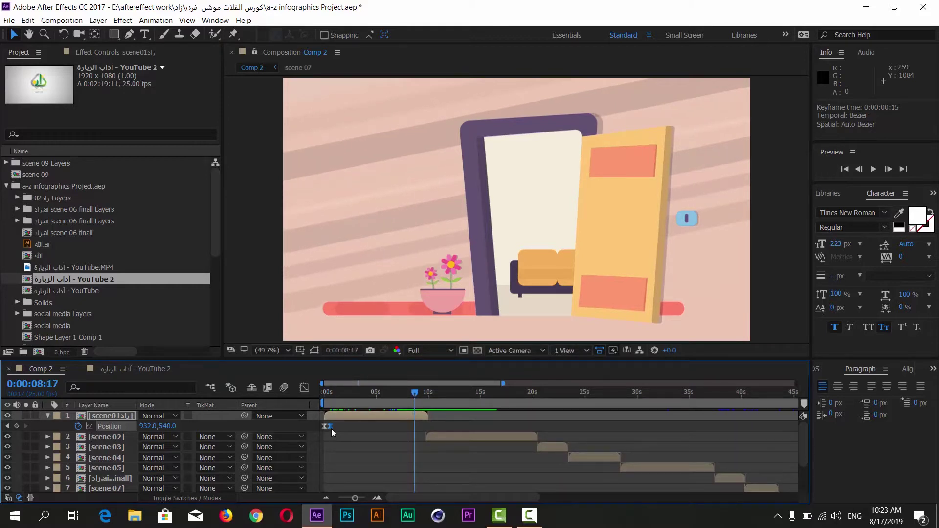
mouse_move(331, 428)
key("ctrl+c")
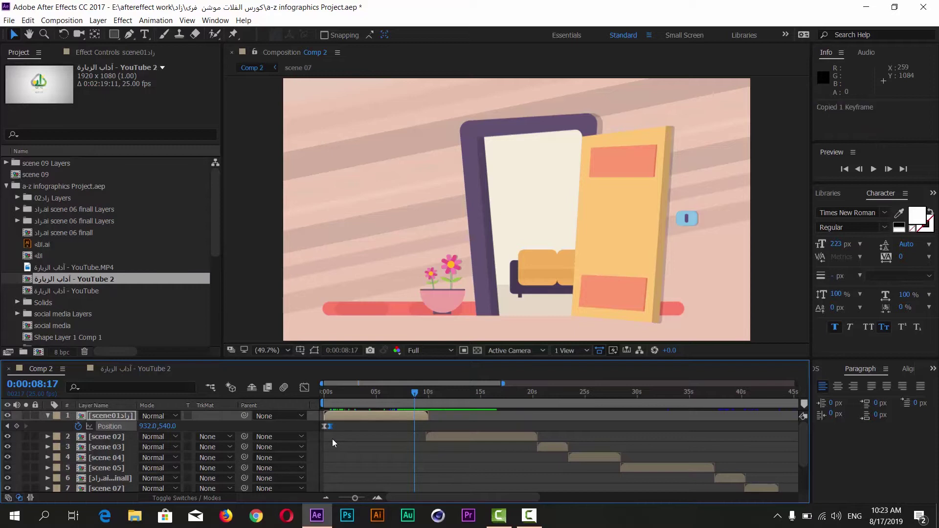
Step: Paste the 932, 540 keyframe at 0:00:08:20, then step to 0:00:09:21
key("ctrl+v")
left_click_drag(416, 394, 413, 405)
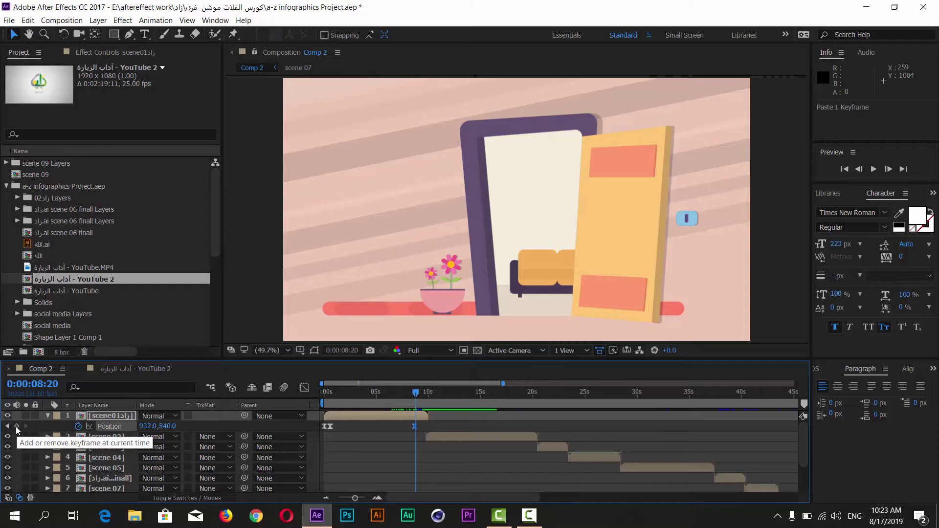
left_click(329, 427)
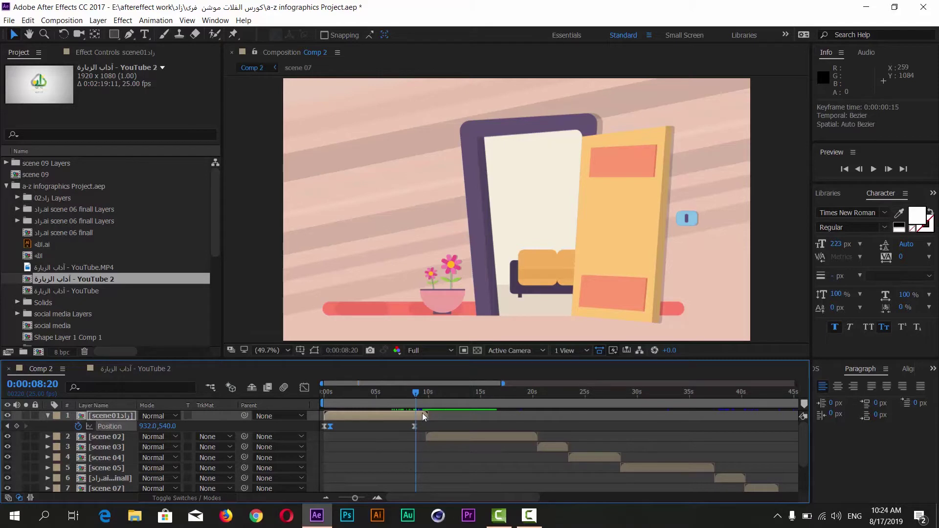
left_click_drag(416, 396, 426, 397)
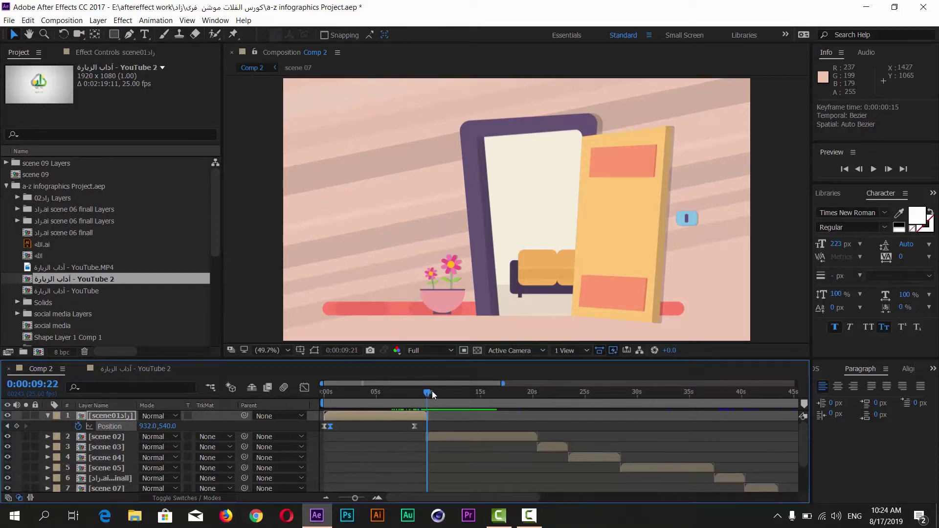
key("Page_Down")
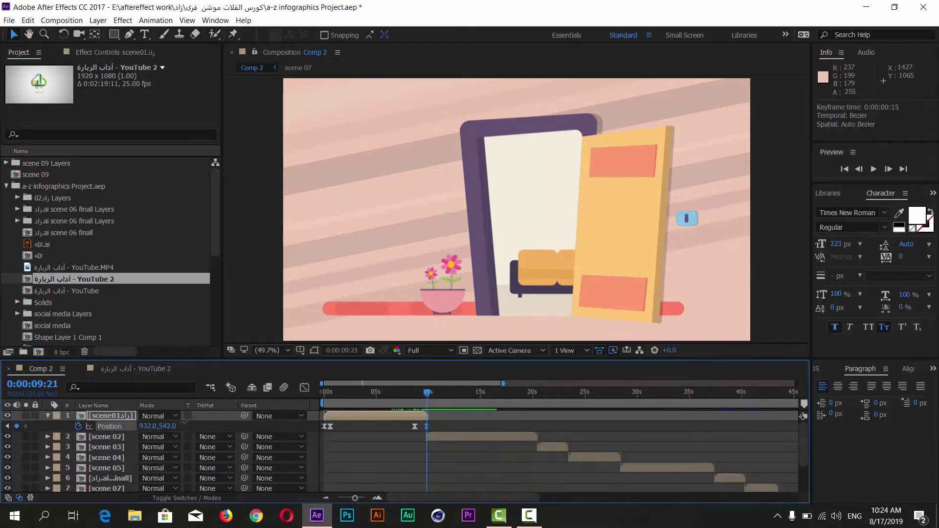
Step: Make scene01 drop down out of frame to about 932, 1578, ending at 10:02
mouse_move(168, 426)
left_mouse_down()
mouse_move(393, 421)
mouse_move(774, 453)
left_mouse_up()
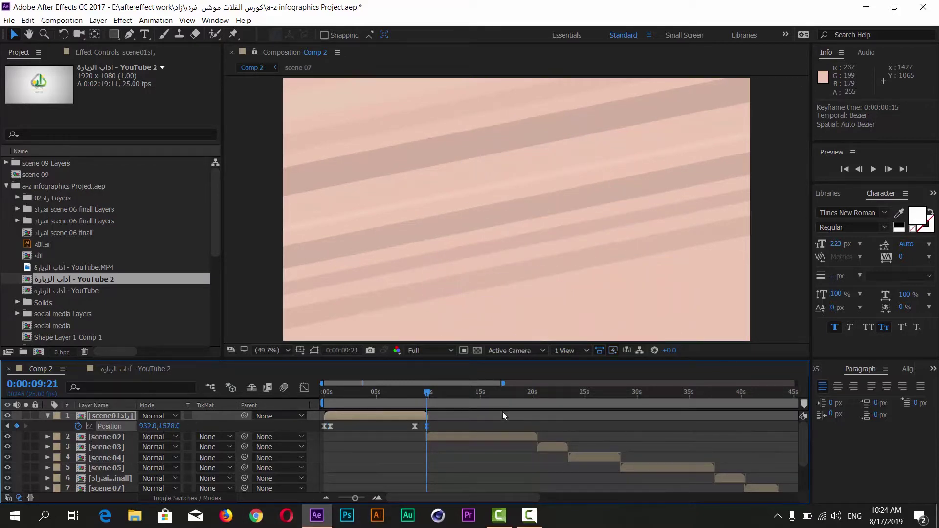
left_click_drag(418, 394, 304, 397)
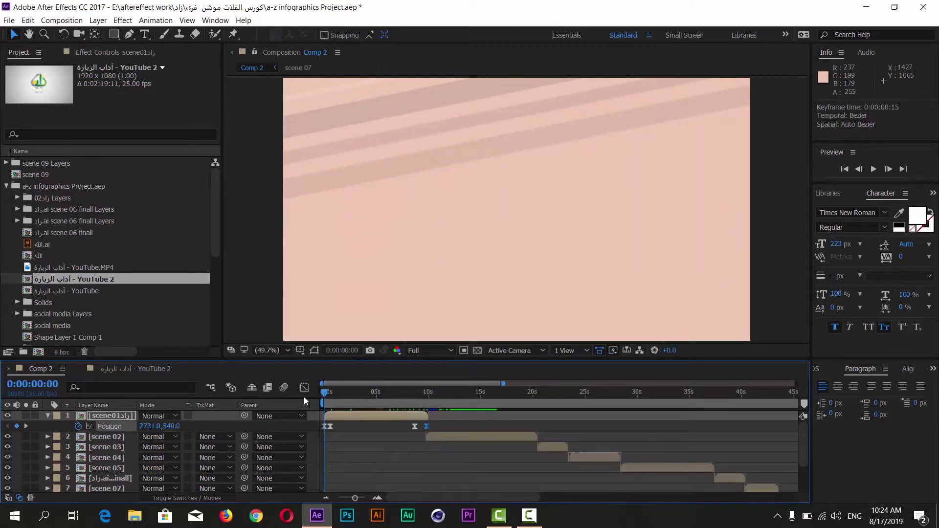
key("space")
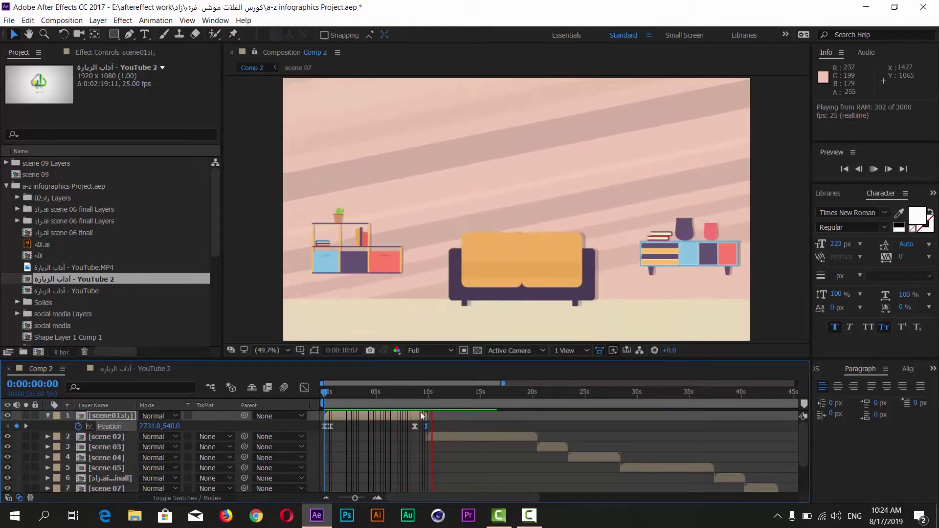
left_click(418, 392)
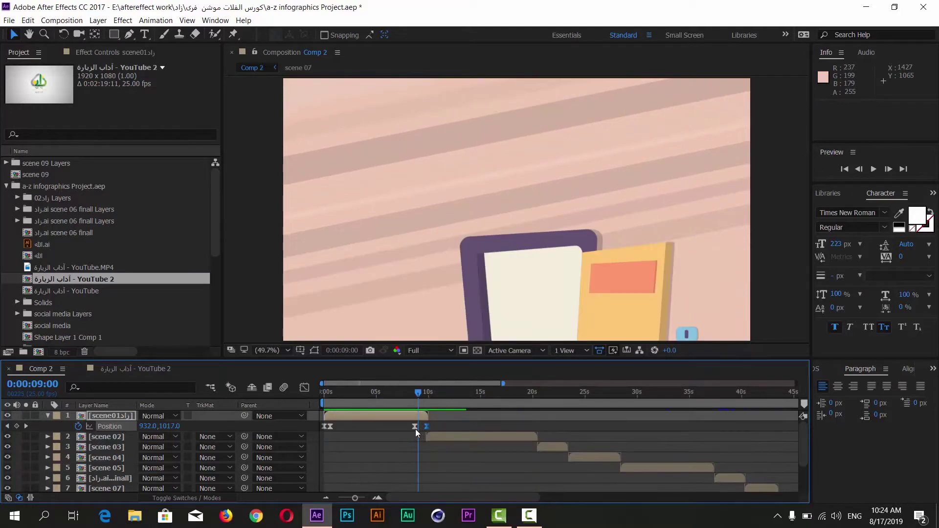
left_click_drag(415, 426, 418, 426)
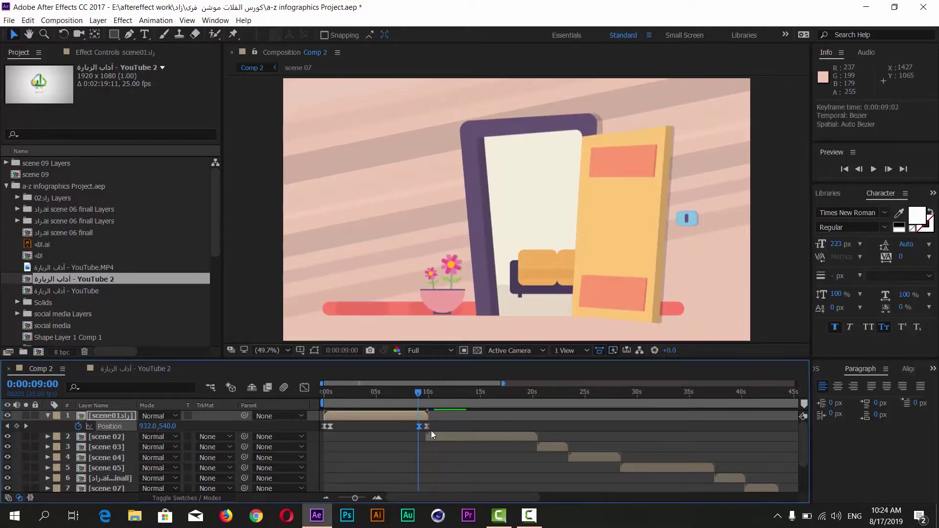
left_click_drag(427, 427, 429, 427)
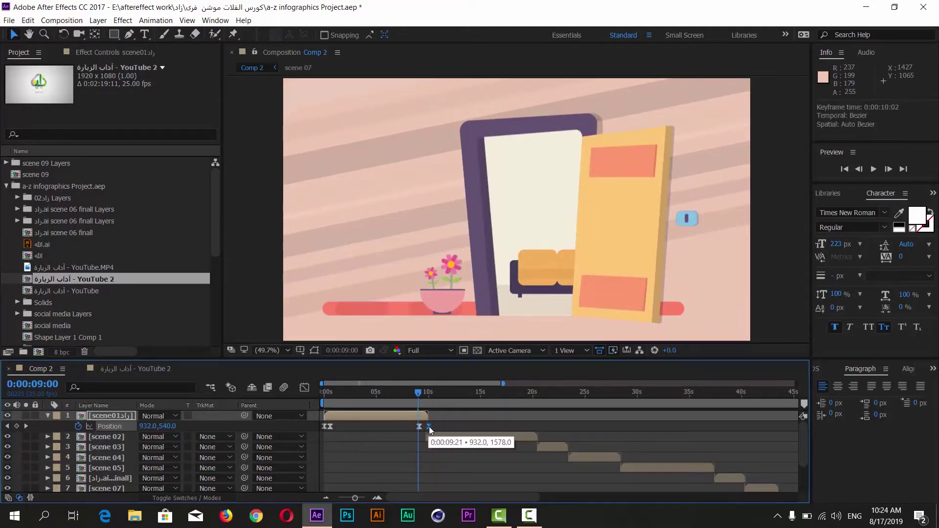
mouse_move(419, 393)
left_mouse_down()
mouse_move(428, 394)
mouse_move(424, 412)
mouse_move(424, 392)
left_mouse_up()
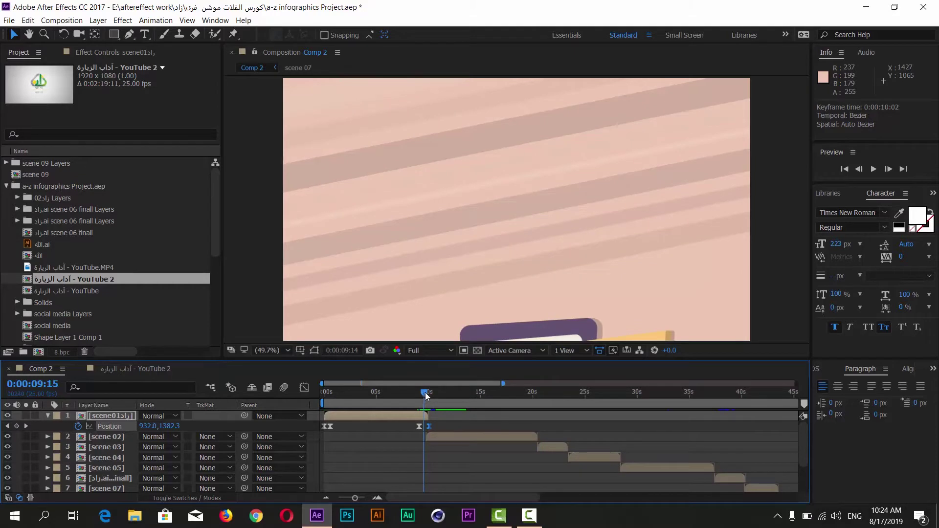
Step: Start scene 02 at 0:00:09:10, check the transition, and open the YouTube 2 reference
left_click(436, 436)
left_click_drag(437, 436, 435, 436)
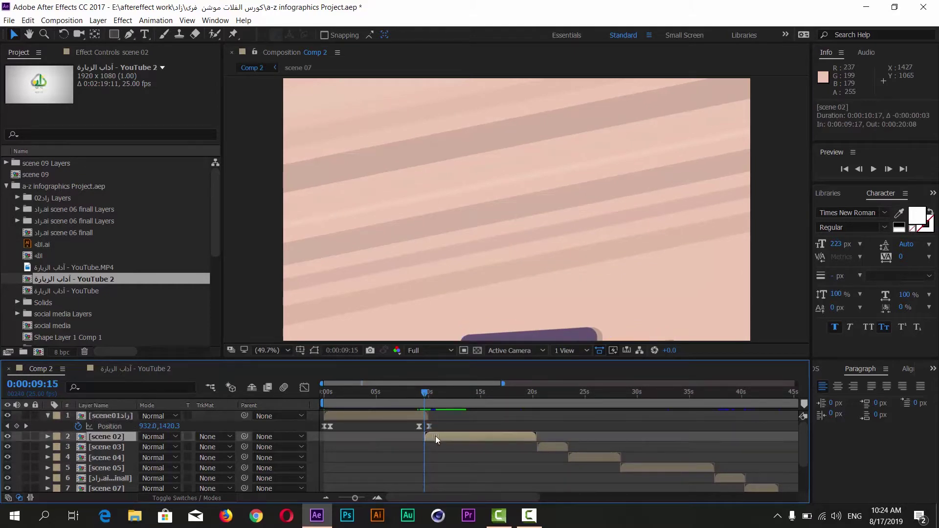
left_click(423, 394)
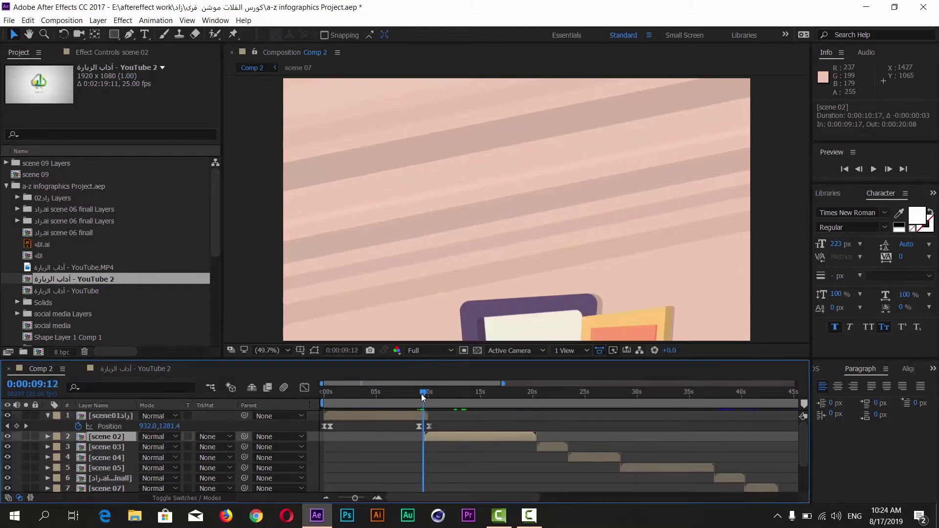
left_click_drag(435, 433, 433, 435)
left_click_drag(423, 393, 427, 397)
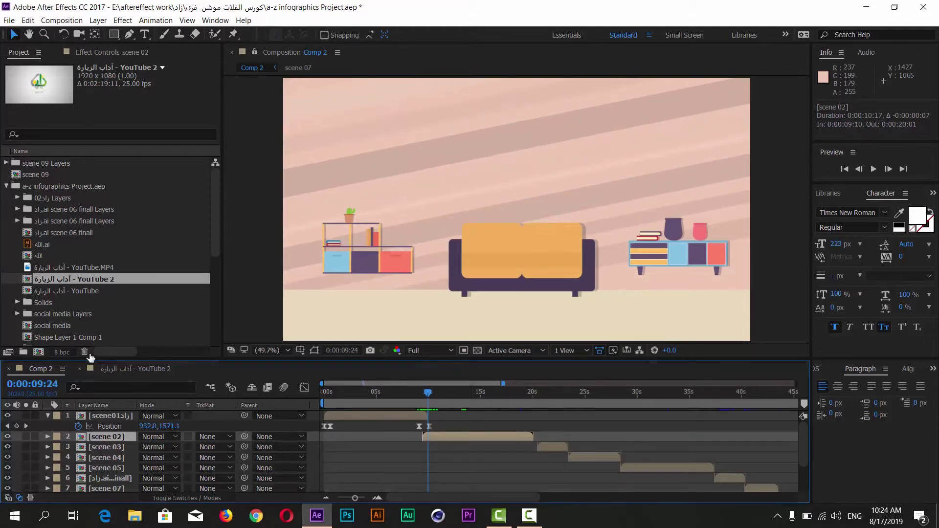
left_click(120, 370)
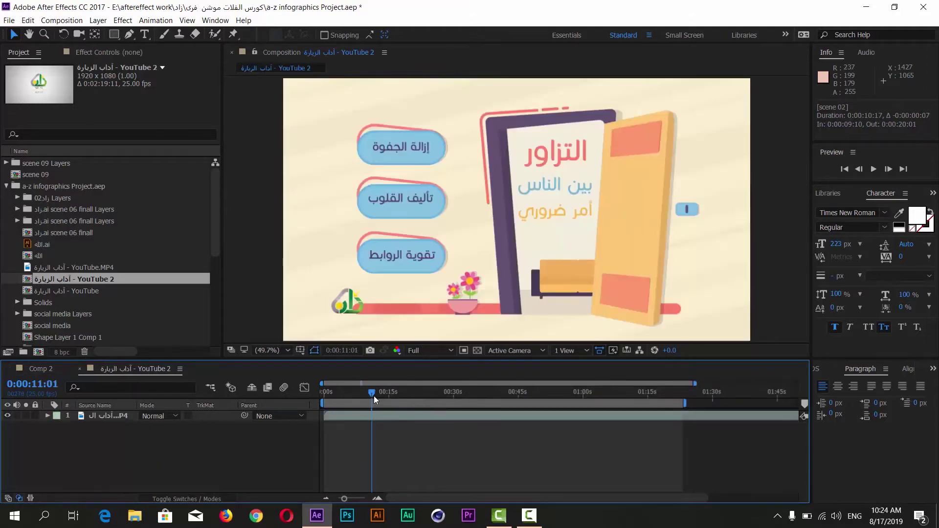
Step: Play the reference's room scene and text animation around 0:18–0:27, then return to Comp 2
left_click_drag(374, 398, 419, 395)
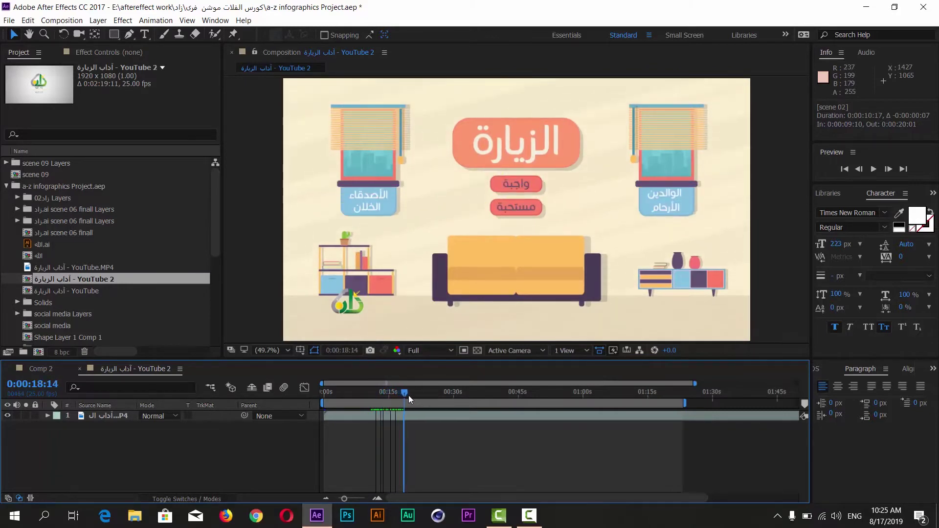
key("space")
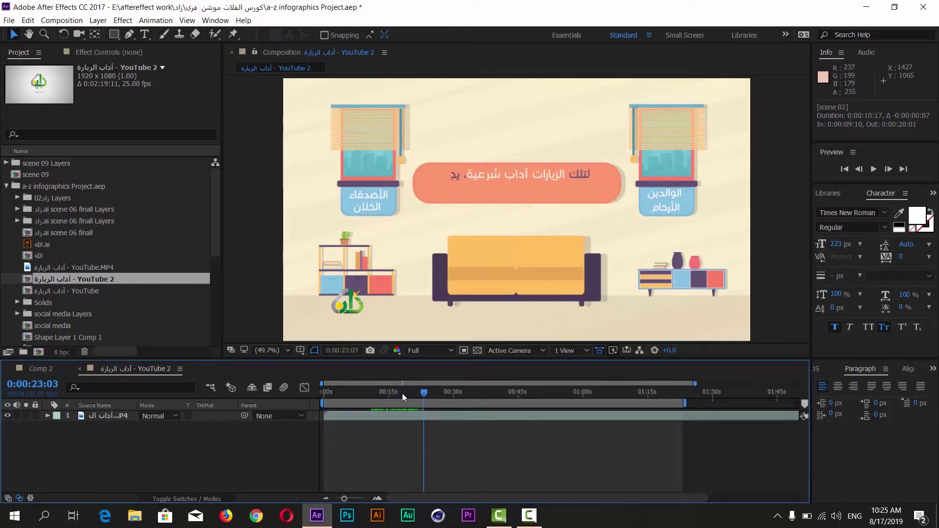
mouse_move(425, 394)
left_mouse_down()
mouse_move(448, 395)
mouse_move(435, 399)
left_mouse_up()
left_click(34, 372)
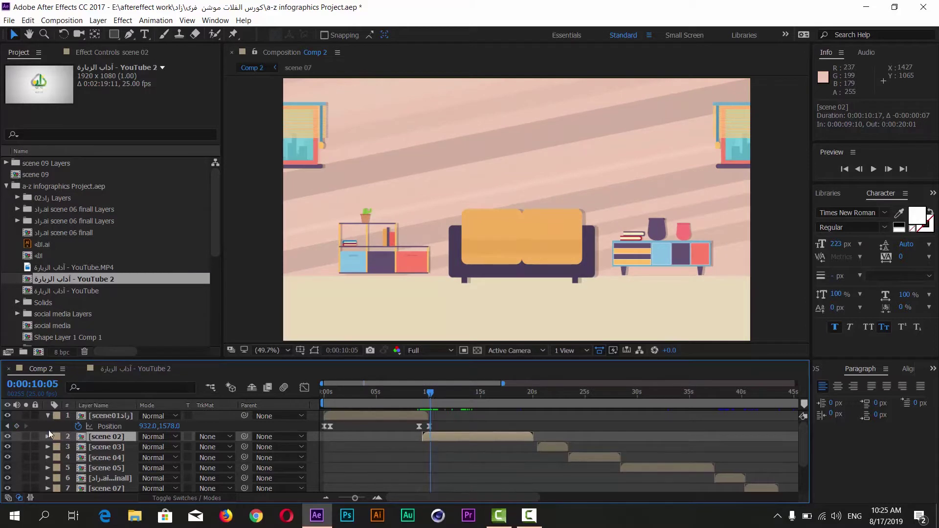
Step: Start Position keyframing on scene 02 at 0:00:11:11
key("p")
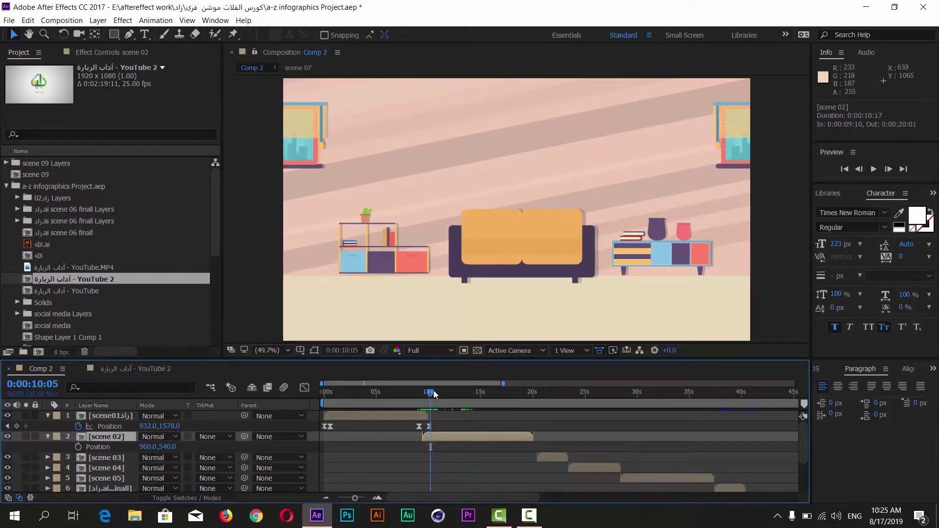
left_click_drag(434, 394, 439, 396)
left_click_drag(442, 398, 525, 394)
left_click(78, 447)
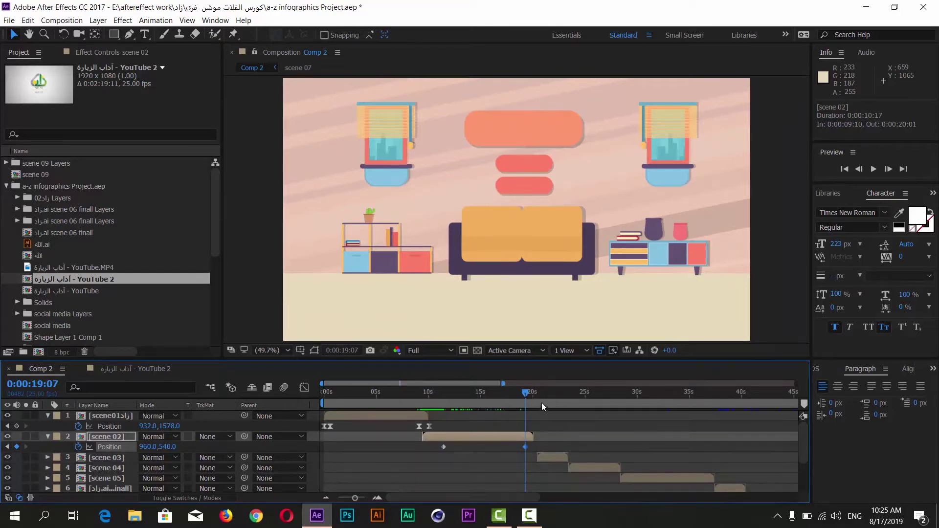
Step: Move scene 03 to start at 0:00:20:02, then go to 19:24 on scene 02's X position
left_click_drag(525, 395, 533, 395)
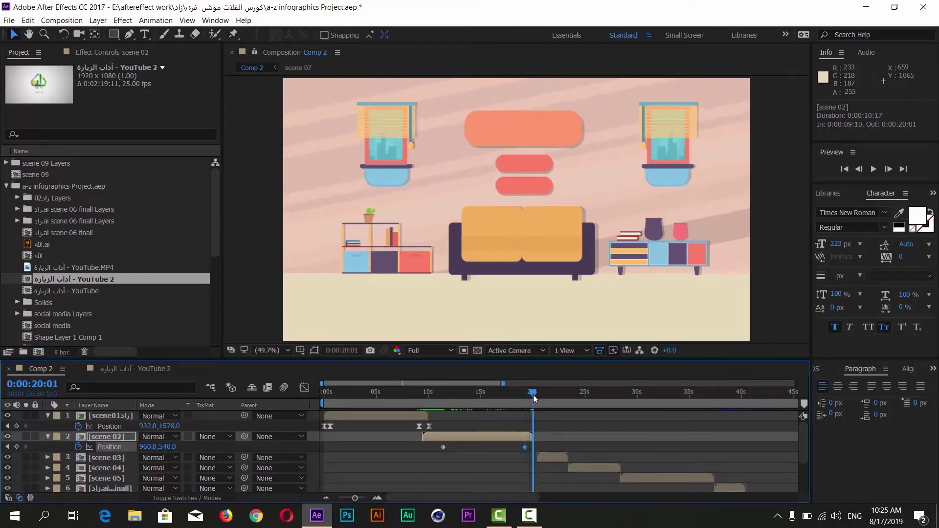
left_click(546, 462)
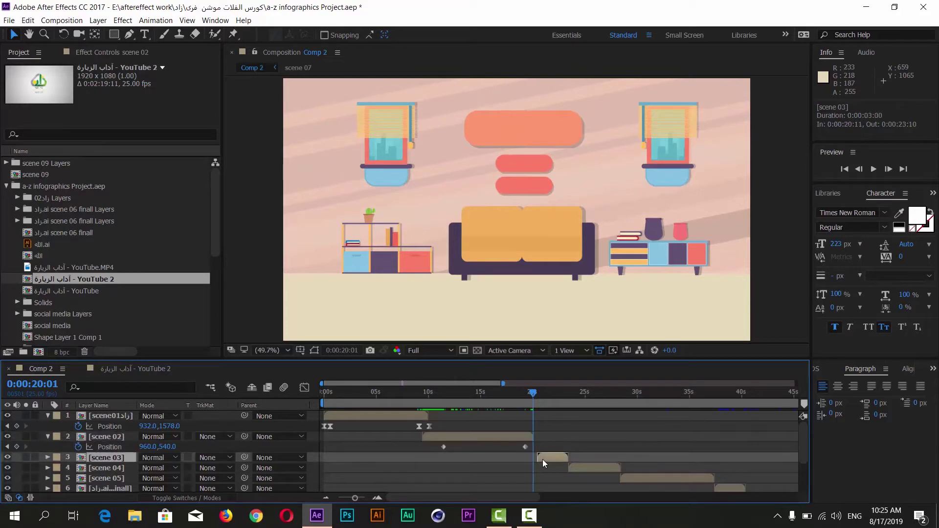
left_click_drag(542, 460, 541, 460)
left_click_drag(536, 397, 534, 399)
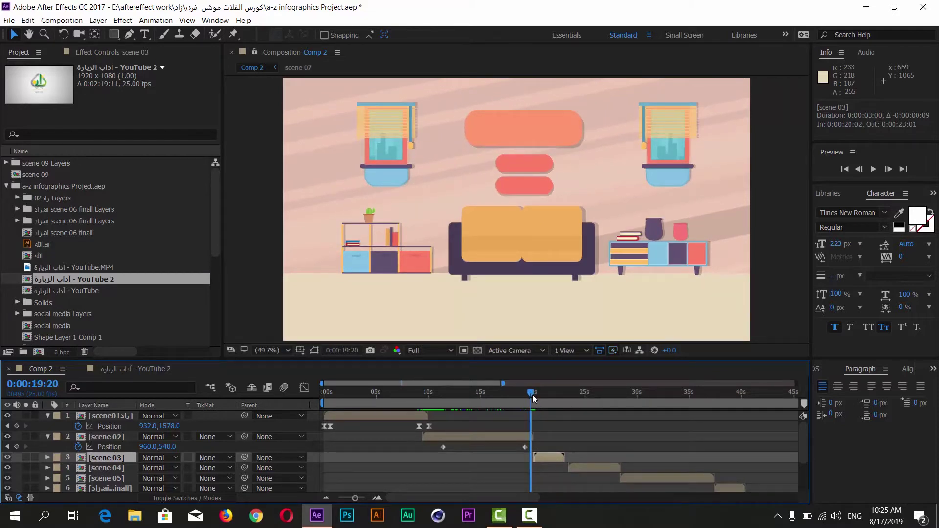
left_click(533, 398)
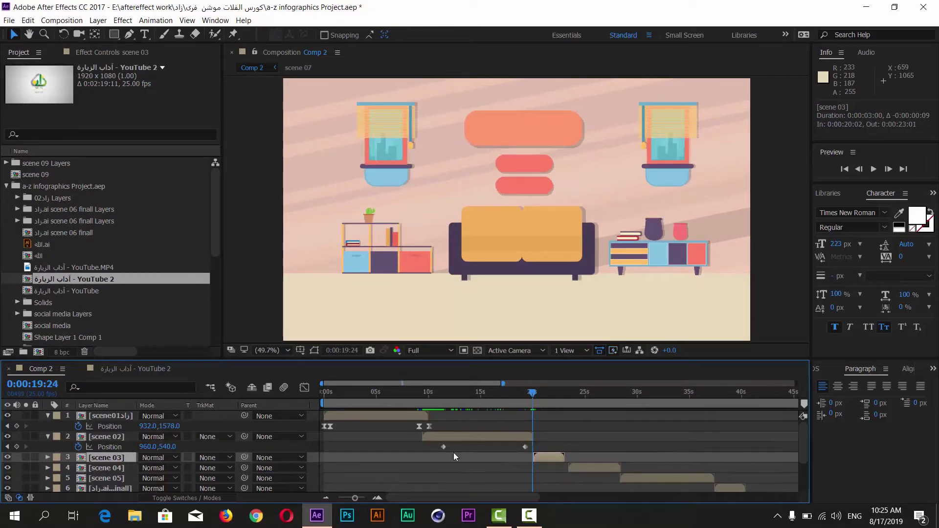
left_click(144, 449)
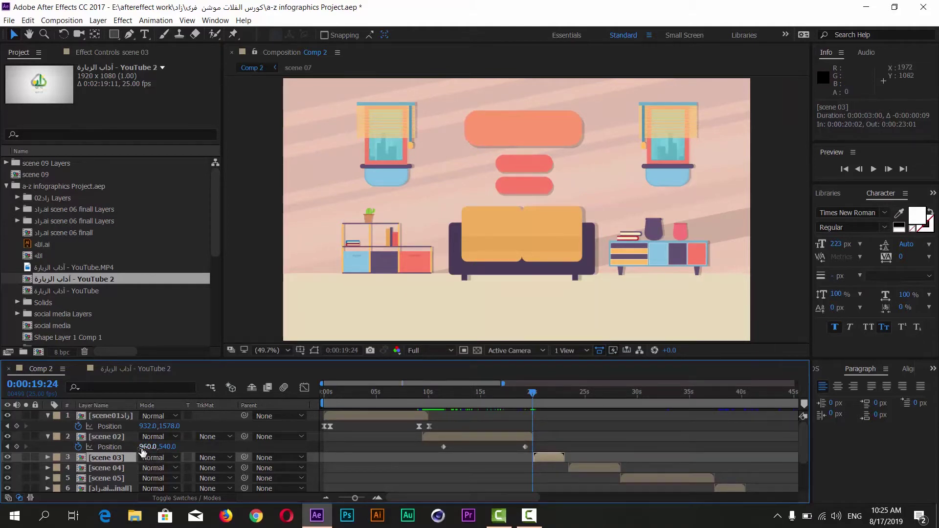
Step: Slide scene 02 off the right edge, Position X 3044 at 19:24, and preview it
mouse_move(142, 450)
left_mouse_down()
mouse_move(911, 459)
mouse_move(66, 477)
left_mouse_up()
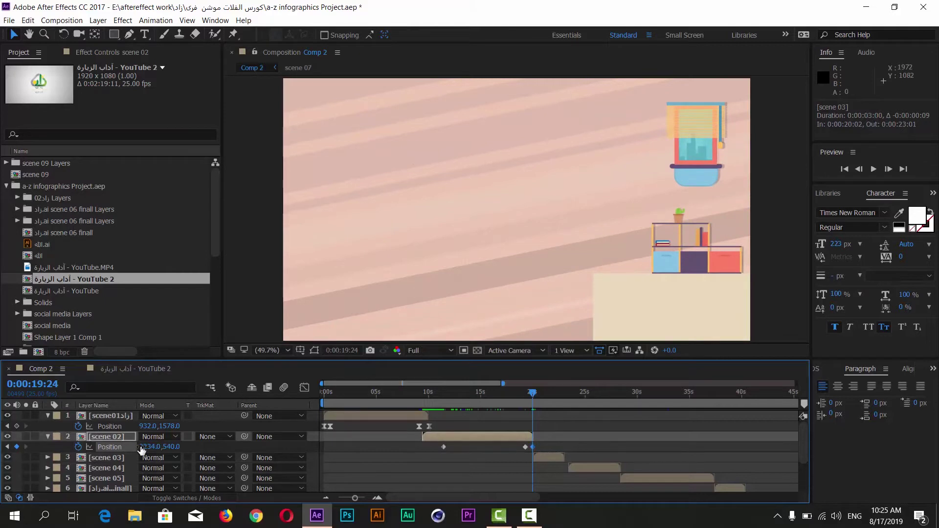
left_click_drag(142, 450, 666, 476)
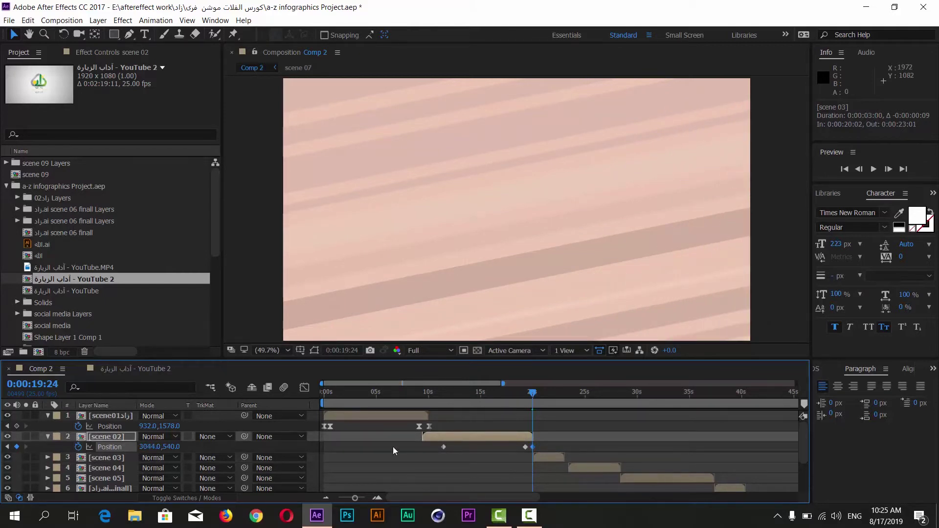
mouse_move(528, 399)
left_mouse_down()
mouse_move(538, 402)
mouse_move(528, 404)
left_mouse_up()
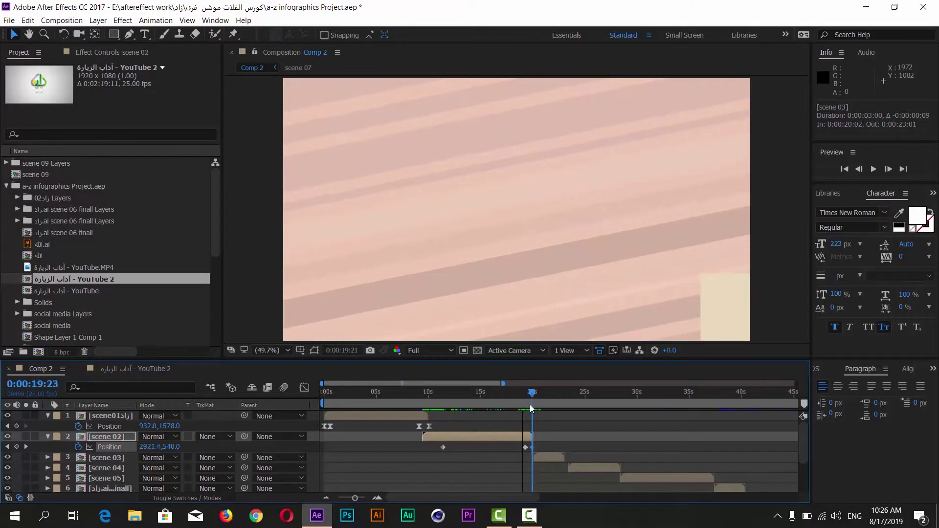
left_click_drag(528, 404, 534, 406)
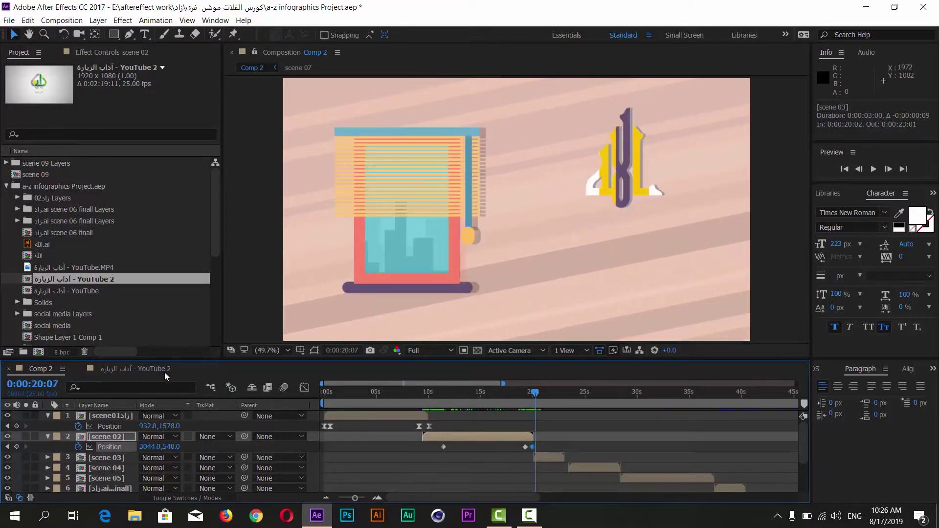
Step: Compare with the YouTube 2 reference's matching transition, then return to Comp 2
left_click(110, 369)
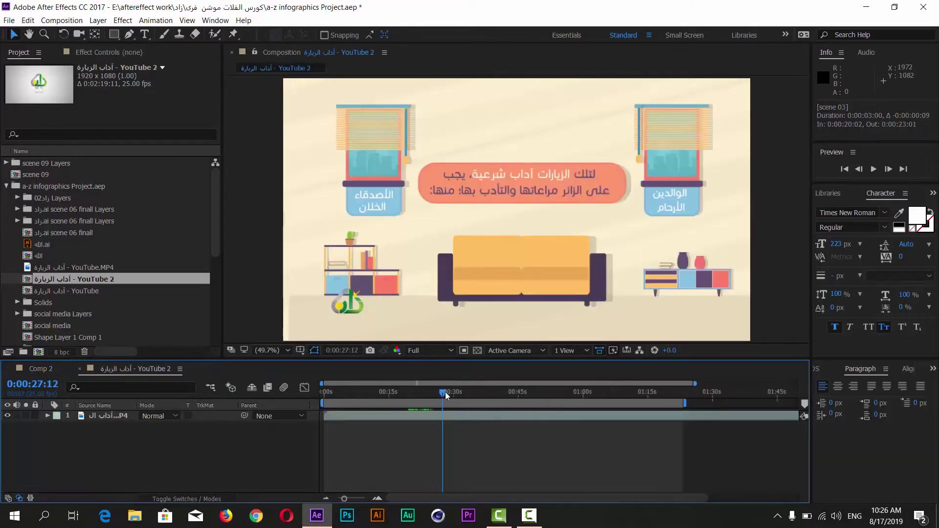
left_click_drag(446, 392, 448, 400)
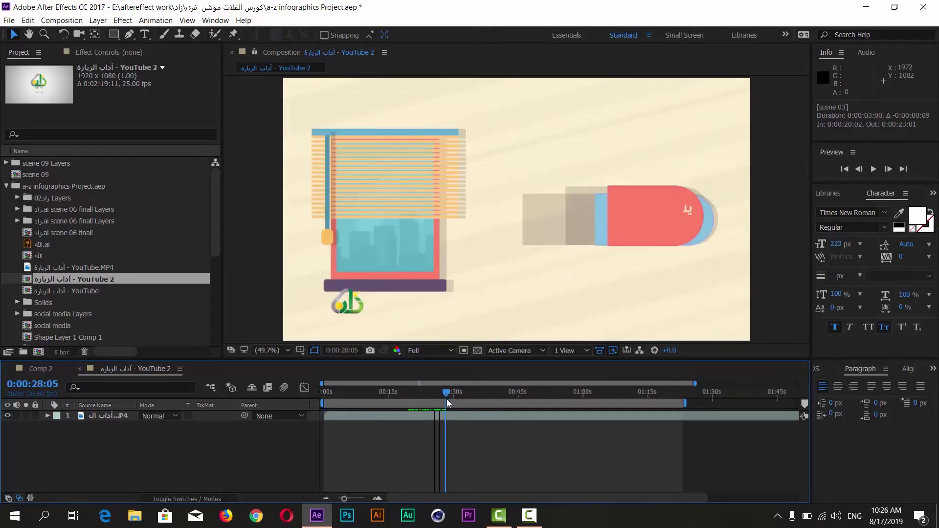
left_click(41, 369)
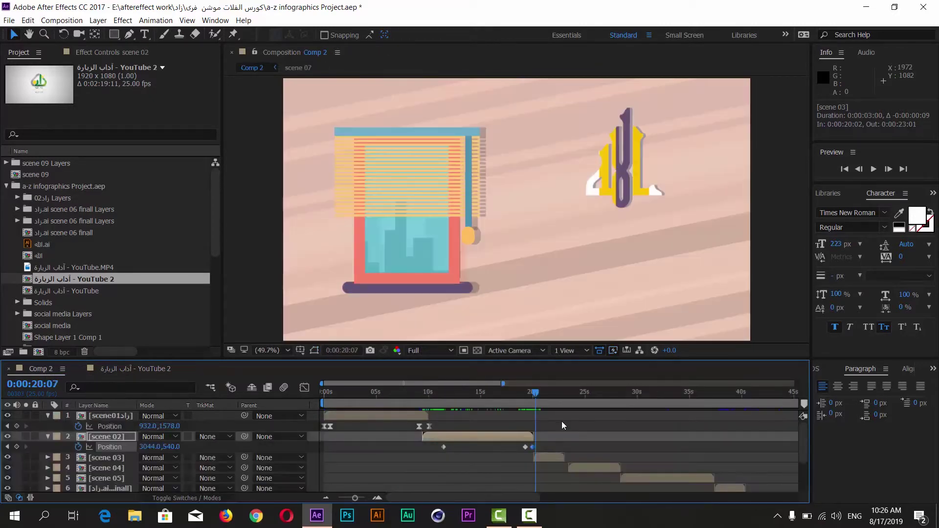
Step: Trim scene 03 to start at 19:20 and check its overlap with scene 02
left_click(546, 461)
left_click_drag(534, 394, 529, 400)
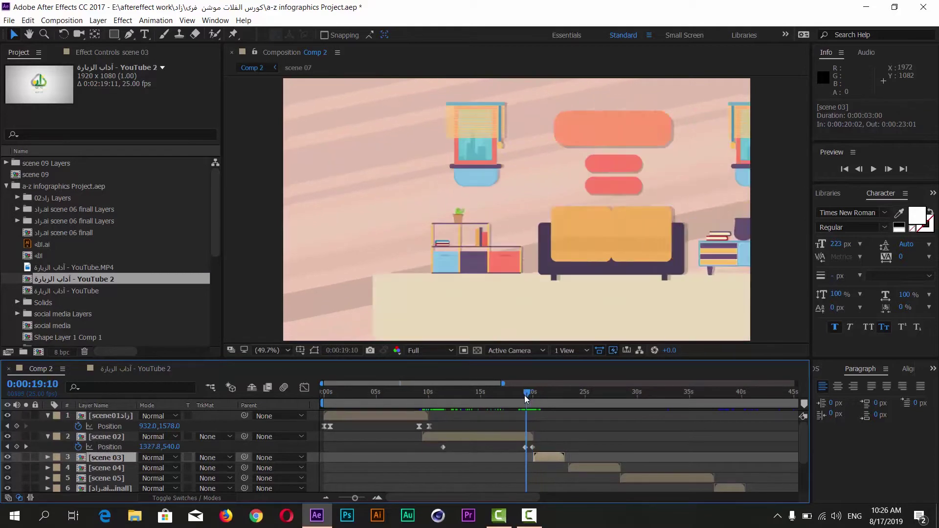
key("bracketleft")
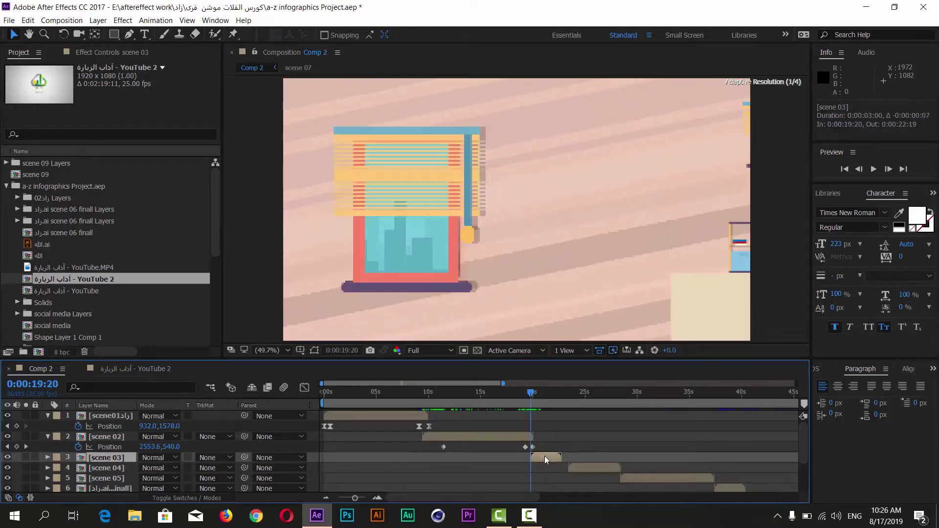
left_click_drag(532, 397, 536, 404)
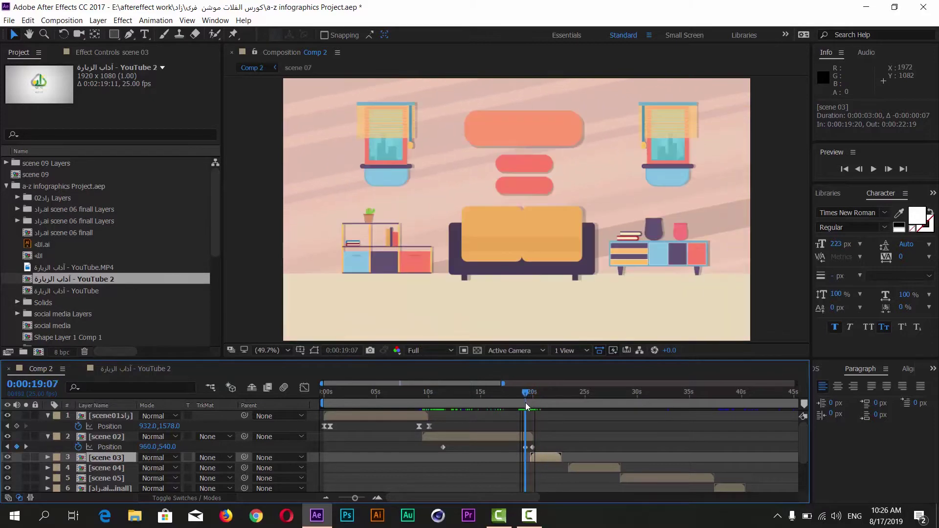
left_click_drag(535, 400, 533, 404)
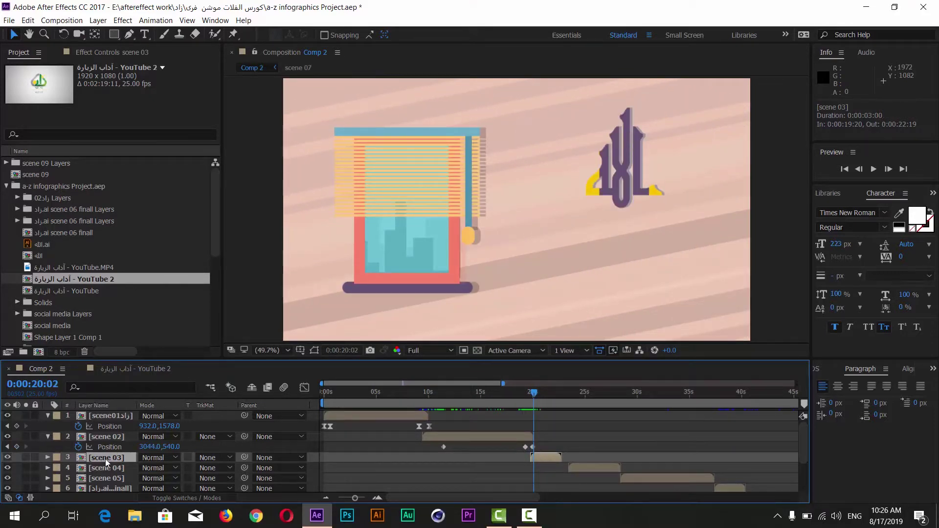
Step: Keyframe scene 03's Position sliding in from 792, 540 to 960, 540
key("p")
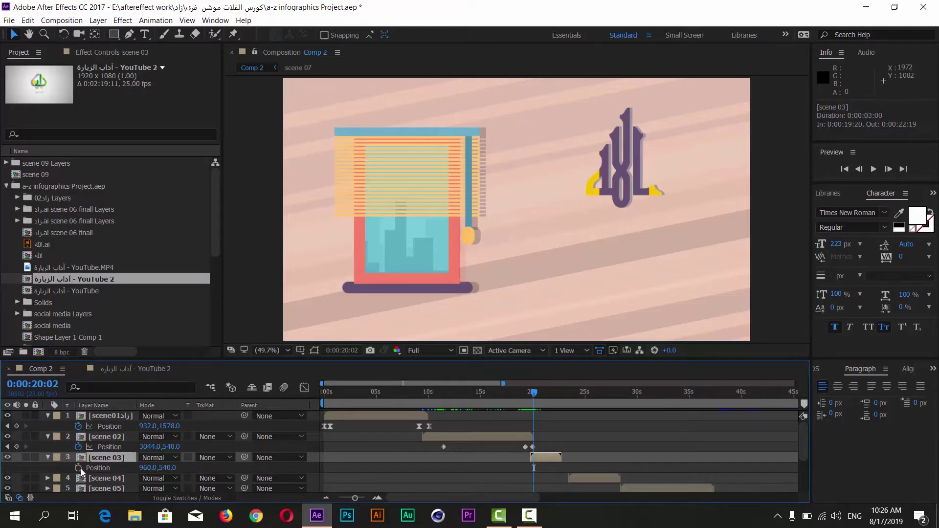
left_click(79, 468)
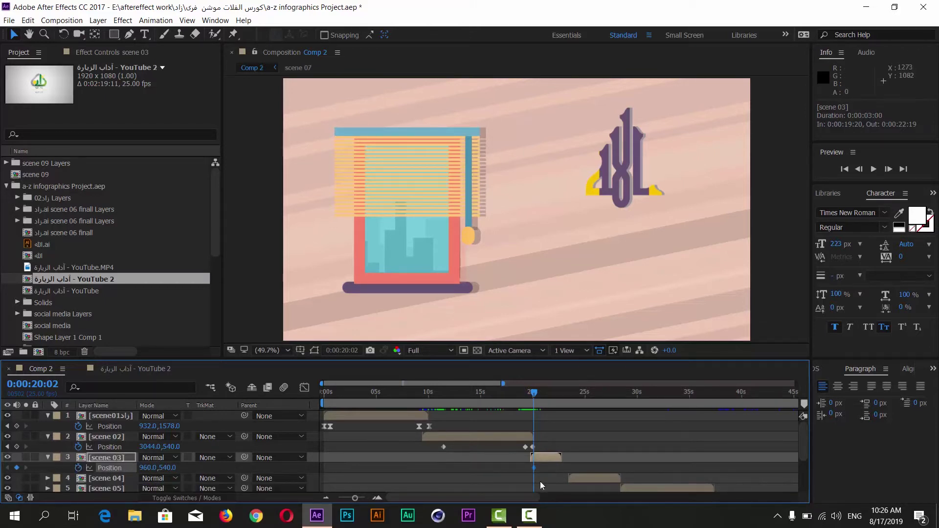
left_click_drag(536, 469, 538, 470)
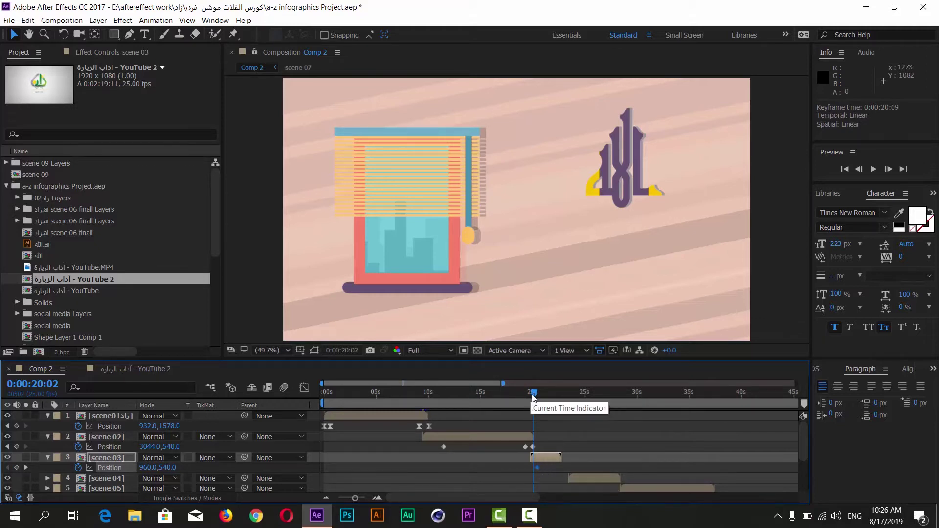
left_click_drag(532, 394, 529, 395)
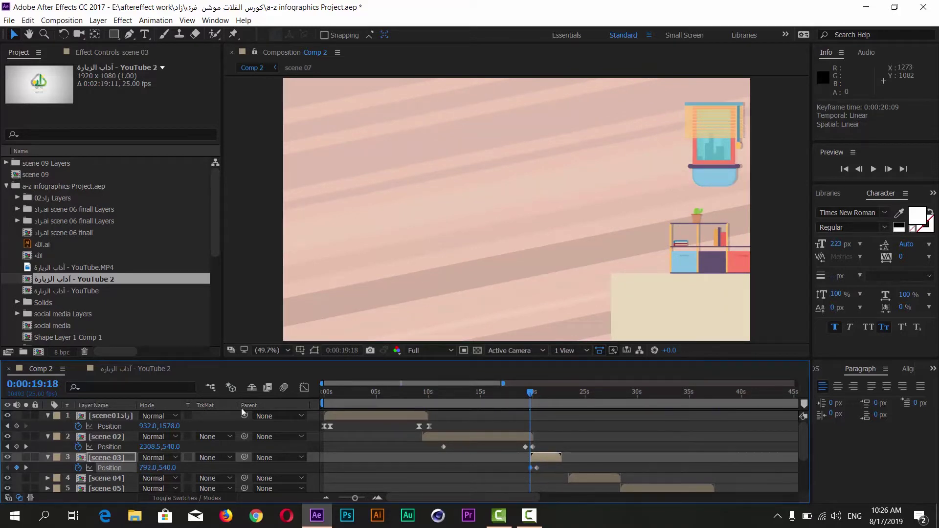
mouse_move(529, 396)
left_mouse_down()
mouse_move(540, 403)
mouse_move(521, 398)
left_mouse_up()
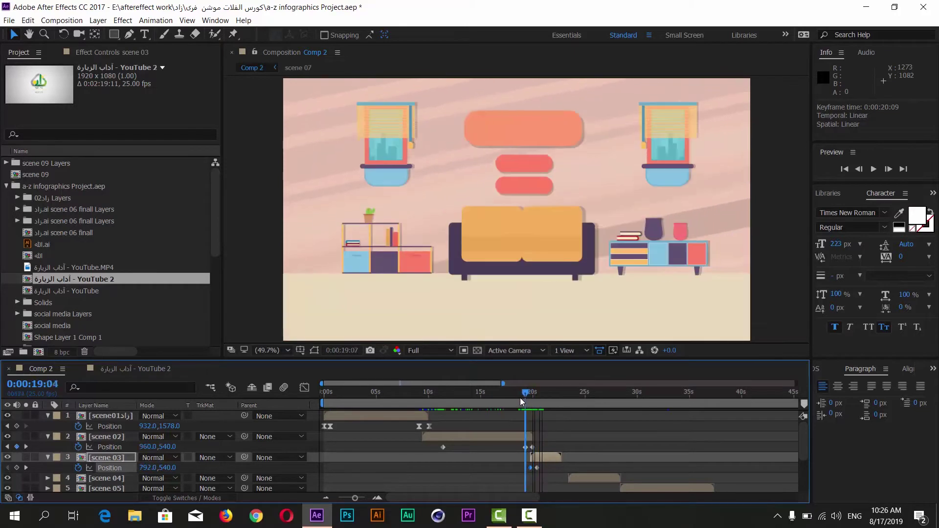
left_click(533, 447)
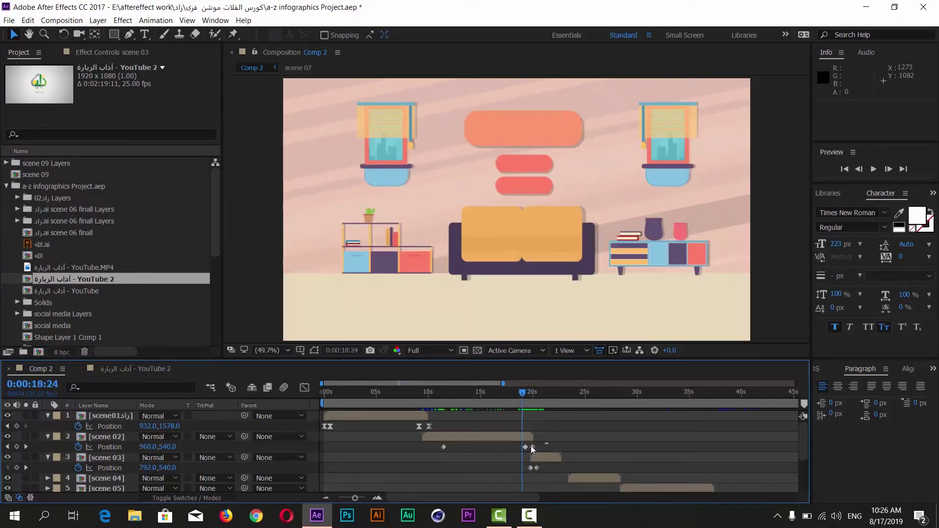
Step: Apply Easy Ease to both scene 02's and scene 03's Position keyframes
right_click(442, 448)
mouse_move(533, 442)
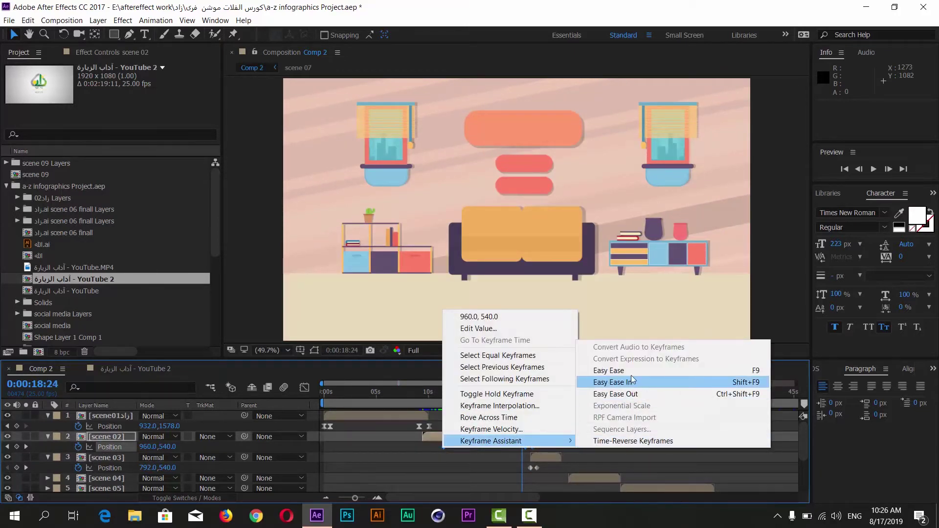
left_click(616, 370)
left_click(533, 469)
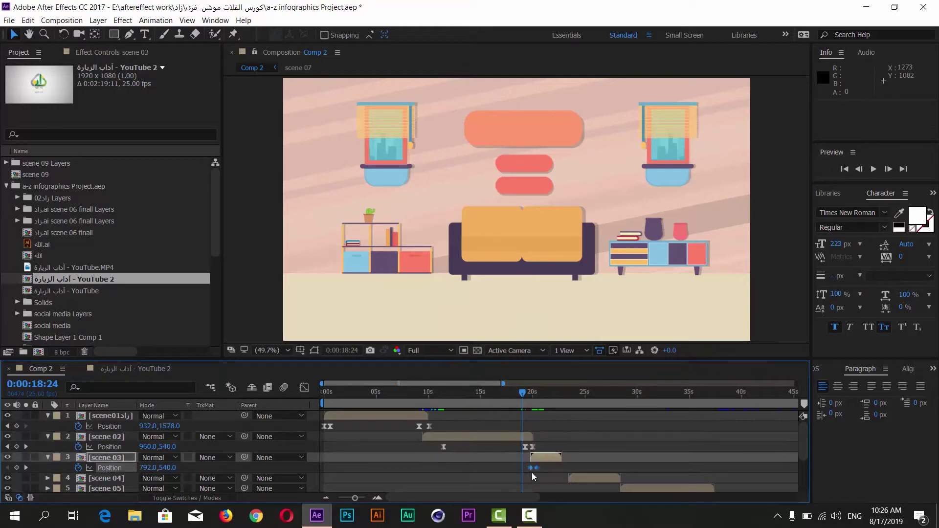
right_click(532, 470)
mouse_move(610, 464)
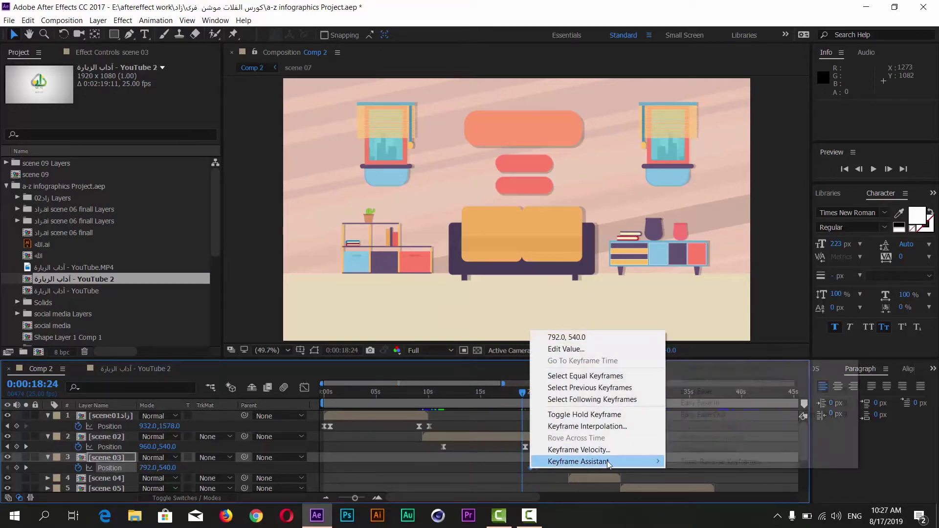
left_click(696, 391)
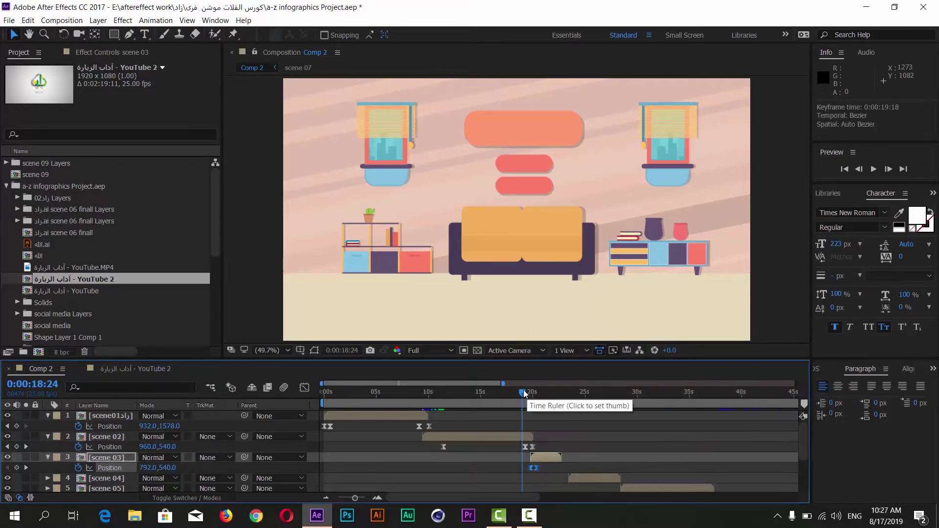
Step: Preview the eased scene 02-to-03 slide, then view the YouTube 2 reference near 0:28
left_click_drag(524, 393, 479, 394)
key("space")
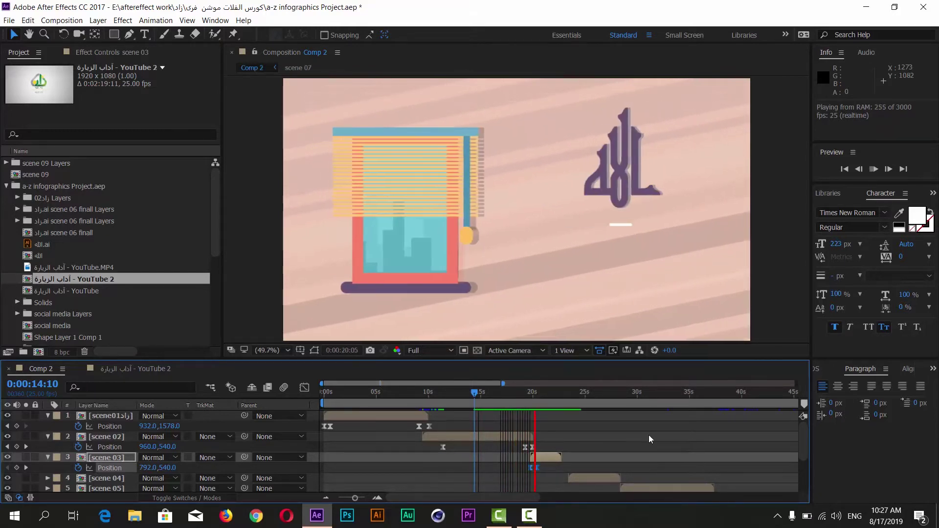
left_click(533, 393)
left_click_drag(533, 395, 560, 396)
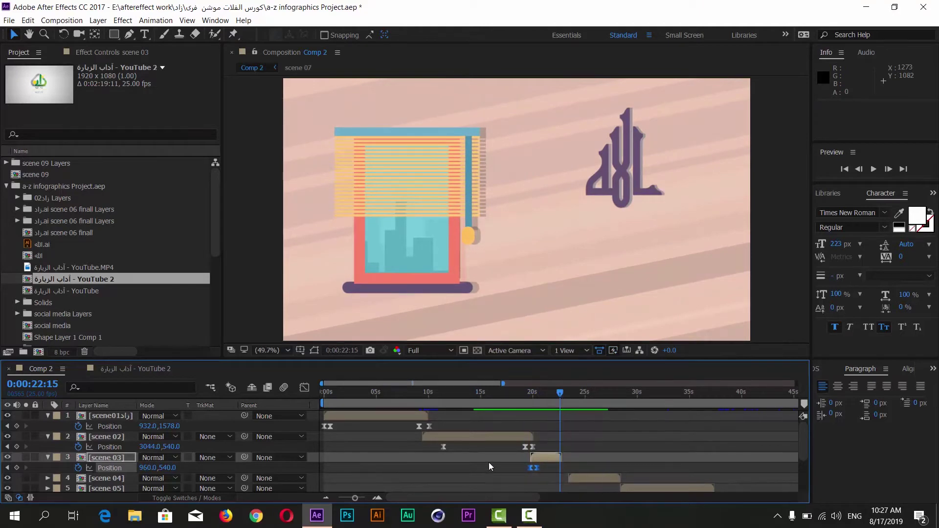
left_click(135, 369)
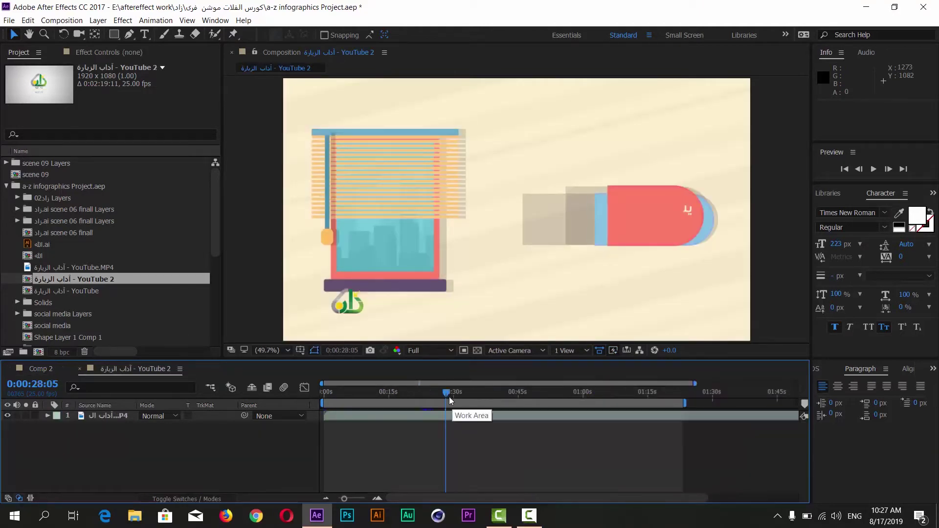
Step: Compare the reference video's window-and-text transition (0:32–0:35) against Comp 2 at 22:18
left_click_drag(450, 393, 475, 396)
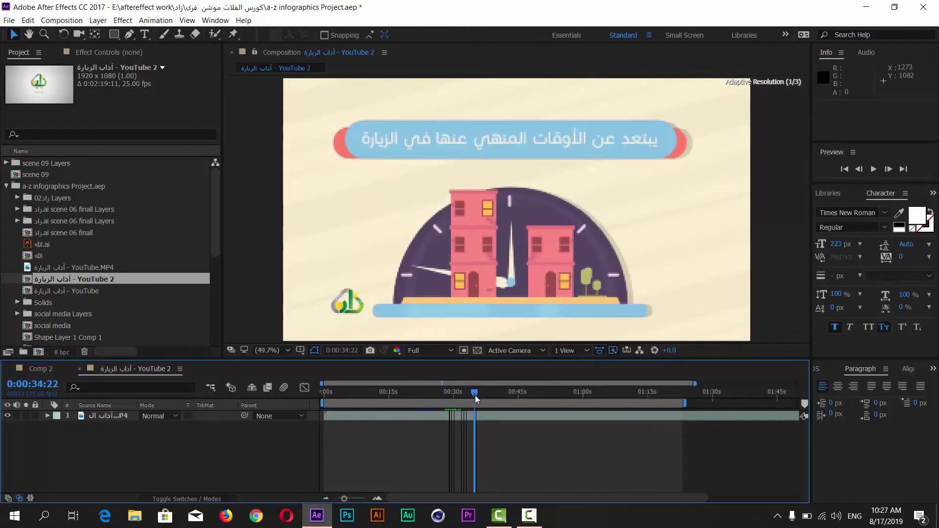
left_click(41, 369)
left_click_drag(560, 395, 562, 395)
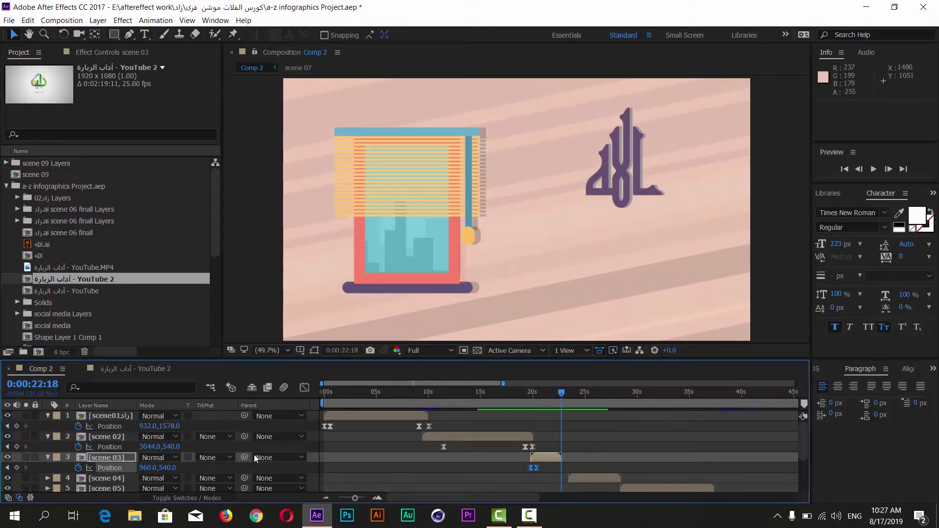
Step: Open the scene 03 pre-comp, collapse Shape Layer 1, and select the window artwork layer
double_click(107, 459)
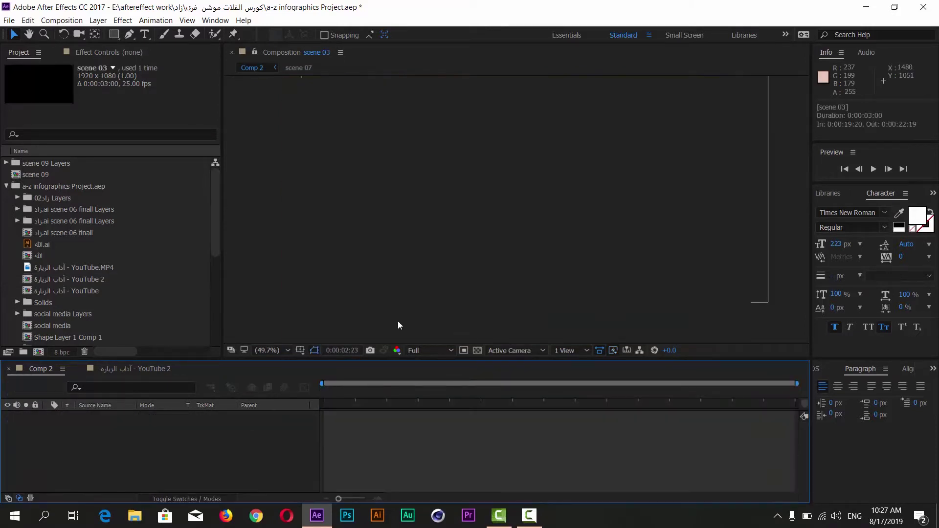
left_click(498, 395)
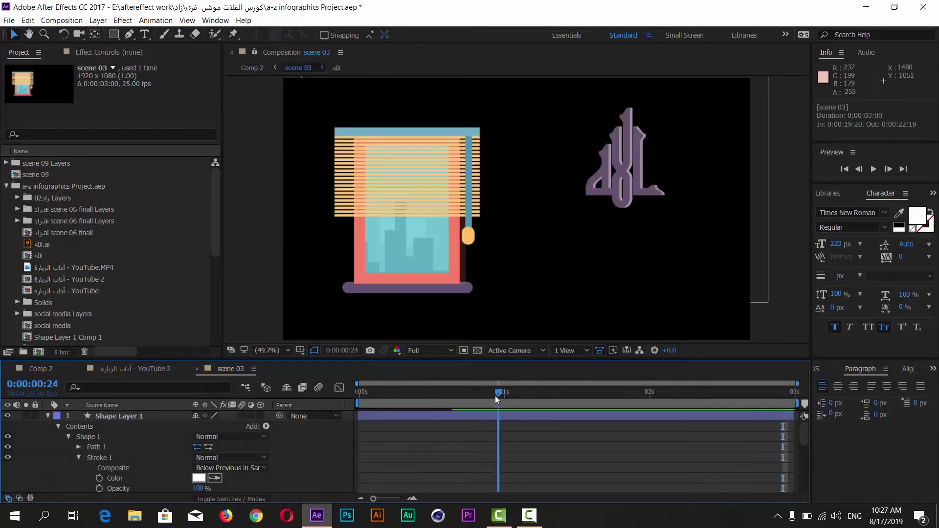
left_click(48, 417)
left_click(101, 427)
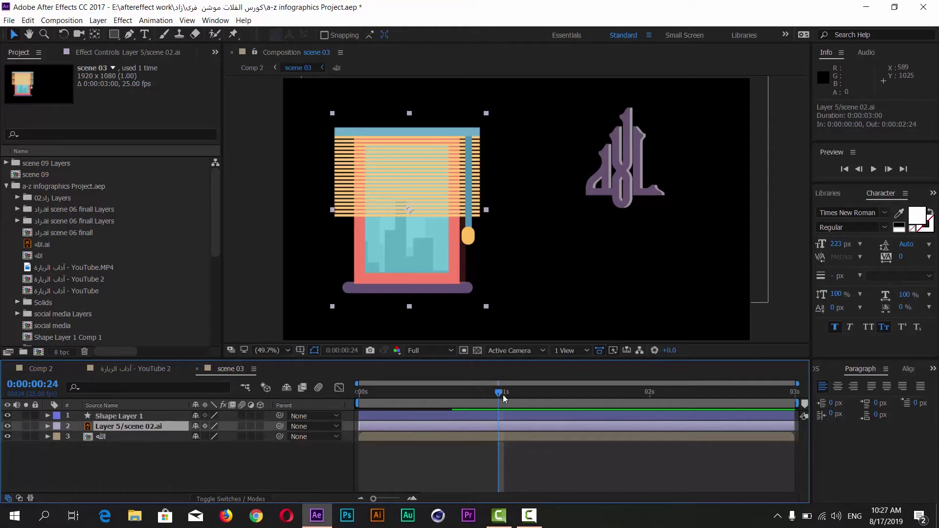
Step: Keyframe the window artwork's Position from 517.8,540 at 2:17 to -351.2,540 at 2:24
left_click_drag(500, 393, 751, 401)
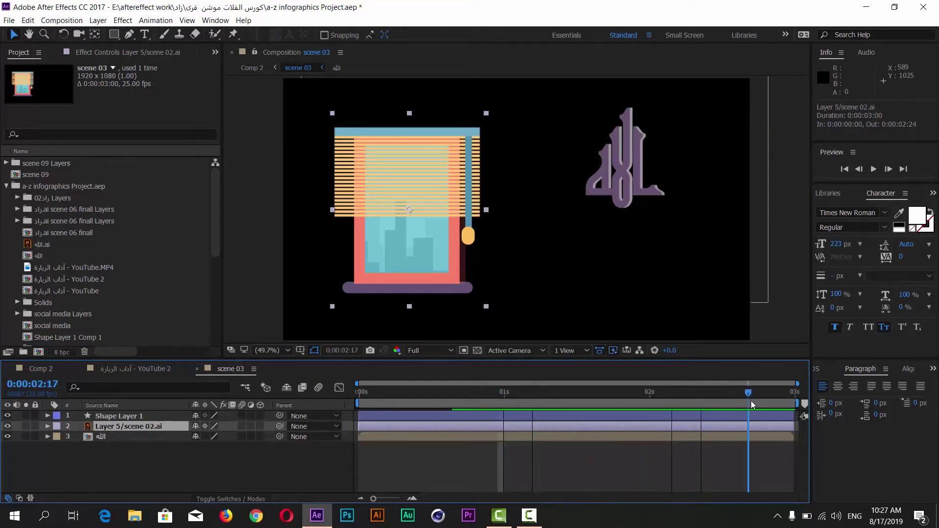
key("p")
left_click(80, 438)
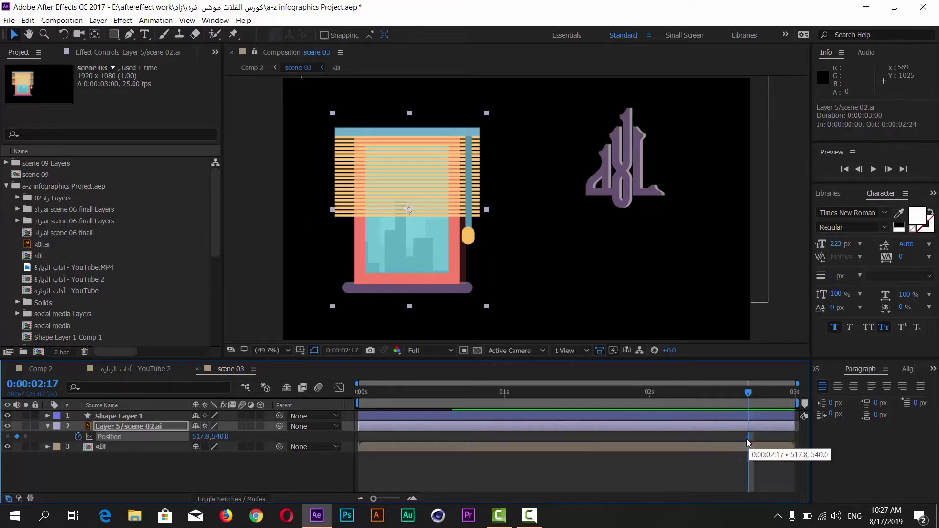
left_click_drag(511, 394, 328, 393)
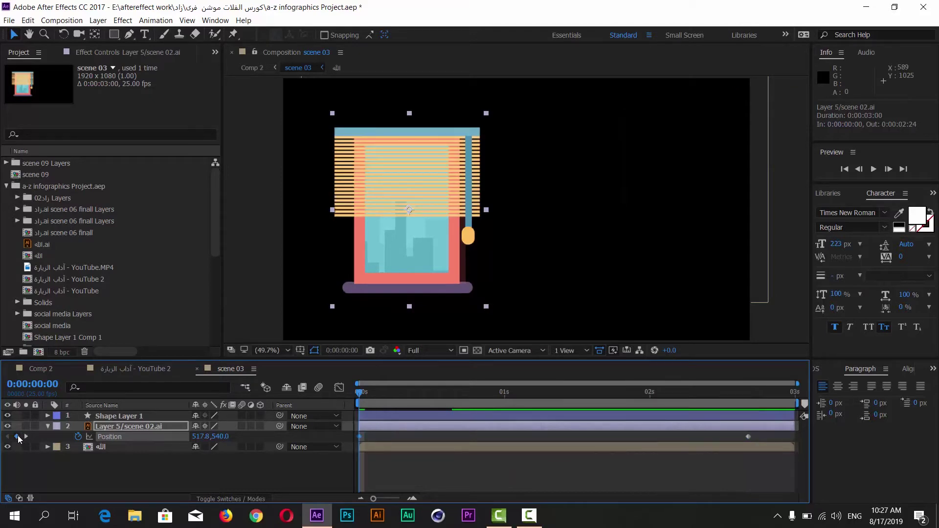
left_click_drag(365, 394, 789, 394)
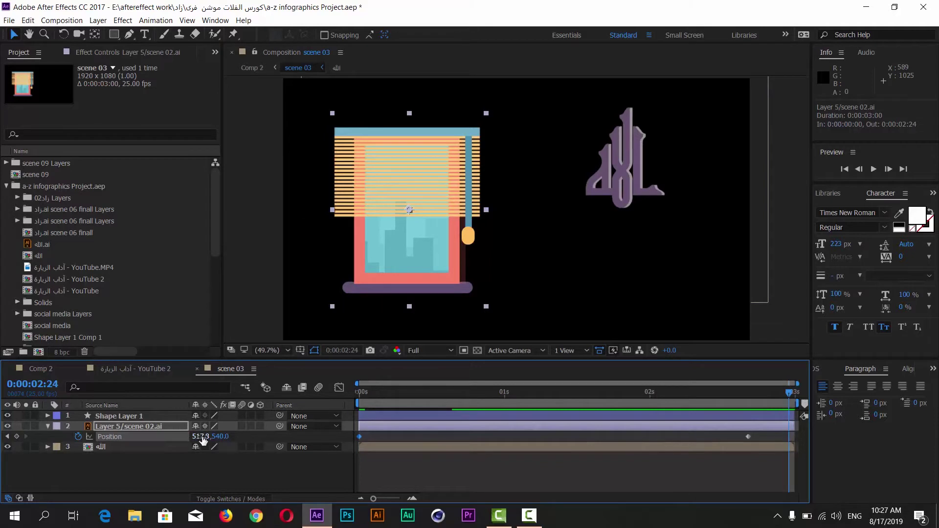
left_click_drag(206, 437, 0, 441)
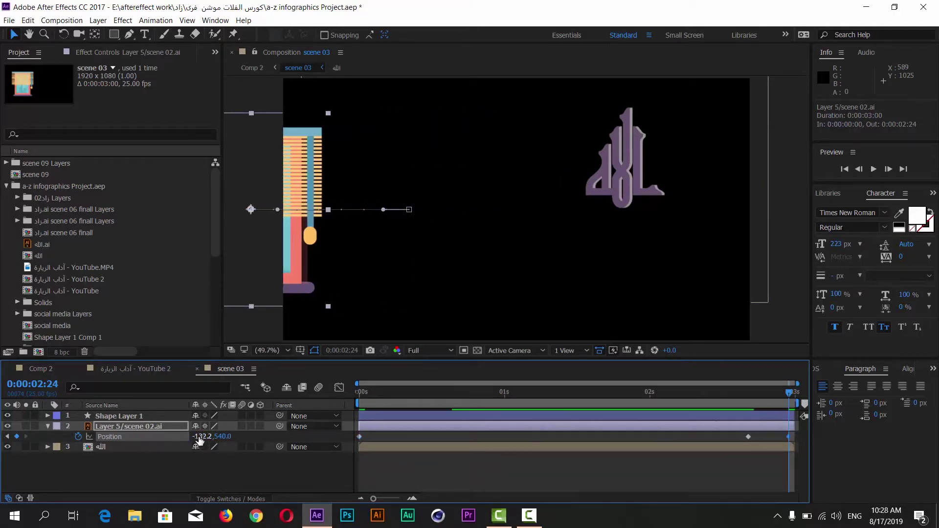
left_click_drag(199, 440, 92, 441)
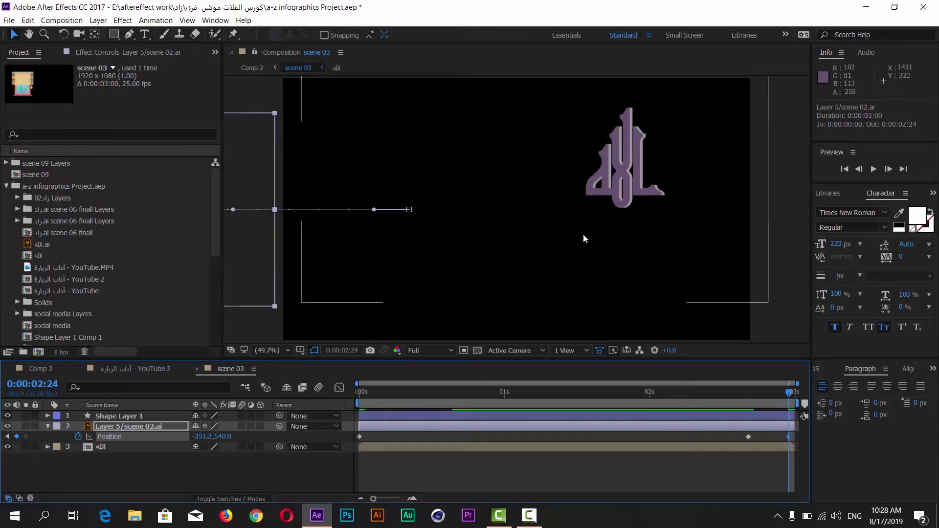
Step: Undo a trial Shape Layer 1 Position animation to keep 920.6,627.6, then select the الله layer
left_click(103, 417)
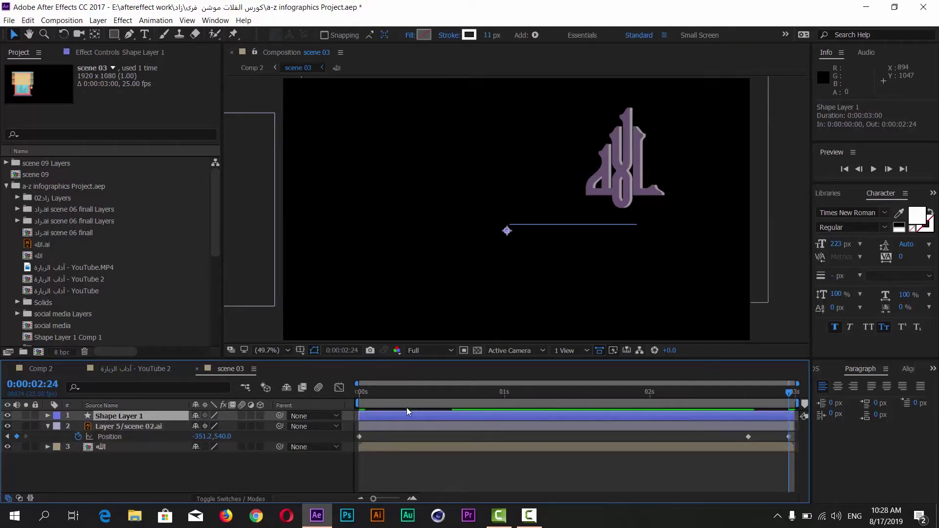
left_click_drag(790, 393, 308, 392)
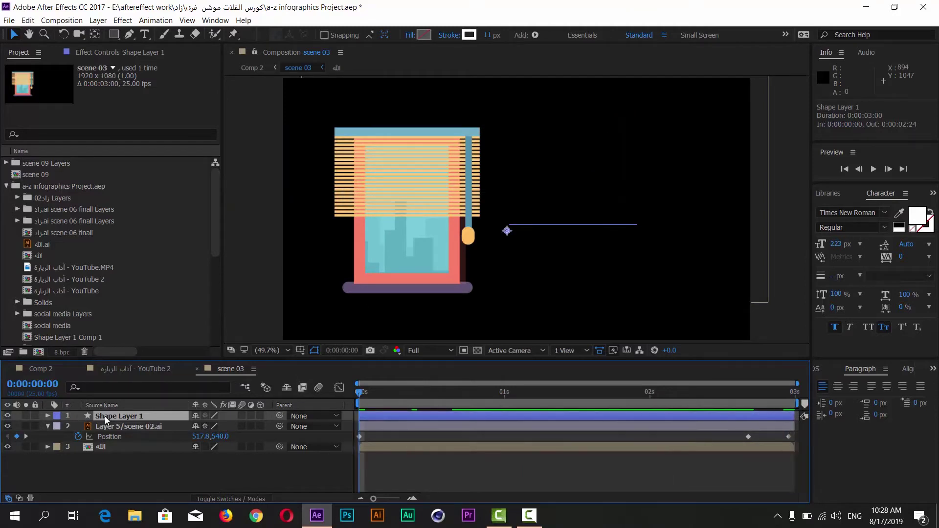
key("p")
left_click(78, 426)
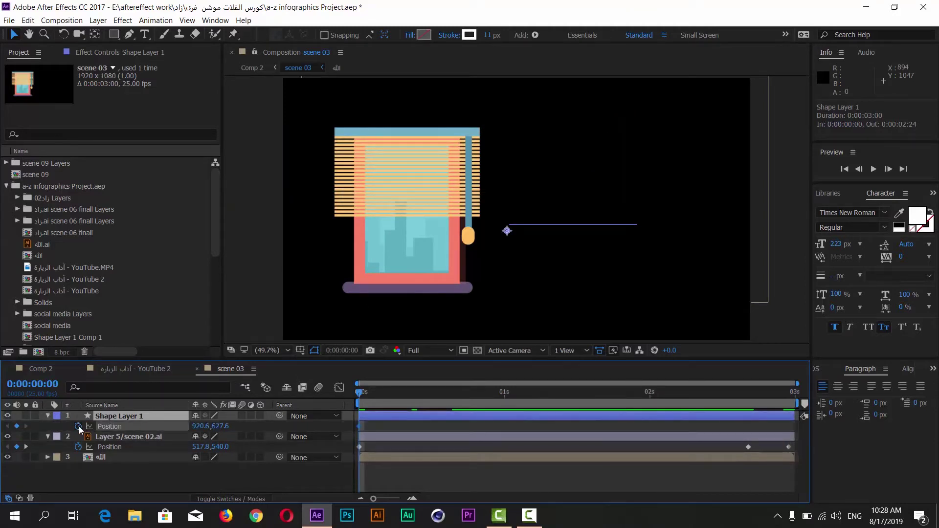
left_click_drag(365, 400, 749, 394)
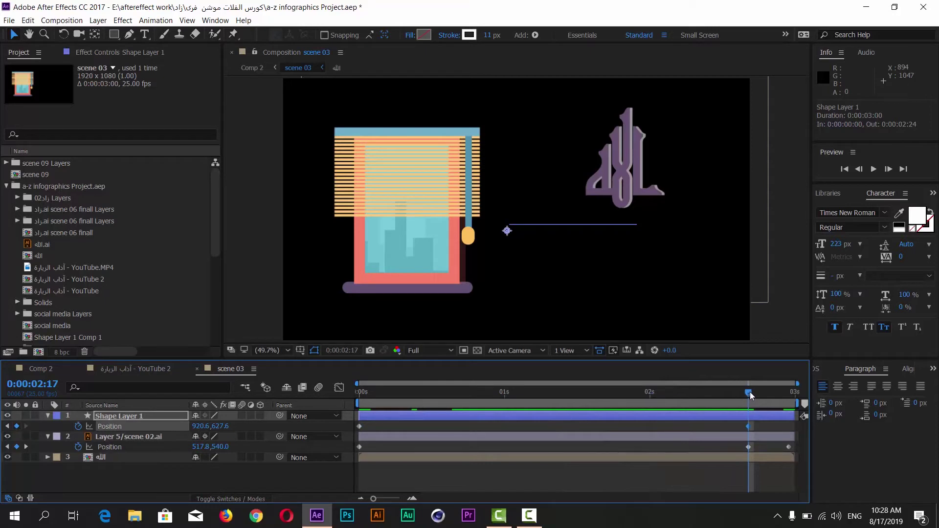
left_click_drag(751, 396, 789, 394)
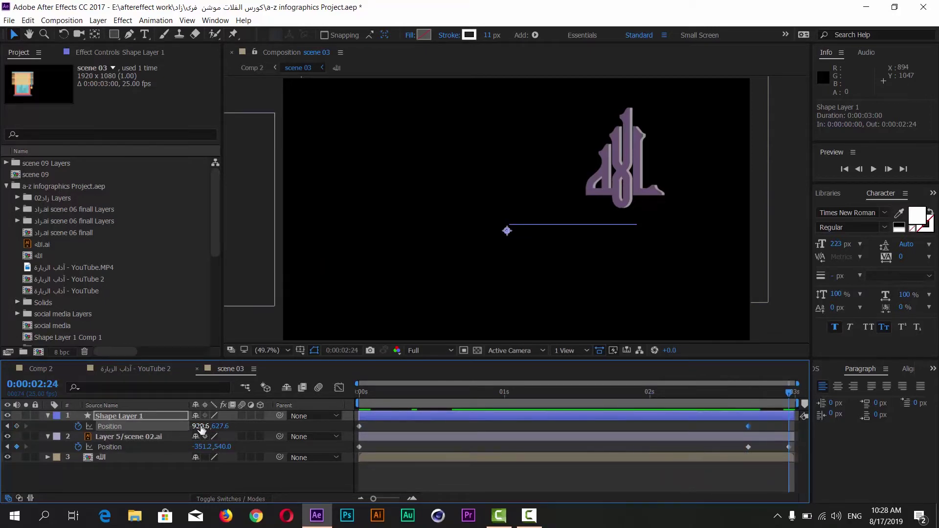
left_click_drag(201, 426, 677, 480)
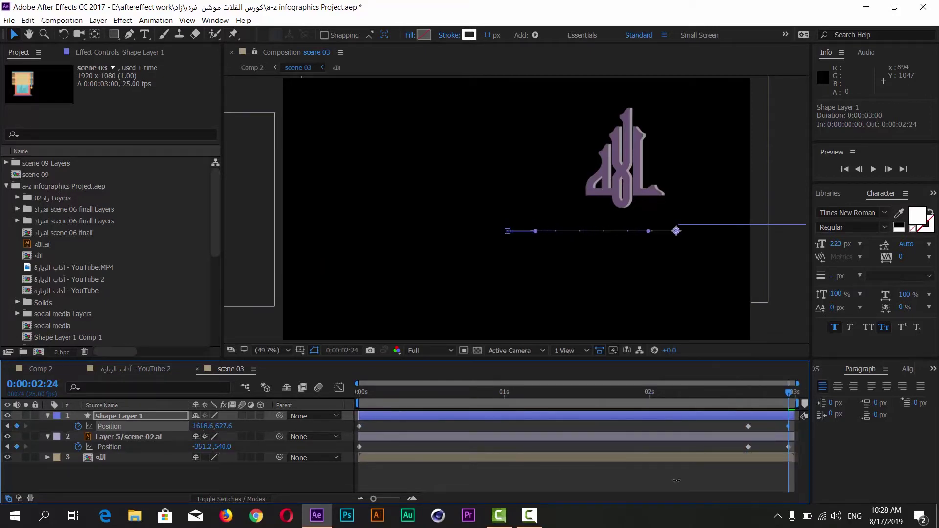
key("ctrl+z")
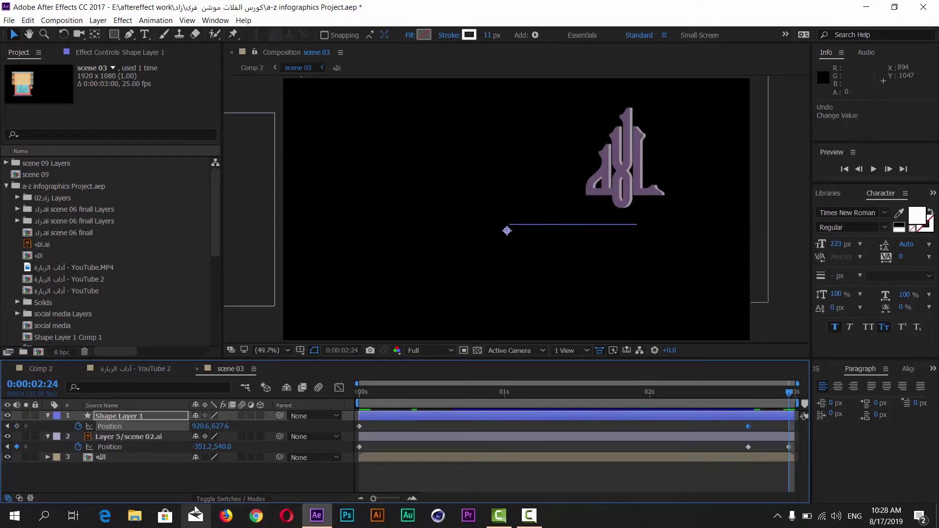
key("j")
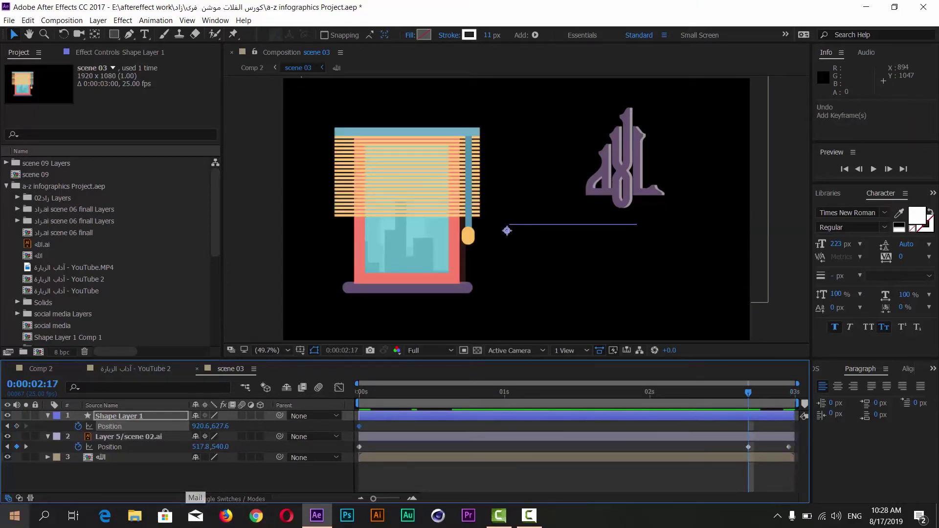
left_click(108, 459)
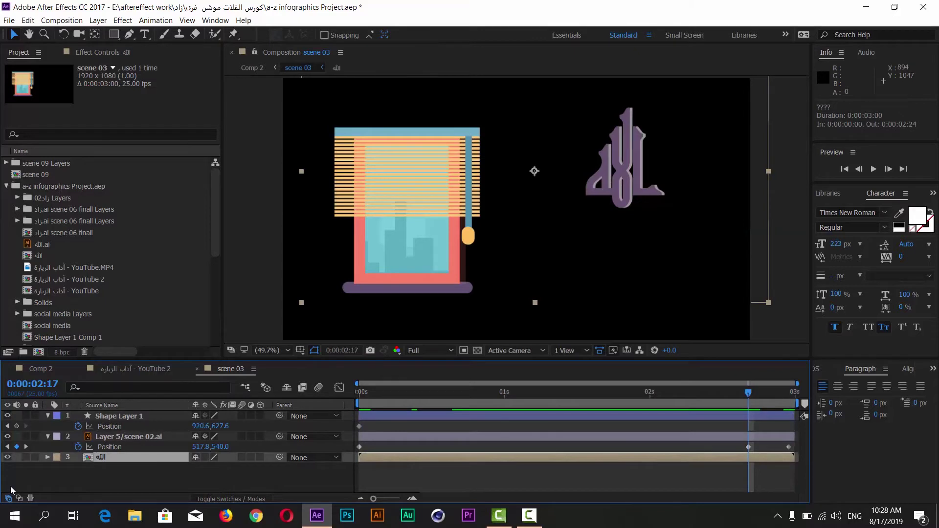
Step: Keyframe the الله calligraphy's Position, holding 1034.5,382.3 until 2:17 and reaching 1846.5,382.3 at 2:24
key("p")
key("Home")
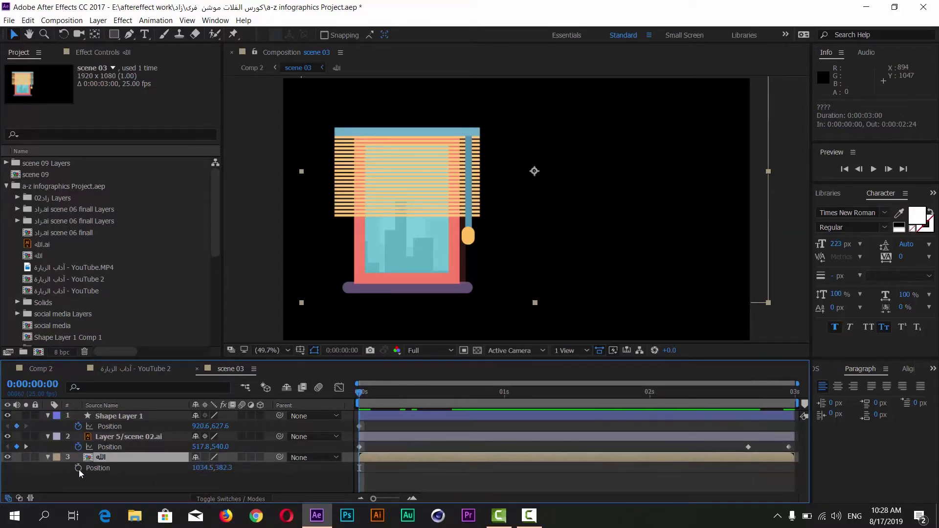
left_click(78, 468)
left_click_drag(358, 399, 748, 411)
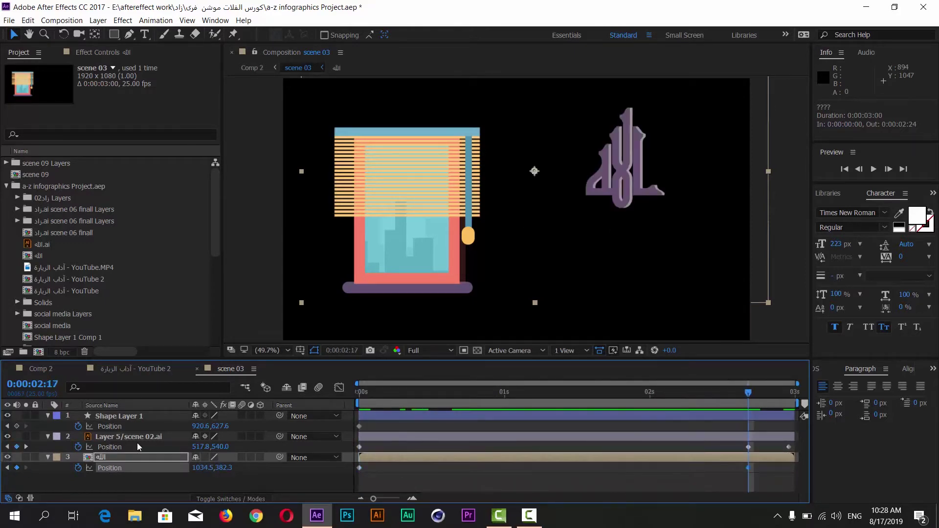
left_click_drag(748, 399, 798, 399)
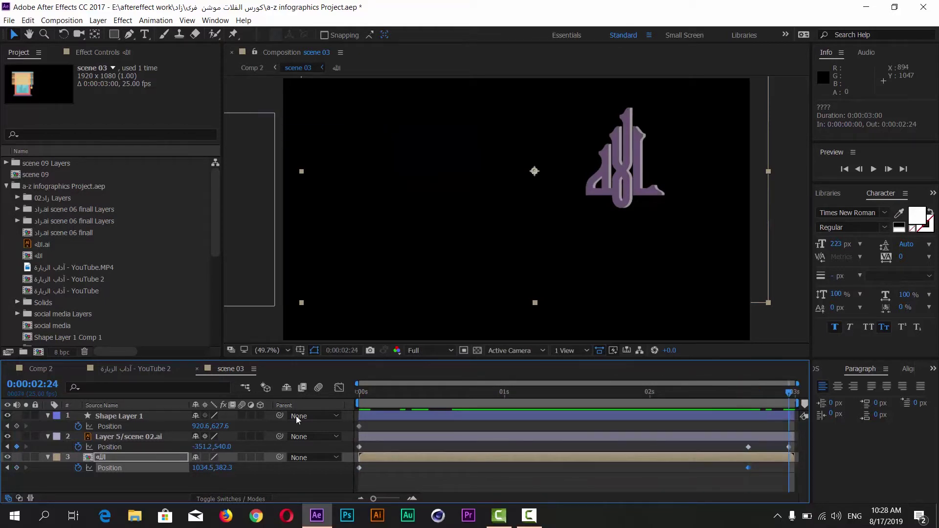
left_click_drag(198, 472, 709, 487)
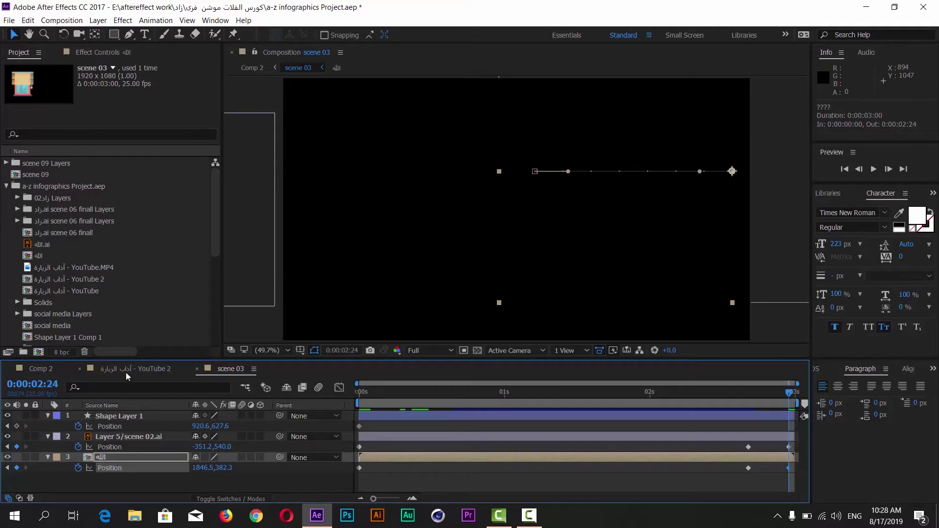
Step: Preview Comp 2's scene 03 transition from about 20:14 to 22:18
left_click(34, 366)
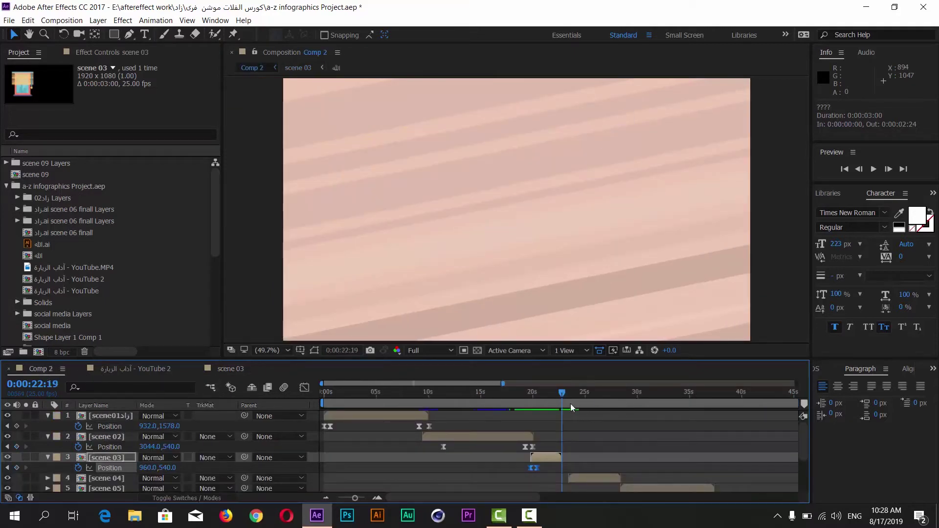
left_click_drag(559, 396, 540, 395)
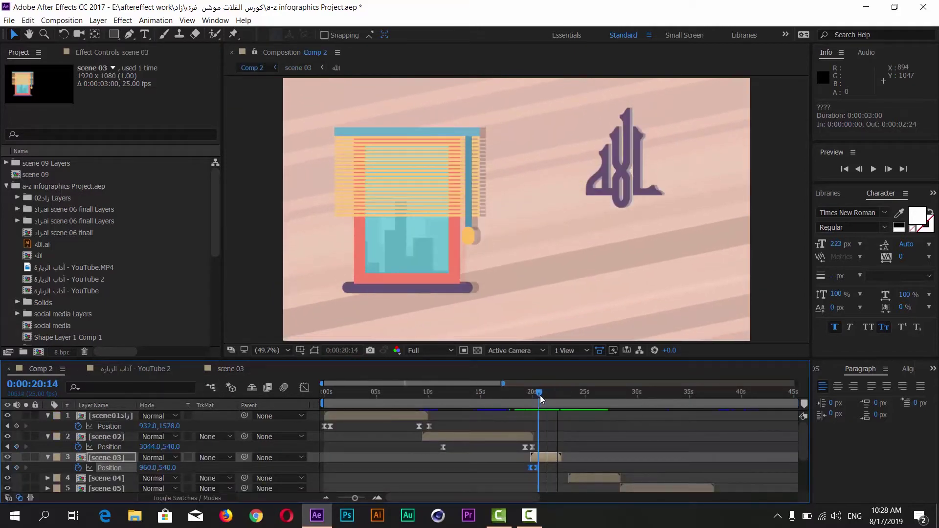
key("space")
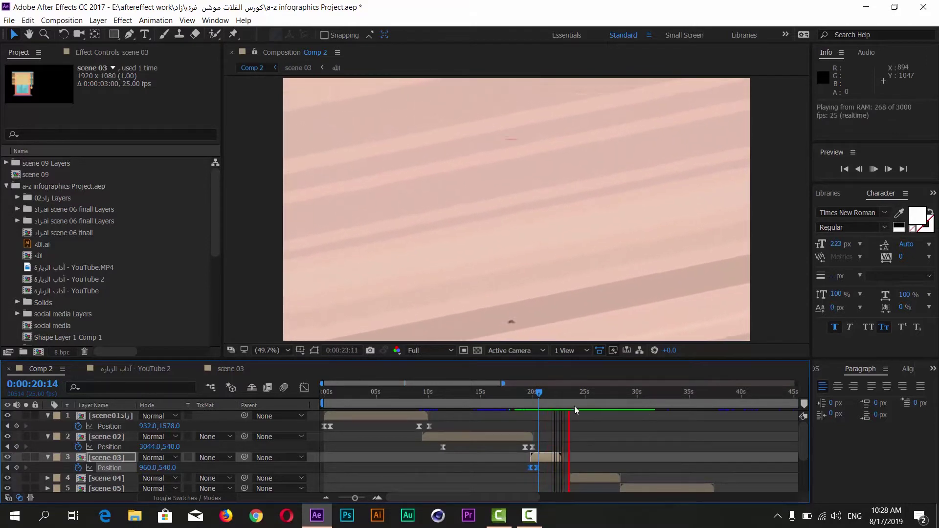
left_click(557, 398)
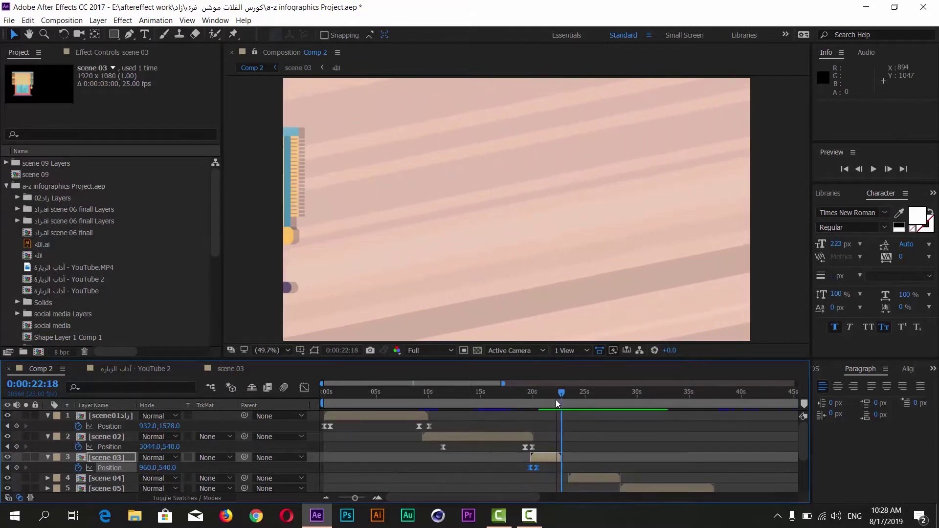
left_click_drag(557, 400, 558, 401)
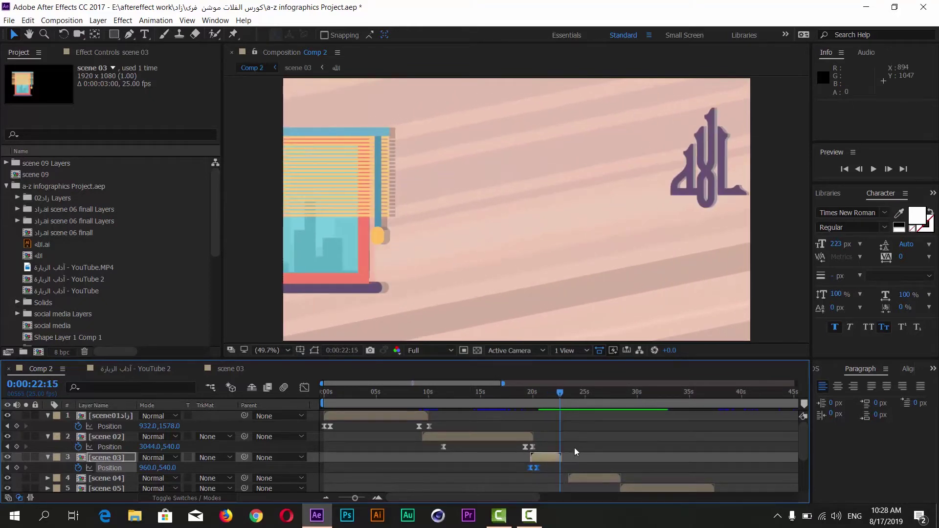
Step: Make scene 04 start earlier at 22:07, overlapping scene 03, and enlarge the timeline panel
left_click_drag(590, 482, 580, 480)
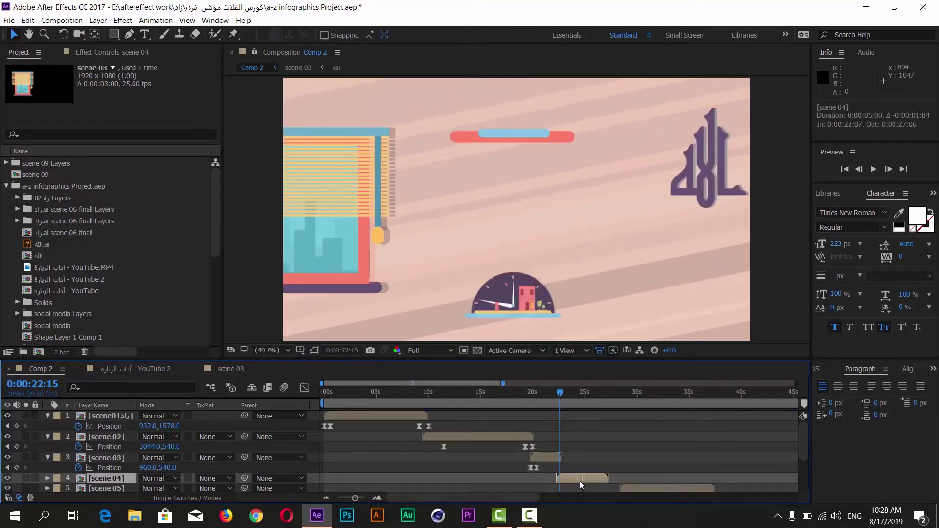
left_click_drag(556, 399, 584, 402)
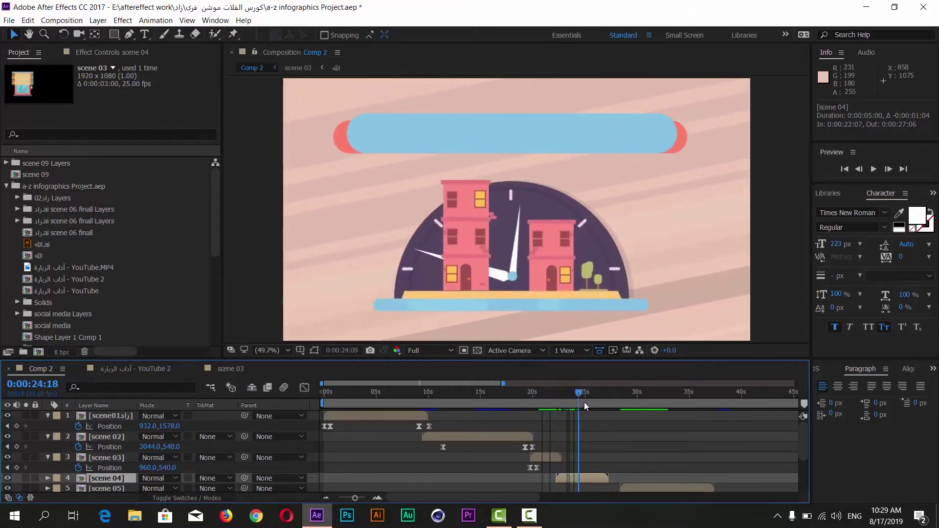
left_click_drag(426, 363, 421, 326)
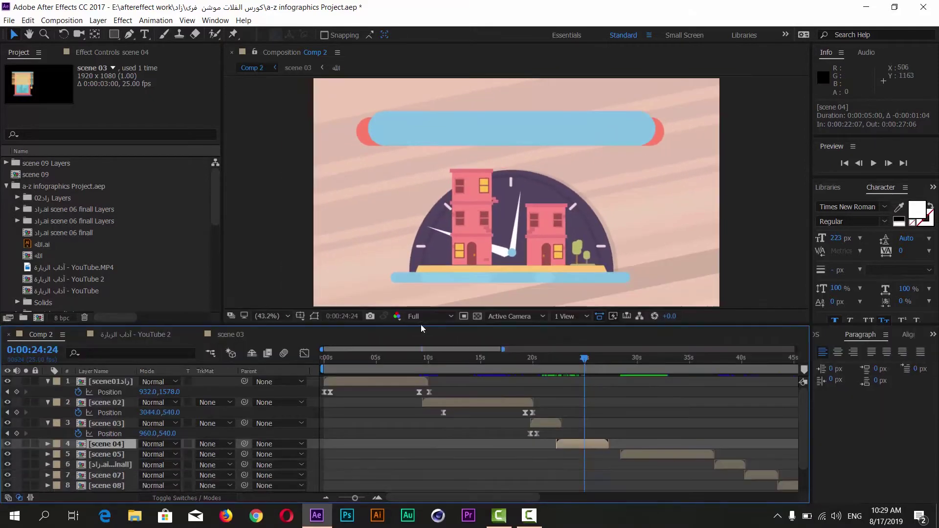
left_click_drag(594, 359, 609, 358)
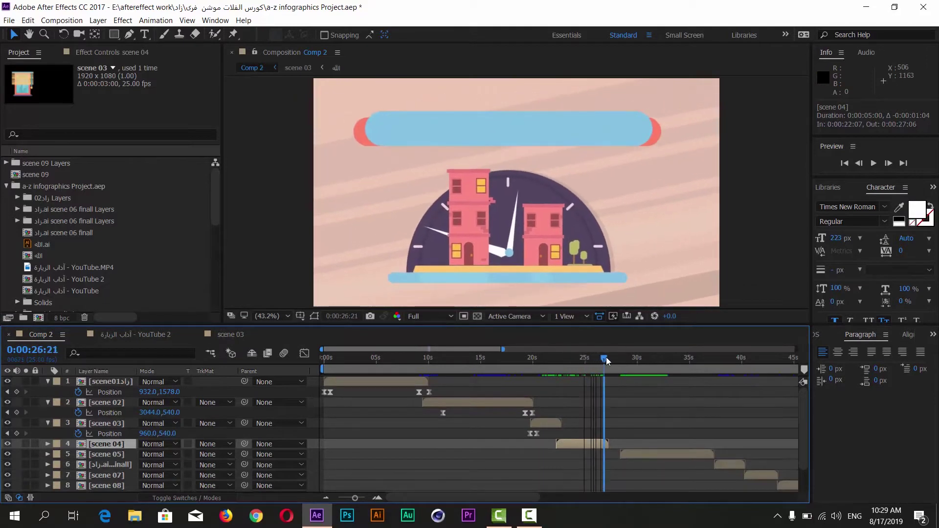
Step: Close the scene 03 timeline, review the reference's clock and phone scenes, and return to Comp 2
left_click(125, 335)
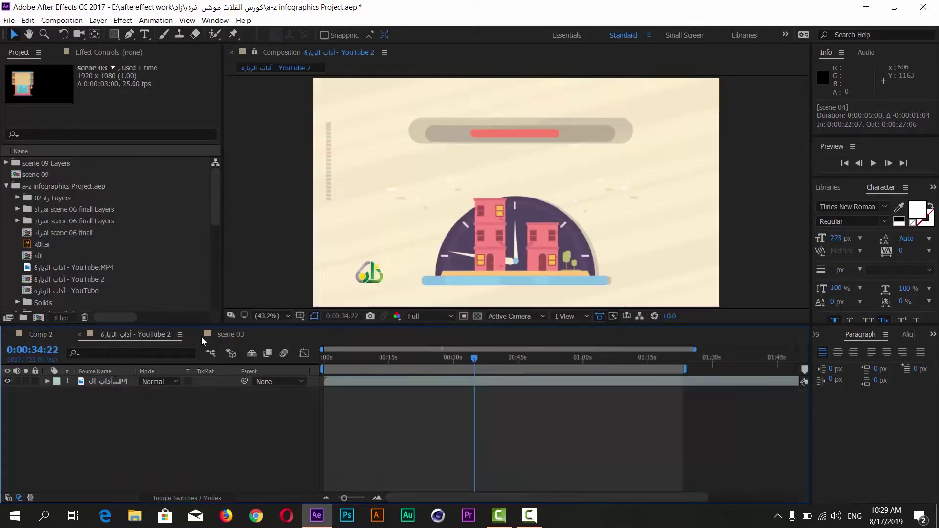
left_click(197, 335)
left_click_drag(477, 362, 513, 369)
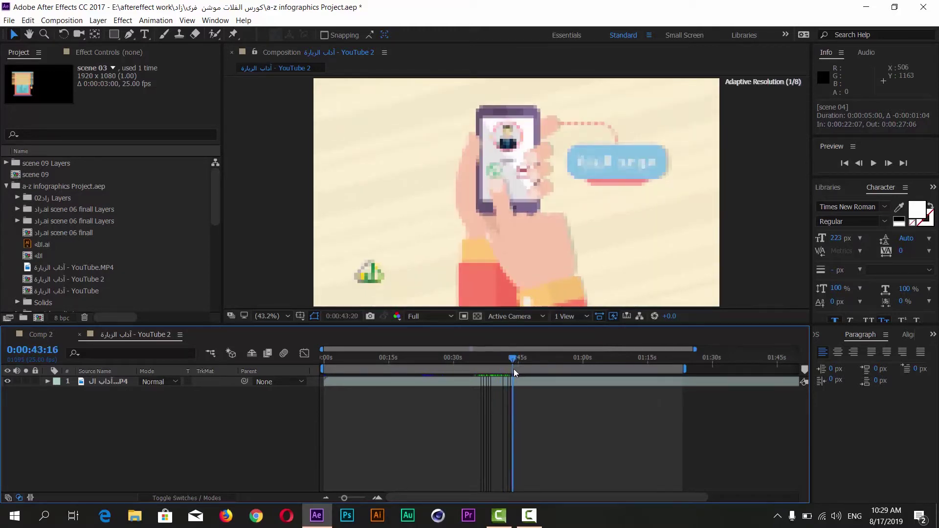
left_click(41, 335)
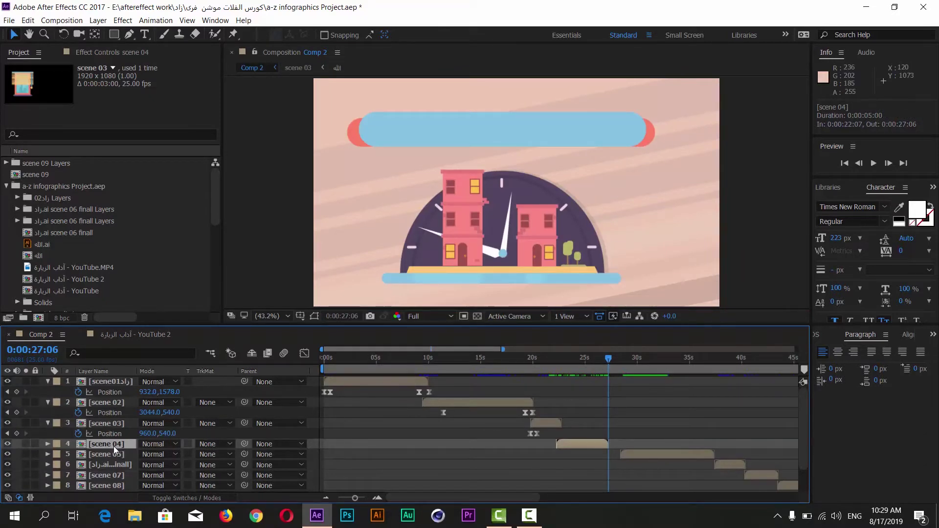
Step: Move scene 04's first Position keyframe to 22:08 and add a hold keyframe at 26:16
key("p")
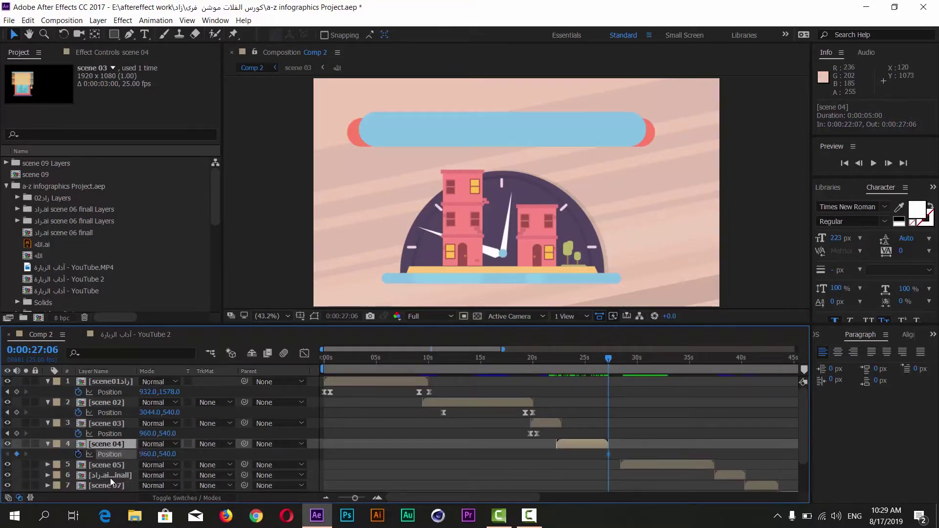
left_click_drag(609, 453, 556, 457)
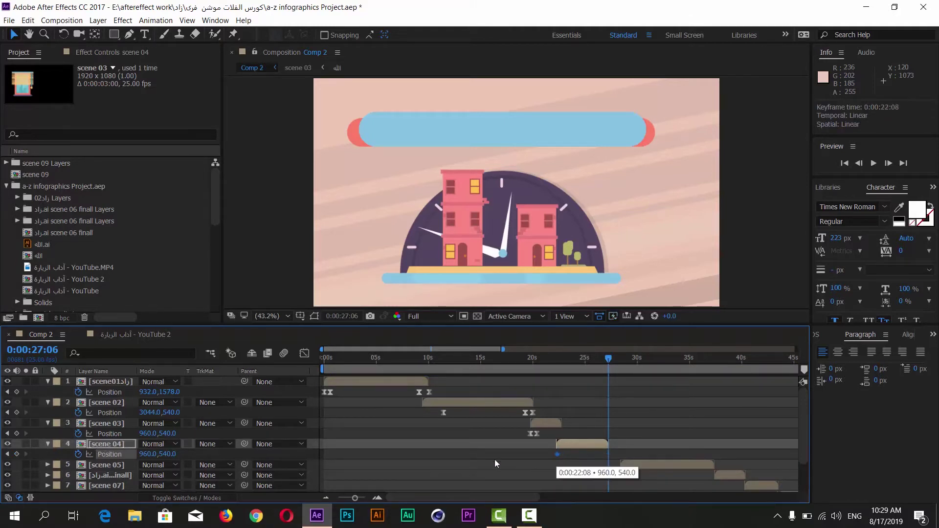
left_click_drag(609, 358, 606, 358)
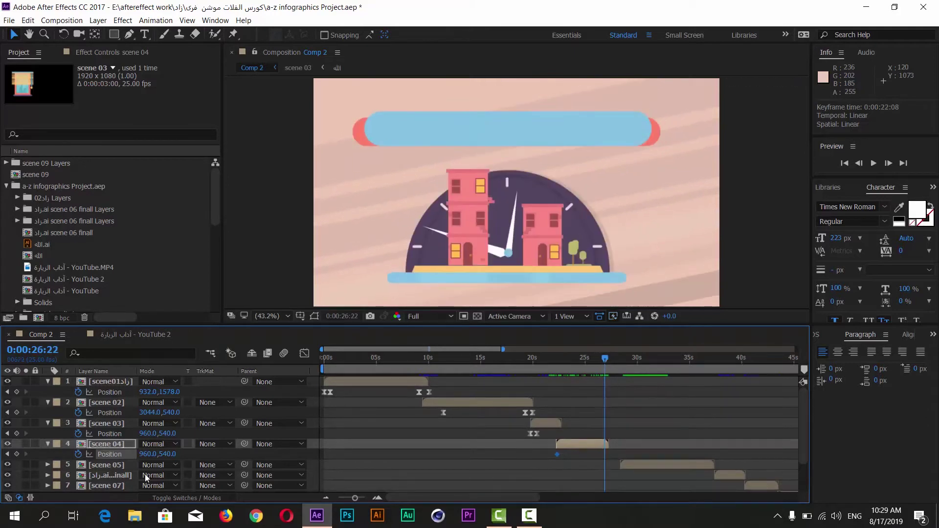
left_click(17, 454)
left_click_drag(604, 457, 601, 457)
Step: Slide scene 04 out to 2894,540 by 27:04 and start scene 05 at 26:18
left_click(609, 360)
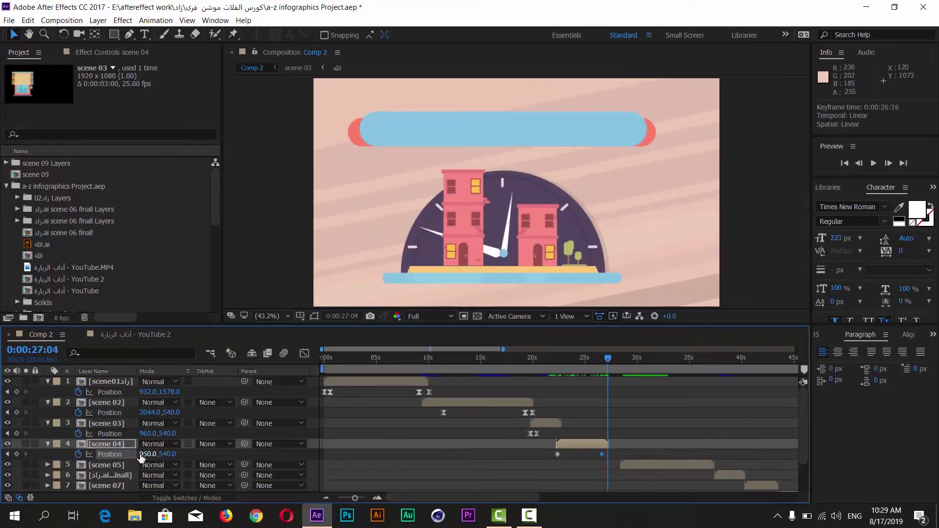
left_click_drag(146, 454, 343, 454)
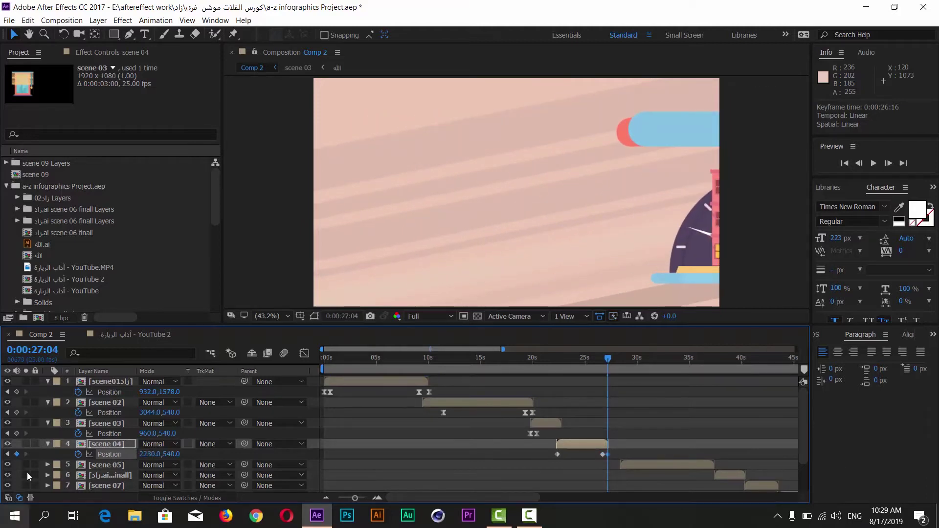
left_click_drag(151, 454, 514, 462)
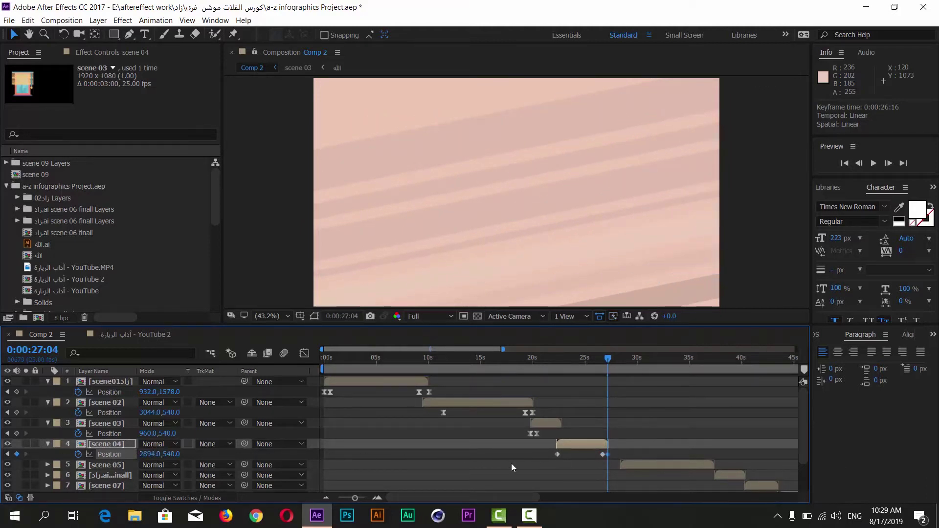
left_click_drag(674, 465, 656, 466)
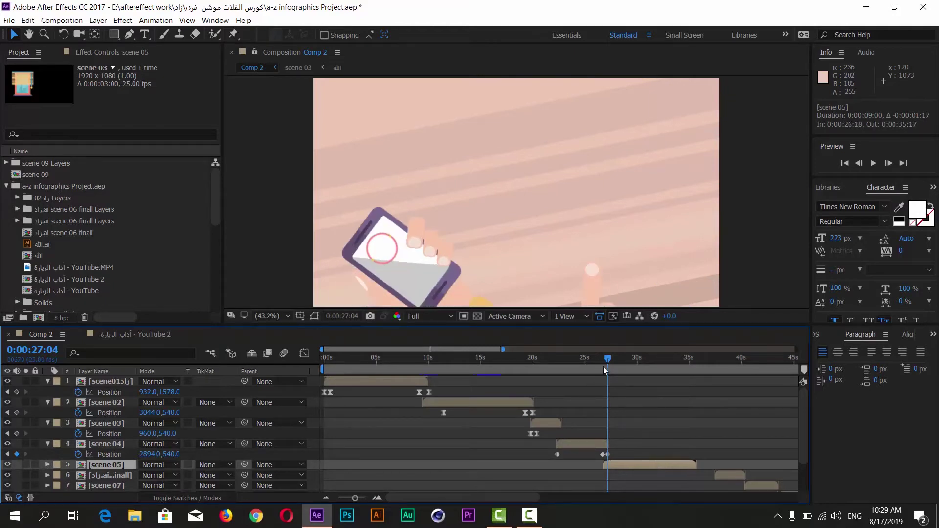
left_click_drag(609, 360, 688, 375)
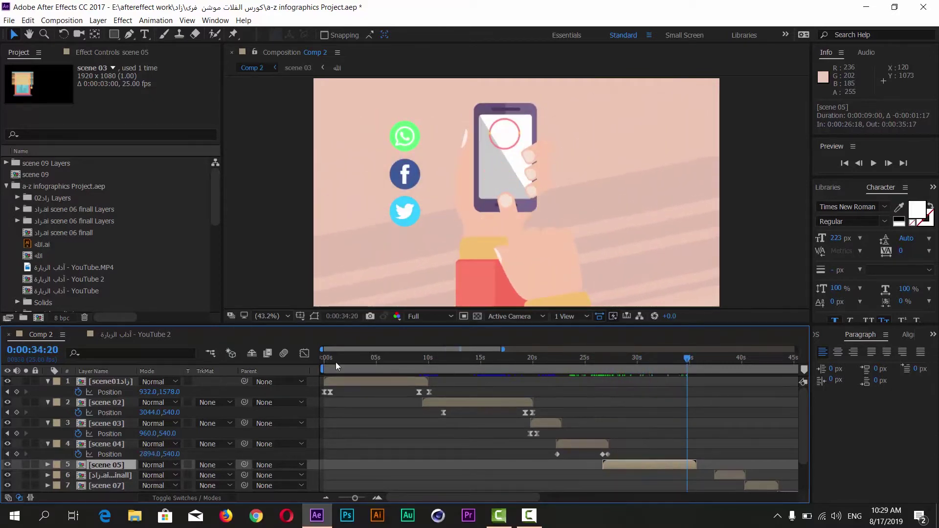
Step: Scrub the YouTube 2 reference through its phone-call scene to the social icons at 47:15
left_click(169, 335)
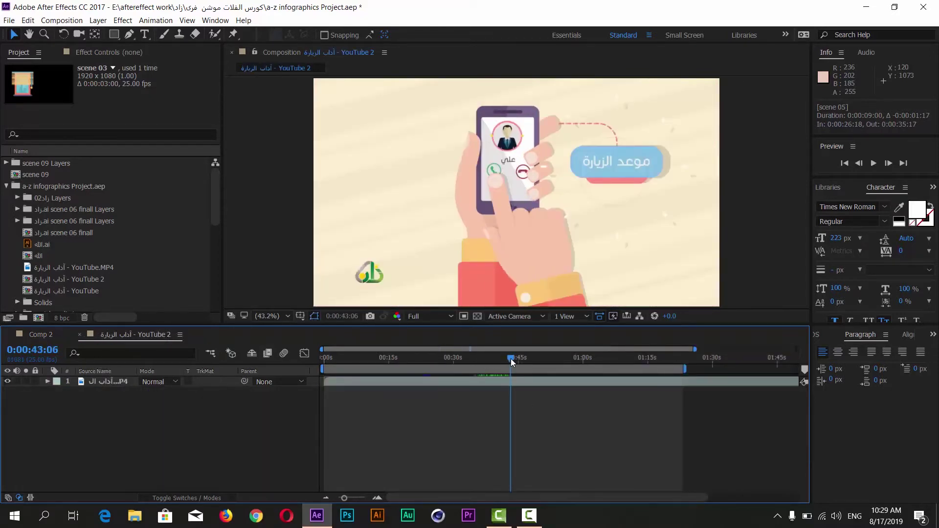
mouse_move(511, 359)
left_mouse_down()
mouse_move(539, 360)
mouse_move(515, 359)
left_mouse_up()
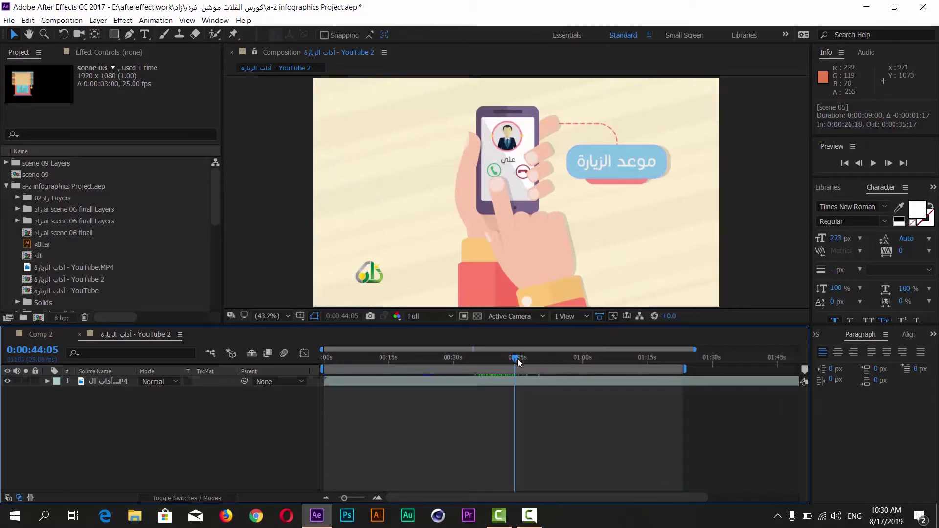
left_click_drag(518, 360, 530, 358)
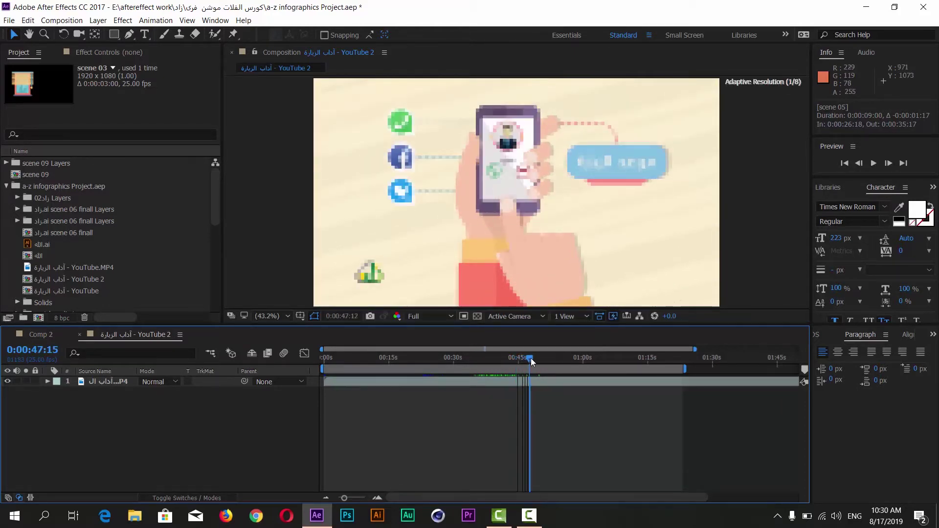
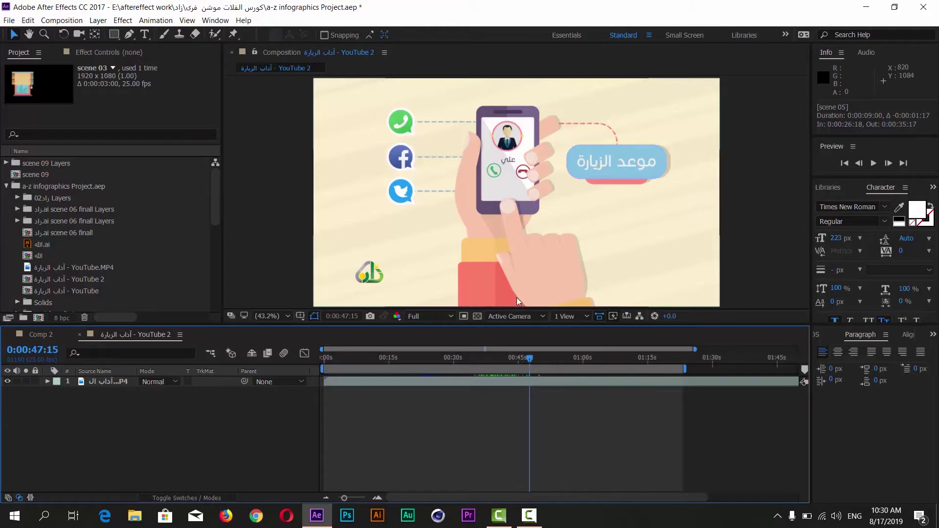
Step: Compare the reference video's timing with Comp 2 and park the playhead where scene 05 ends
mouse_move(530, 357)
left_mouse_down()
mouse_move(547, 364)
mouse_move(539, 369)
left_mouse_up()
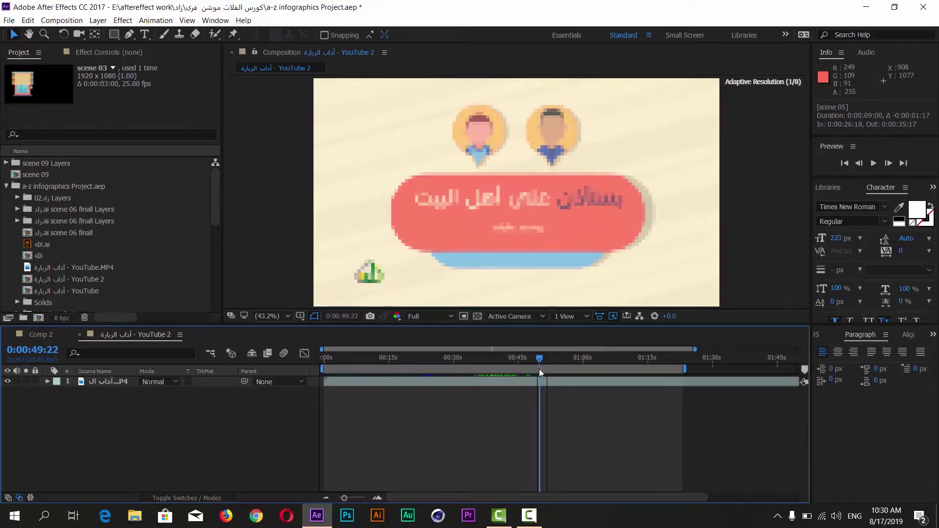
left_click(41, 334)
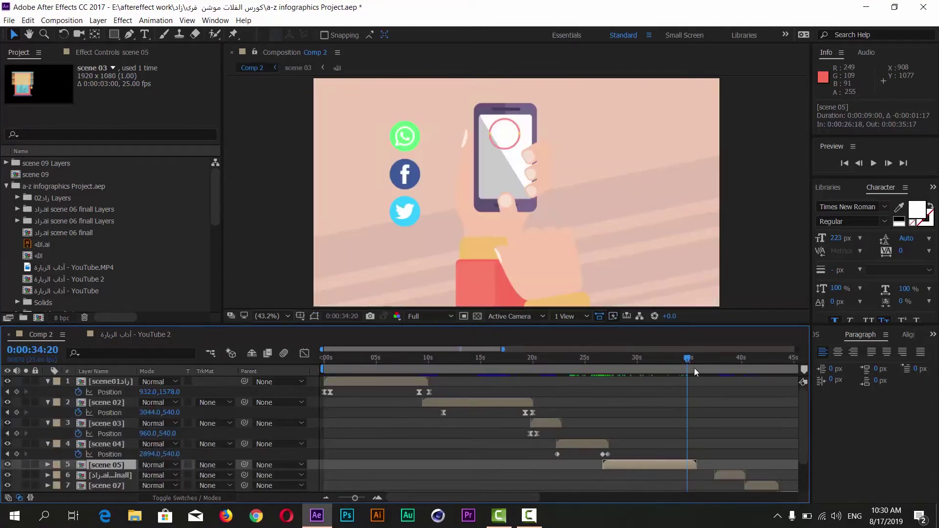
mouse_move(673, 357)
left_mouse_down()
mouse_move(630, 362)
mouse_move(695, 381)
left_mouse_up()
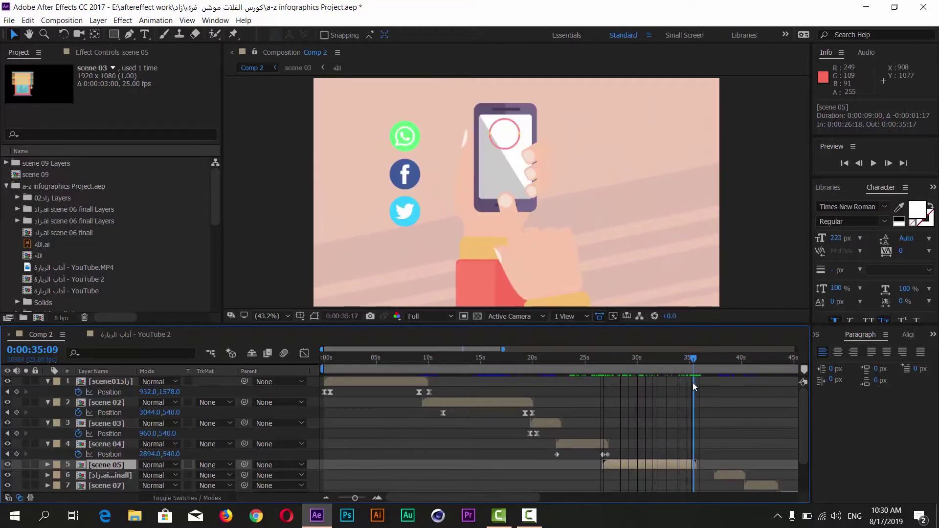
left_click_drag(695, 381, 693, 382)
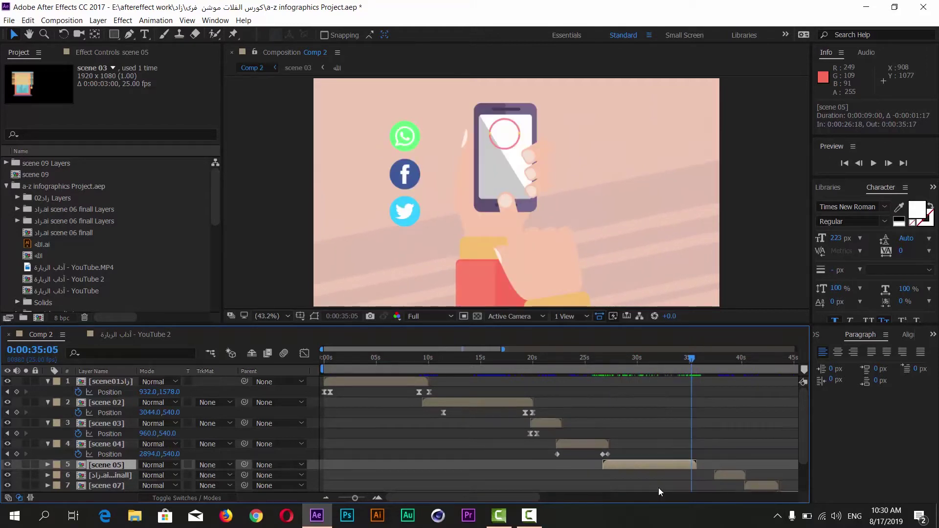
Step: Open the scene 05 precomp and reveal all nine layers' keyframed properties with U
double_click(104, 465)
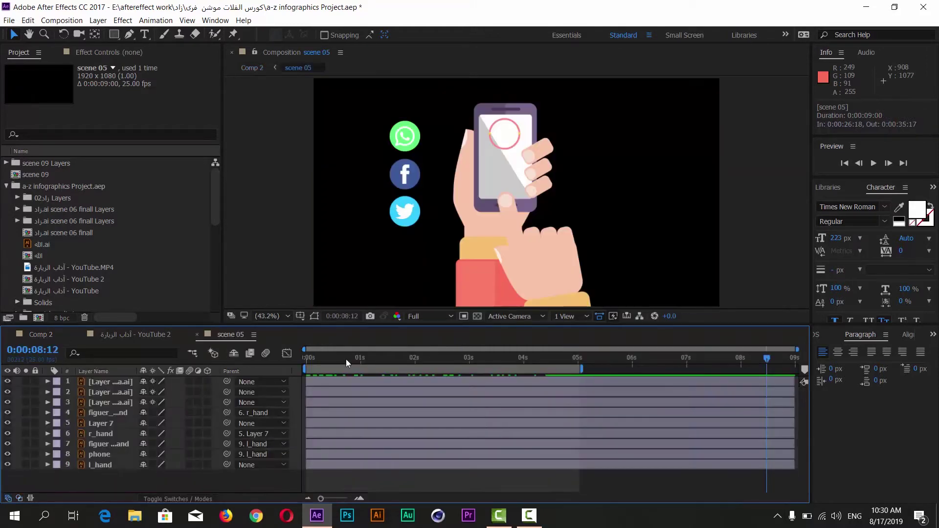
left_click_drag(75, 478, 101, 384)
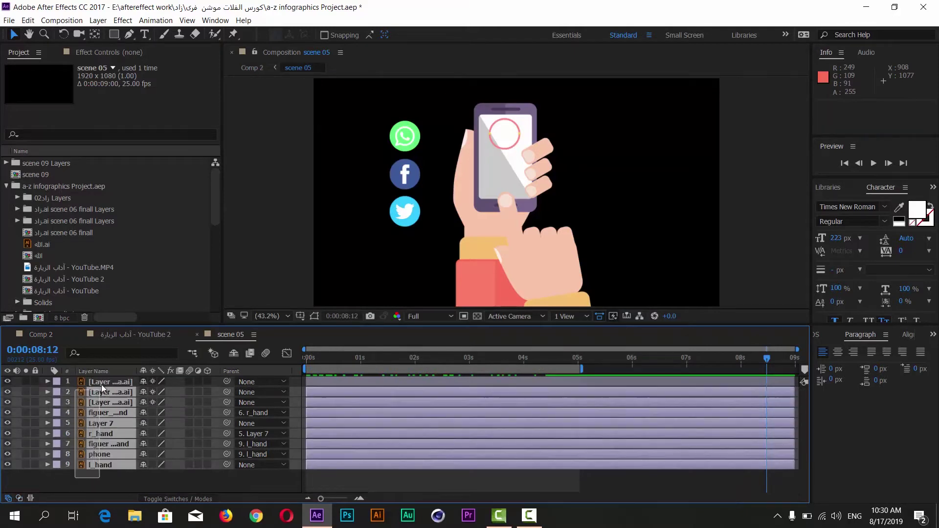
key("u")
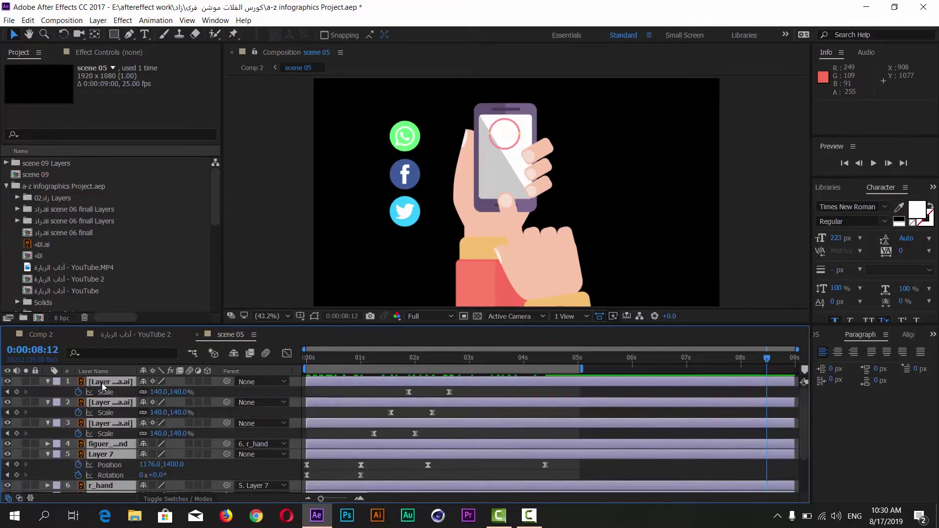
Step: Extend the work area to the full 9 seconds and move to 8:01
left_click(581, 369)
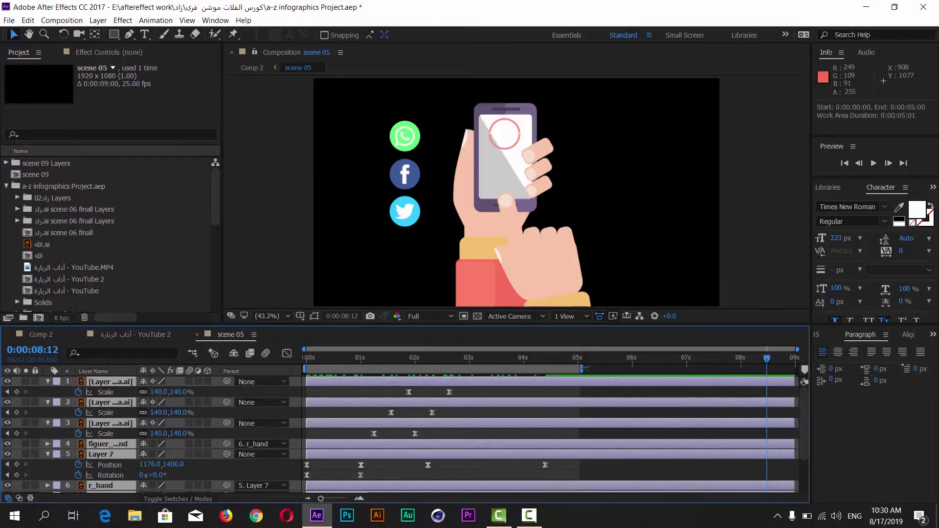
left_click(585, 370)
left_click_drag(590, 367, 810, 367)
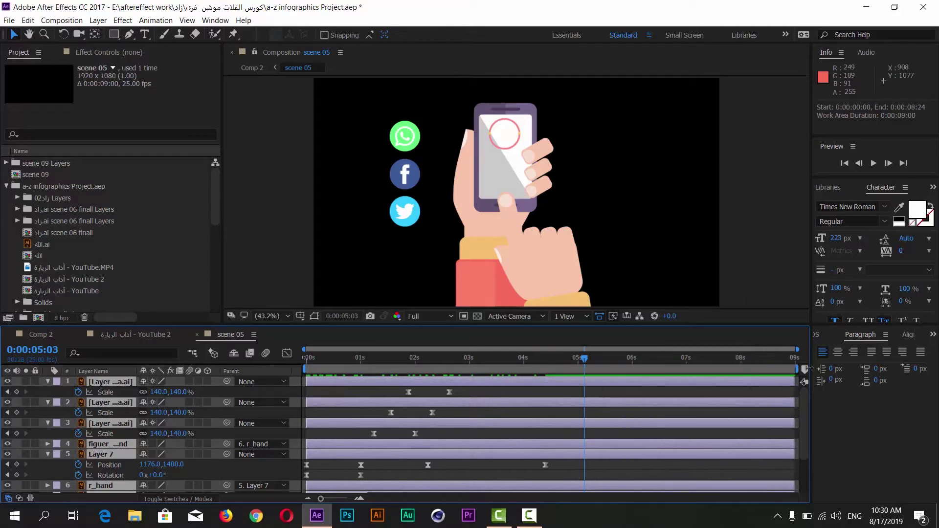
left_click_drag(754, 375, 745, 380)
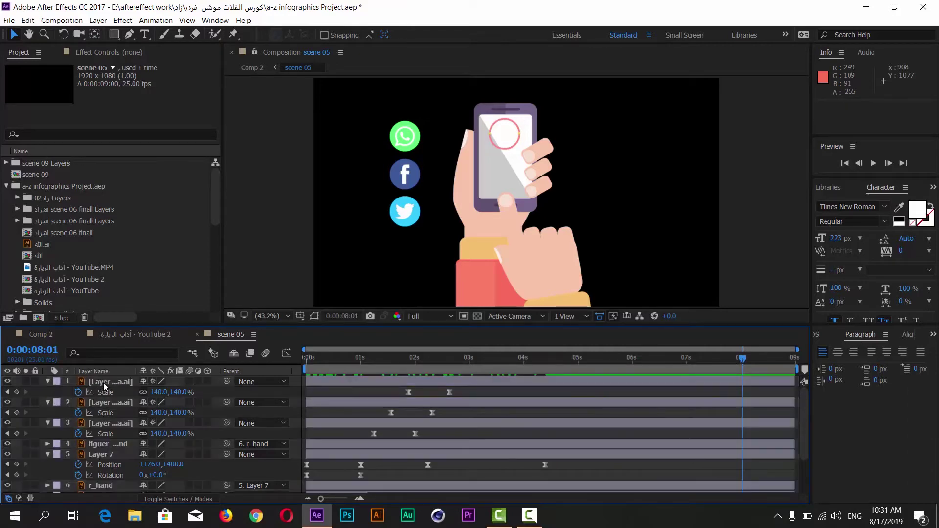
Step: Turn on Show Layer Controls and select the Twitter, Facebook and pointing hand layers
left_click(104, 382)
left_click(187, 21)
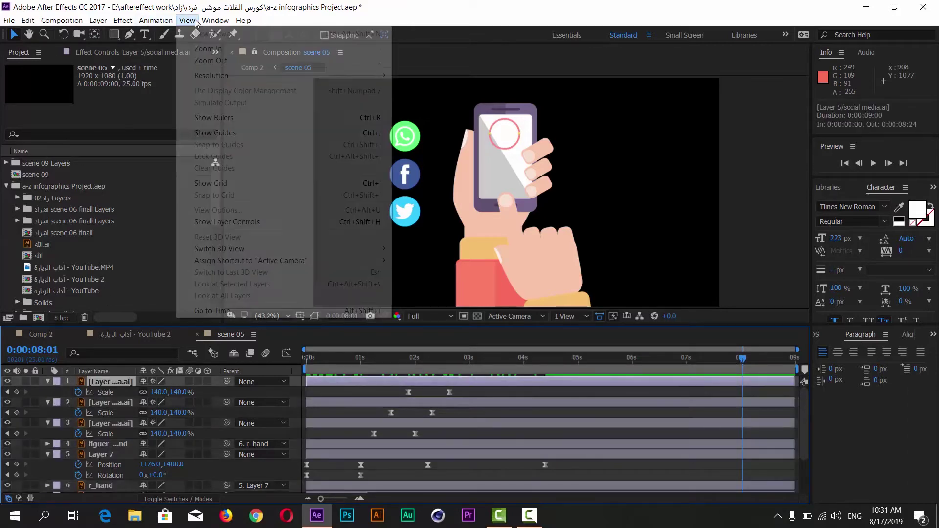
left_click(212, 223)
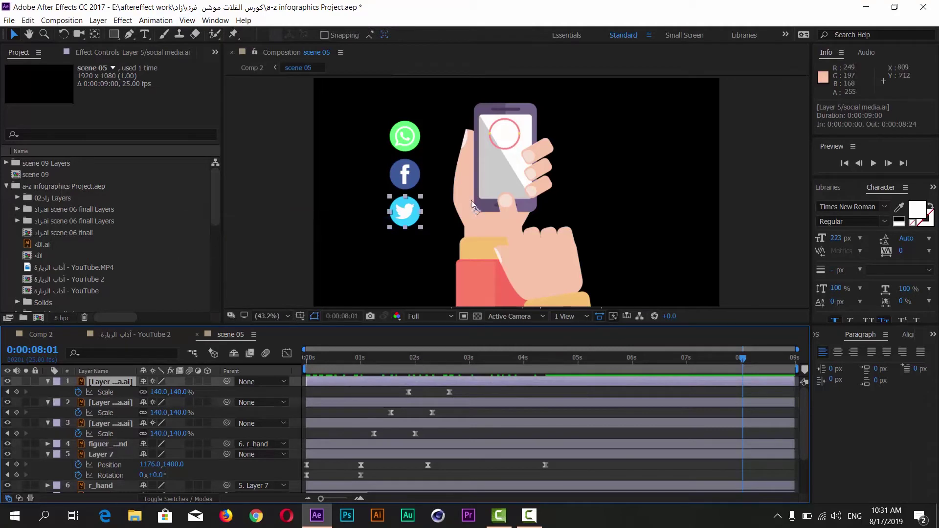
left_click(102, 404)
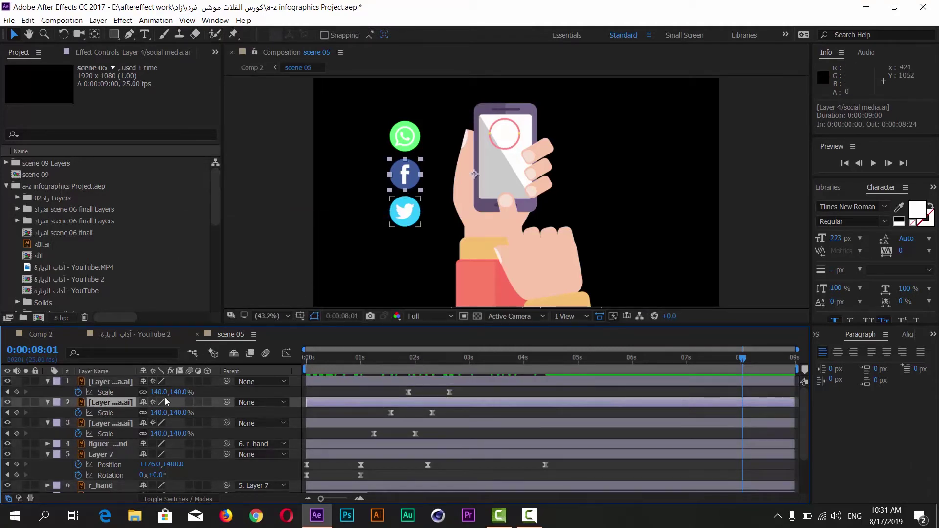
left_click(106, 445)
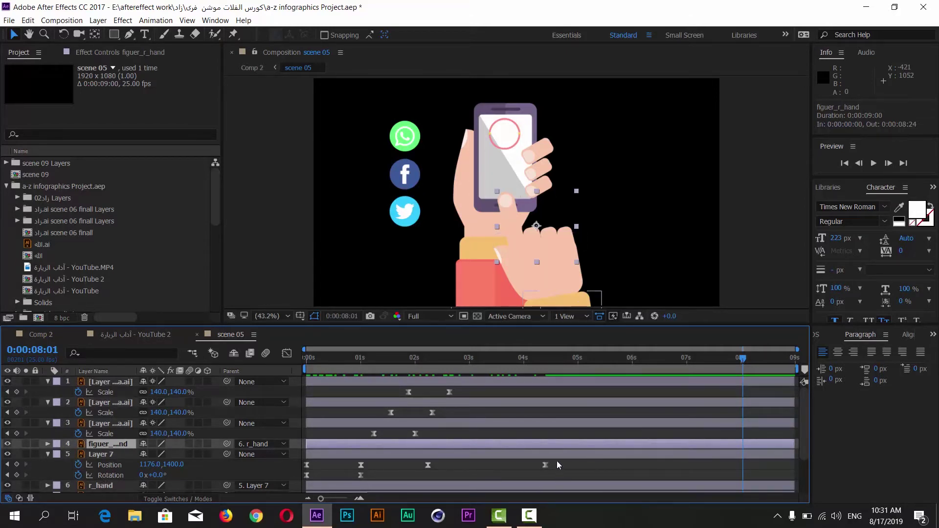
mouse_move(325, 358)
left_mouse_down()
mouse_move(391, 361)
mouse_move(300, 378)
mouse_move(553, 399)
mouse_move(546, 406)
left_mouse_up()
mouse_move(523, 362)
left_mouse_down()
mouse_move(304, 369)
mouse_move(354, 369)
mouse_move(313, 379)
mouse_move(364, 389)
left_mouse_up()
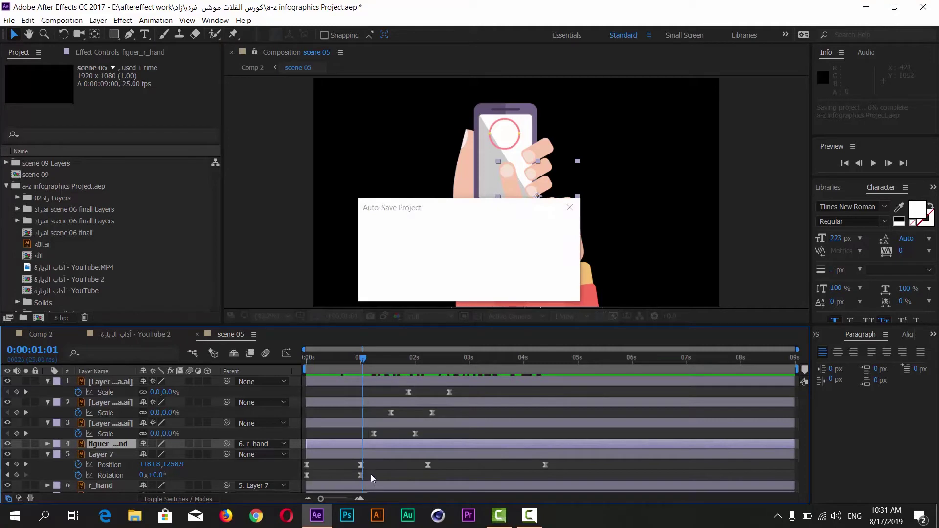
left_click(349, 475)
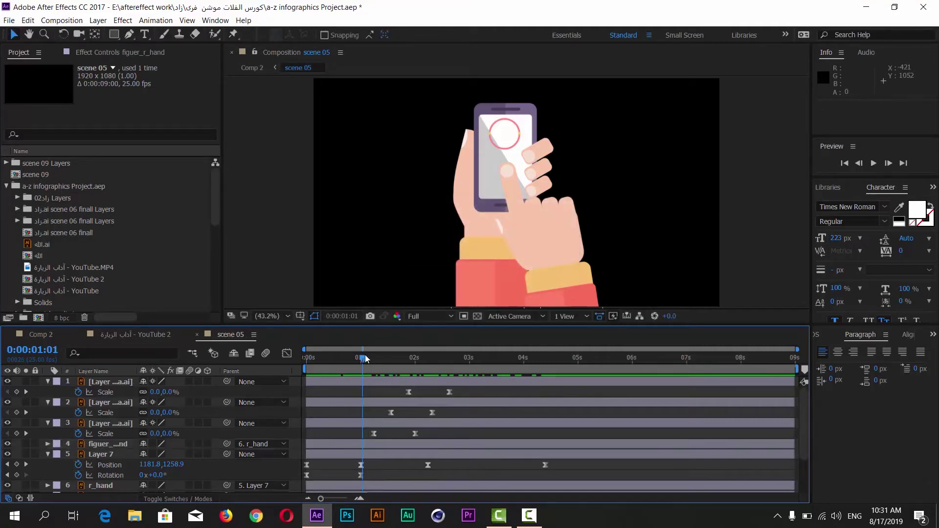
left_click(369, 358)
left_click_drag(377, 473, 299, 481)
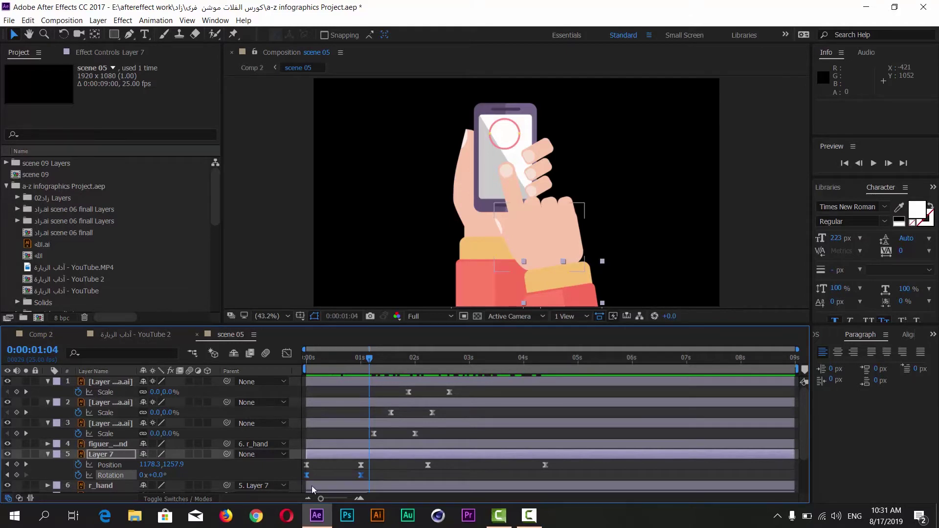
key("ctrl+c")
left_click_drag(646, 360, 745, 360)
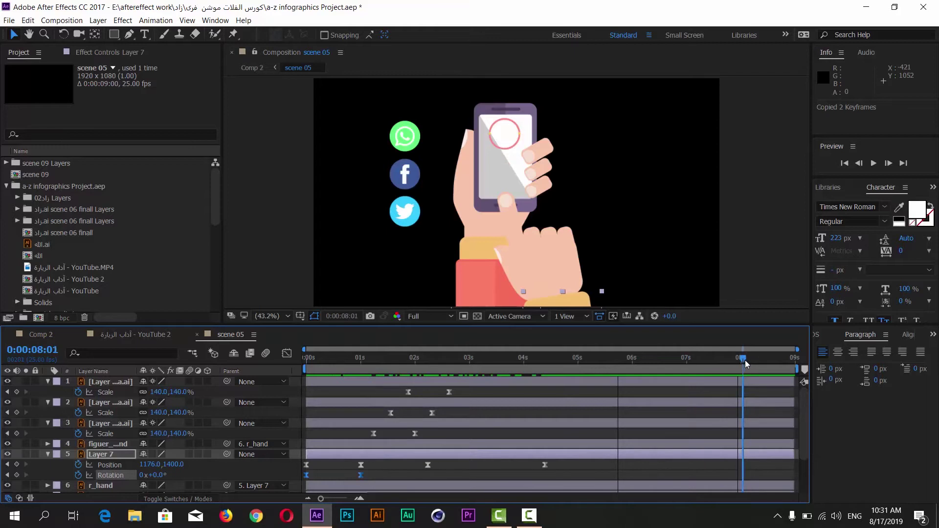
key("ctrl+v")
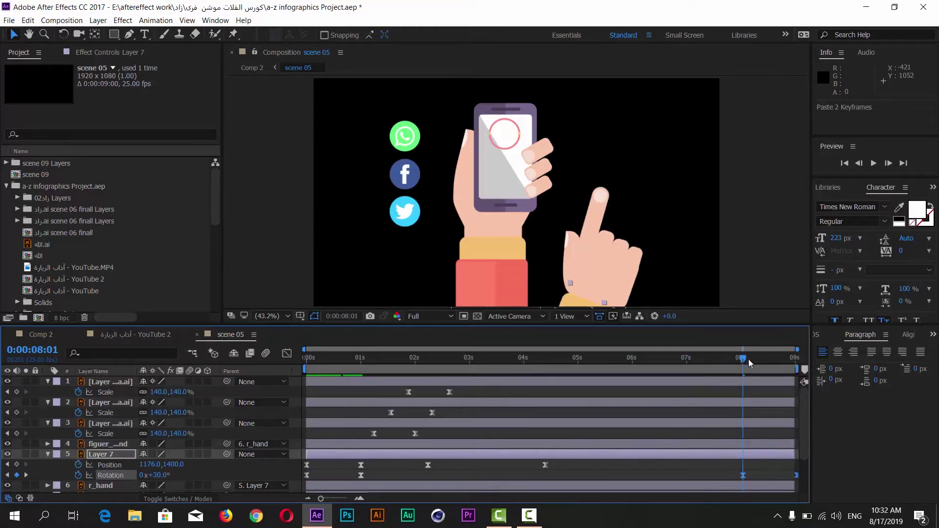
left_click_drag(748, 359, 792, 367)
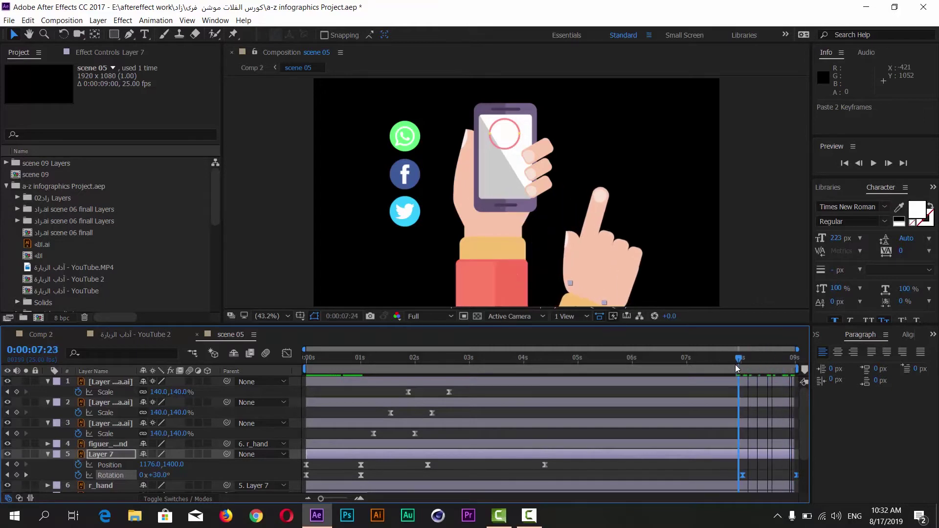
left_click_drag(735, 368, 721, 368)
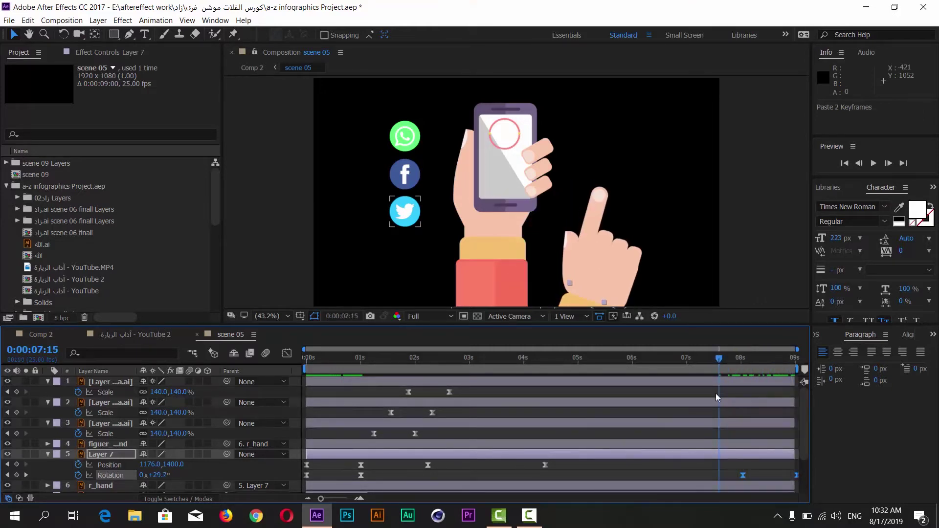
key("ctrl+z")
key("space")
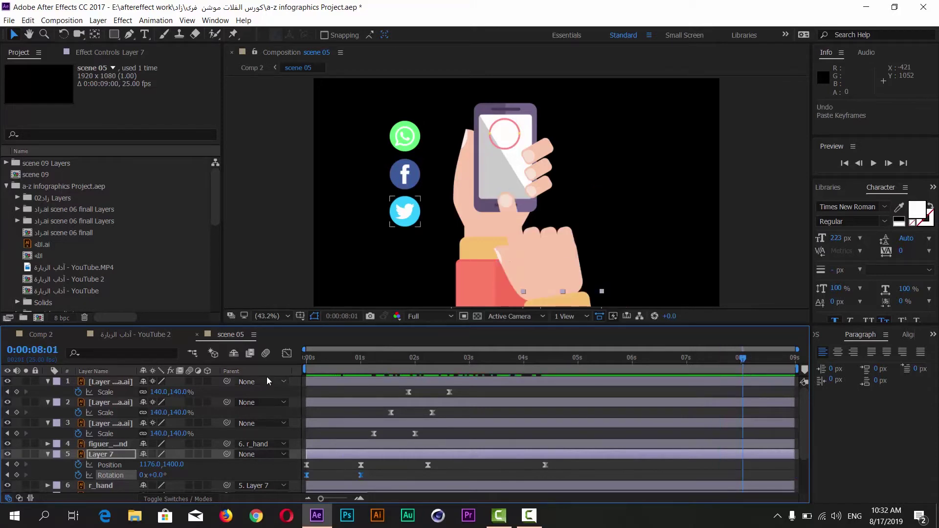
Step: Copy l_hand's opening Position and Rotation keyframes and paste them at 8:01
left_click_drag(288, 323, 289, 273)
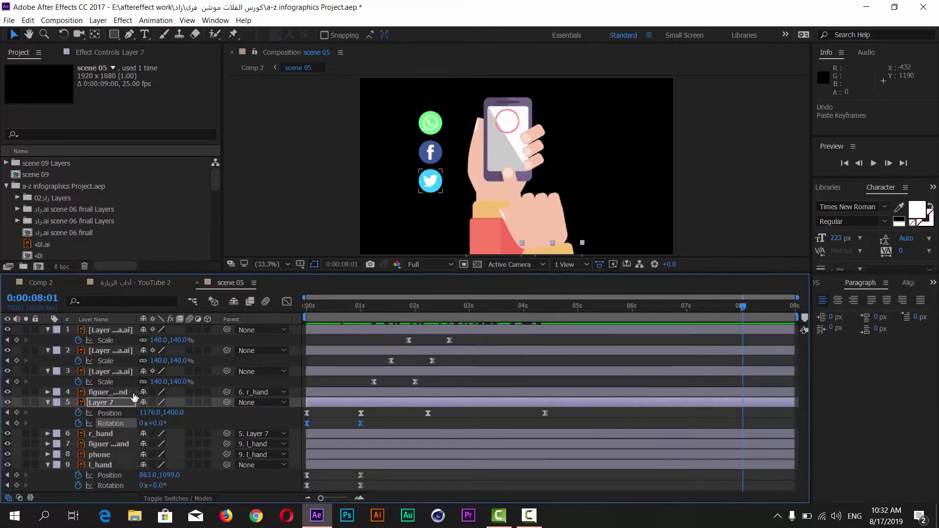
left_click(105, 474)
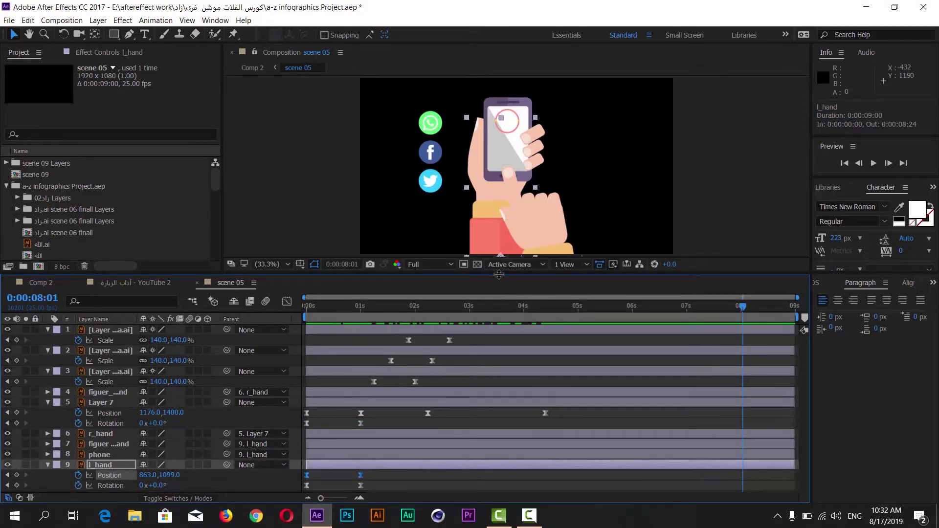
left_click_drag(496, 268, 492, 242)
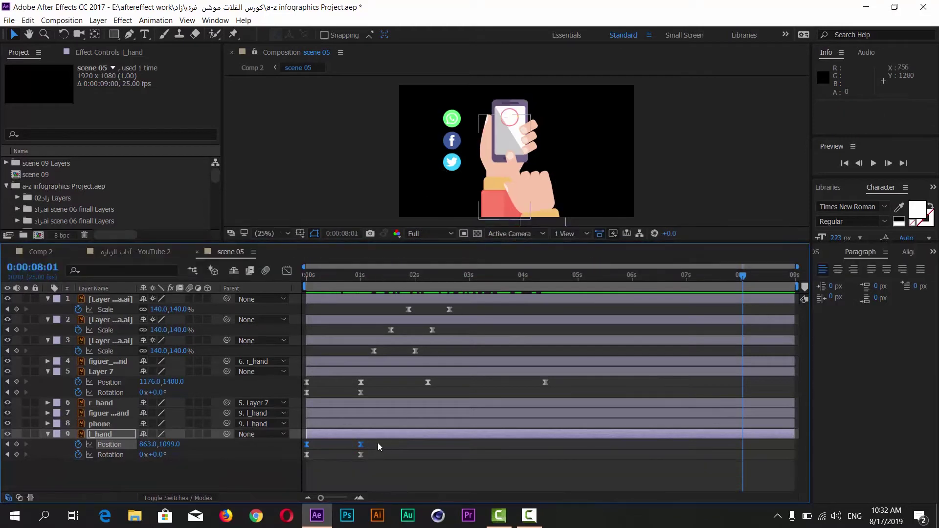
left_click_drag(378, 442, 294, 461)
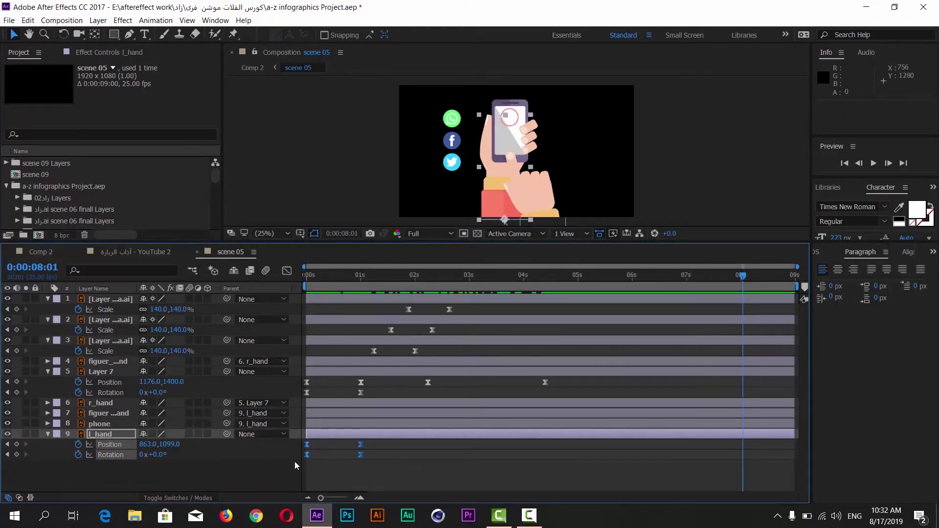
key("ctrl+c")
key("ctrl+v")
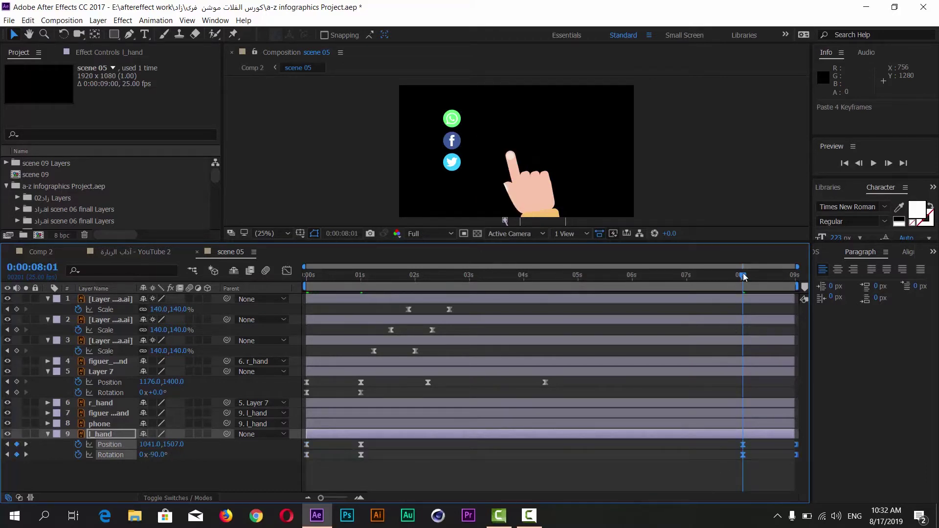
Step: Preview the hand motion up to 8:01 and select Layer 7's opening Position and Rotation keyframes
mouse_move(745, 277)
left_mouse_down()
mouse_move(357, 277)
mouse_move(753, 313)
left_mouse_up()
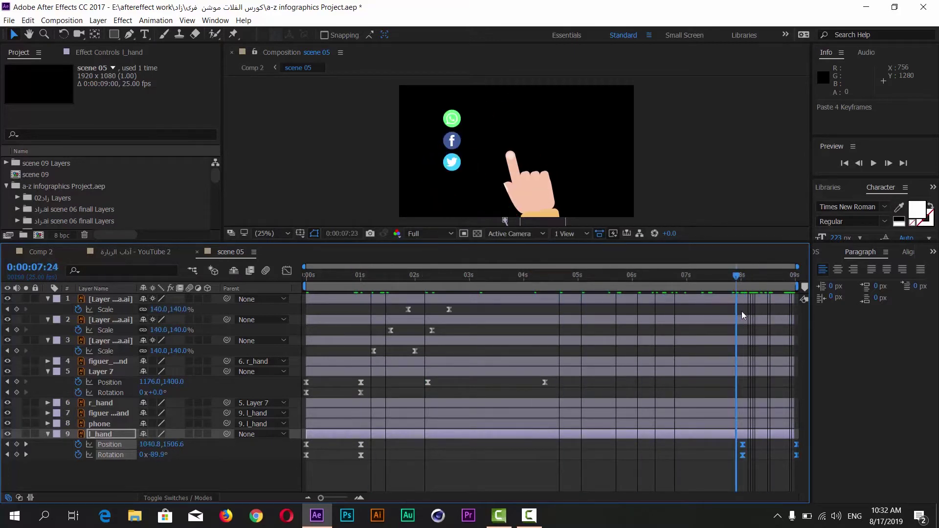
left_click_drag(753, 313, 744, 312)
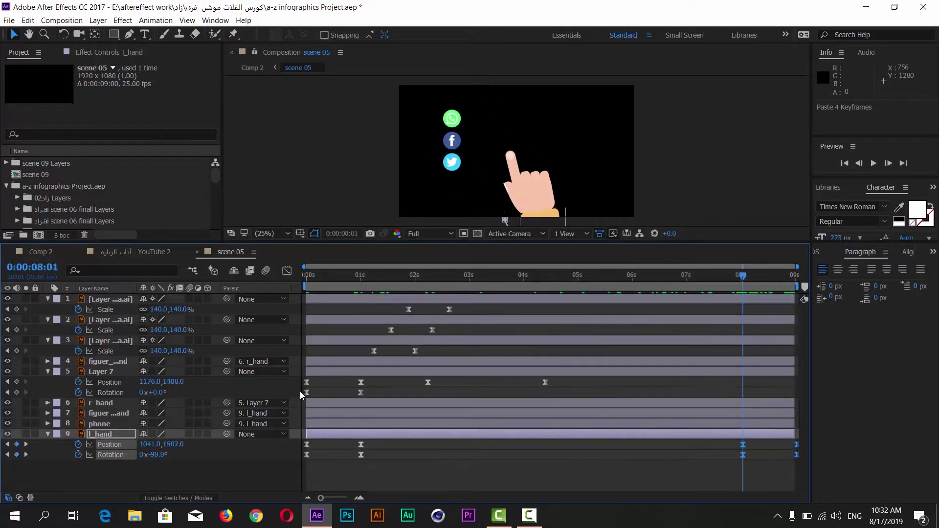
left_click_drag(372, 380, 302, 395)
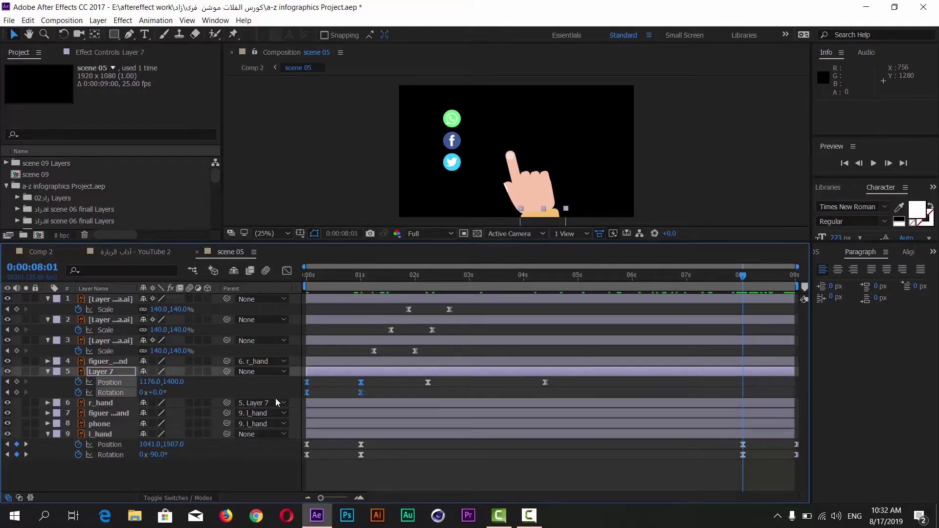
Step: Paste Layer 7's opening keyframes at 8:01, preview the result, then undo the paste
key("ctrl+c")
key("ctrl+v")
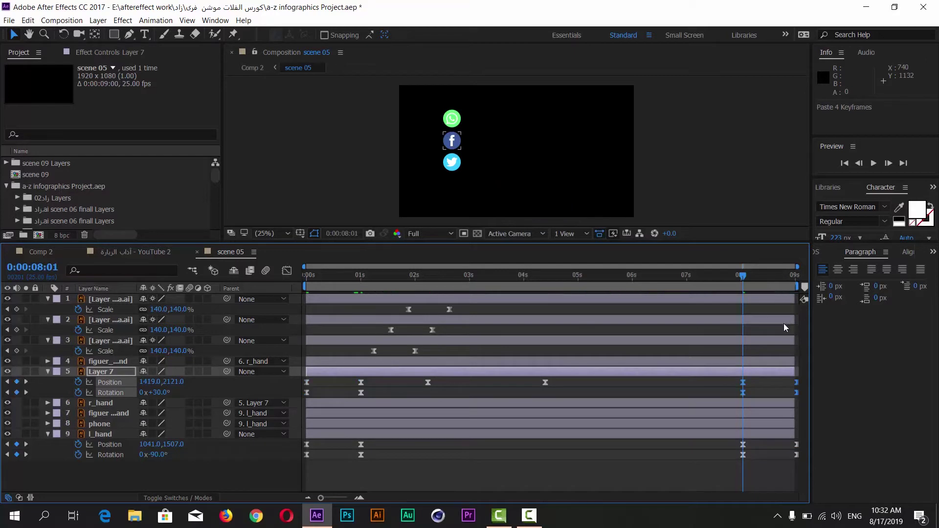
left_click_drag(742, 275, 289, 290)
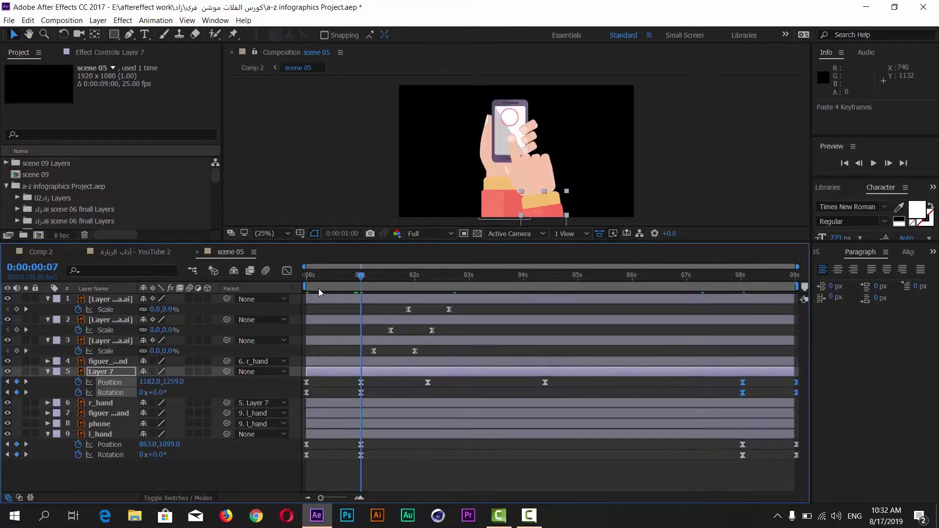
key("space")
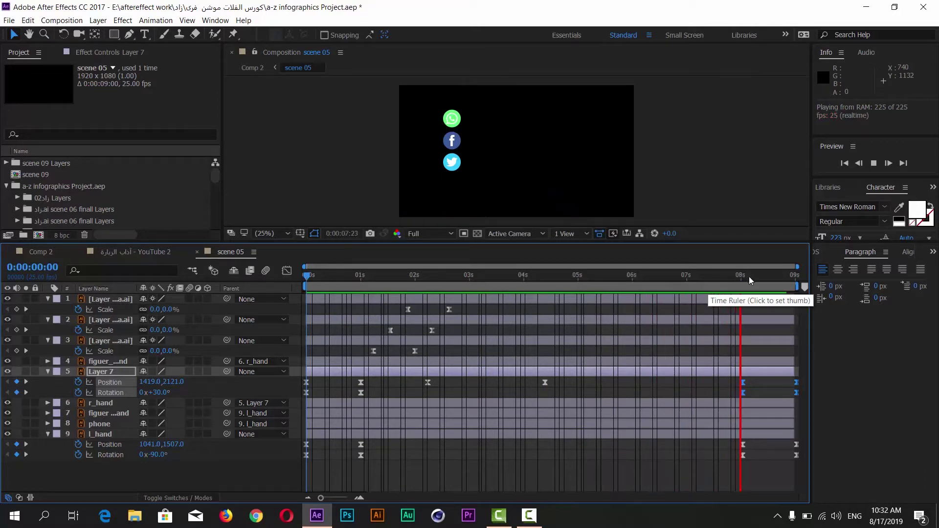
left_click_drag(742, 275, 307, 309)
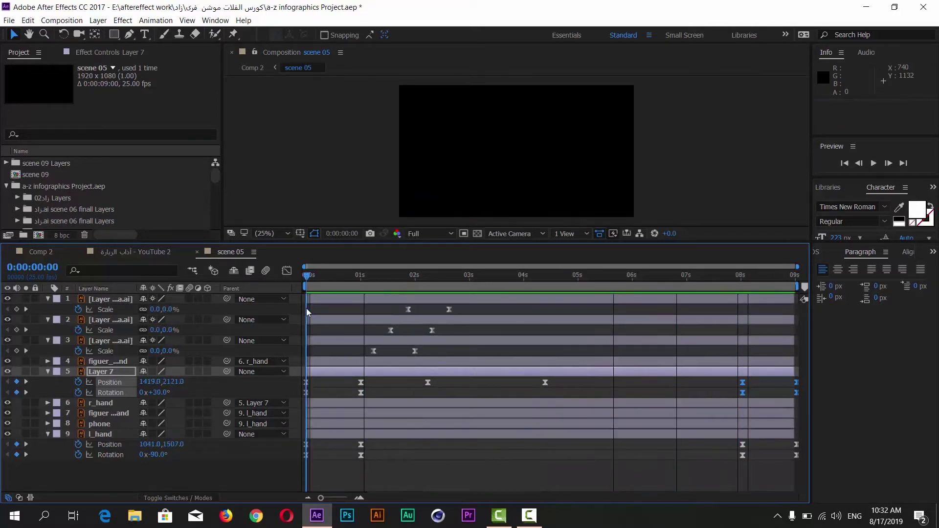
key("ctrl+z")
key("ctrl+z")
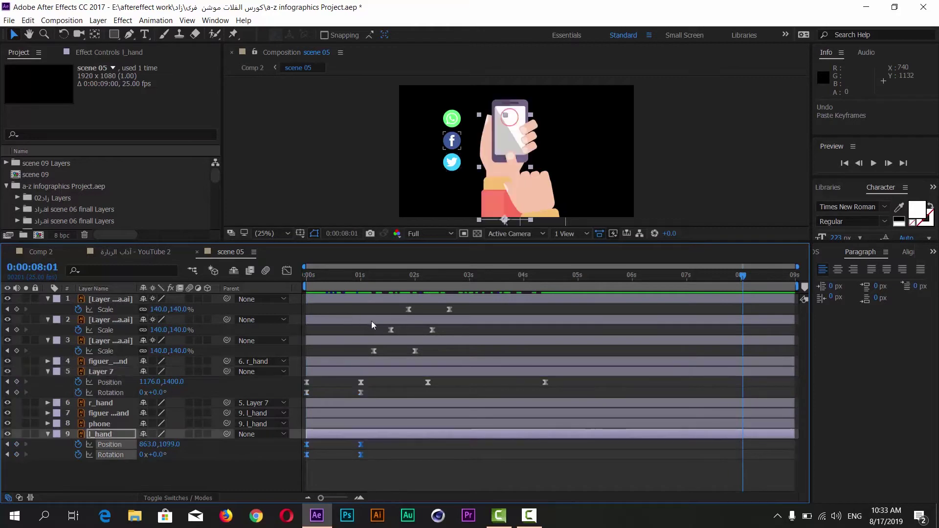
Step: Add Position and Rotation keyframes for Layer 7 at 8:01
left_click(17, 382)
left_click(17, 392)
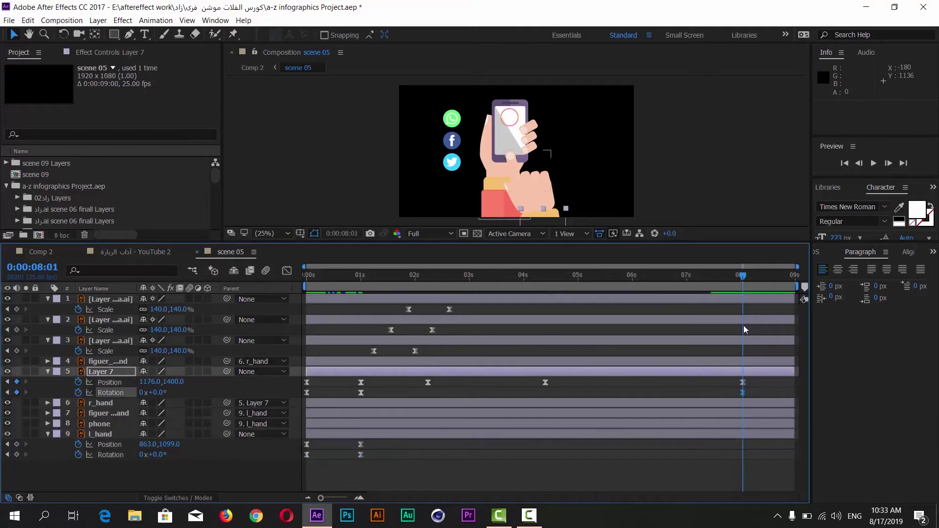
key("space")
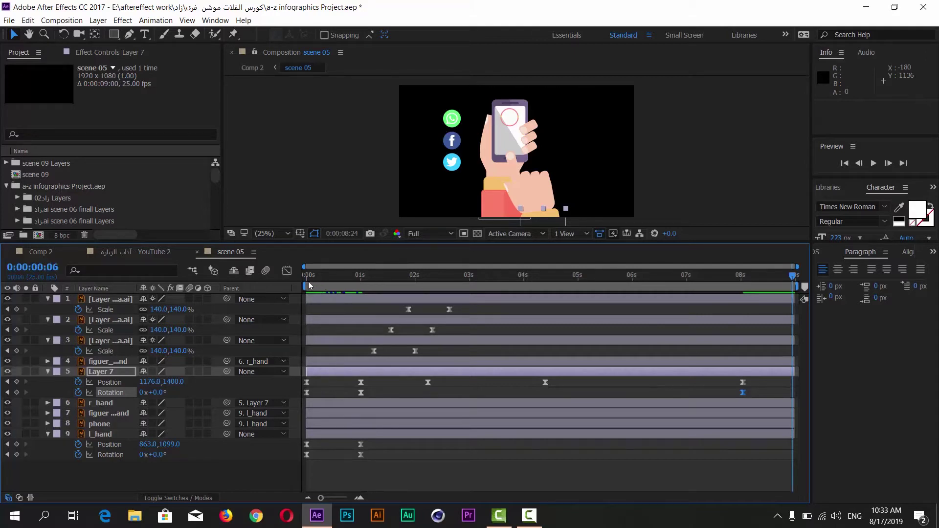
left_click_drag(308, 285, 301, 283)
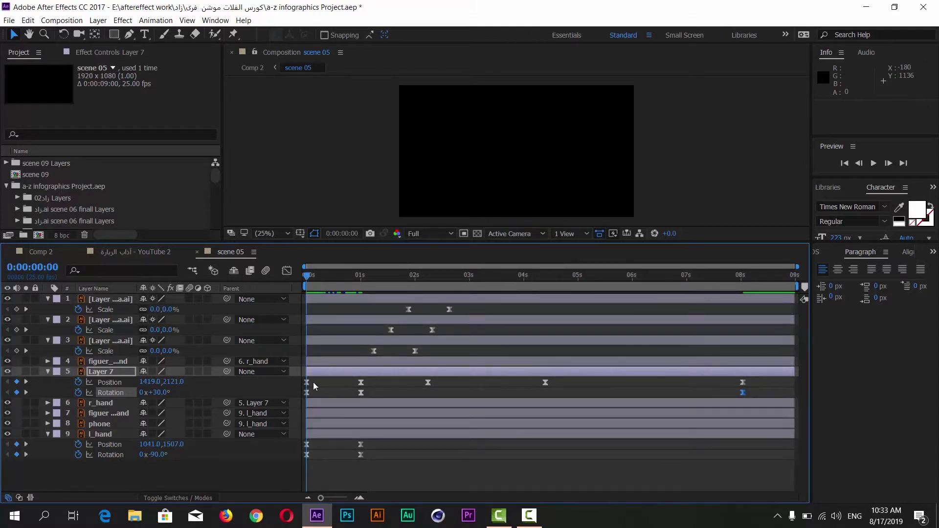
Step: Copy Layer 7's starting Position and Rotation keyframes and paste them at 8:24
left_click_drag(318, 382, 302, 395)
key("ctrl+c")
key("ctrl+v")
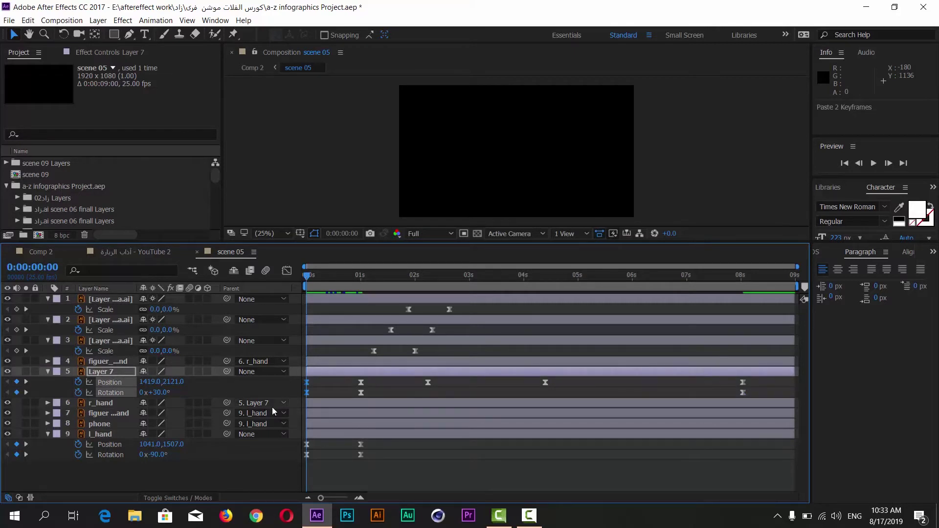
key("ctrl+c")
left_click_drag(534, 275, 811, 275)
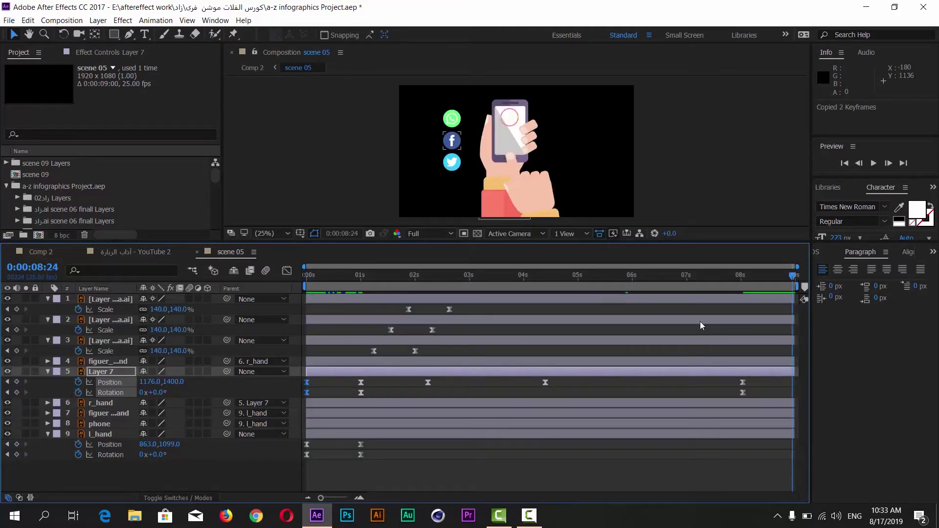
key("ctrl+v")
Step: Preview Layer 7's exit from about 5 seconds and select the l_hand layer
left_click_drag(722, 285, 588, 289)
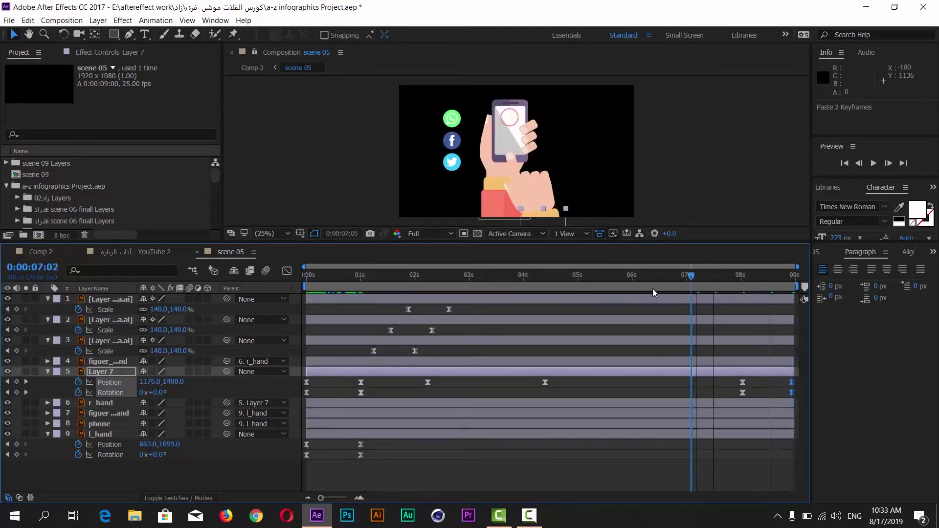
key("space")
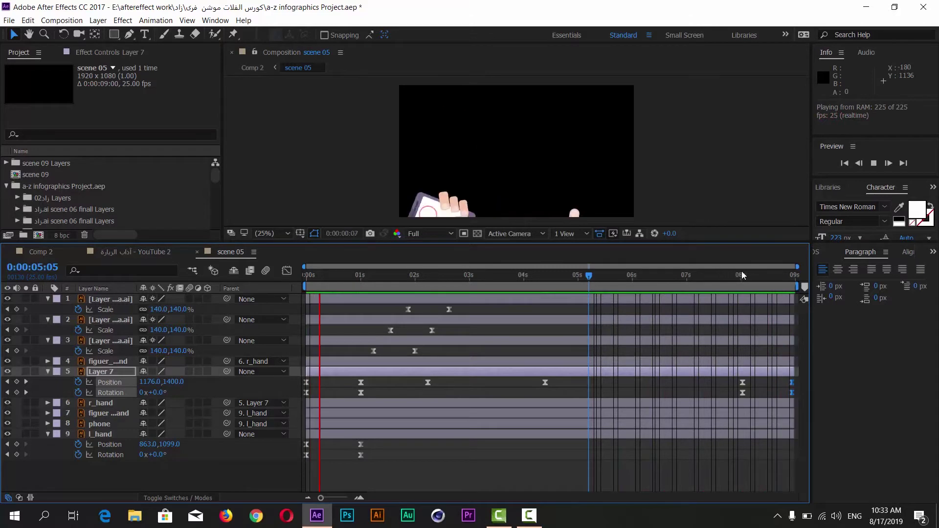
mouse_move(734, 275)
left_mouse_down()
mouse_move(765, 275)
mouse_move(742, 280)
left_mouse_up()
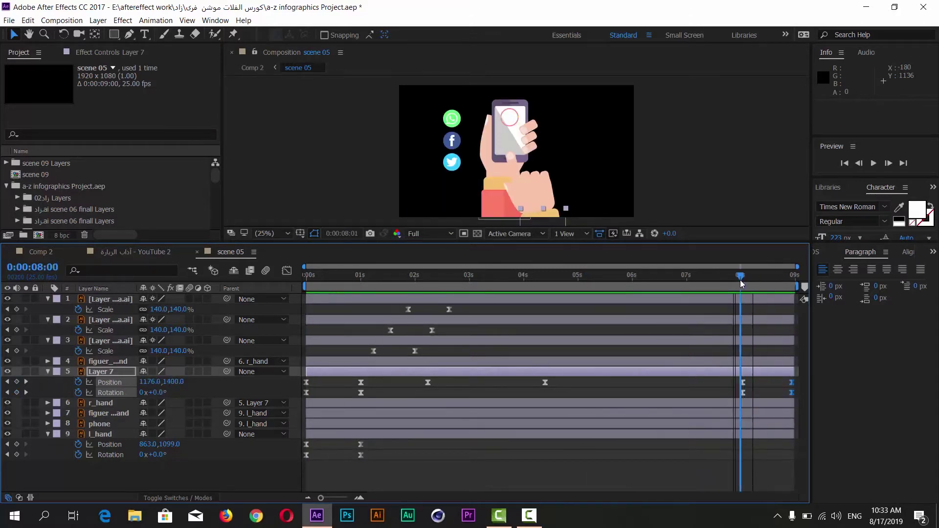
left_click(92, 435)
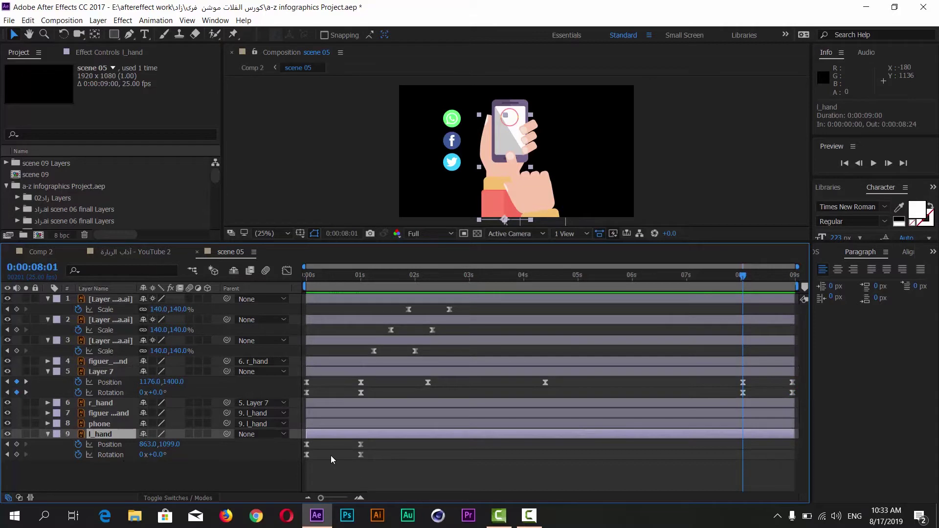
Step: Add Position and Rotation keyframes for l_hand at 8:01
left_click(16, 444)
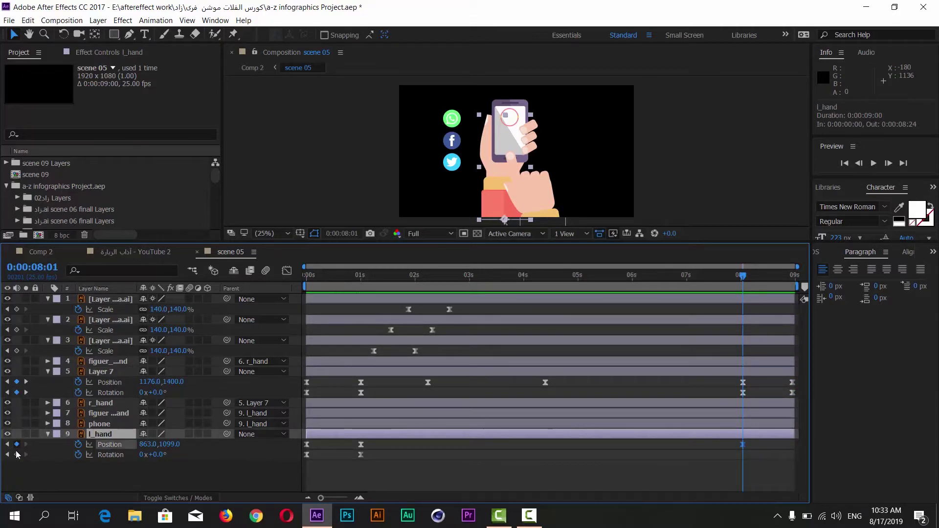
left_click(16, 455)
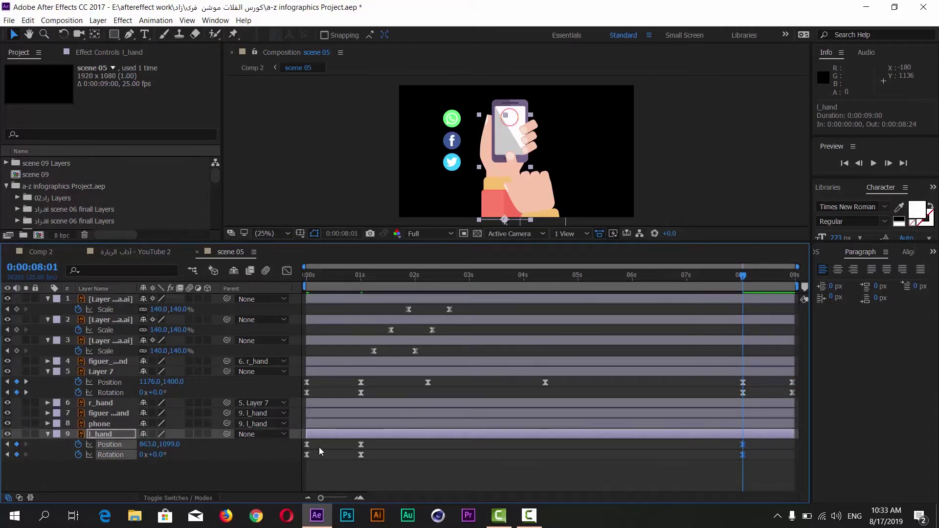
left_click(794, 282)
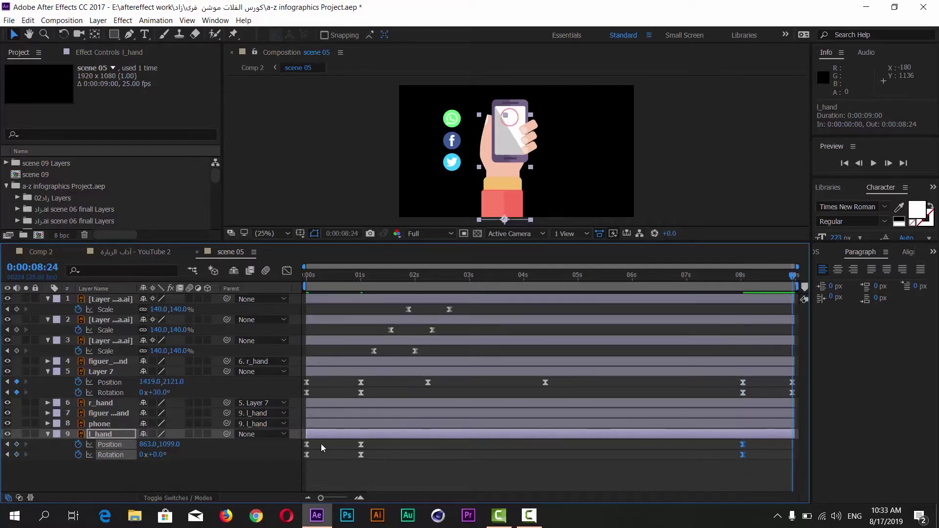
Step: Paste l_hand's frame-0 pose (Position 1041.0,1507.0, Rotation -90°) at 8:24 and preview
left_click(319, 275)
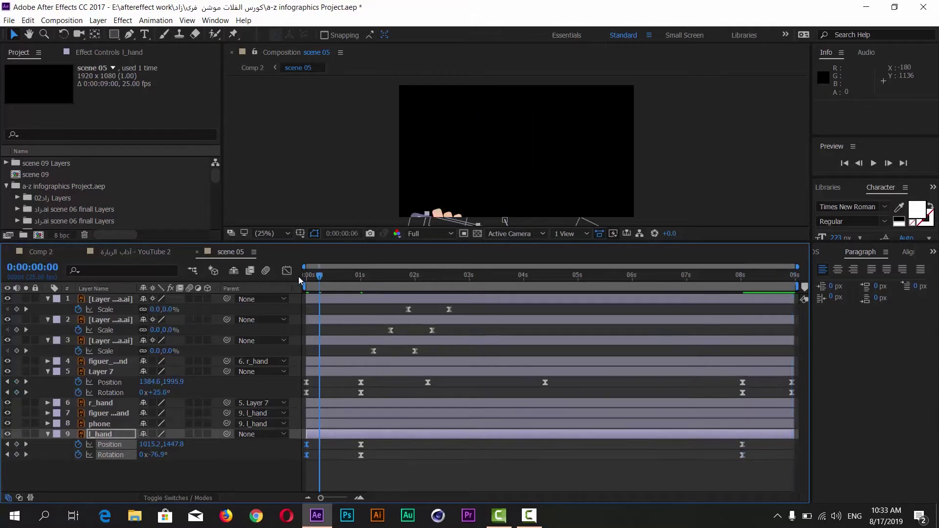
left_click_drag(298, 277, 305, 277)
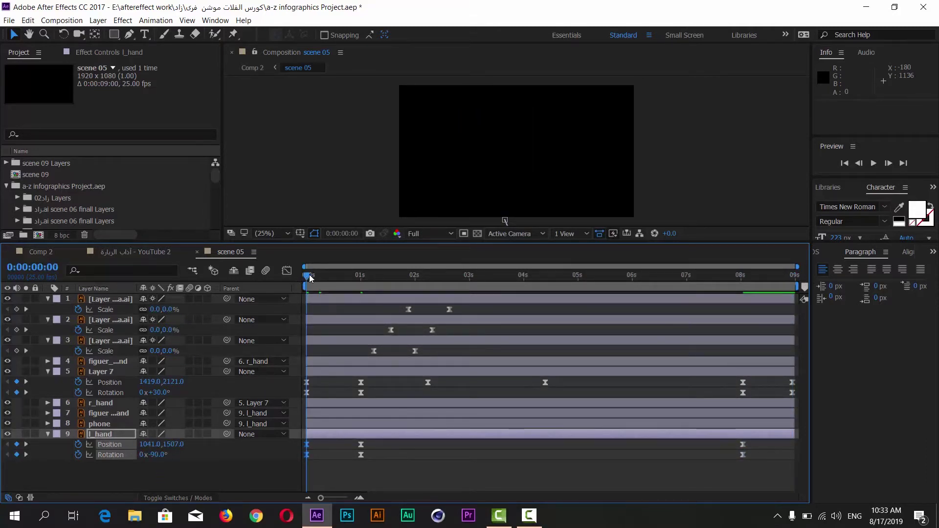
key("ctrl+c")
left_click_drag(304, 278, 811, 289)
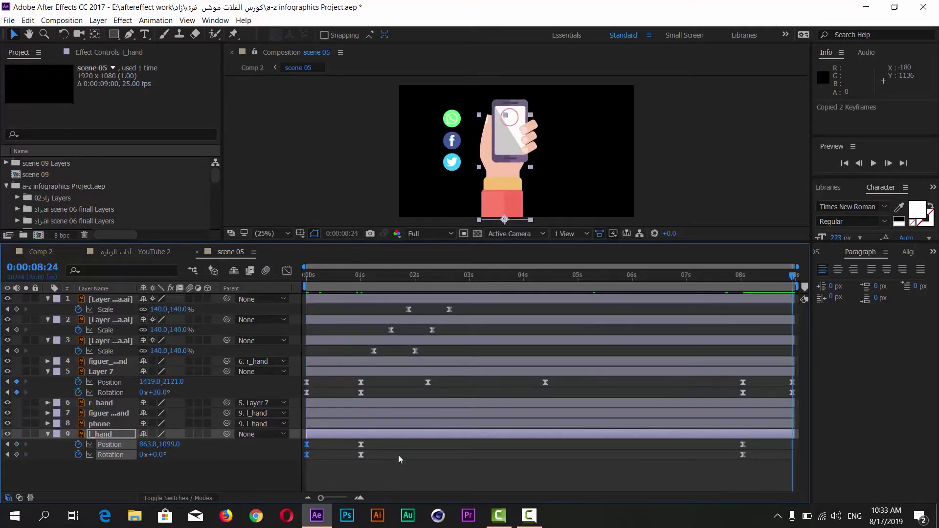
key("ctrl+v")
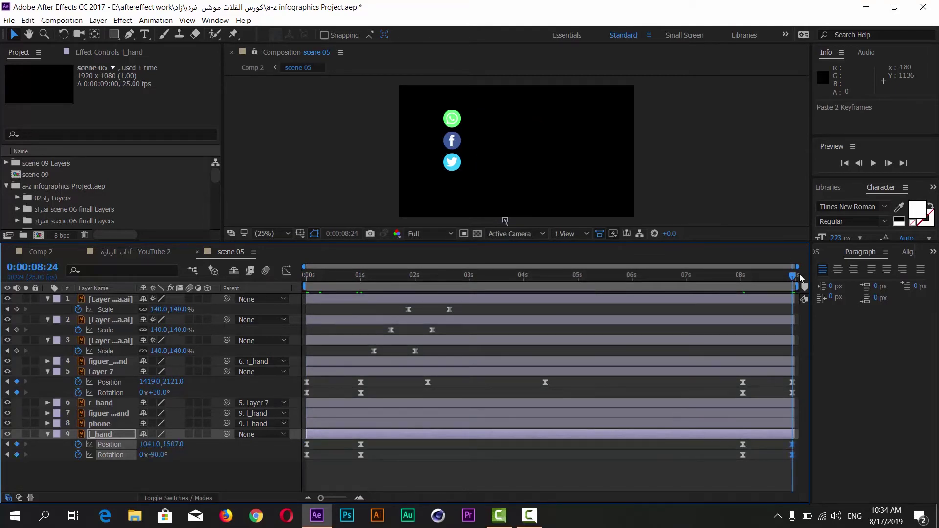
key("space")
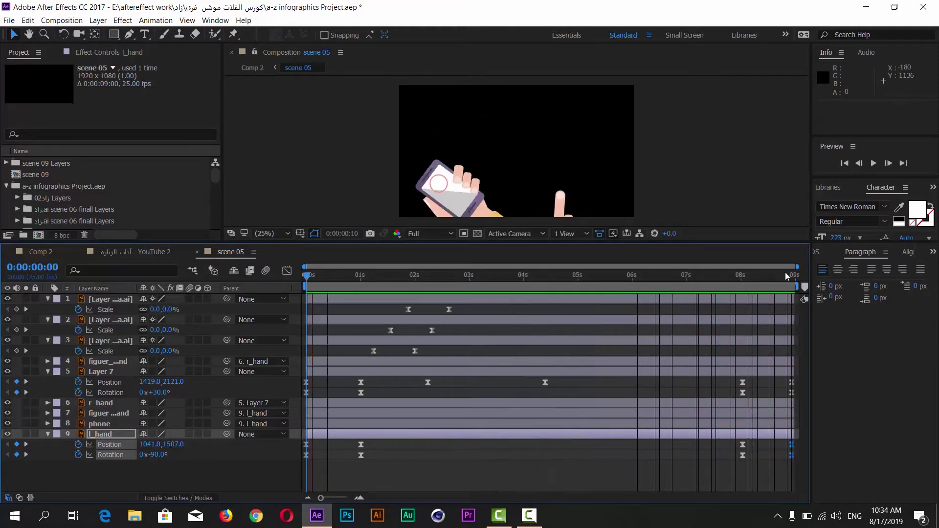
left_click_drag(786, 272, 826, 276)
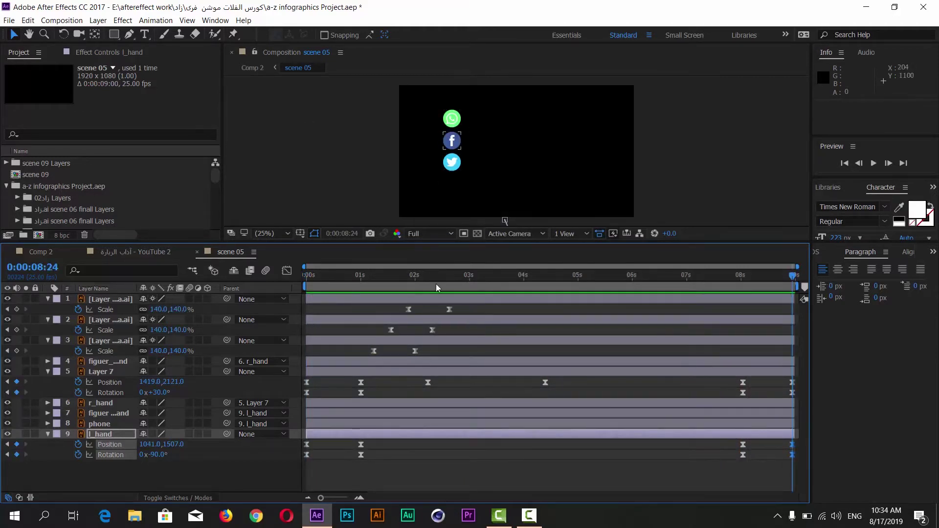
left_click_drag(429, 241, 428, 295)
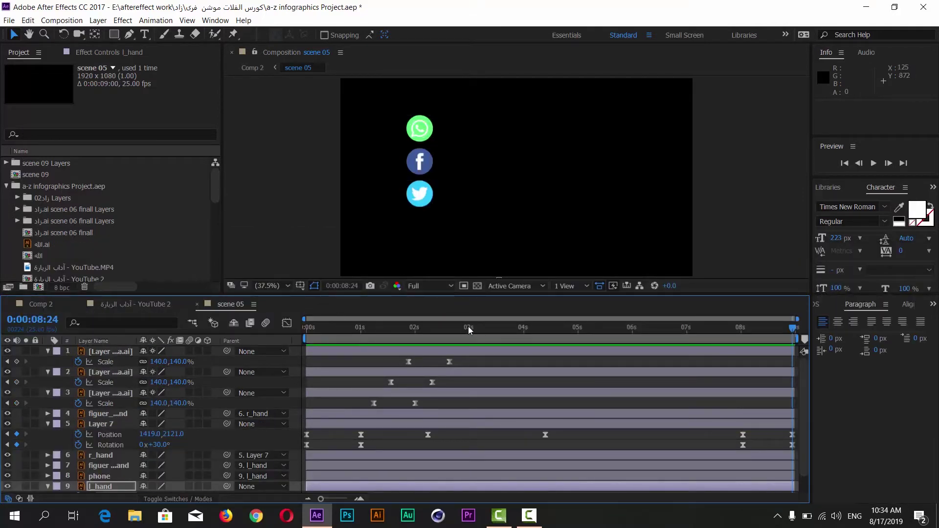
mouse_move(468, 327)
left_mouse_down()
mouse_move(372, 338)
mouse_move(401, 336)
left_mouse_up()
left_click(122, 304)
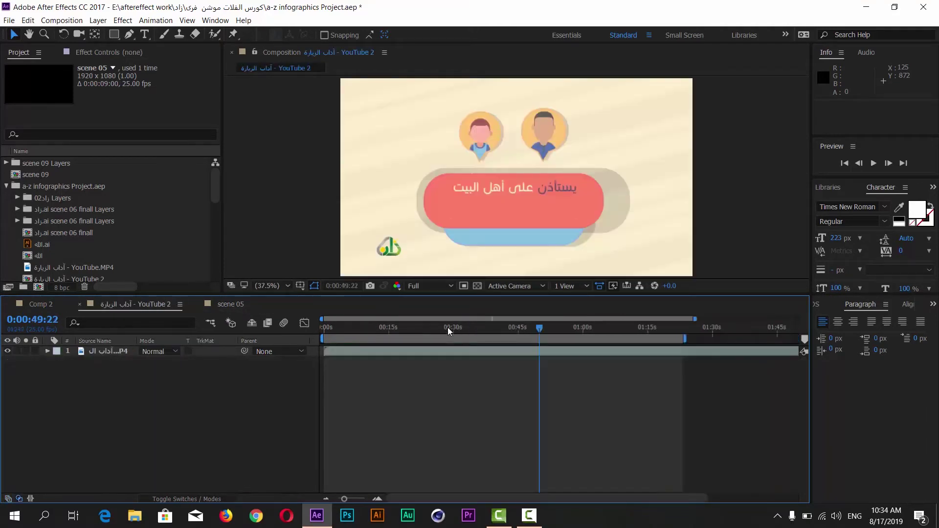
mouse_move(533, 328)
left_mouse_down()
mouse_move(540, 333)
mouse_move(531, 333)
left_mouse_up()
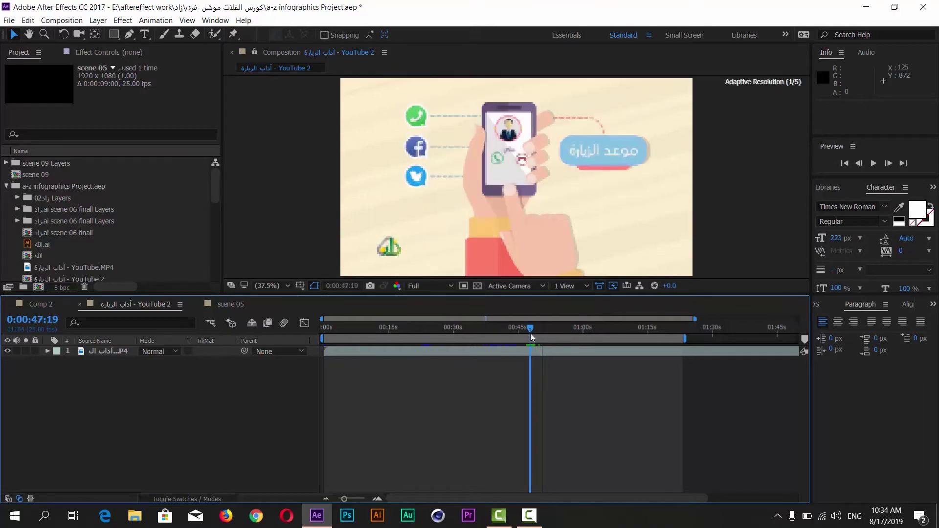
key("space")
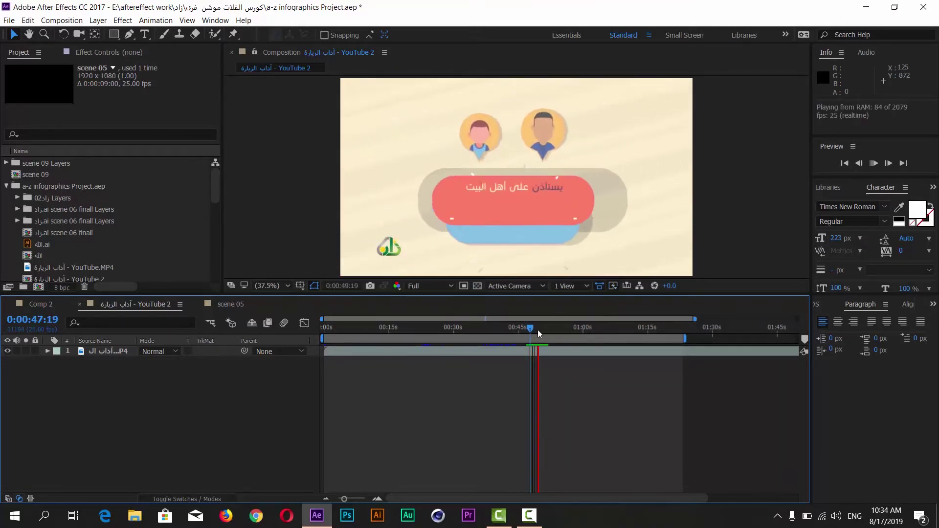
left_click(544, 331)
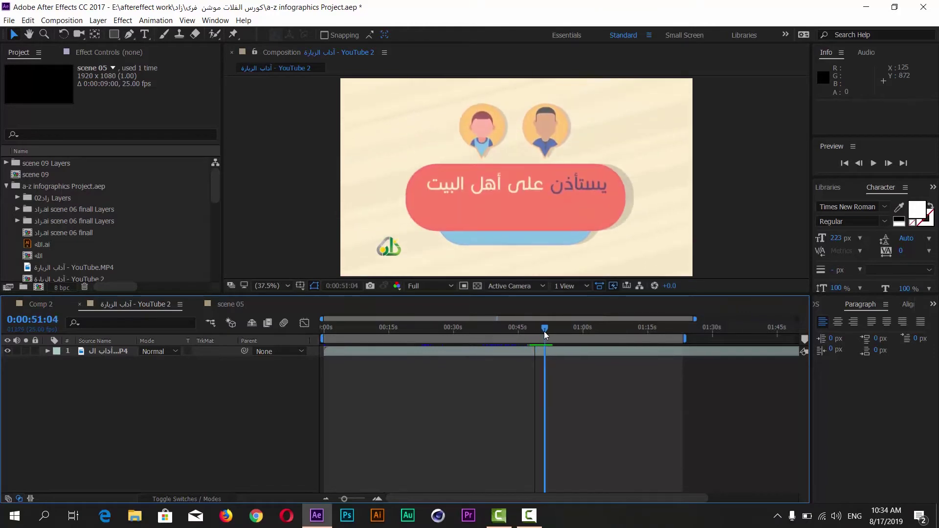
left_click(254, 307)
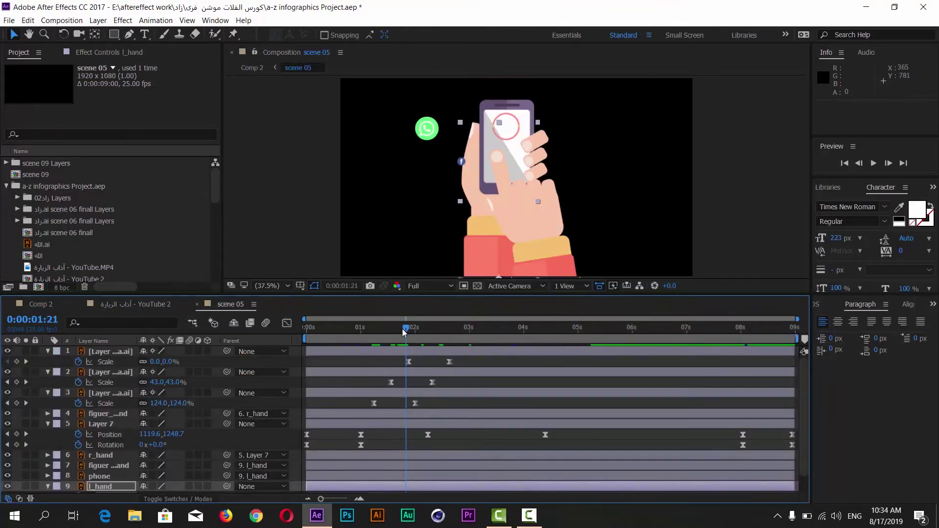
Step: Add Scale keyframes at 8:01 for the three social icon layers
left_click_drag(404, 333, 743, 334)
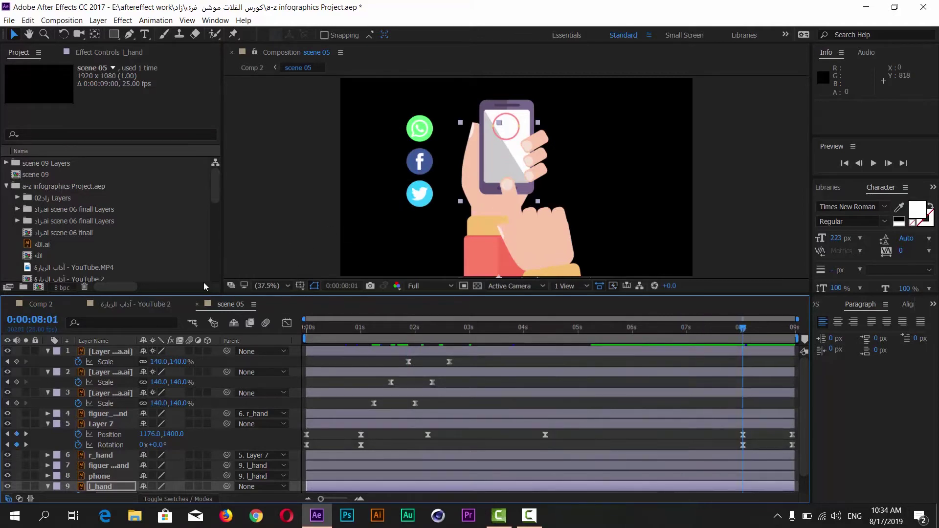
left_click(16, 362)
left_click(16, 382)
left_click(16, 402)
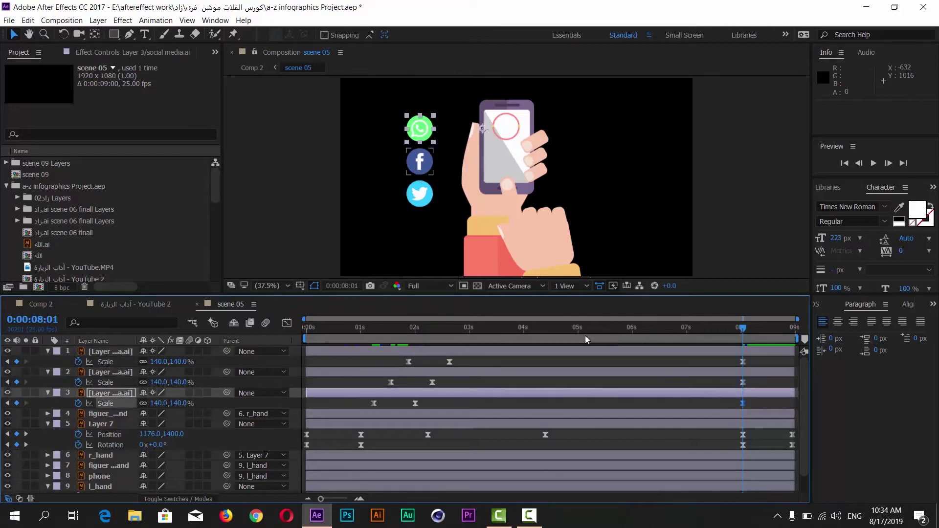
Step: At 8:24, reveal Rotation on the WhatsApp, Facebook and Twitter layers and enable their Rotation stopwatches
left_click_drag(756, 331, 809, 332)
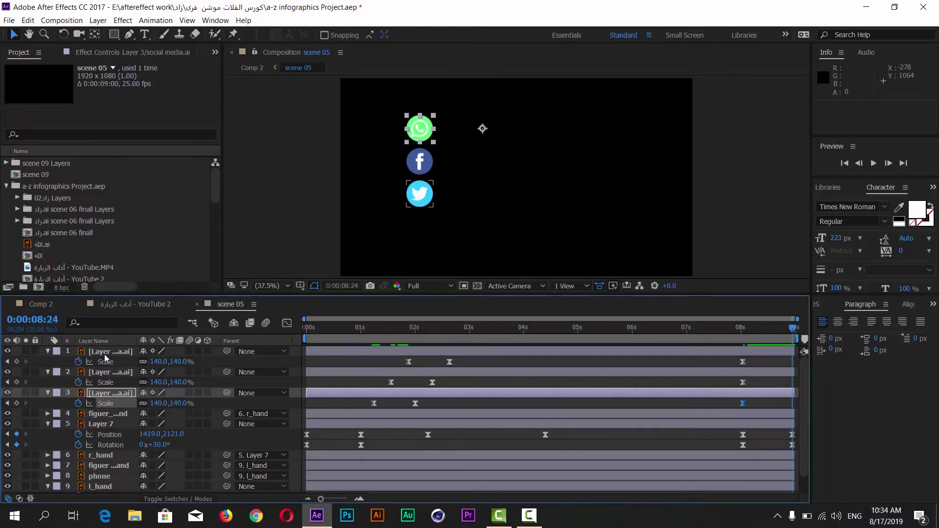
key("shift+r")
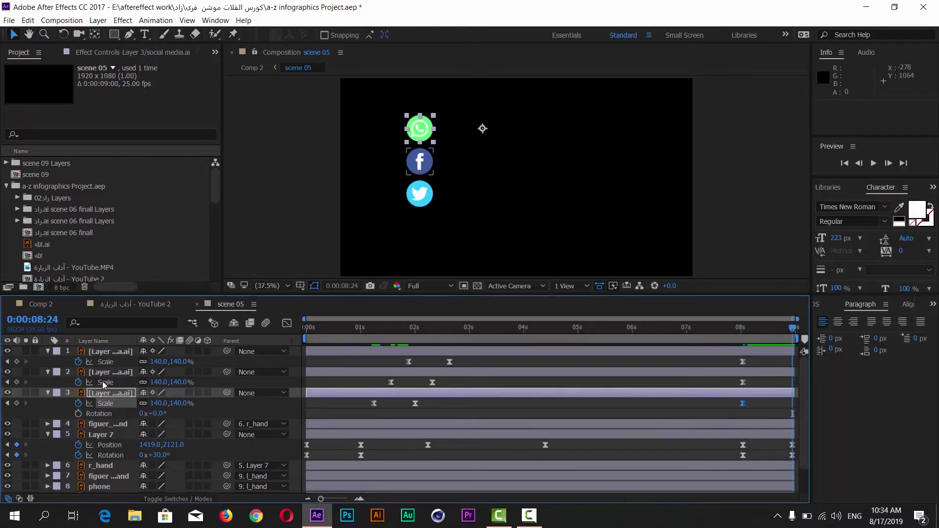
left_click(104, 375)
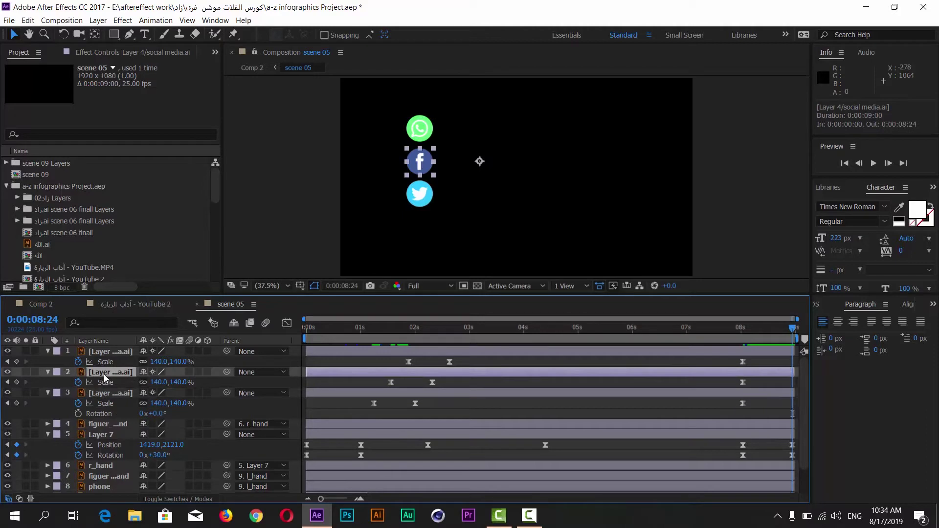
key("shift+r")
left_click(106, 354)
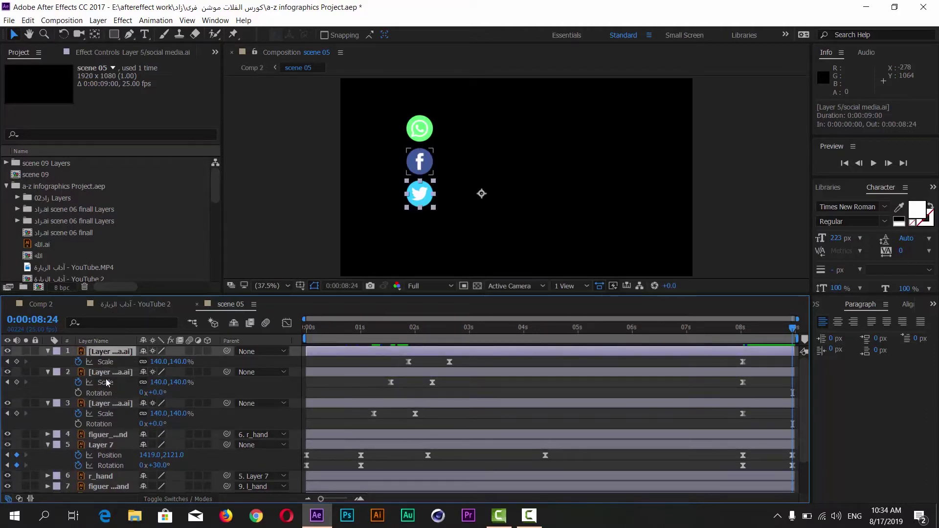
key("shift+r")
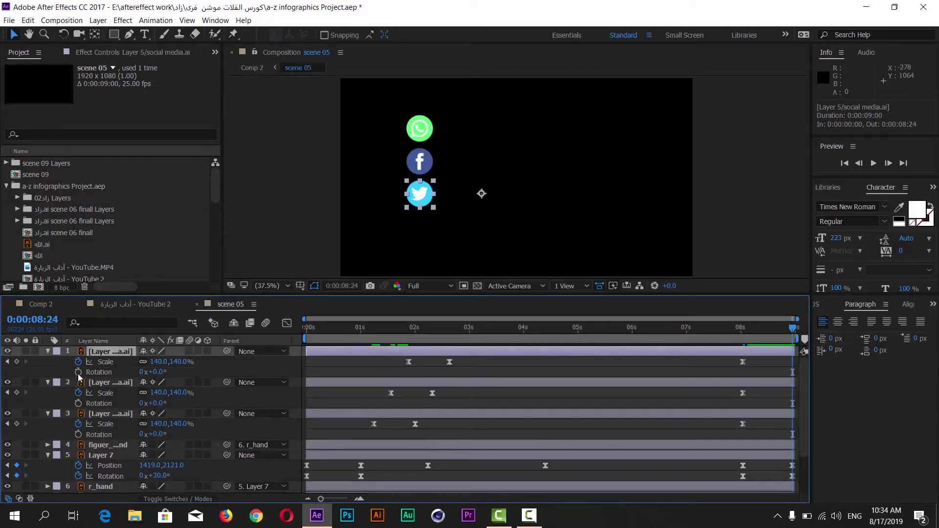
left_click(78, 372)
left_click(79, 403)
left_click(78, 435)
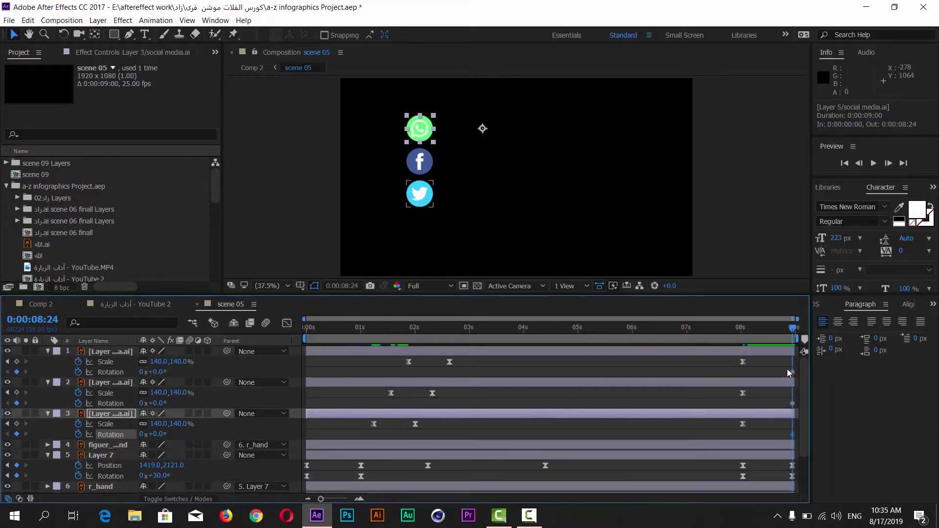
Step: Select the icons' three Rotation keyframes at 8:24 and rotate them to about -51°
left_click_drag(788, 369, 794, 436)
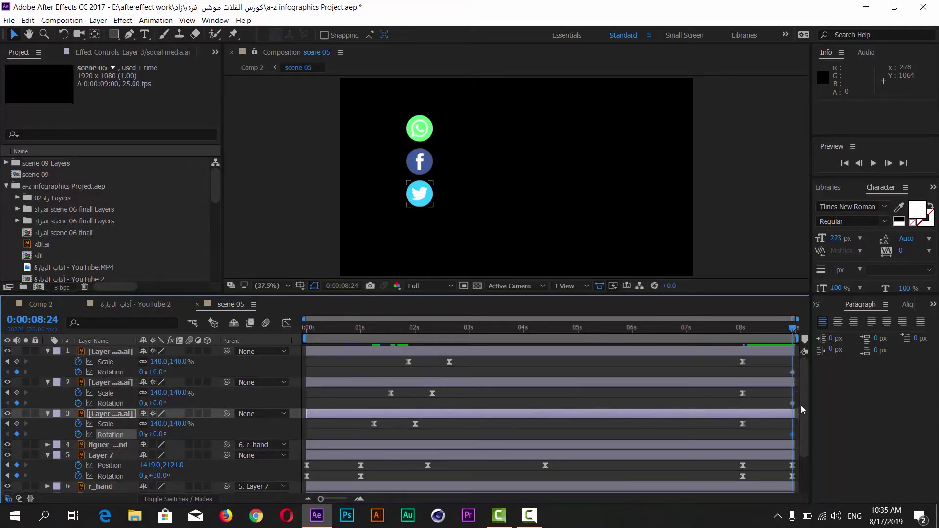
left_click(778, 437)
mouse_move(786, 364)
left_mouse_down()
mouse_move(798, 437)
mouse_move(744, 442)
left_mouse_up()
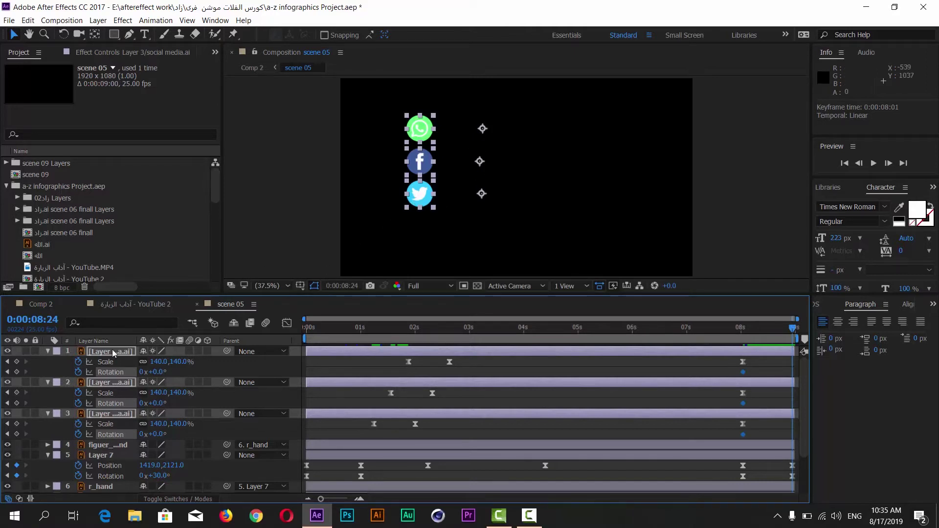
left_click_drag(157, 372, 133, 375)
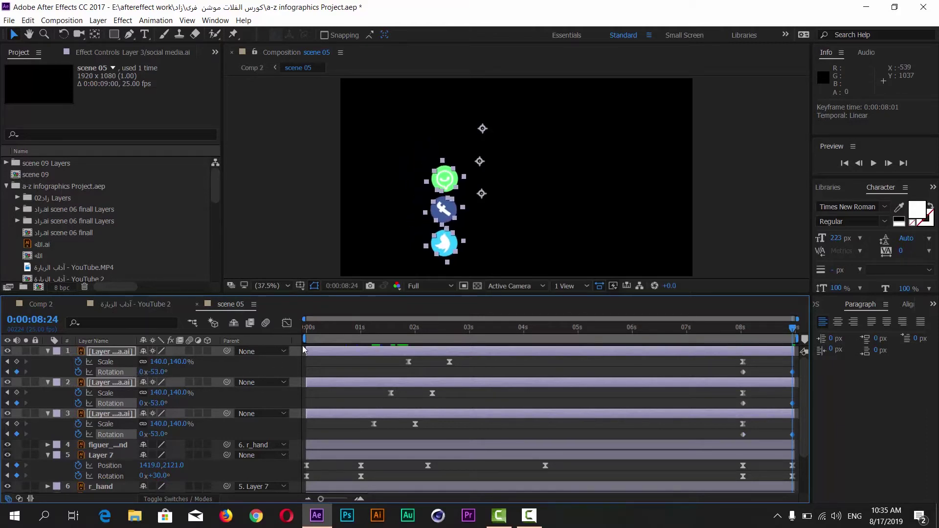
Step: Undo the rotation, keyframe move and Rotation stopwatches, then show the Twitter layer's Position
key("ctrl+z")
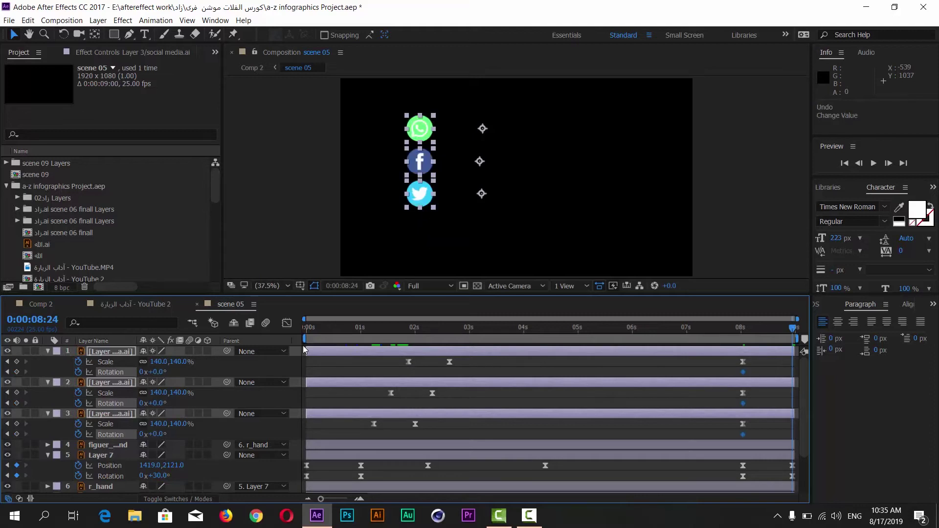
key("ctrl+z")
key("ctrl+z")
key("ctrl+z")
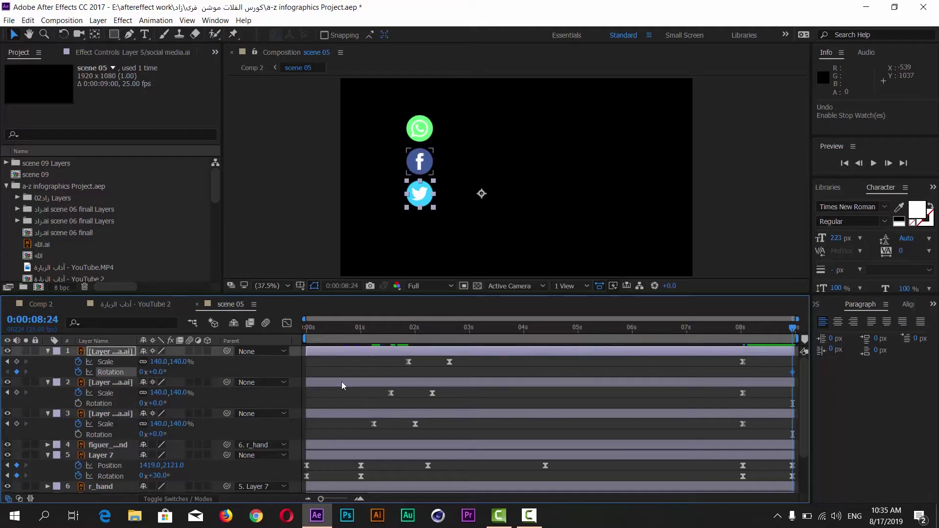
key("ctrl+z")
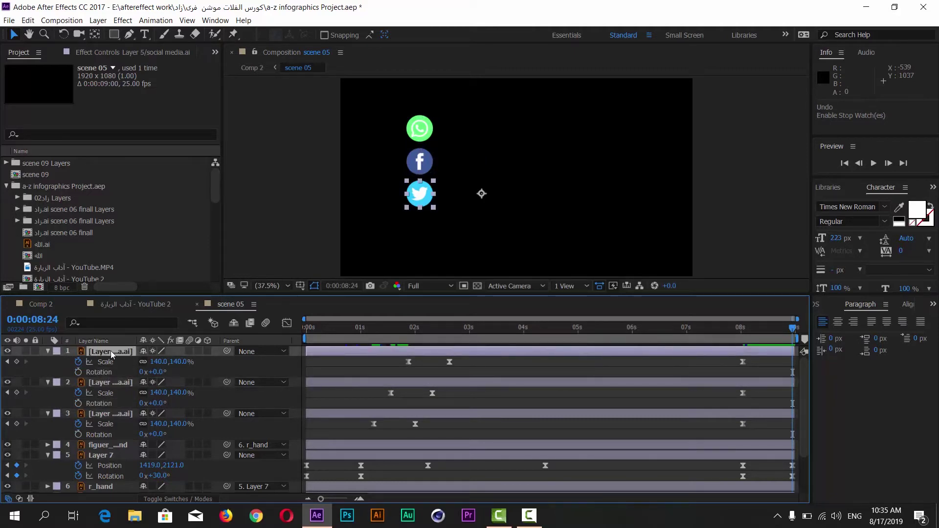
key("p")
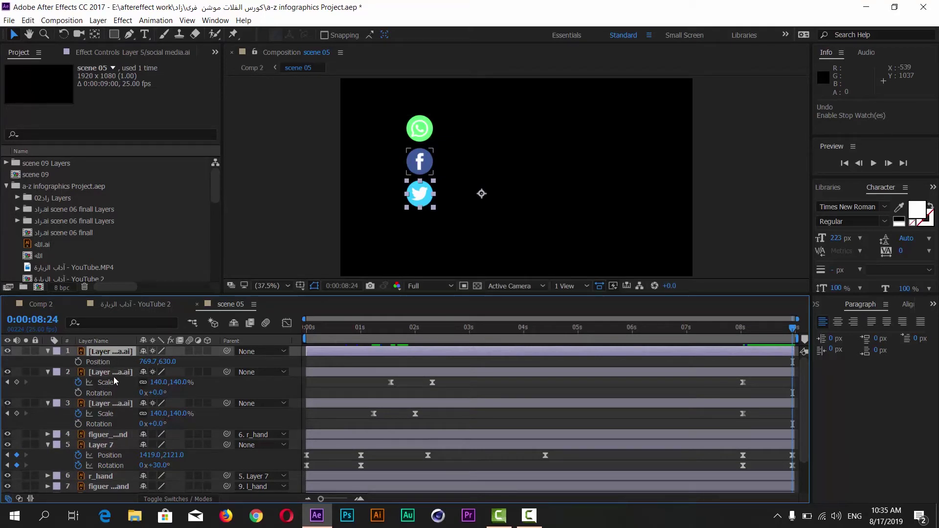
Step: Key the three icons' Position and move them down-left out of frame at 8:24
left_click(112, 376)
key("p")
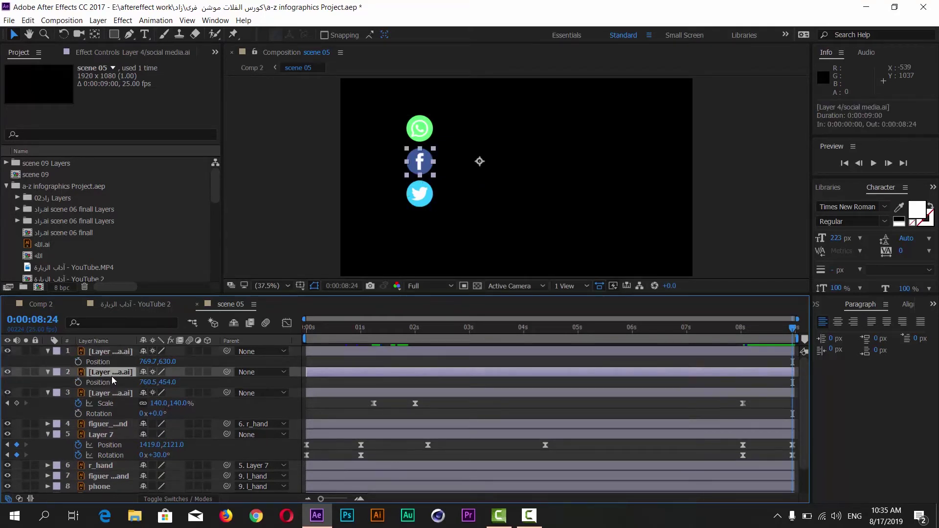
left_click(109, 393)
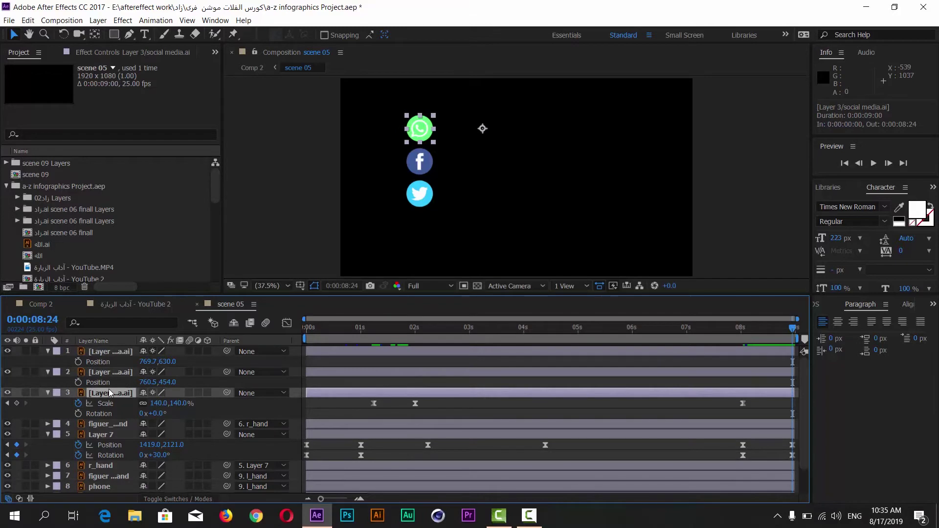
key("p")
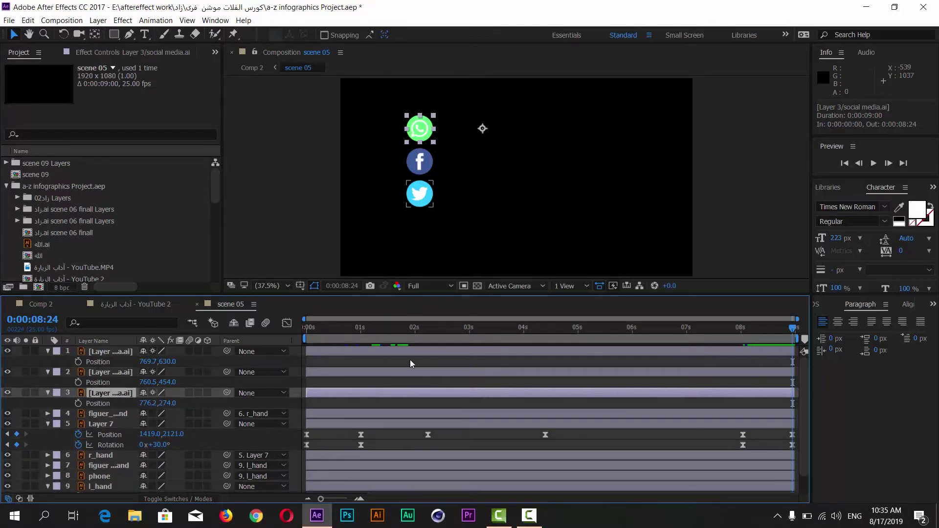
left_click(108, 362)
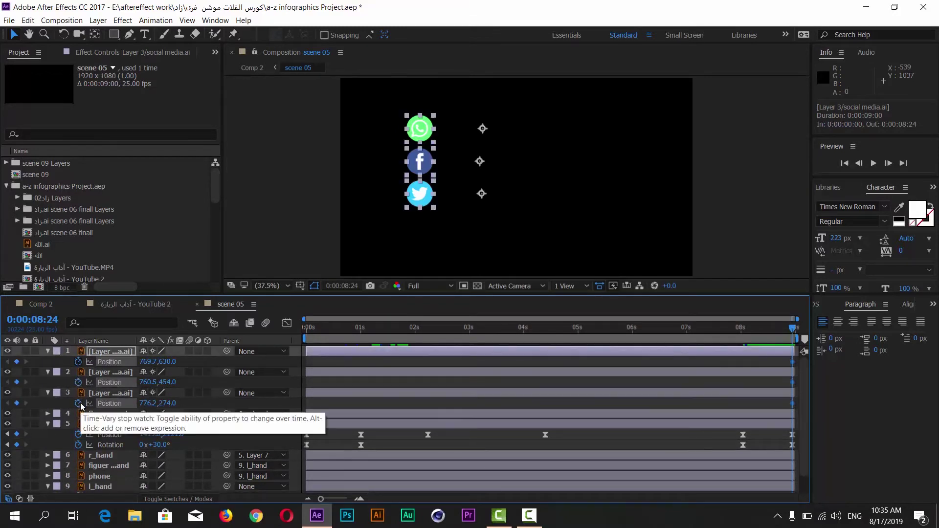
left_click(108, 403, "shift")
left_click(79, 404)
mouse_move(793, 382)
left_mouse_down()
mouse_move(792, 405)
mouse_move(746, 410)
left_mouse_up()
left_click_drag(416, 175, 310, 252)
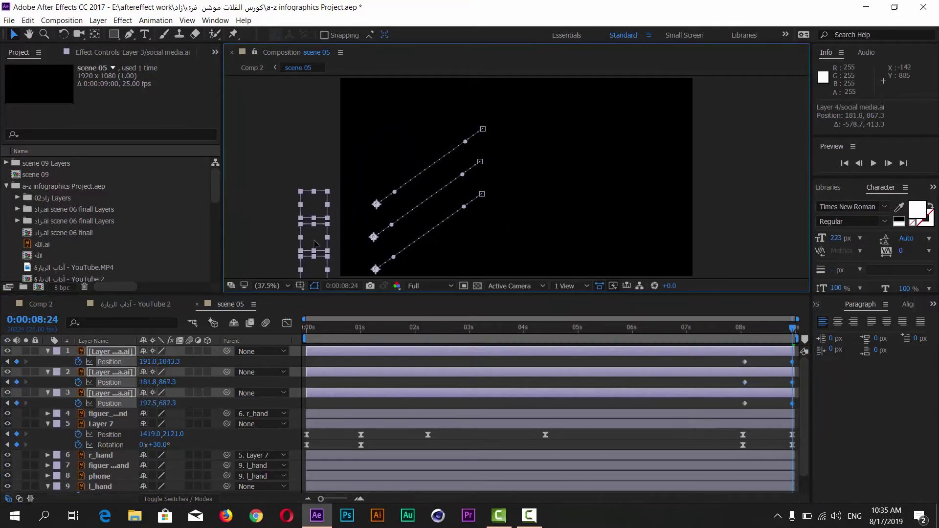
Step: Pull the Bezier handles so each icon's motion path curves upward and smoothly
left_click_drag(398, 193, 400, 165)
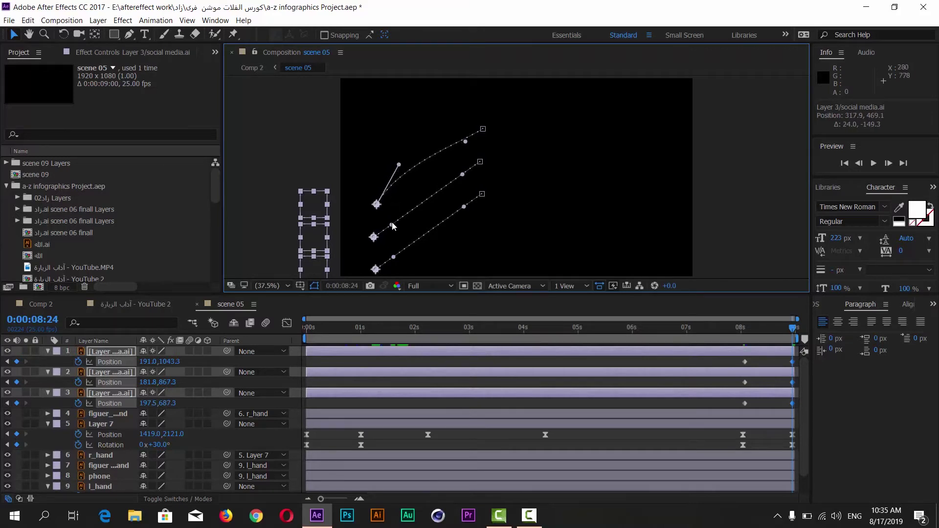
left_click_drag(392, 225, 397, 197)
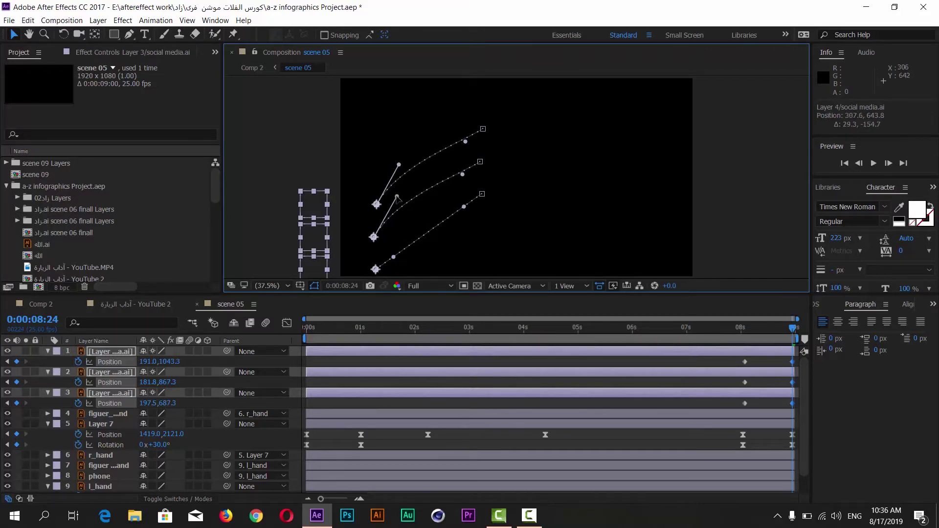
left_click_drag(393, 258, 393, 234)
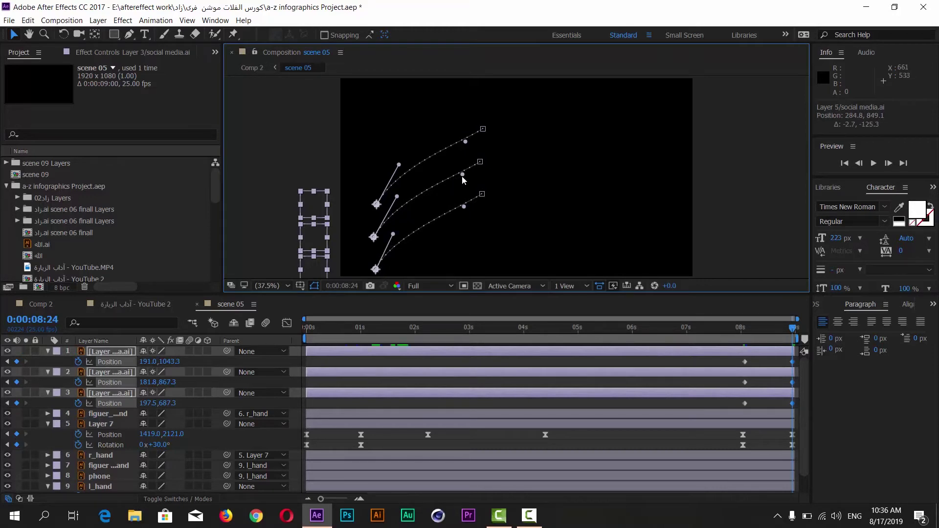
left_click_drag(462, 175, 450, 170)
left_click_drag(463, 207, 450, 199)
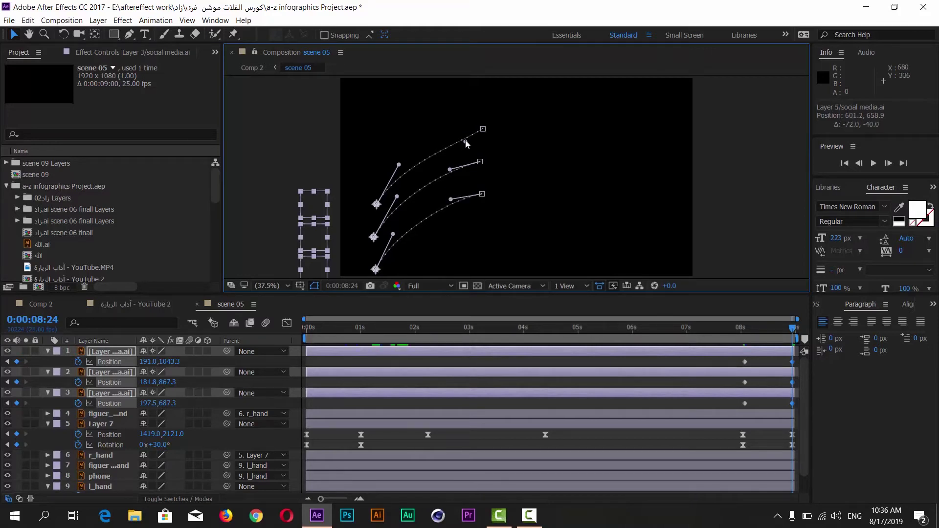
left_click_drag(465, 142, 454, 134)
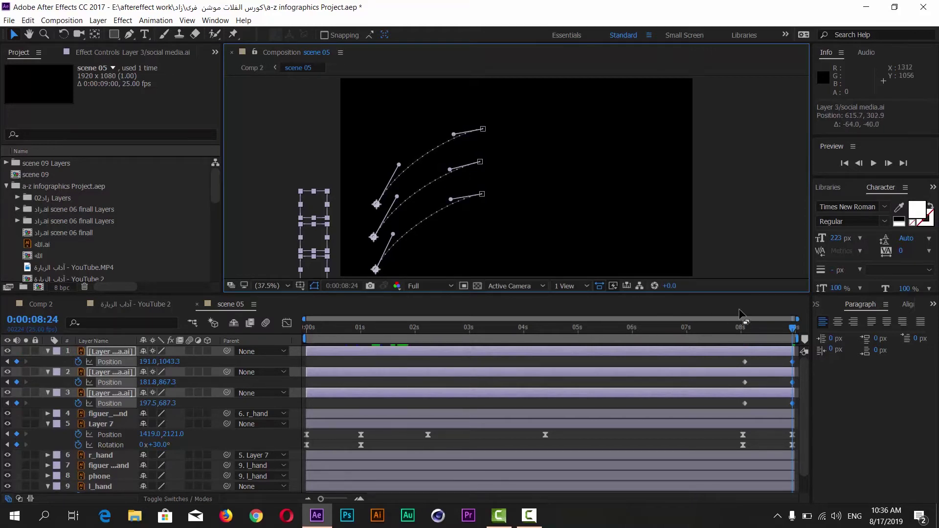
left_click_drag(734, 327, 715, 331)
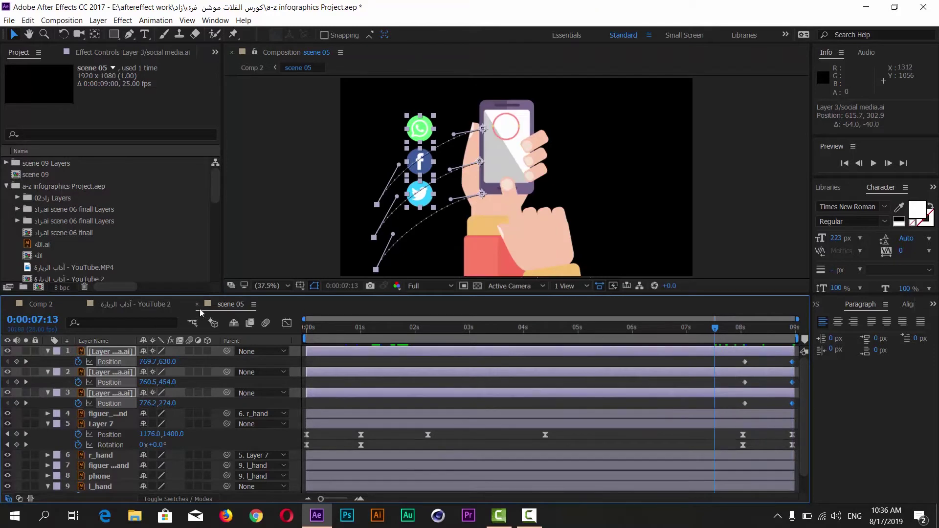
Step: Play scene 05 from the start, stop at 7:20, and drag the Twitter layer a few frames later
left_click_drag(434, 338, 288, 325)
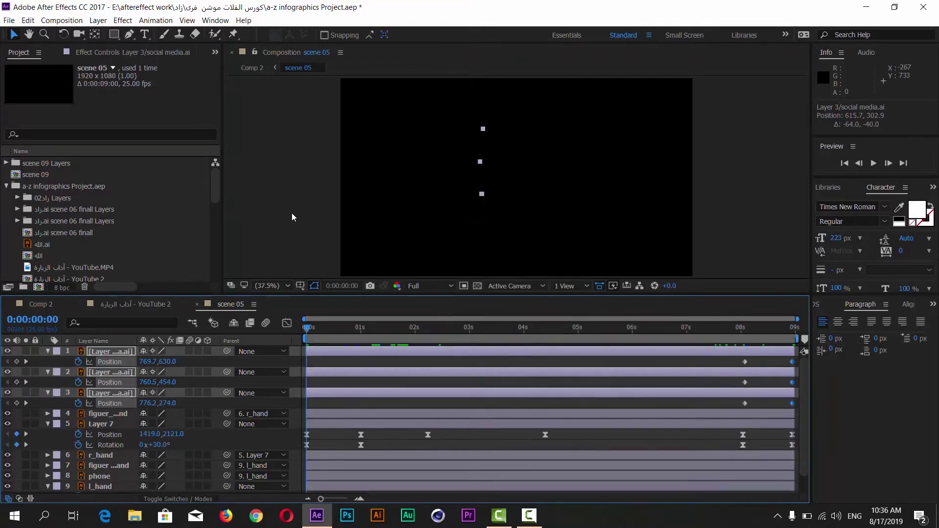
left_click(292, 257)
key("space")
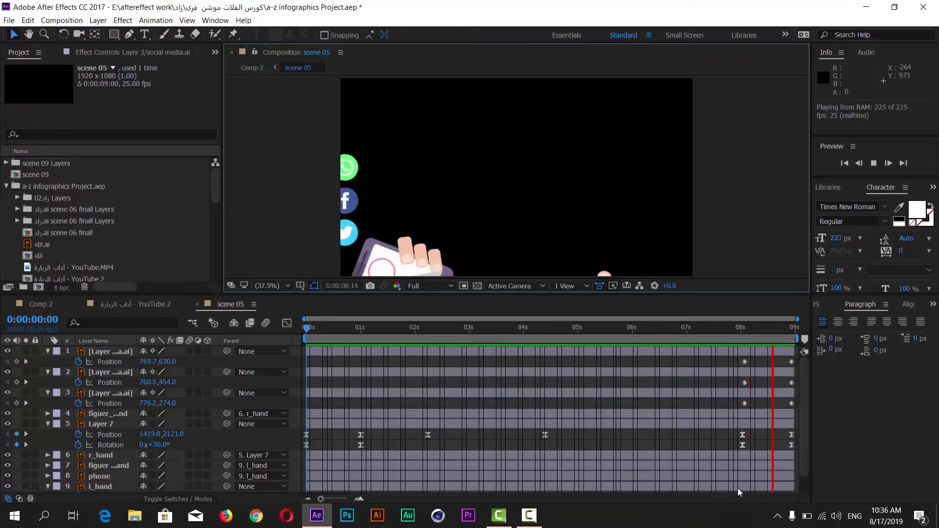
left_click(730, 327)
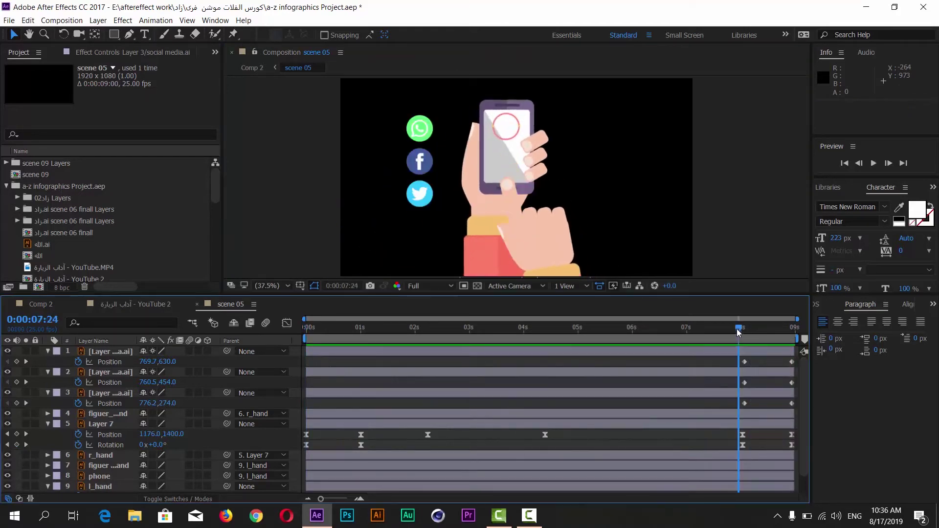
left_click_drag(737, 352, 754, 367)
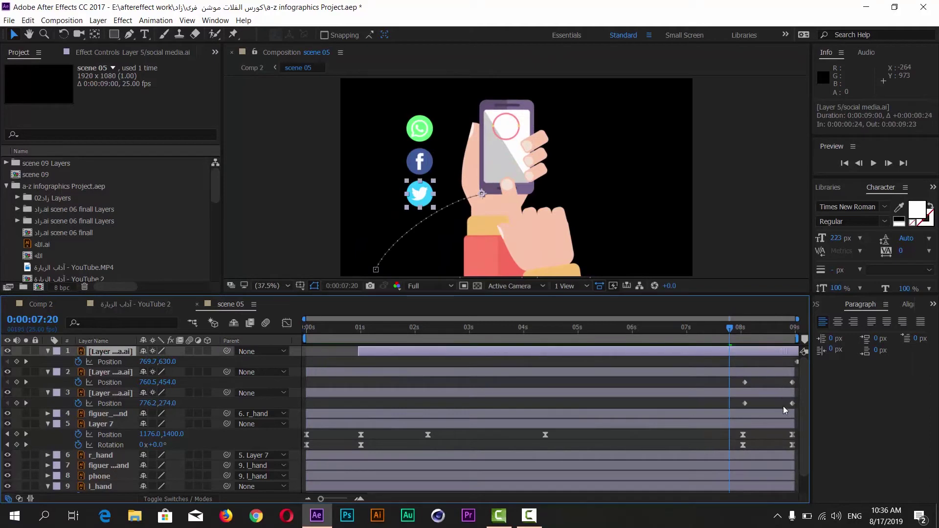
Step: Undo layer 1's time shift, Easy Ease the icon layers' final Position keyframes near 8 s, and return to Comp 2
key("ctrl+z")
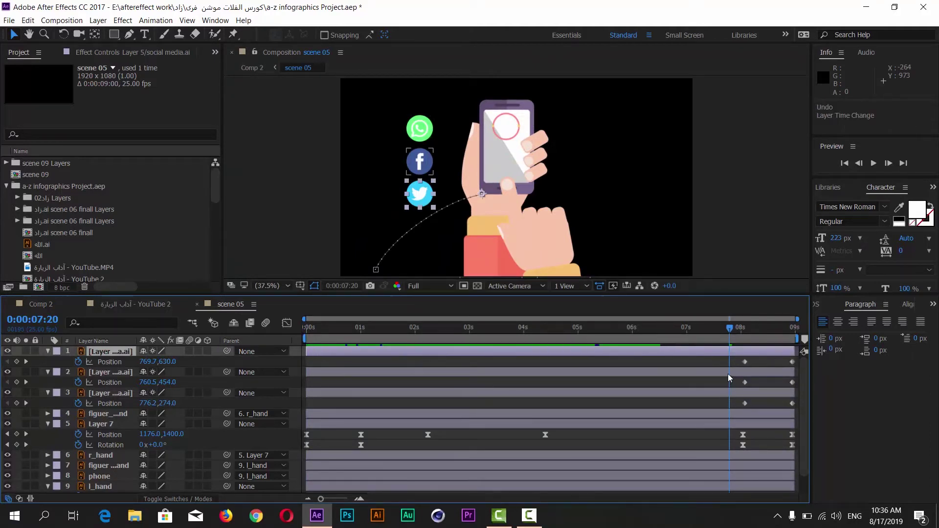
left_click_drag(724, 361, 805, 407)
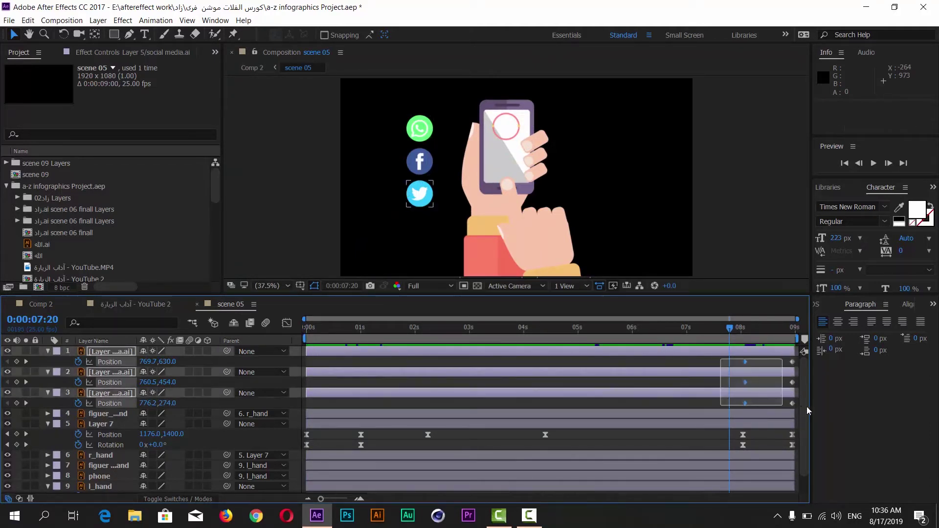
right_click(747, 401)
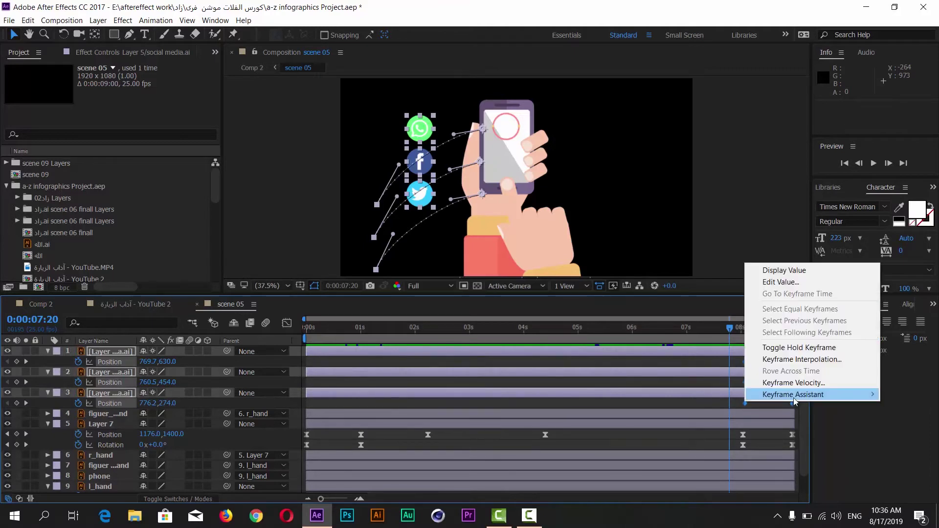
mouse_move(756, 395)
left_click(612, 417)
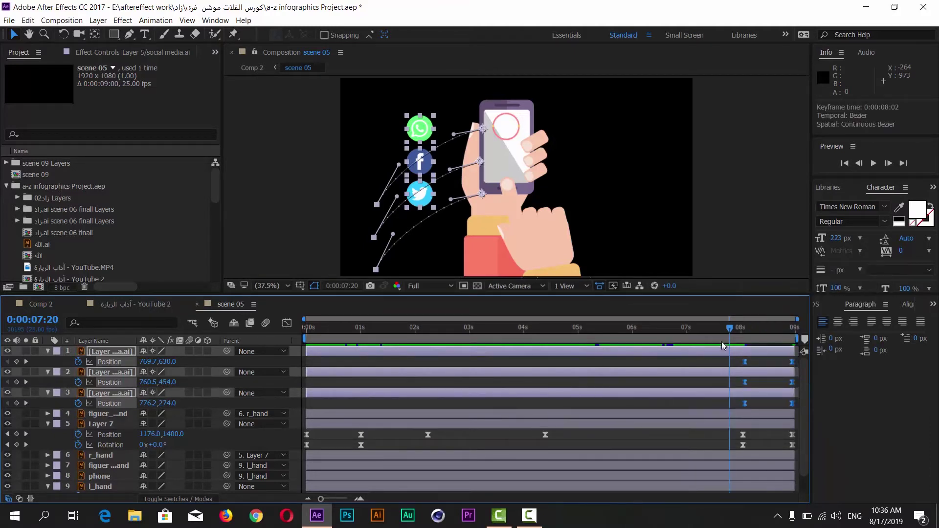
left_click_drag(729, 331, 306, 329)
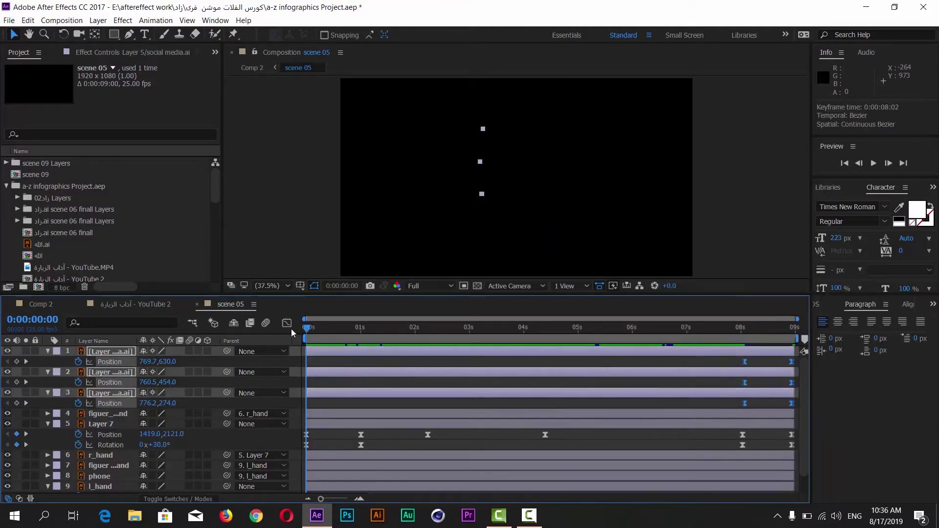
left_click(51, 302)
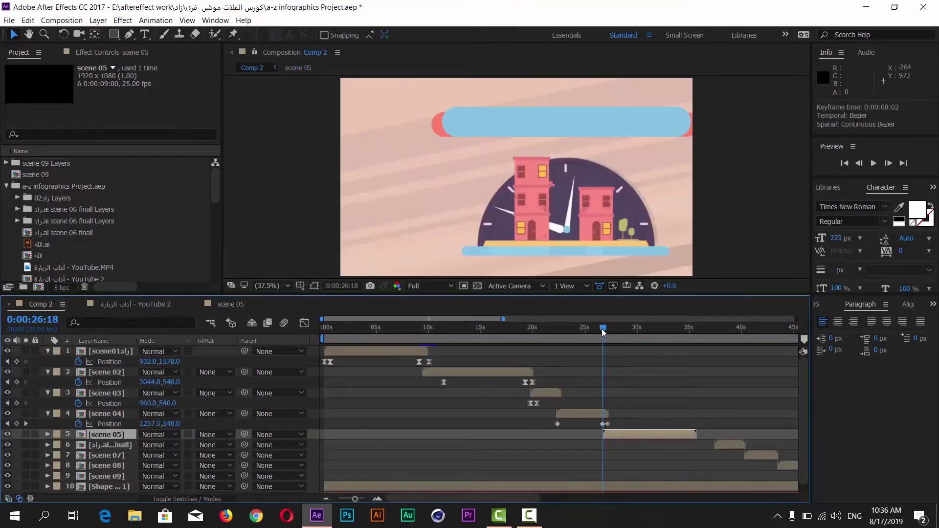
Step: Move Comp 2 forward to the phone scene and collapse the expanded properties of layers 1–4
left_click(606, 327)
left_click_drag(613, 327, 700, 336)
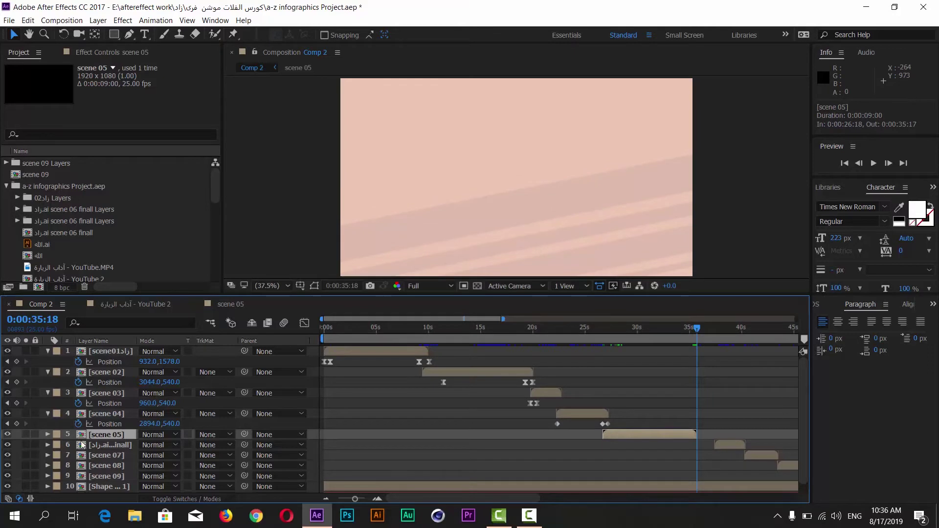
left_click(47, 352)
left_click(47, 362)
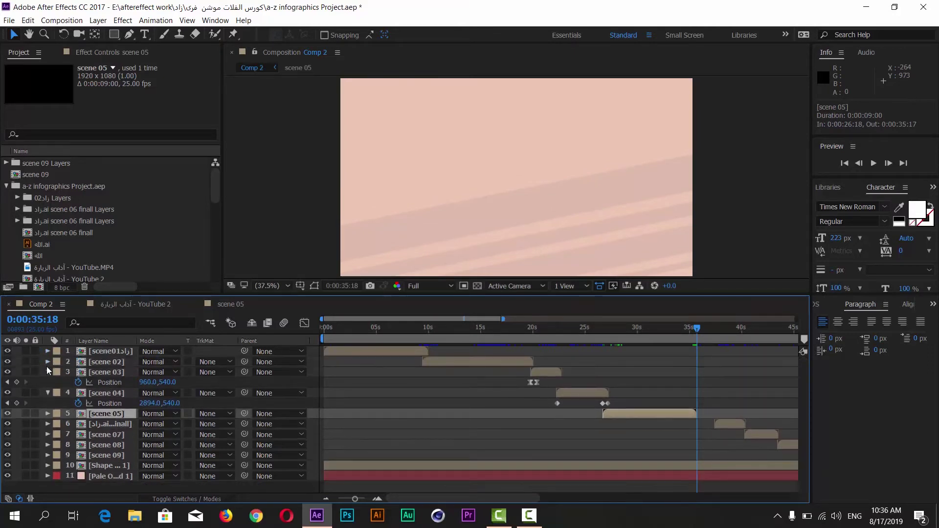
left_click(49, 372)
left_click(48, 363)
left_click(47, 372)
left_click(46, 385)
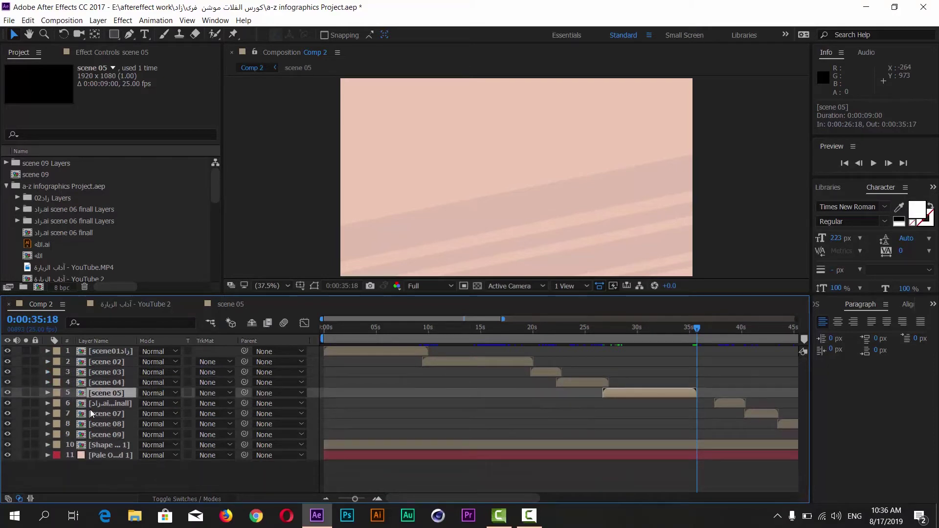
Step: Slide the scene 06 layer to start at 0:00:35:19, directly after scene 05
left_click(118, 406)
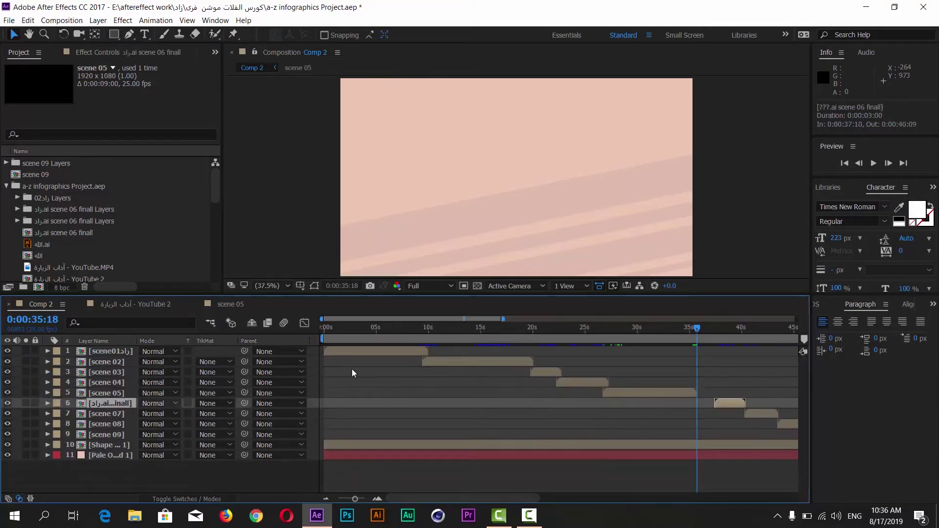
left_click_drag(740, 403, 723, 405)
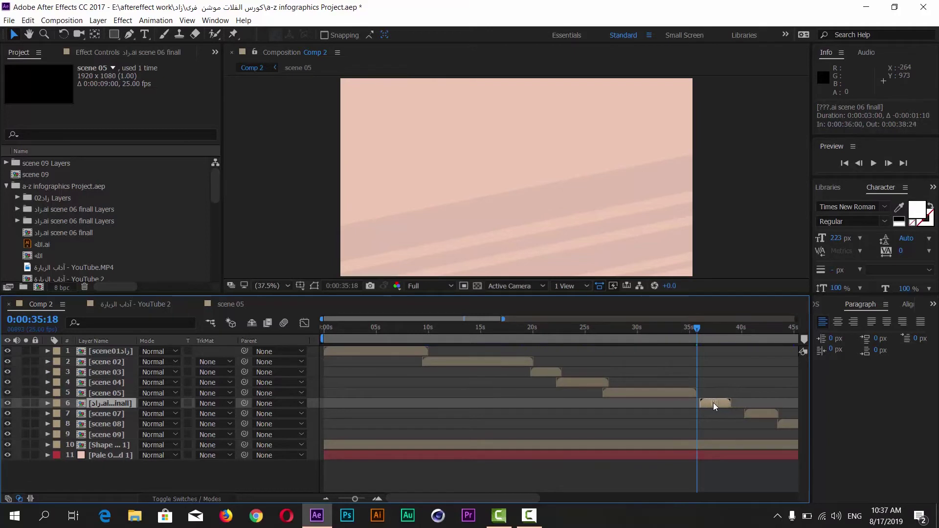
left_click(136, 304)
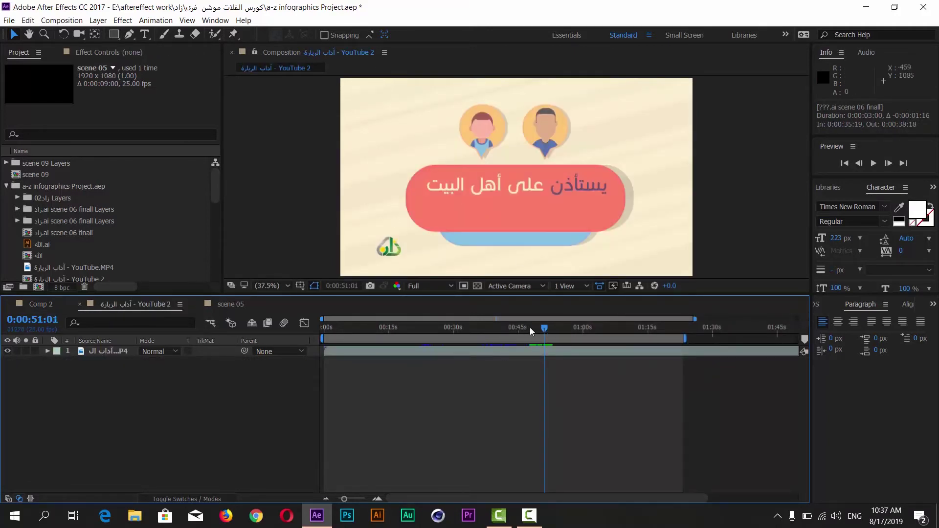
Step: Preview the reference video from 0:00:48:05
left_click_drag(540, 328, 532, 329)
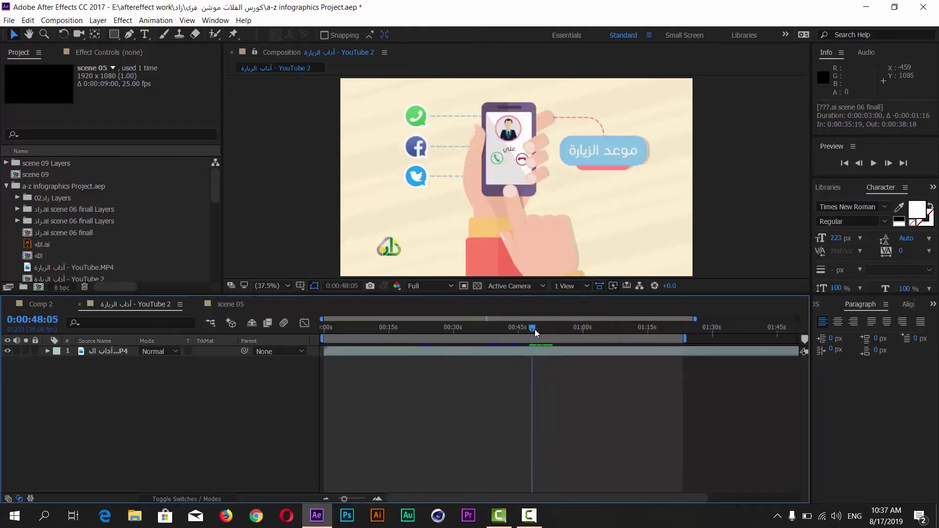
key("space")
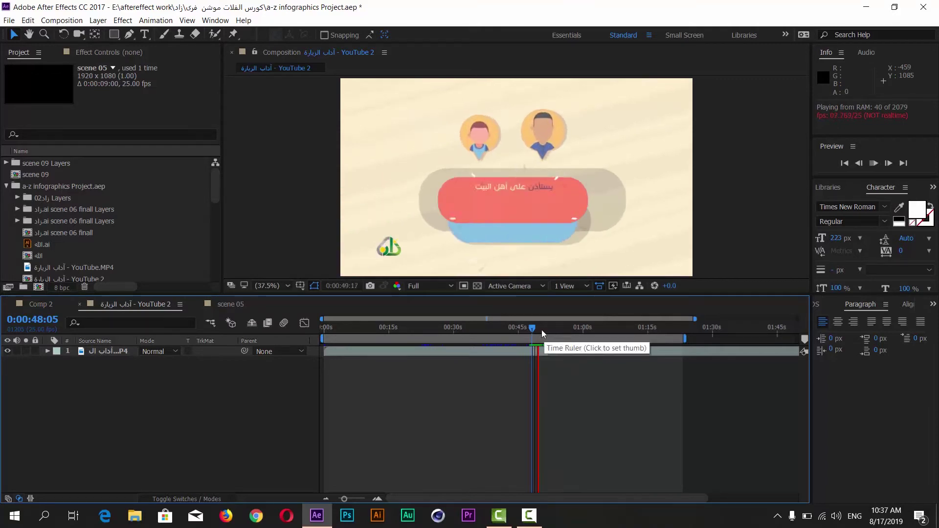
left_click(532, 330)
key("space")
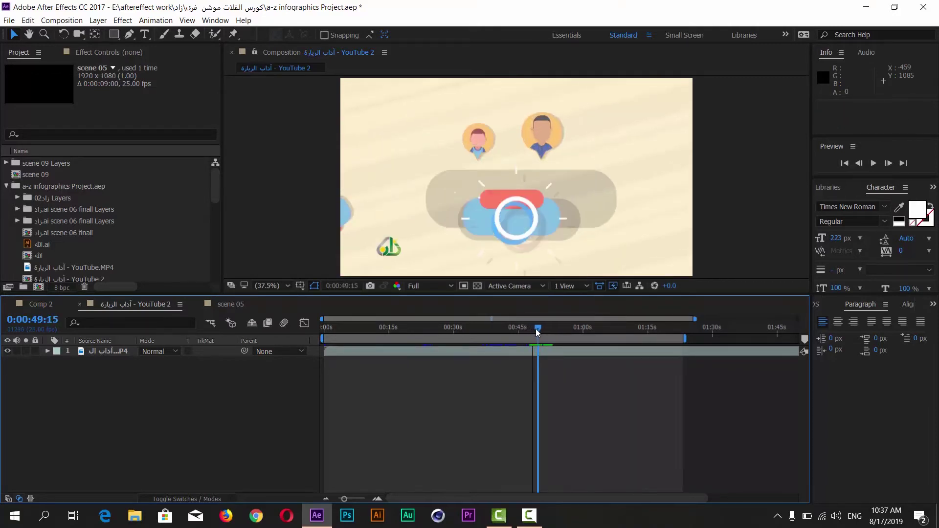
Step: Close the scene 05 timeline to get back to Comp 2
left_click(218, 305)
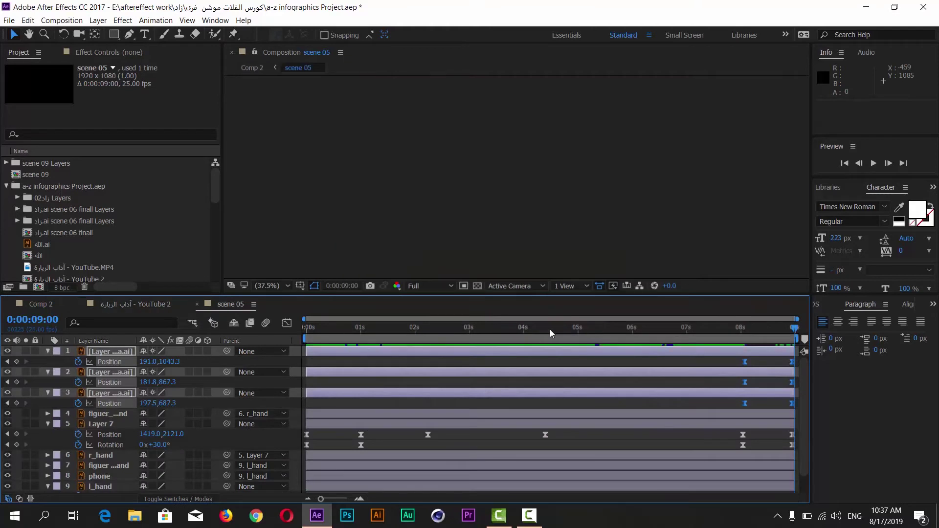
left_click(198, 305)
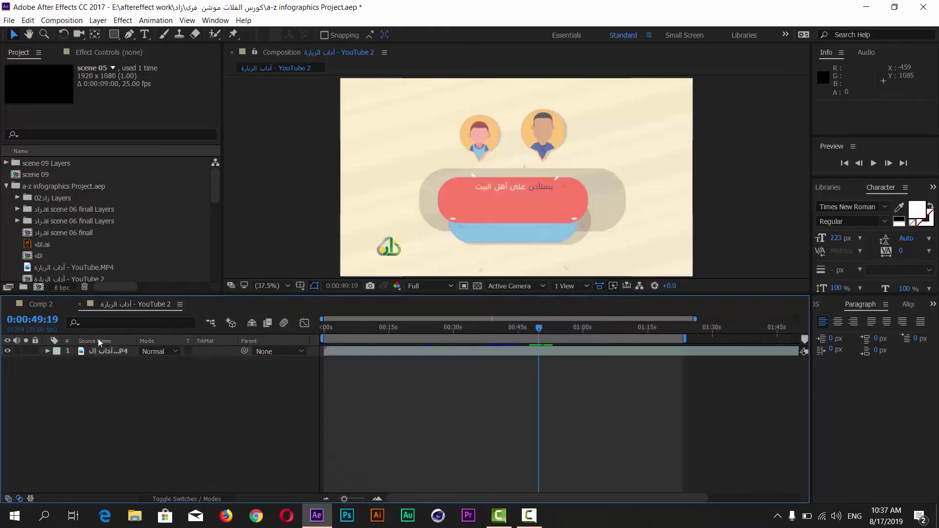
left_click(49, 304)
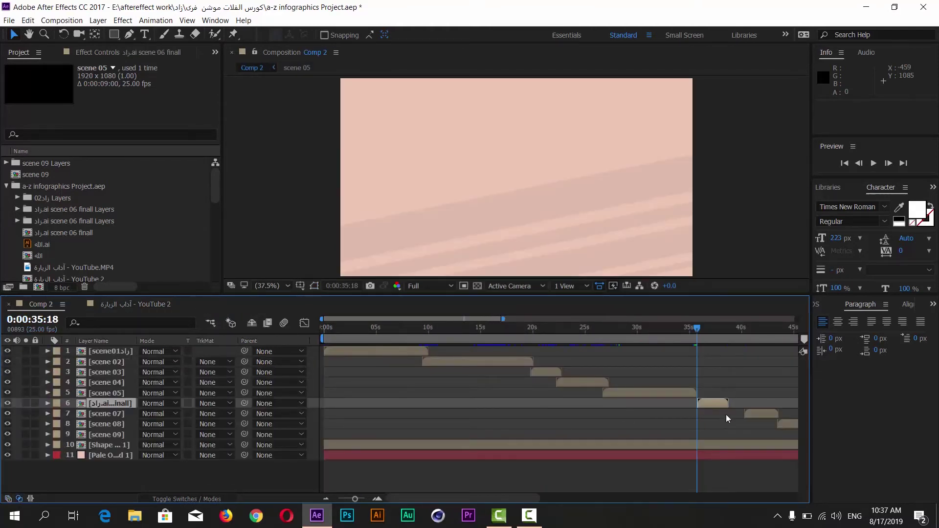
Step: Open the scene 06 finall precomp, preview its start, and close it back to Comp 2
double_click(714, 403)
left_click_drag(398, 337, 378, 337)
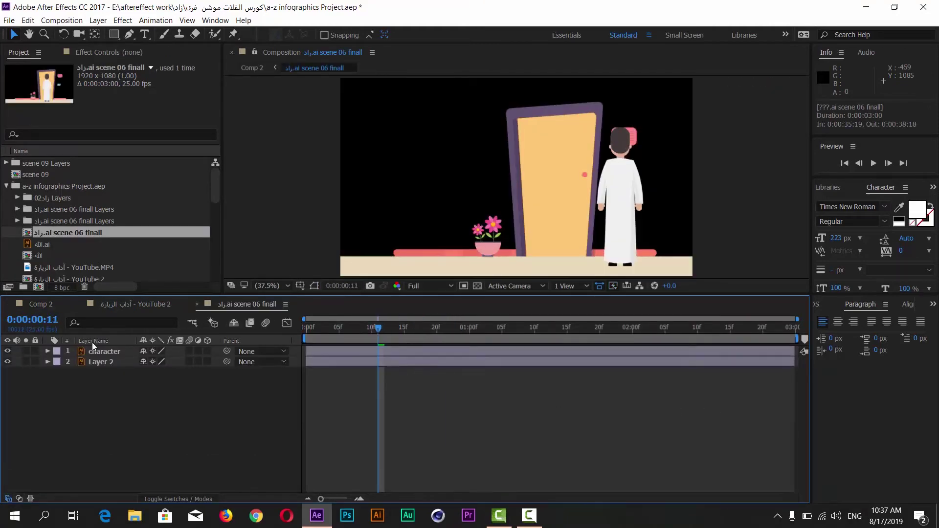
left_click(197, 304)
left_click(58, 305)
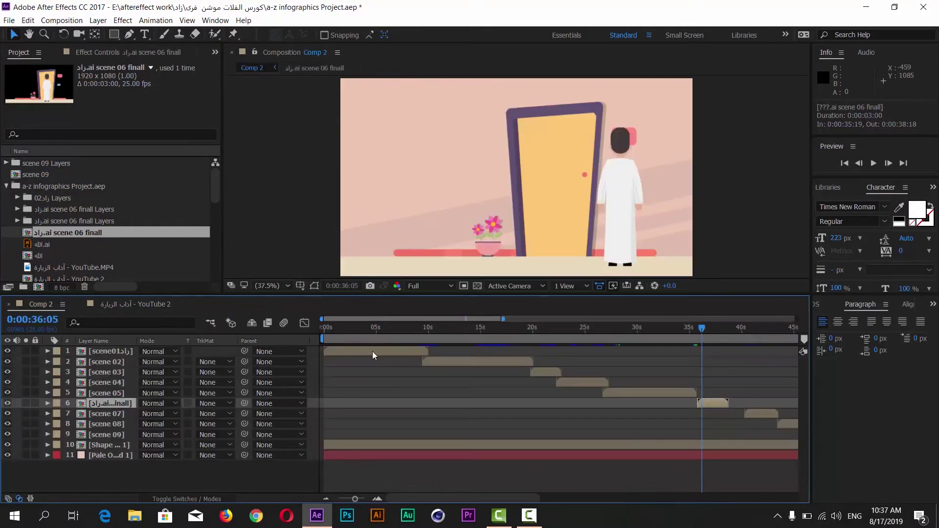
Step: Scrub into scene 07 and zoom the Comp 2 timeline out to show the whole sequence
left_click(98, 415)
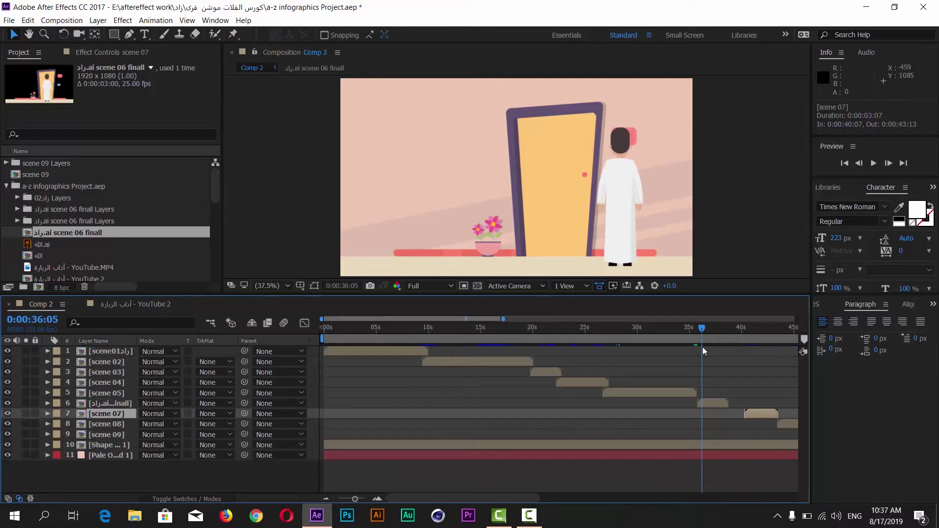
mouse_move(706, 333)
left_mouse_down()
mouse_move(737, 340)
mouse_move(726, 349)
mouse_move(777, 350)
left_mouse_up()
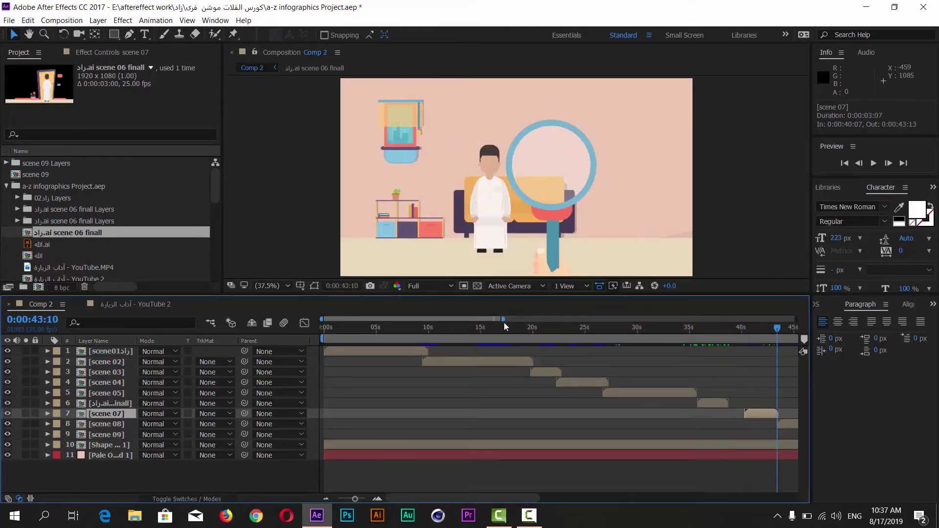
left_click_drag(504, 319, 658, 319)
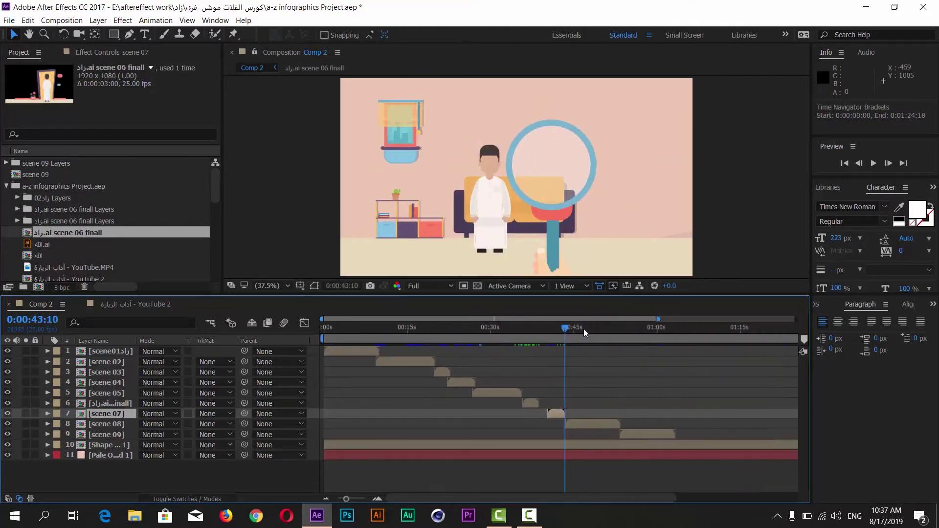
left_click_drag(583, 329, 510, 337)
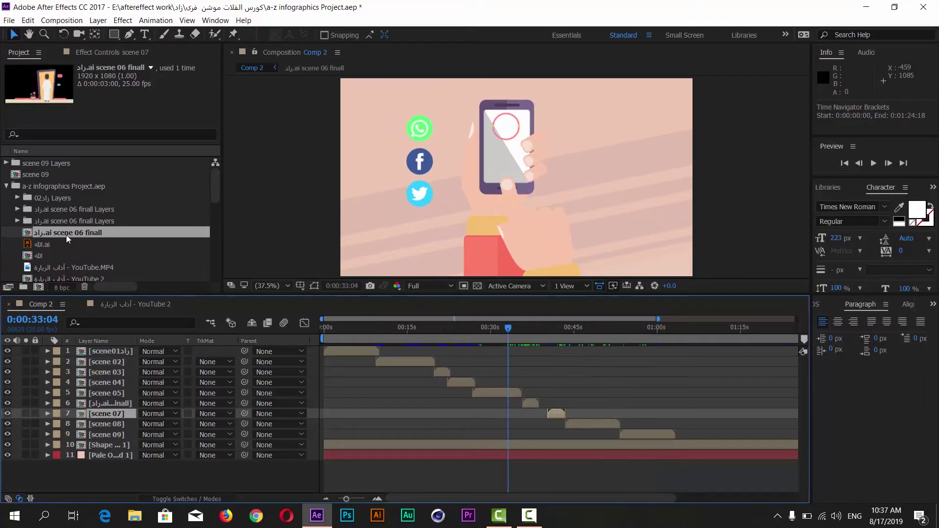
left_click(102, 374)
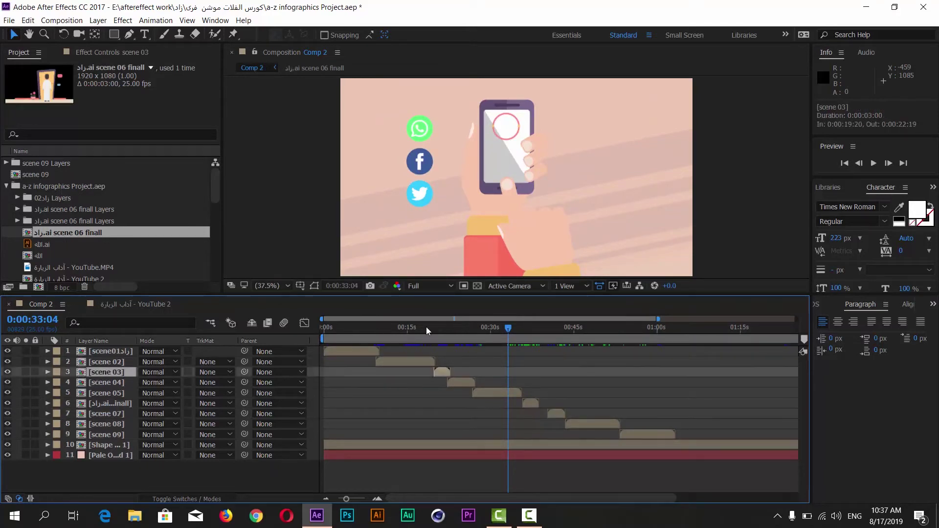
Step: Collapse the a-z infographics Project.aep folder in the Project panel and clear the selection
left_click_drag(462, 328, 441, 329)
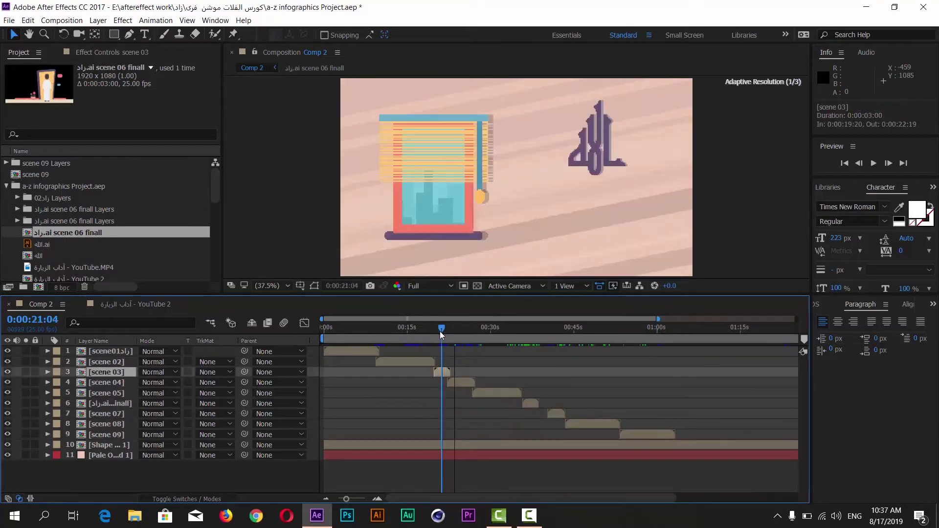
scroll(61, 238, "down", 2)
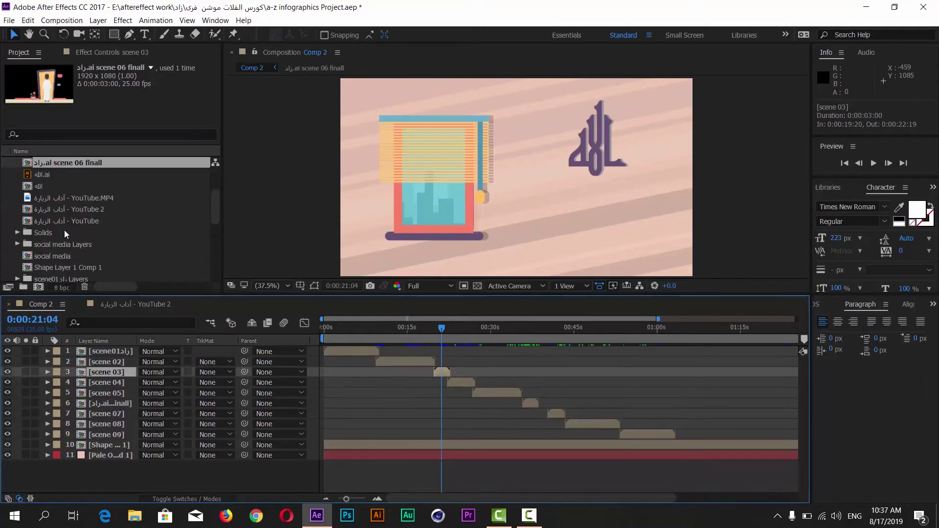
scroll(58, 245, "down", 1)
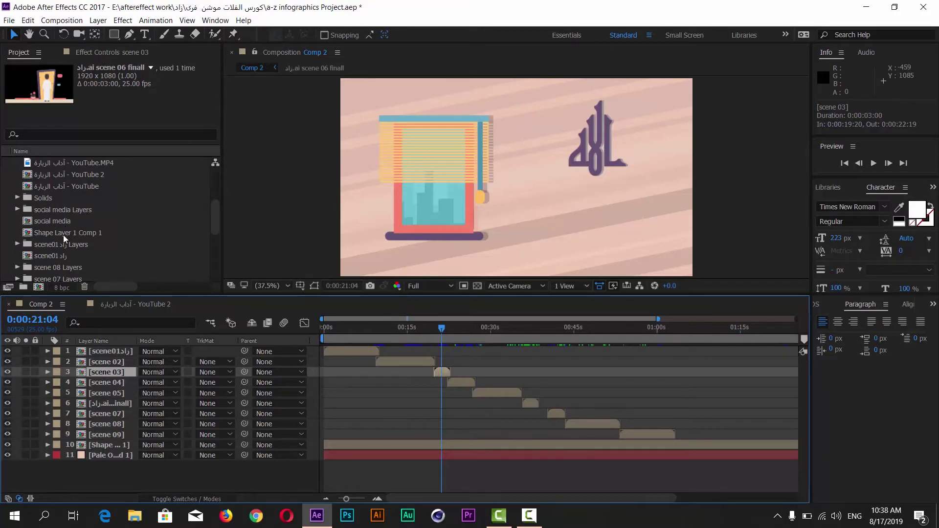
scroll(70, 247, "down", 2)
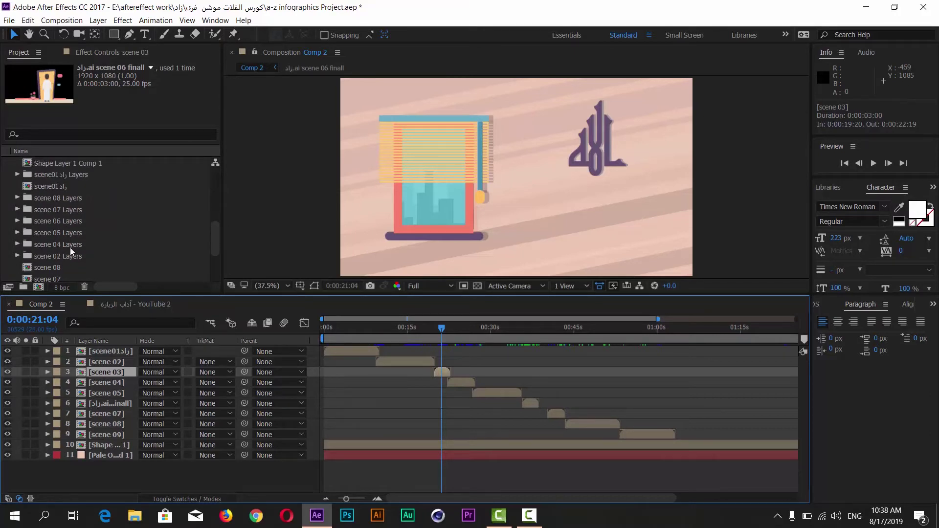
scroll(70, 247, "down", 1)
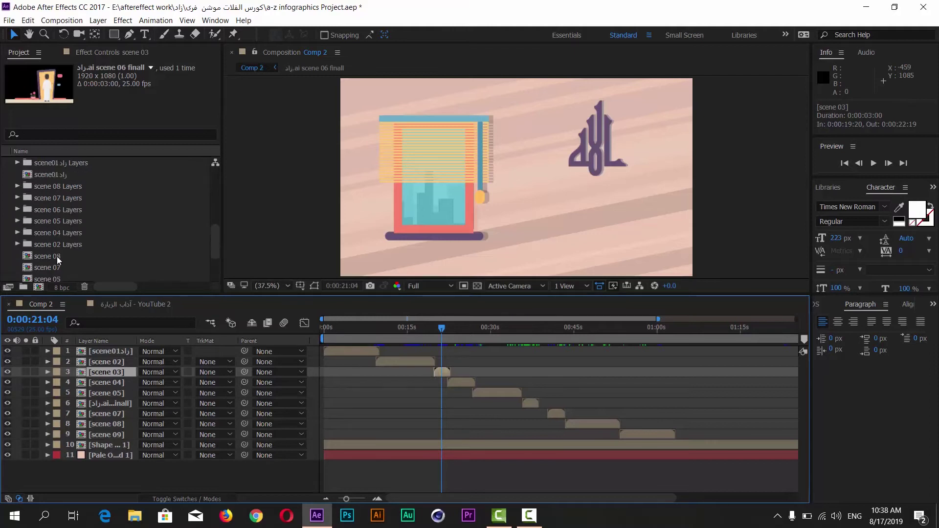
scroll(57, 256, "down", 1)
scroll(57, 257, "down", 2)
scroll(57, 256, "down", 2)
scroll(57, 257, "down", 2)
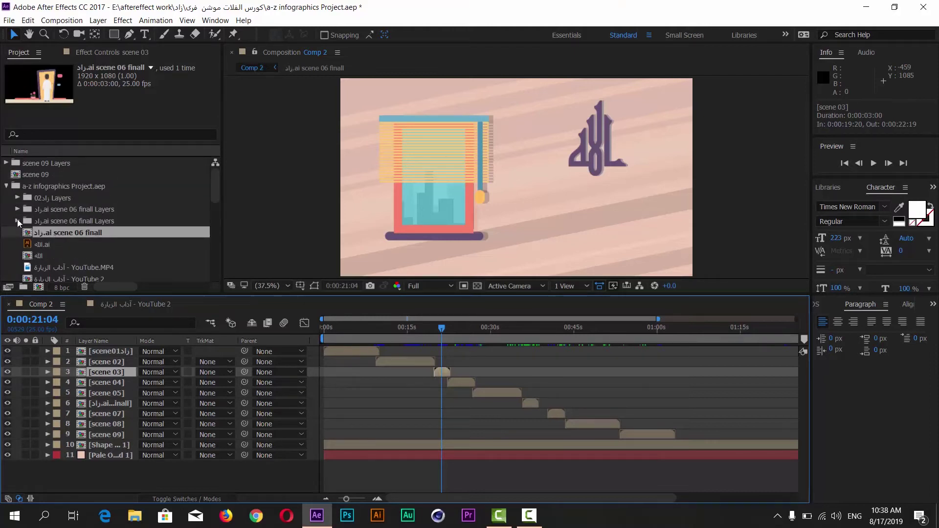
left_click(6, 186)
left_click(47, 219)
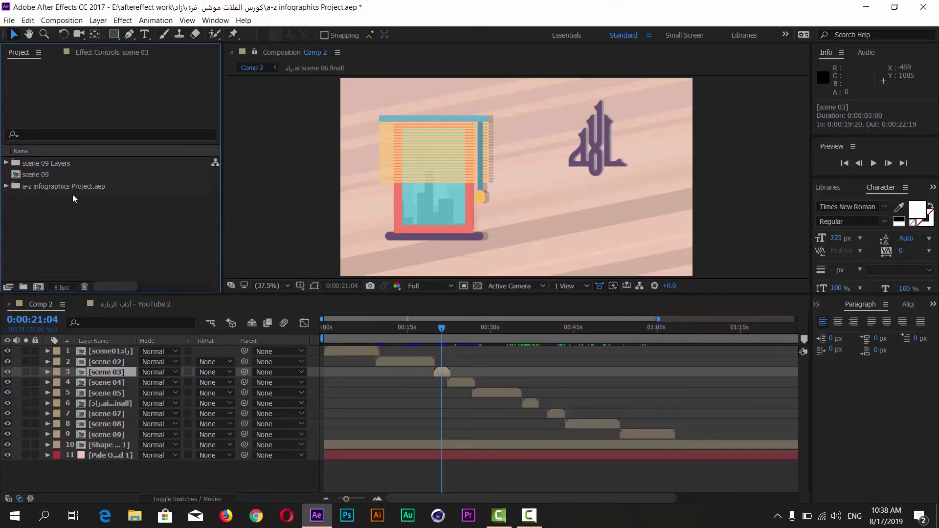
Step: Import half character.ai as Composition - Retain Layer Sizes
key("ctrl+i")
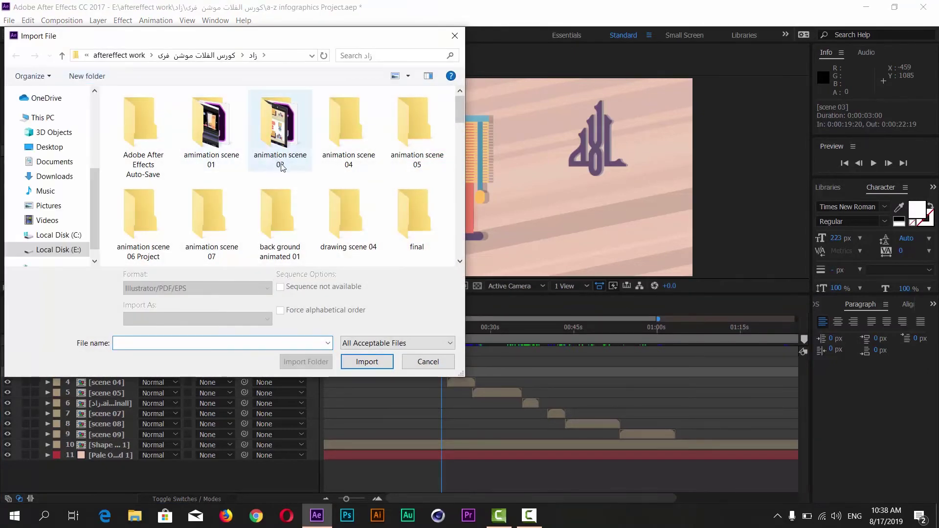
scroll(274, 176, "down", 5)
scroll(253, 190, "down", 5)
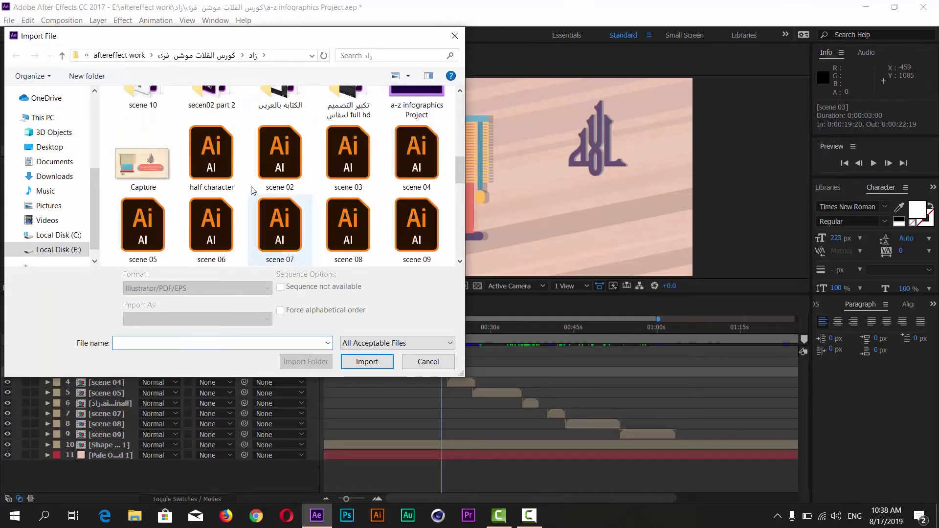
scroll(253, 190, "down", 3)
left_click(211, 126)
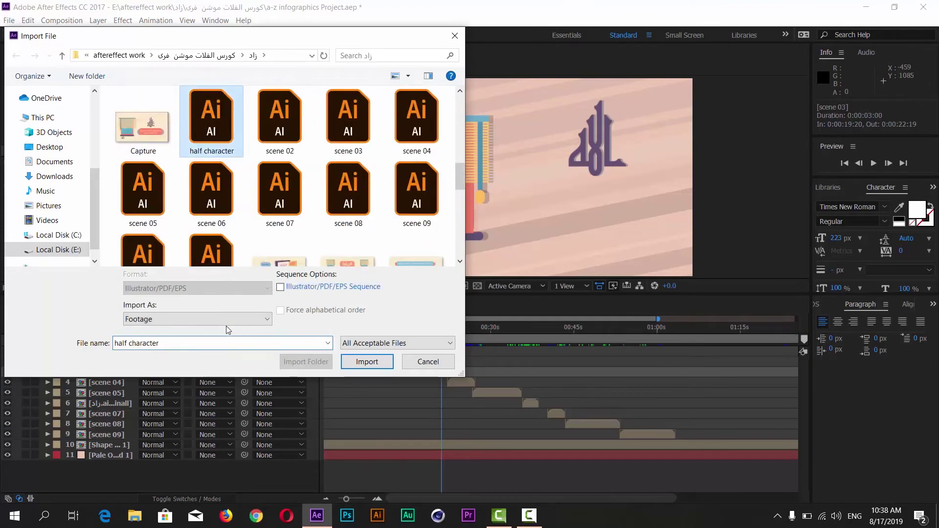
left_click(202, 321)
left_click(202, 340)
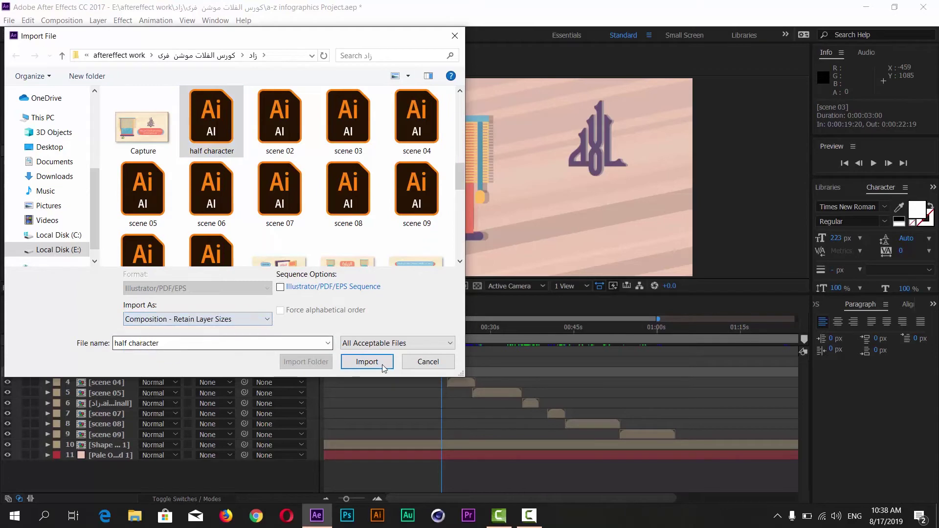
left_click(382, 364)
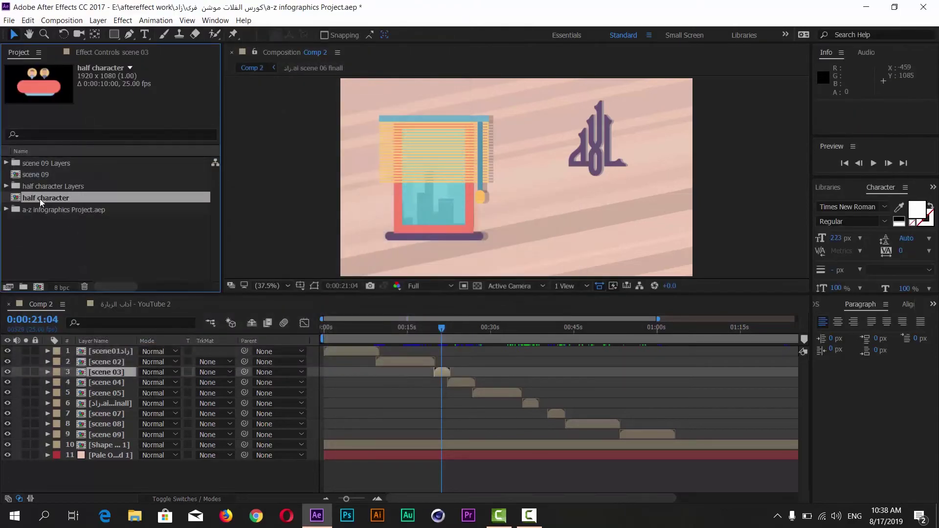
Step: Place half character in Comp 2 after scene 05, pushing scene 06 through scene 09 later
left_click_drag(40, 198, 91, 394)
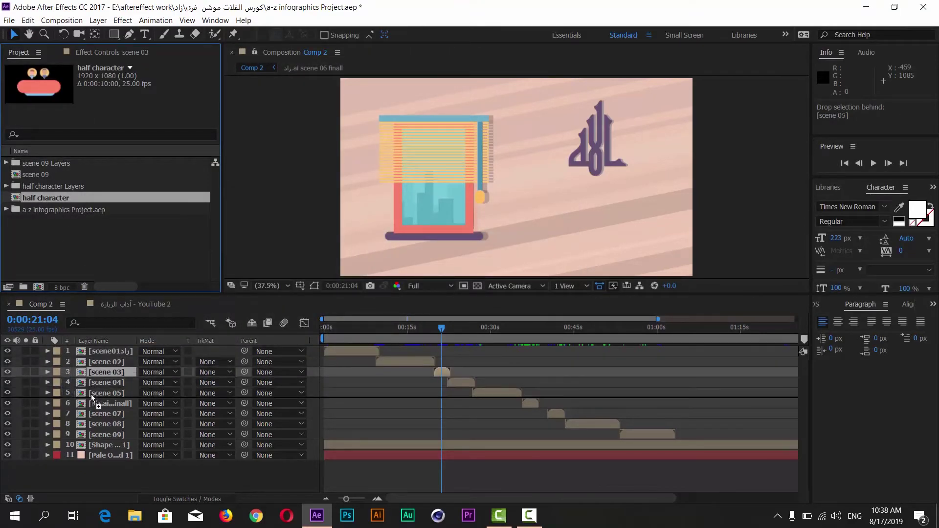
mouse_move(366, 405)
left_mouse_down()
mouse_move(489, 407)
mouse_move(526, 421)
left_mouse_up()
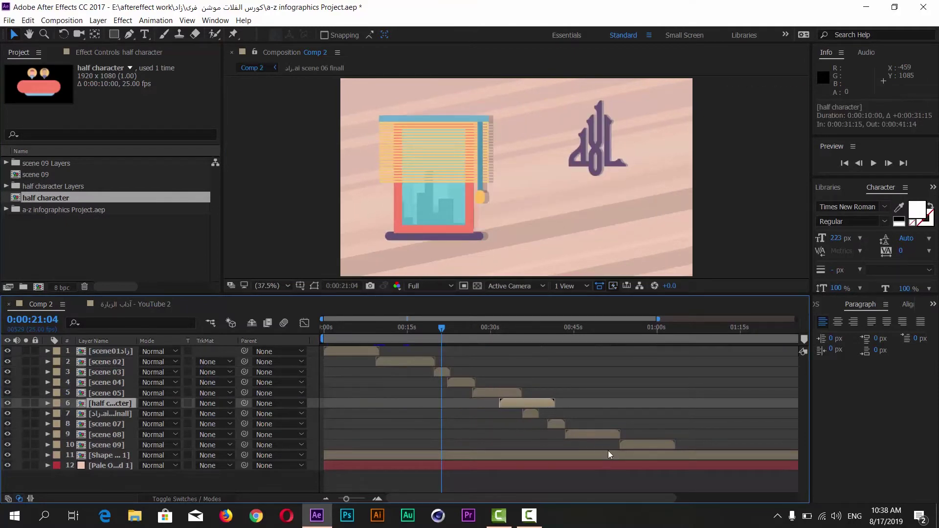
left_click(105, 415)
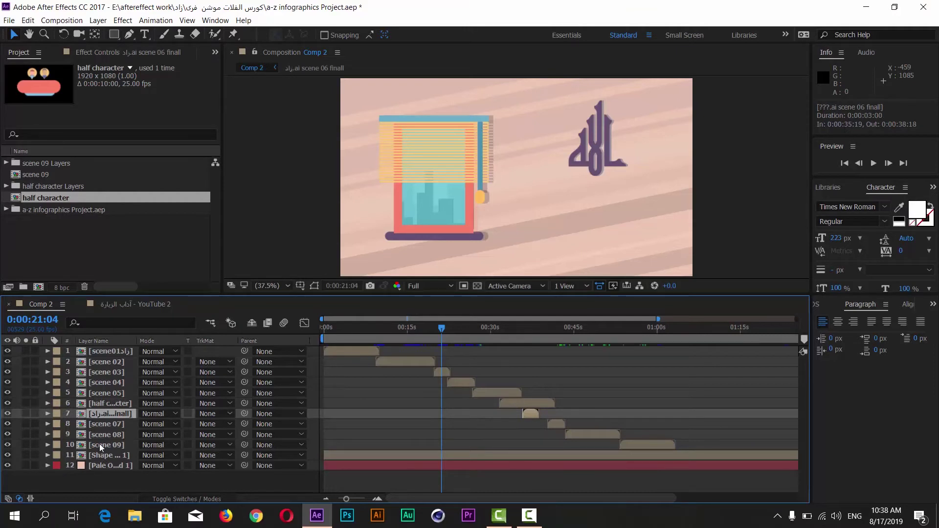
left_click(99, 445, "shift")
mouse_move(530, 414)
left_mouse_down()
mouse_move(586, 416)
mouse_move(544, 406)
left_mouse_up()
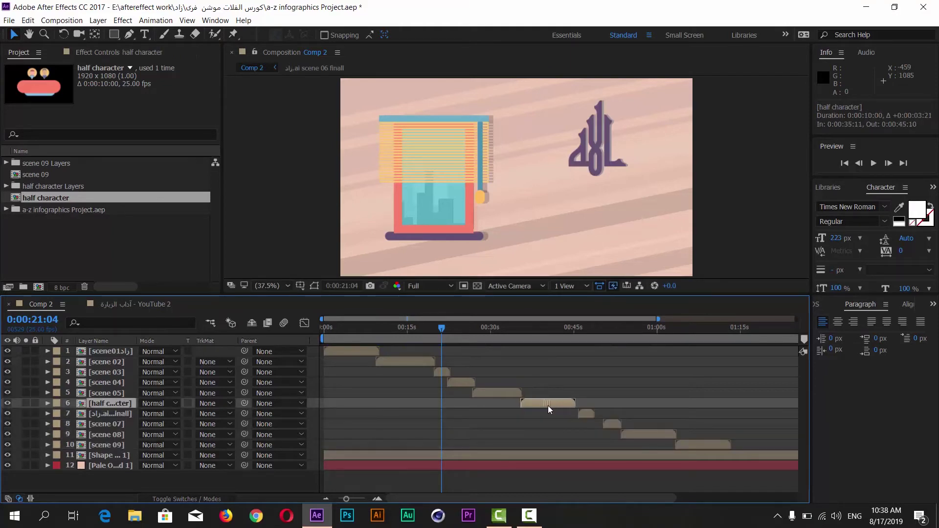
Step: Open the half character precomp at 0:00:03:07 and select Layer 4, the left character
left_click(519, 332)
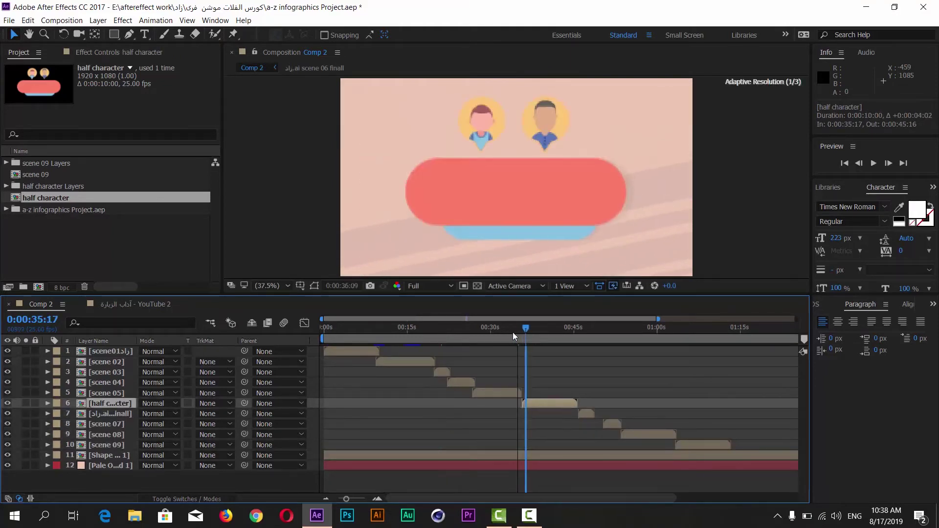
left_click_drag(513, 332, 543, 334)
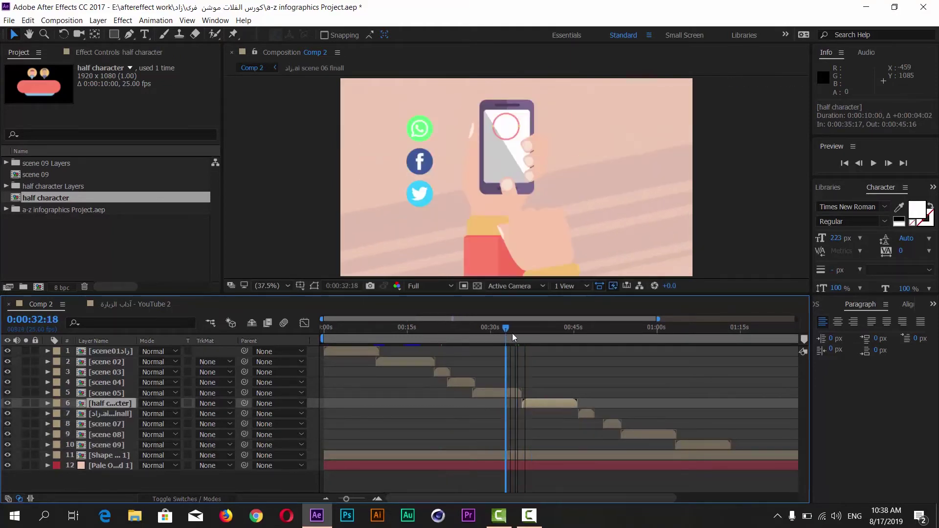
double_click(549, 404)
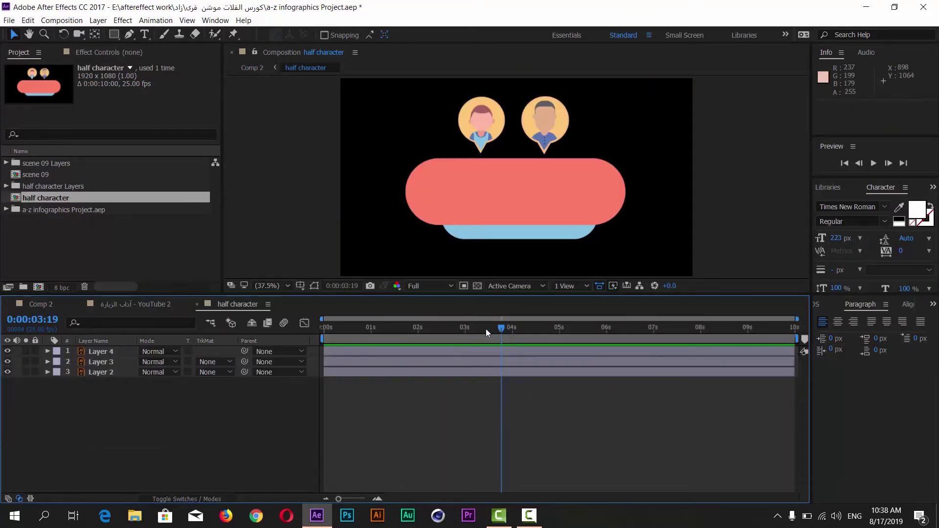
left_click_drag(486, 329, 479, 327)
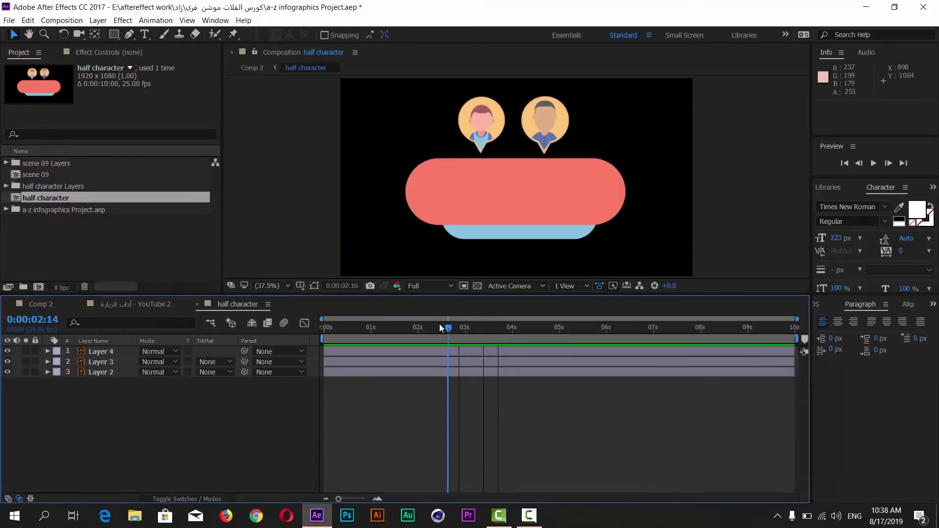
left_click(104, 352)
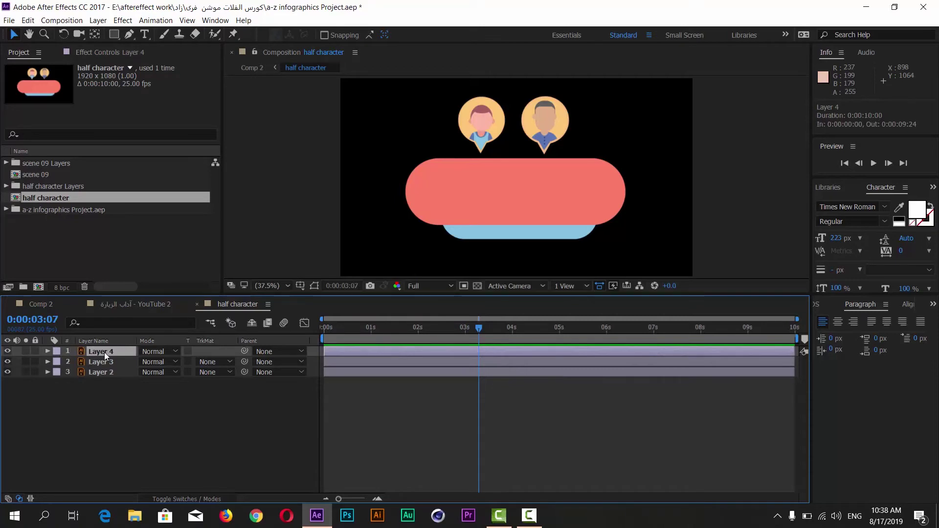
left_click(193, 22)
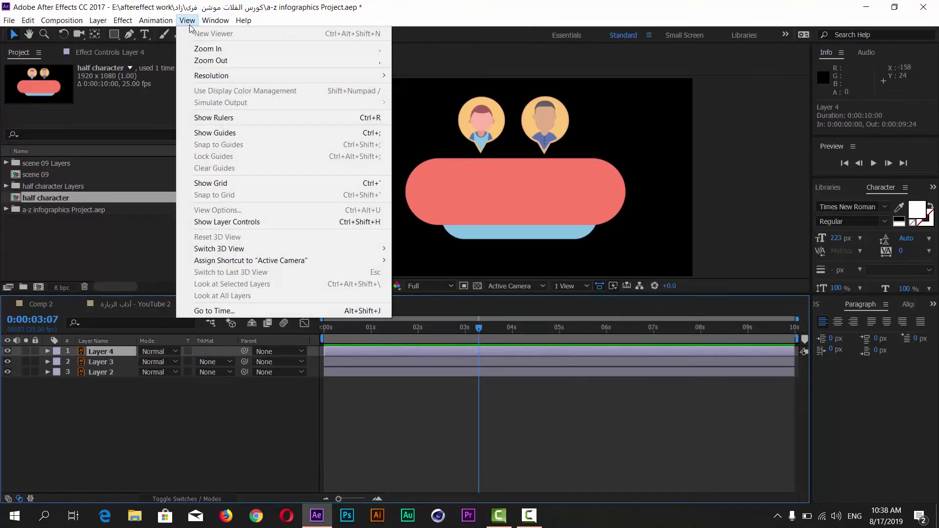
Step: Turn on Show Layer Controls and anchor Layer 4 at its bottom centre with Motion Tools MDS
left_click(250, 224)
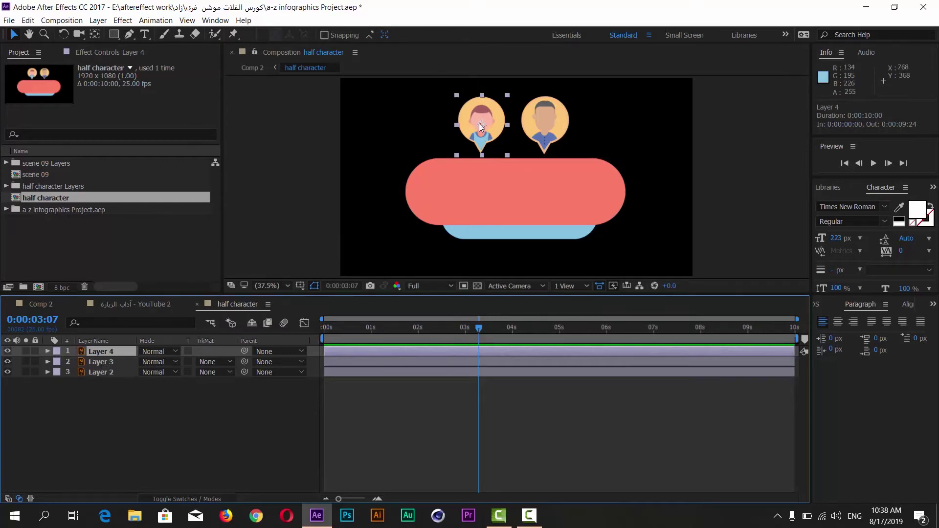
left_click(933, 303)
left_click(903, 321)
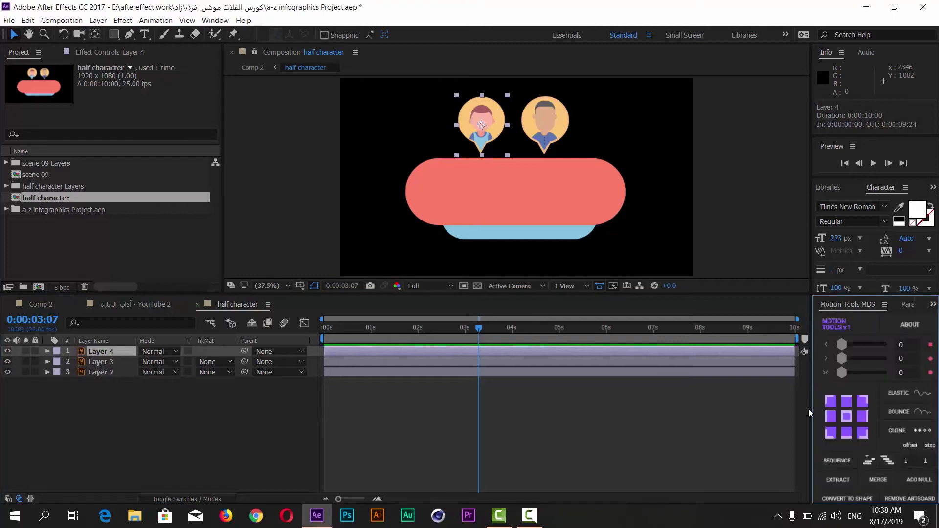
left_click(847, 432)
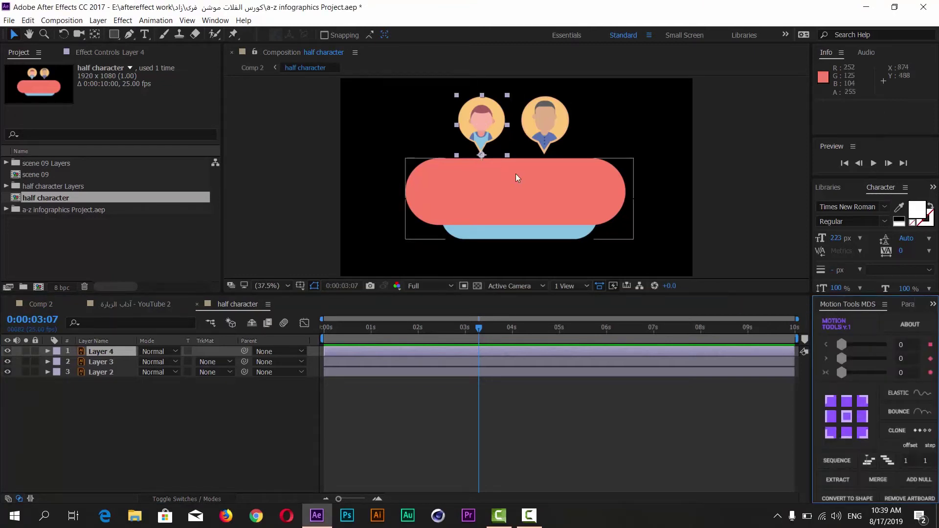
Step: Move Layer 2's anchor point to its bottom centre as well
left_click(97, 365)
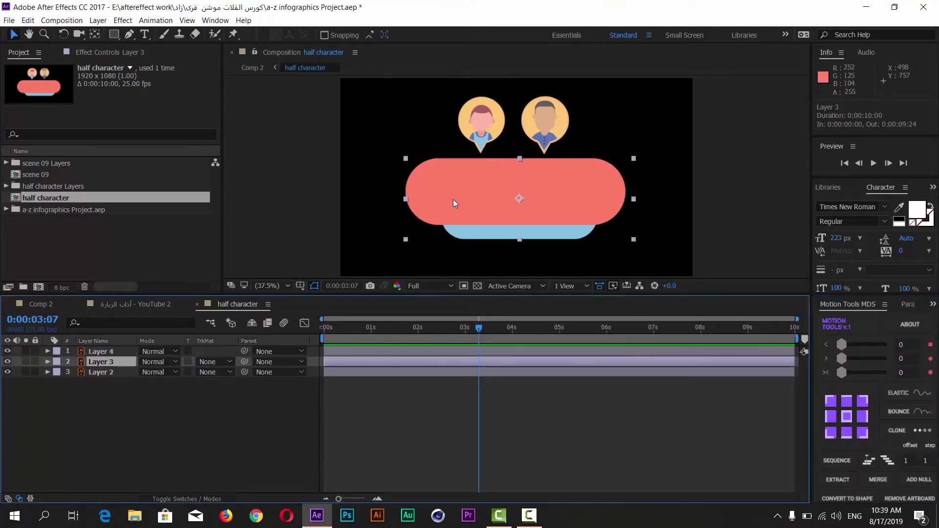
left_click(98, 374)
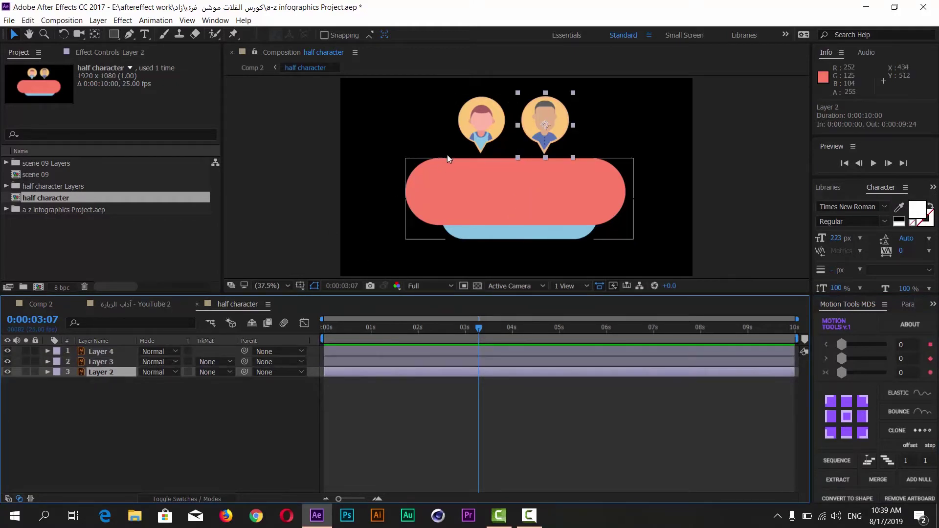
left_click(846, 434)
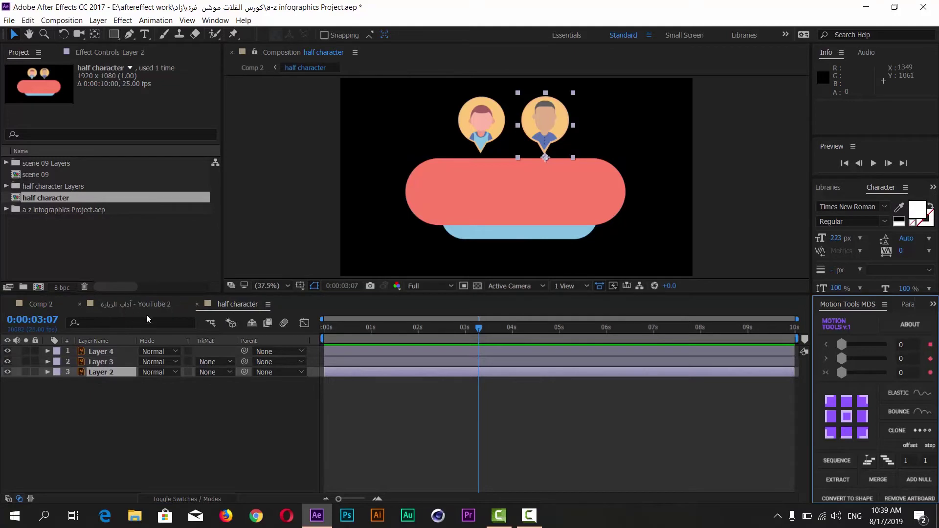
left_click(134, 304)
Step: Preview the reference video's avatar scene from 0:00:48:12, then go back to the half character comp
left_click_drag(538, 328, 533, 327)
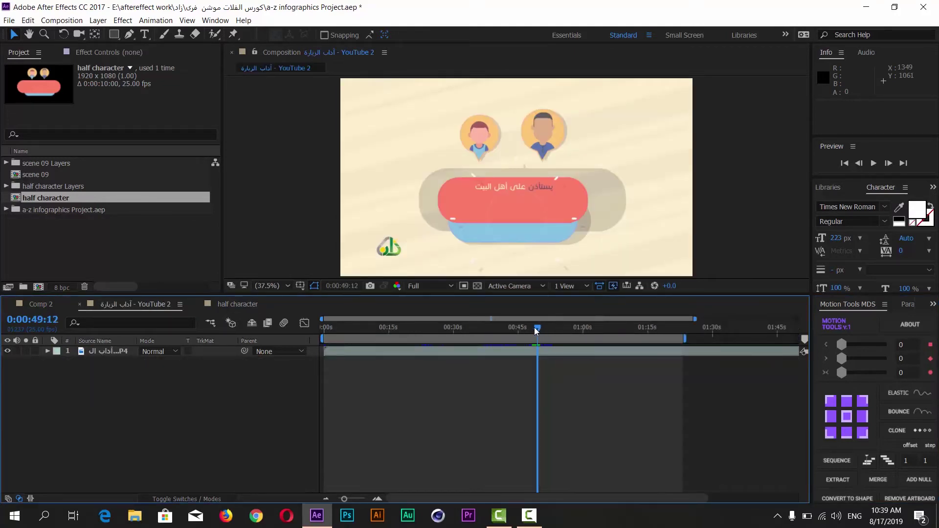
key("space")
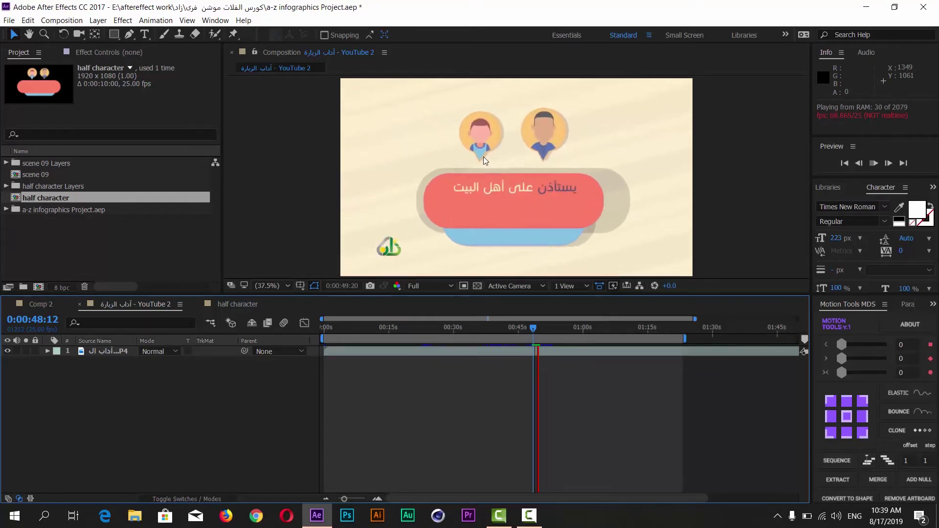
left_click(532, 330)
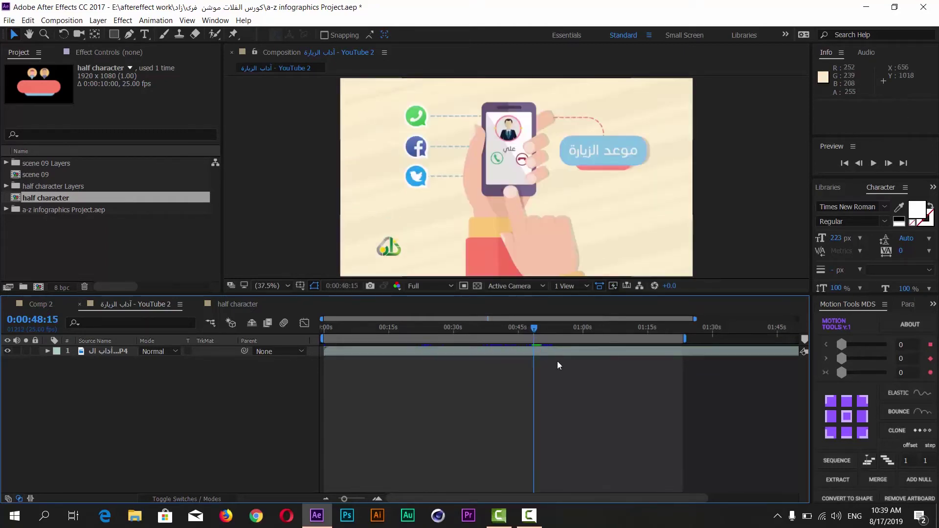
left_click_drag(537, 328, 543, 329)
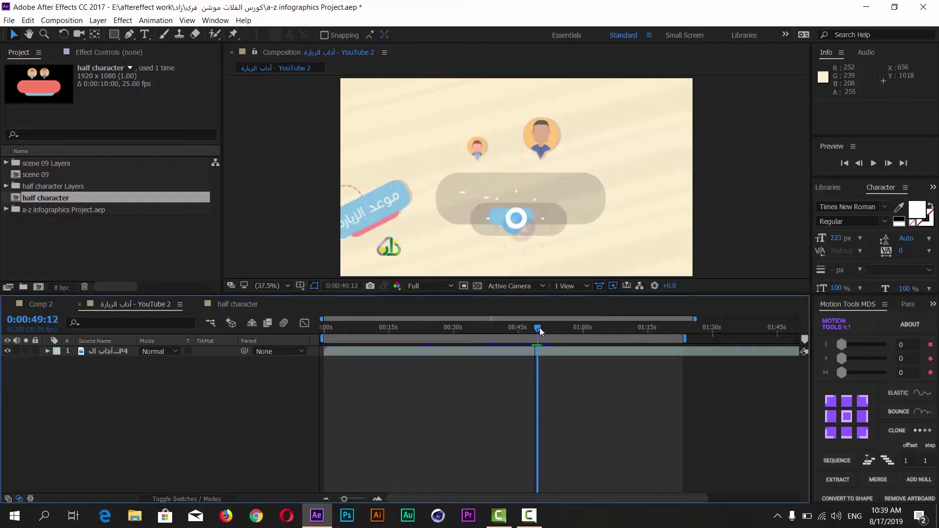
key("space")
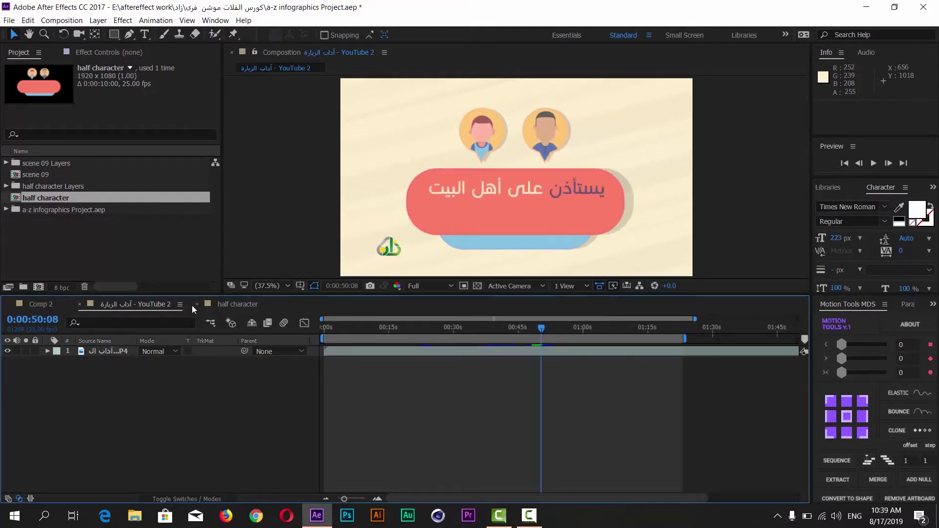
left_click(220, 305)
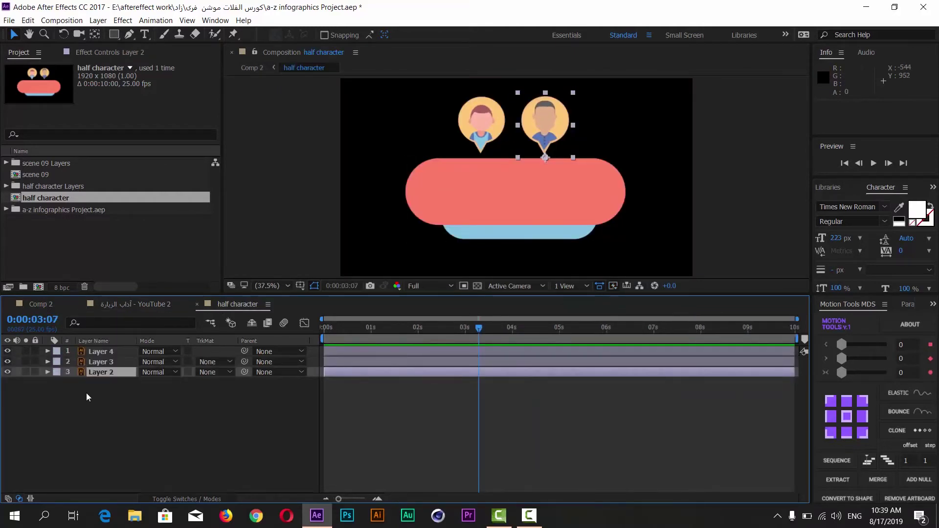
Step: Keyframe both character layers' Scale to grow from 0% at 0 s to 100%
left_click(101, 351, "shift")
left_click(104, 362, "ctrl")
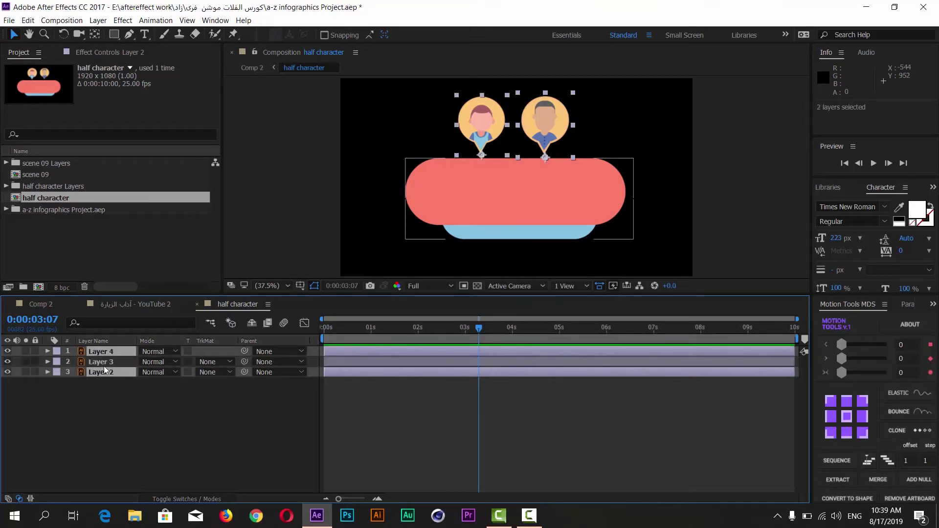
key("s")
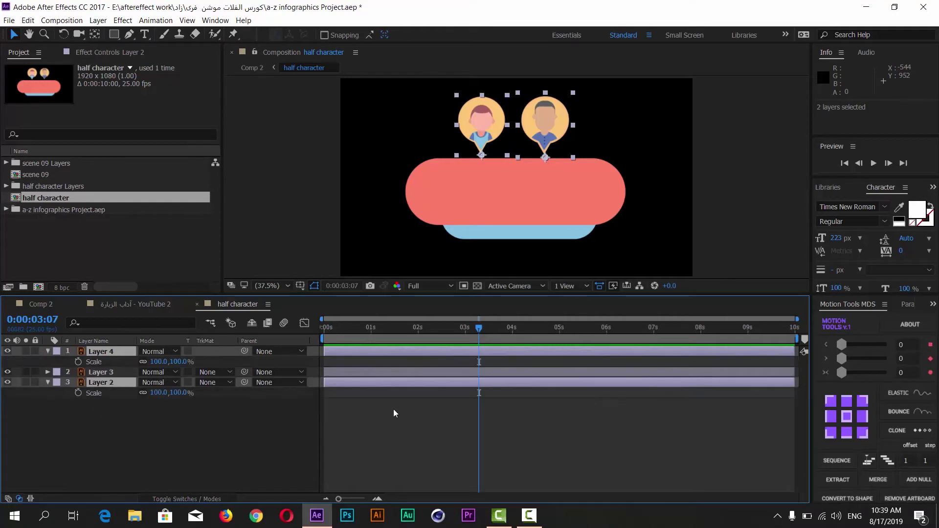
mouse_move(466, 333)
left_mouse_down()
mouse_move(326, 336)
mouse_move(371, 327)
left_mouse_up()
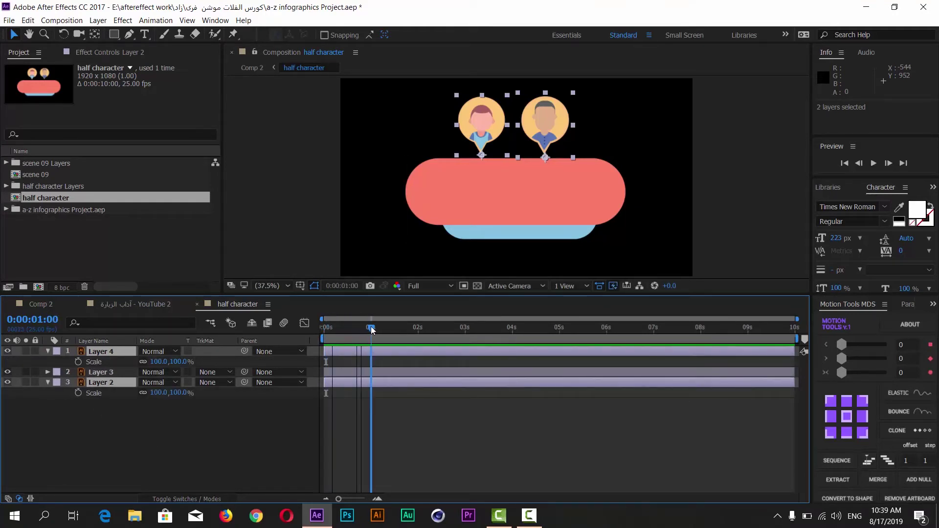
left_click(78, 362)
left_click_drag(354, 329, 303, 330)
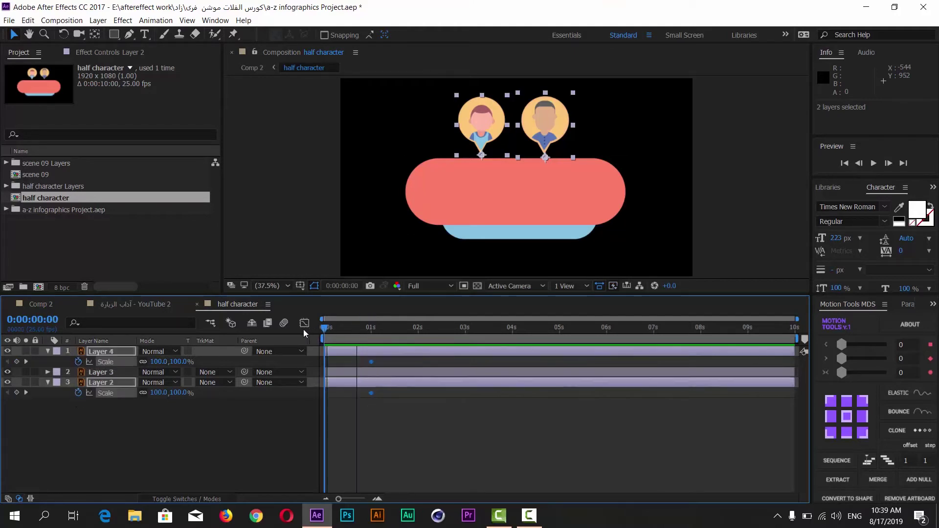
left_click(179, 361)
key("Return")
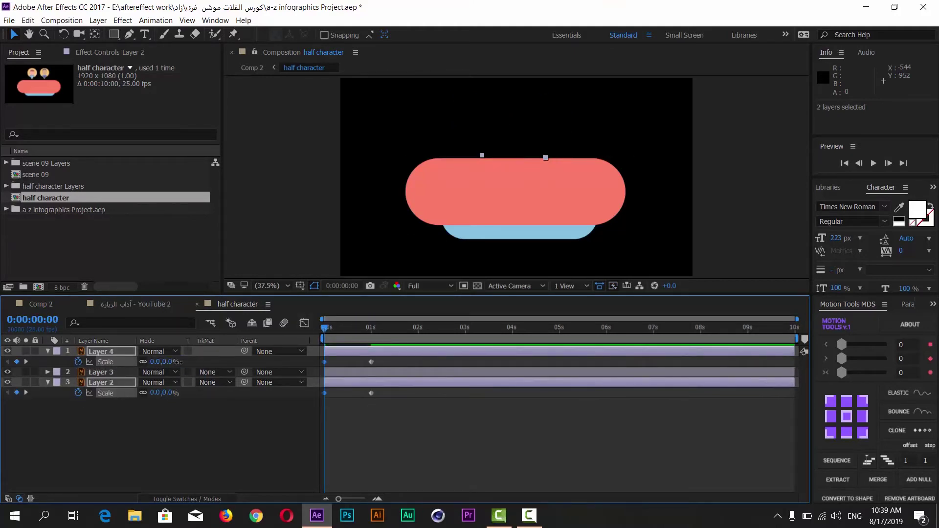
key("F2")
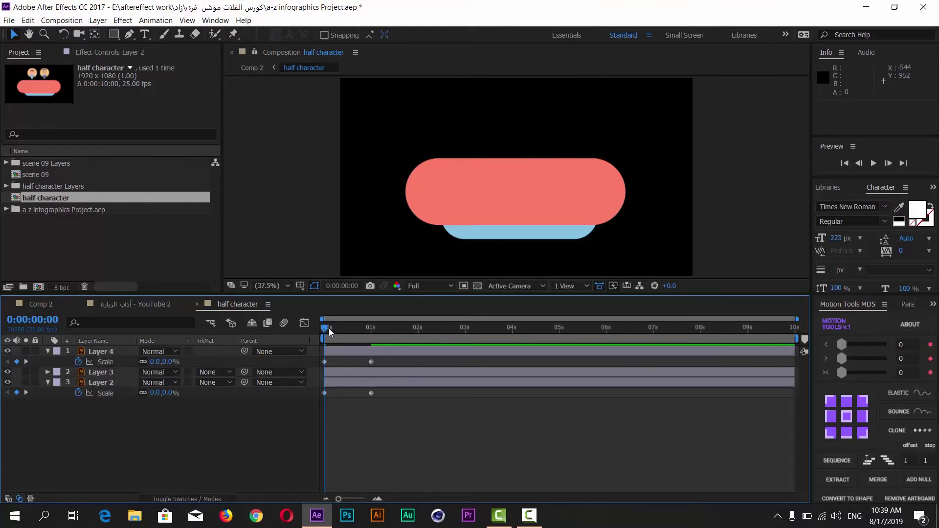
left_click_drag(329, 328, 330, 339)
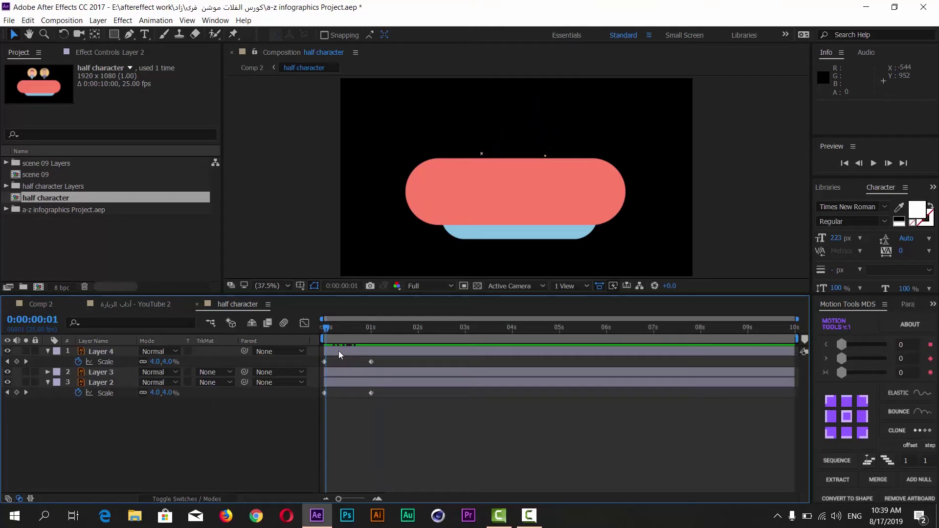
Step: Delay Layer 4's scale keys by five frames and anchor the pill shape at its bottom centre
mouse_move(383, 361)
left_mouse_down()
mouse_move(319, 366)
mouse_move(333, 362)
left_mouse_up()
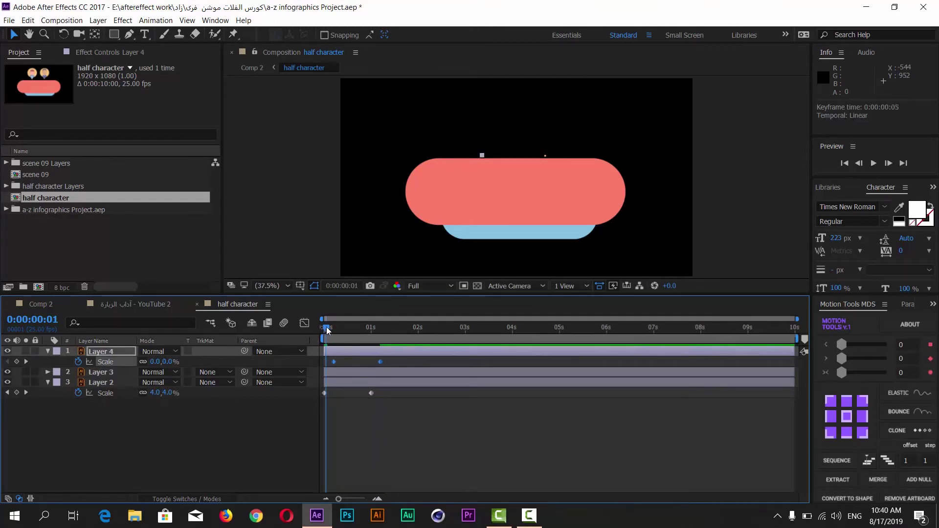
left_click_drag(327, 331, 332, 348)
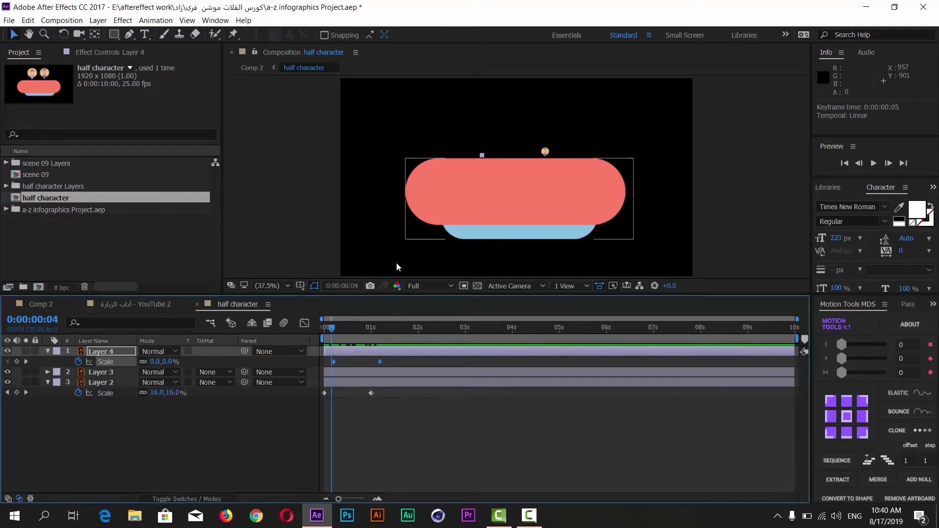
left_click(107, 371)
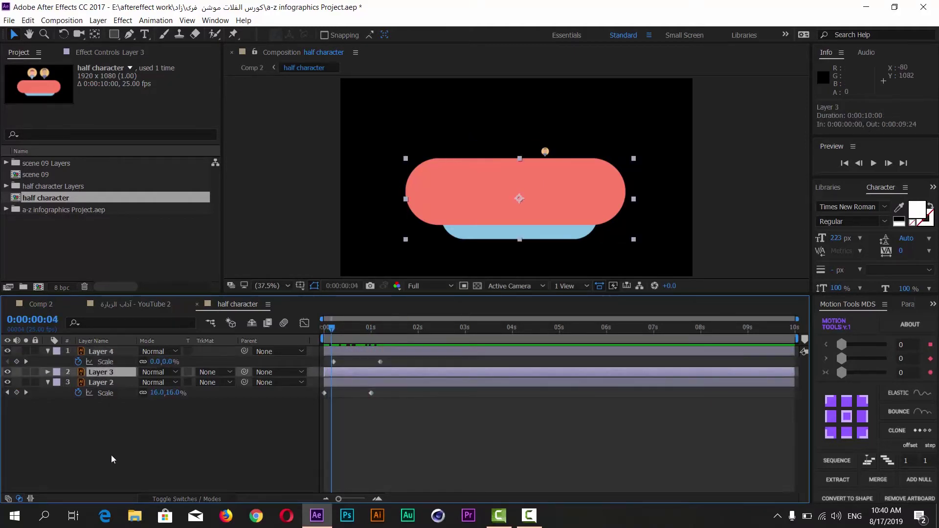
left_click(847, 433)
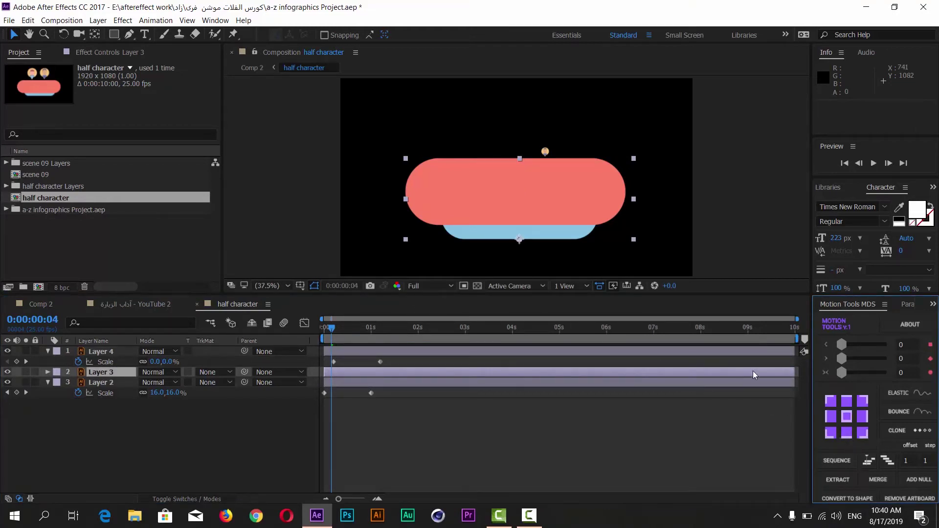
Step: Keyframe the pill shape's Scale at 100% at 1:06 and 0% at 0:04
left_click(120, 373)
key("s")
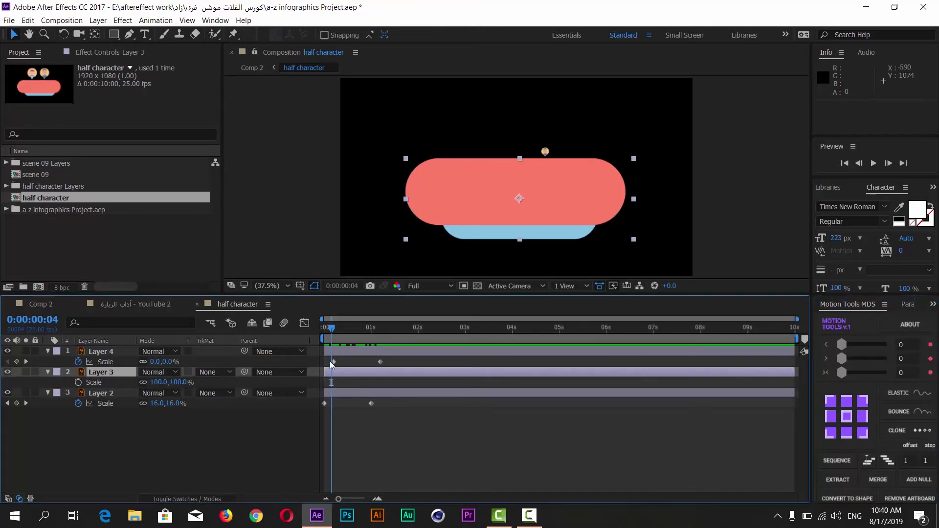
left_click_drag(343, 326, 383, 325)
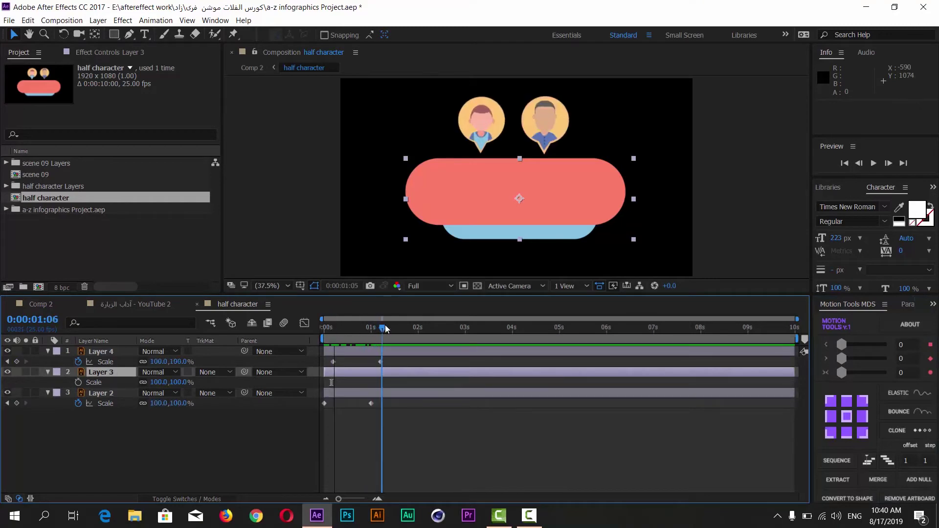
left_click(78, 382)
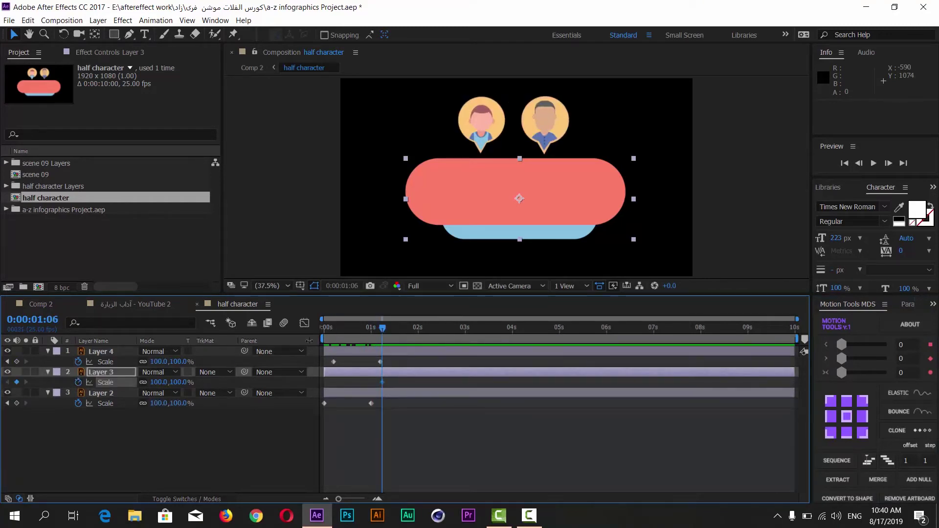
left_click_drag(336, 336, 331, 328)
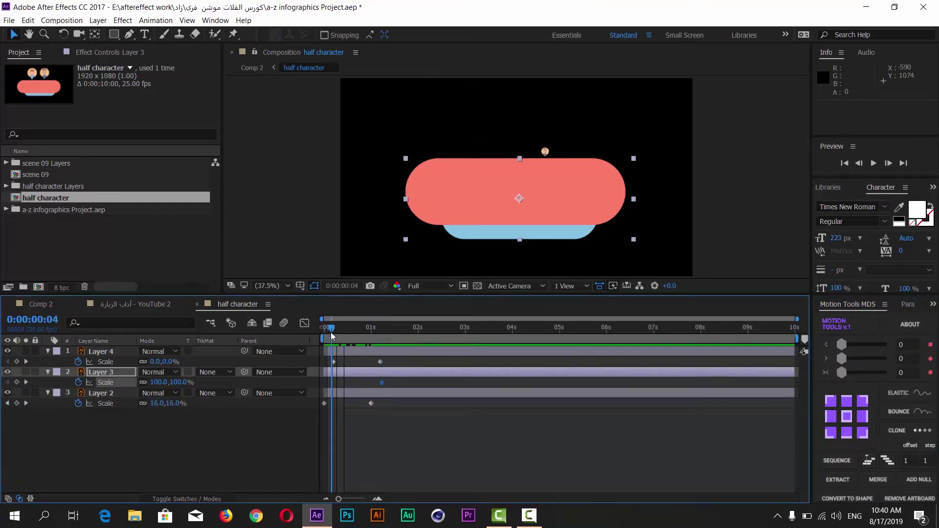
left_click(179, 382)
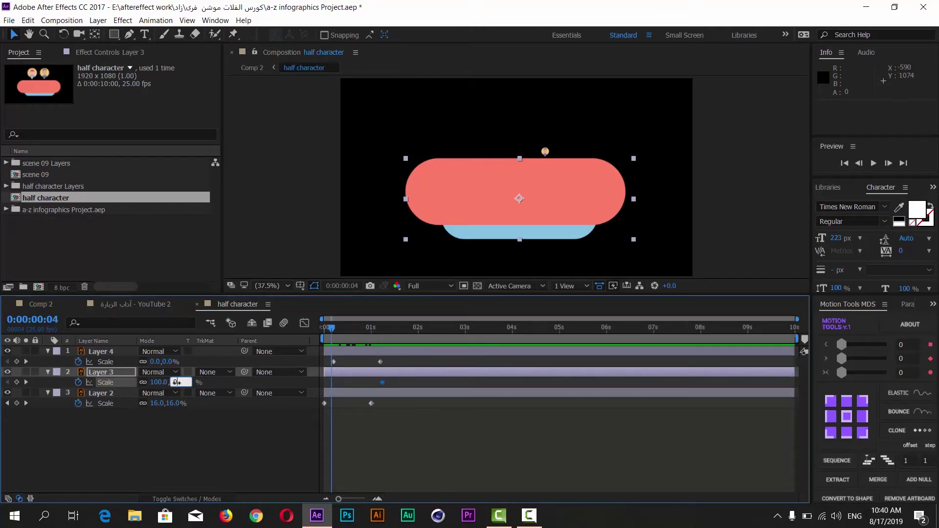
key("Return")
Step: Apply Easy Ease to all Scale keyframes in the composition and preview the animation
left_click(358, 417)
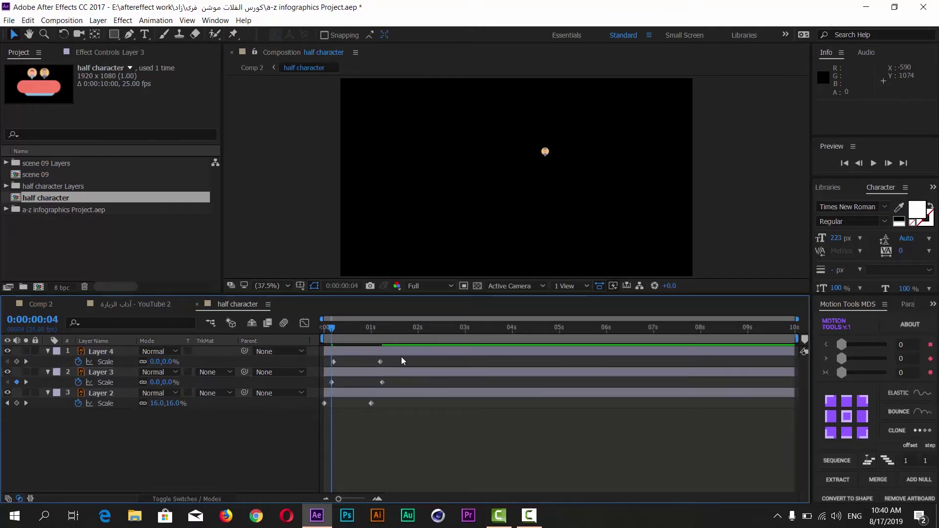
left_click_drag(402, 357, 298, 412)
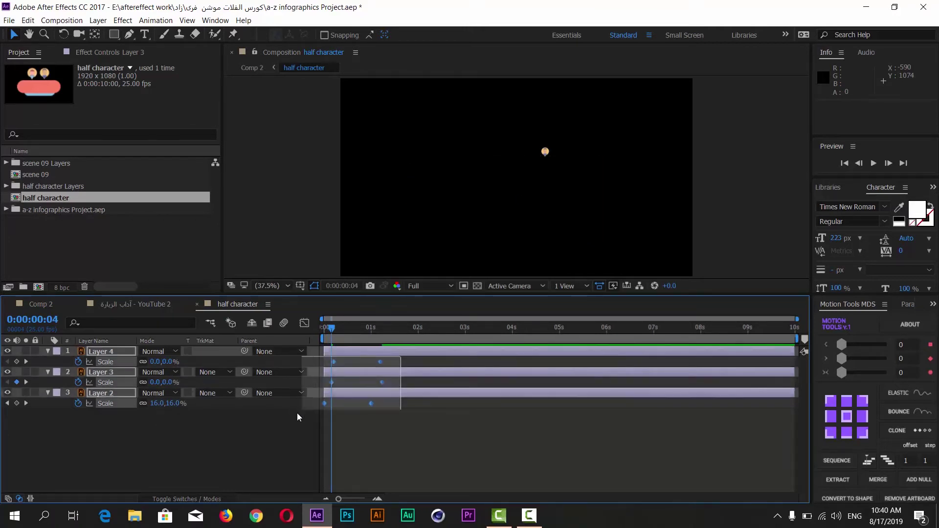
right_click(323, 407)
mouse_move(433, 399)
left_click(489, 423)
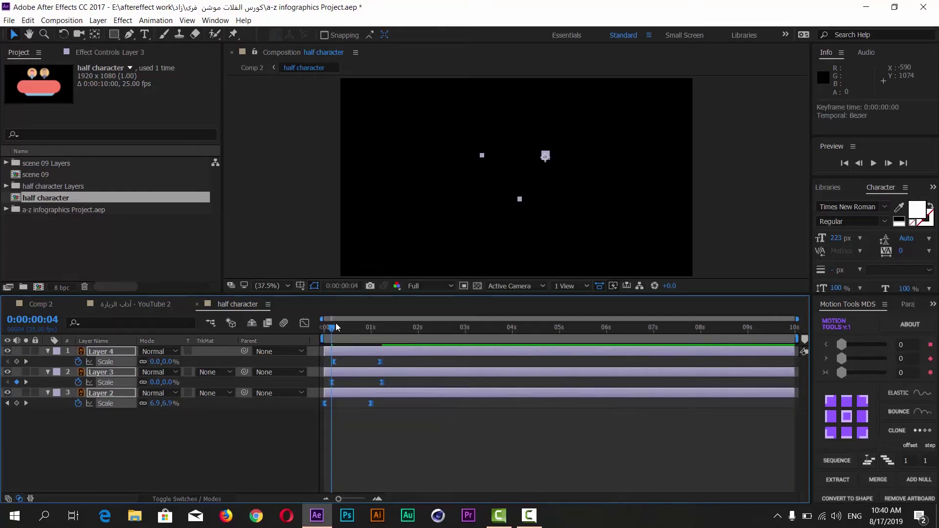
left_click_drag(332, 327, 317, 331)
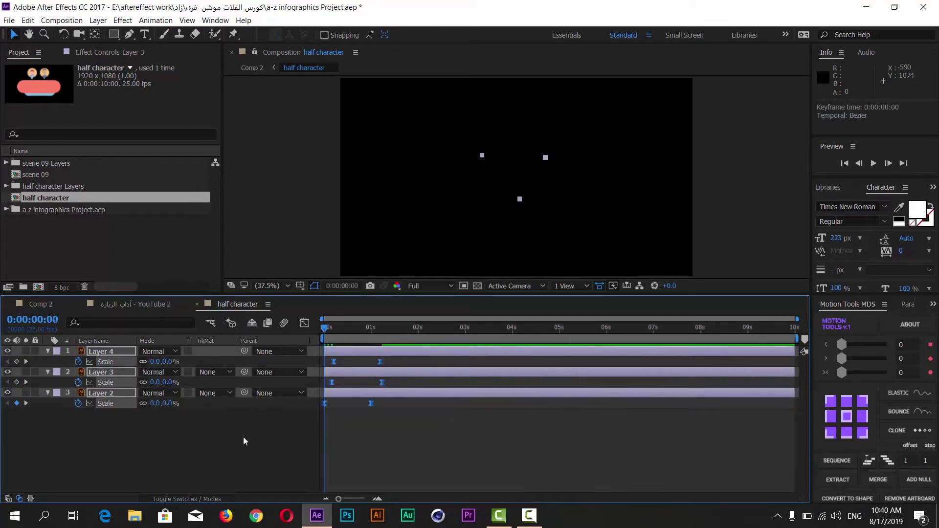
key("space")
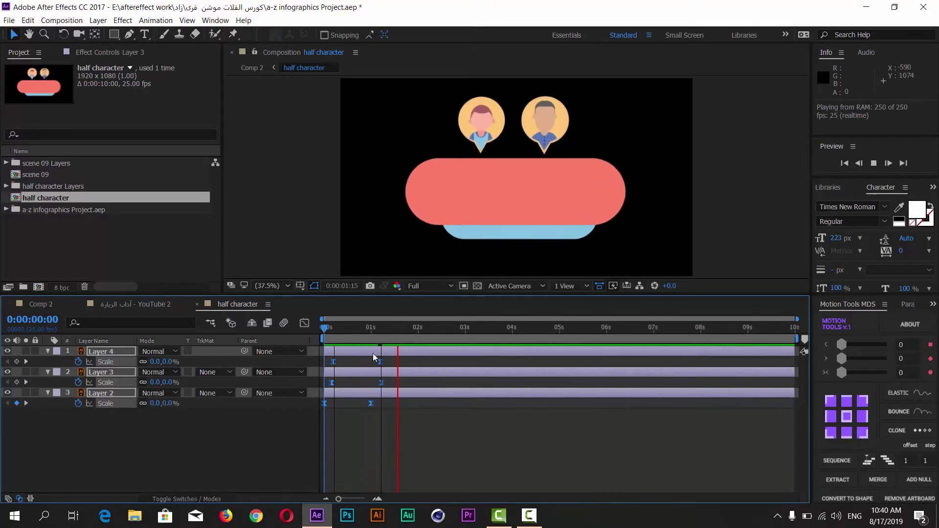
key("space")
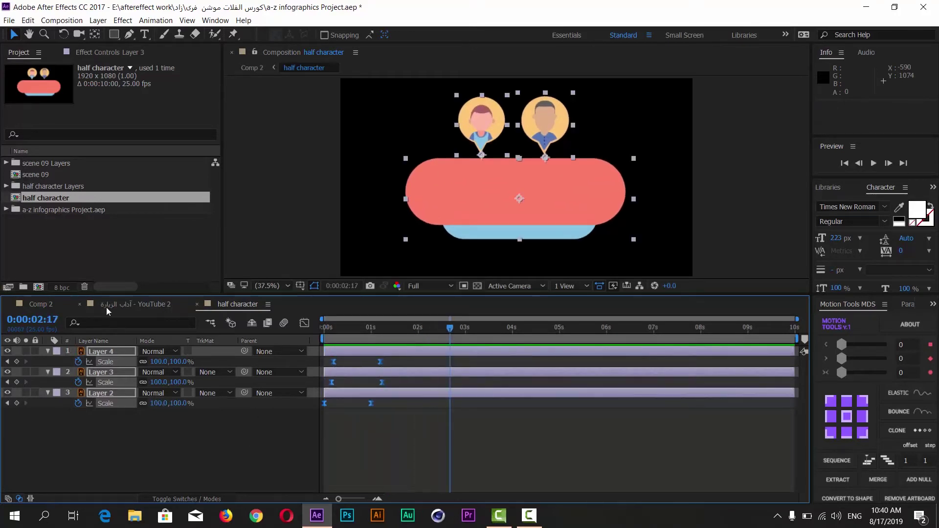
Step: Scrub Comp 2 around the half character section and compare with the reference video
left_click(63, 307)
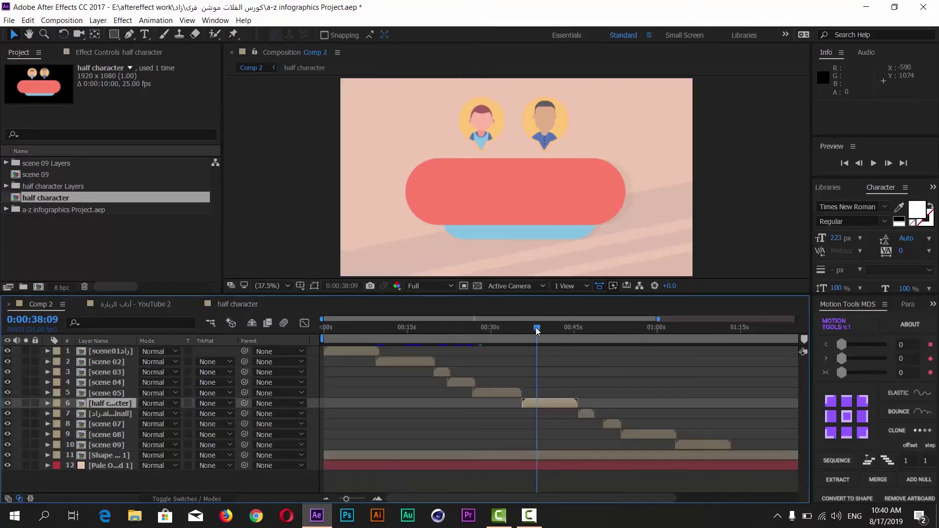
left_click_drag(535, 327, 519, 331)
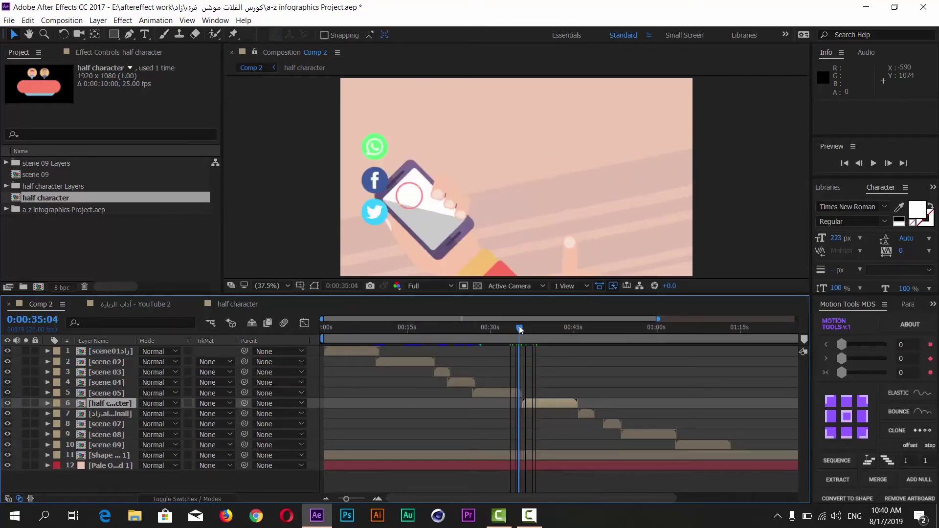
left_click_drag(519, 330, 538, 330)
left_click(127, 305)
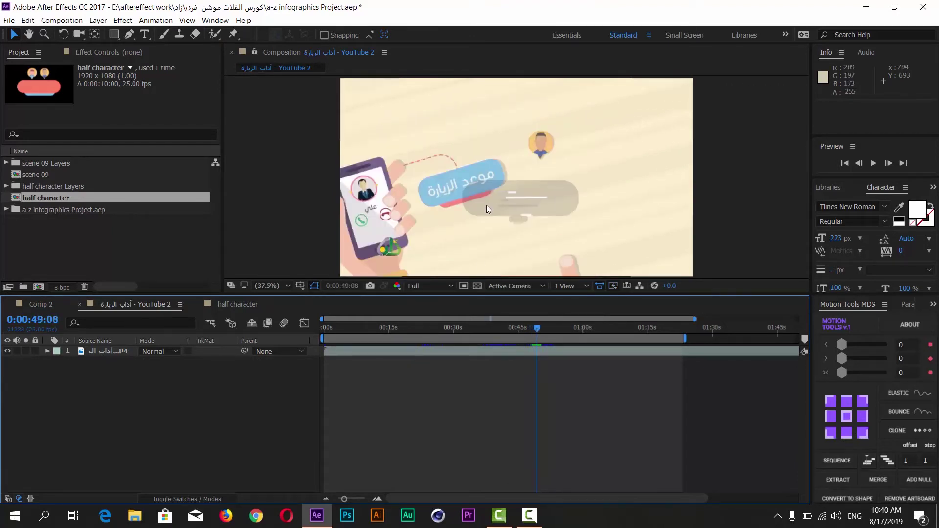
left_click(237, 304)
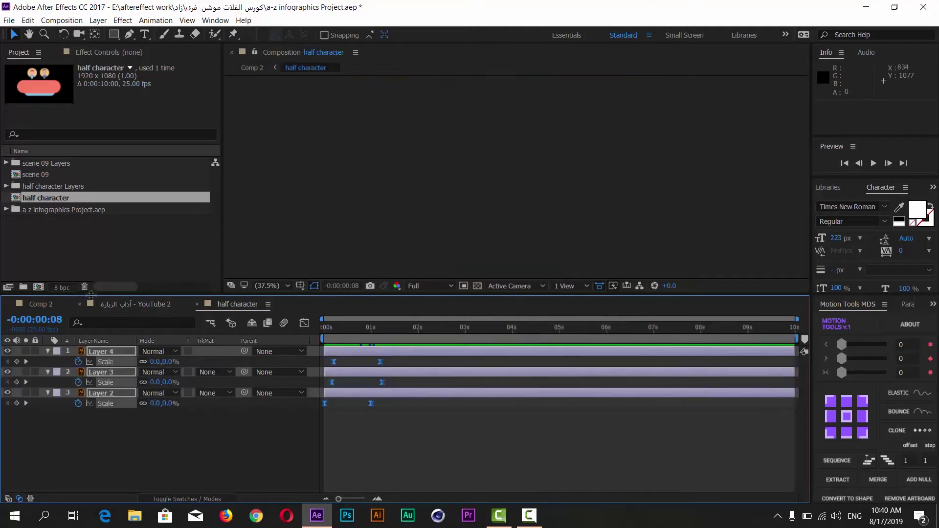
Step: Shift the half character layer to start at 0:00:34:23 and recheck the reference timing
left_click(46, 304)
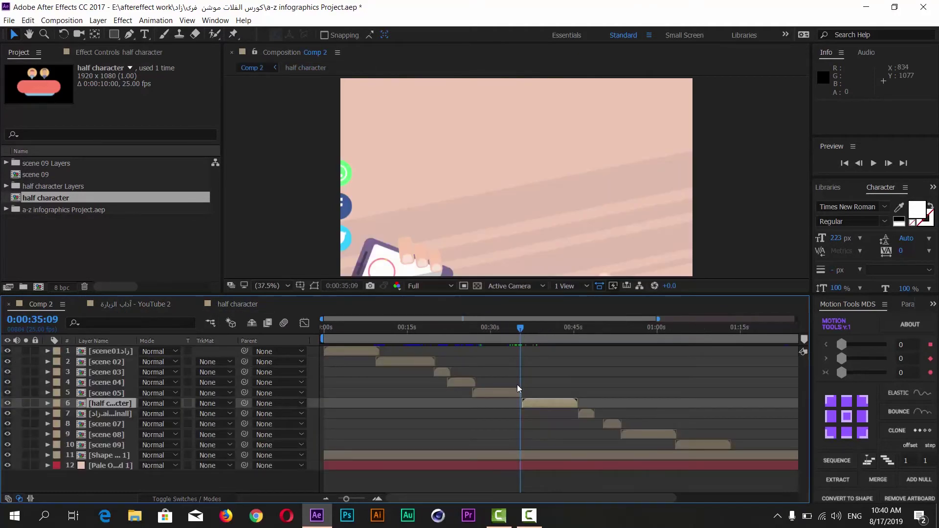
left_click_drag(534, 404, 527, 400)
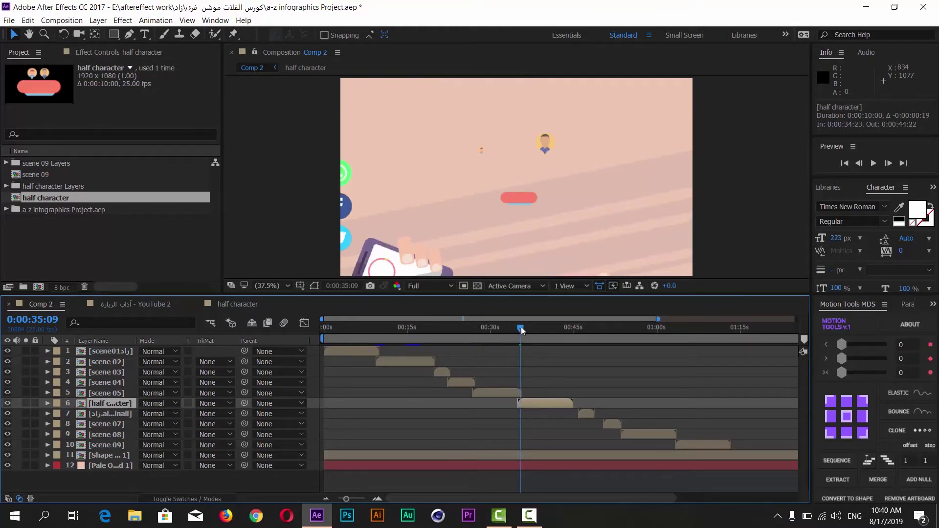
left_click_drag(521, 328, 576, 337)
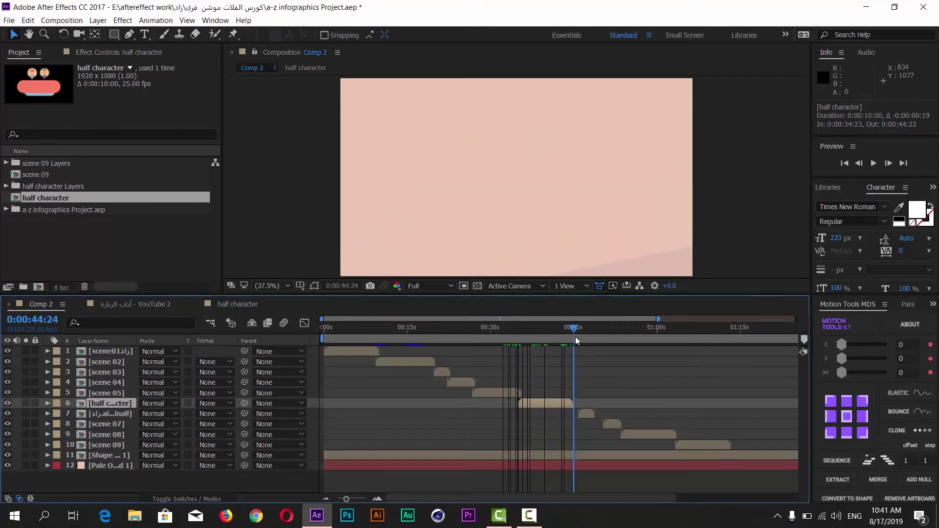
left_click(138, 304)
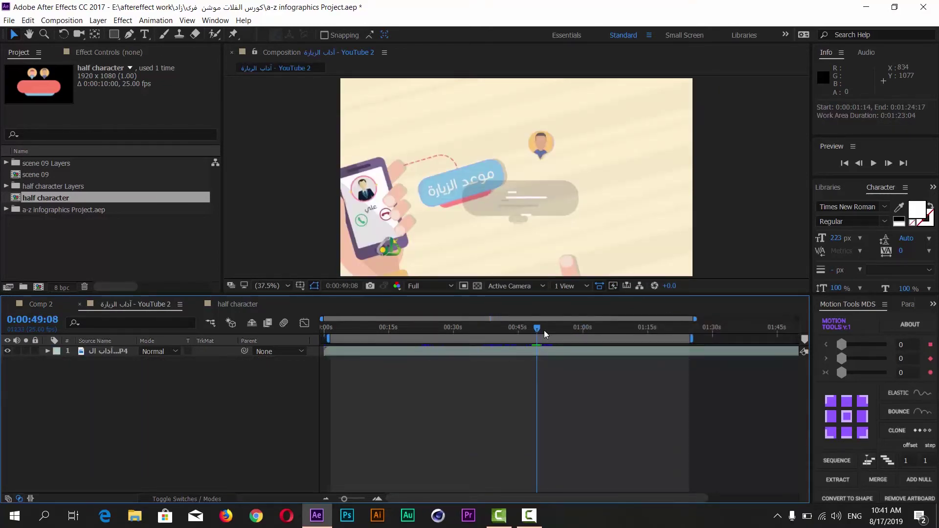
Step: Extend the reference comp's work area to 0:00:00:00, close the half character tab, return to Comp 2
left_click_drag(487, 341, 565, 329)
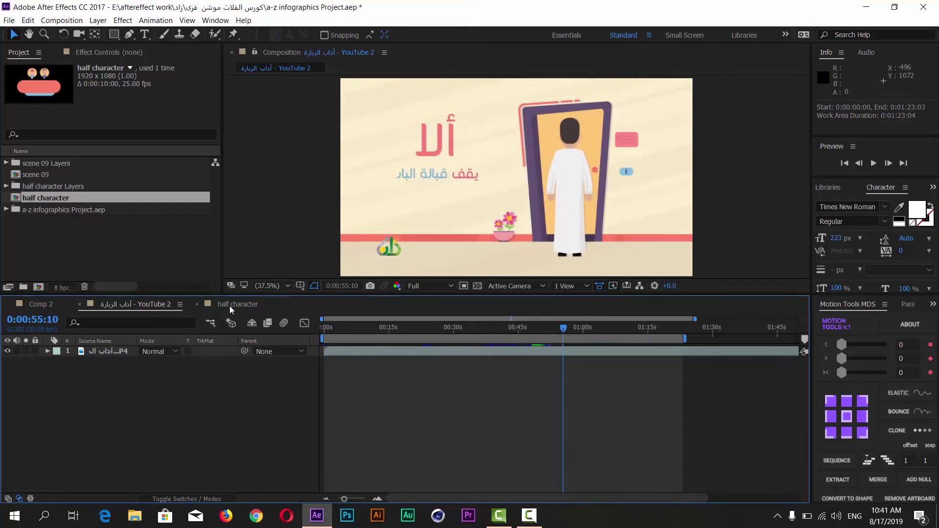
left_click(197, 305)
left_click(38, 304)
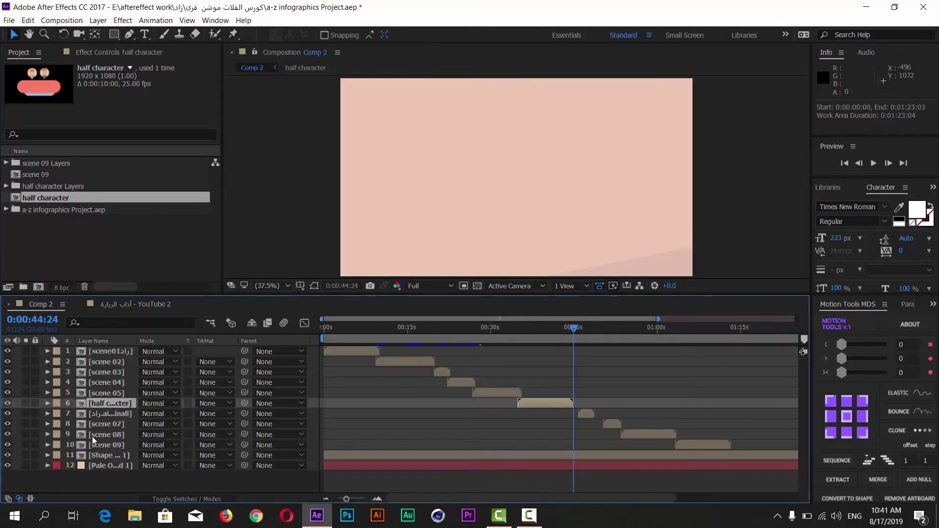
left_click(112, 415)
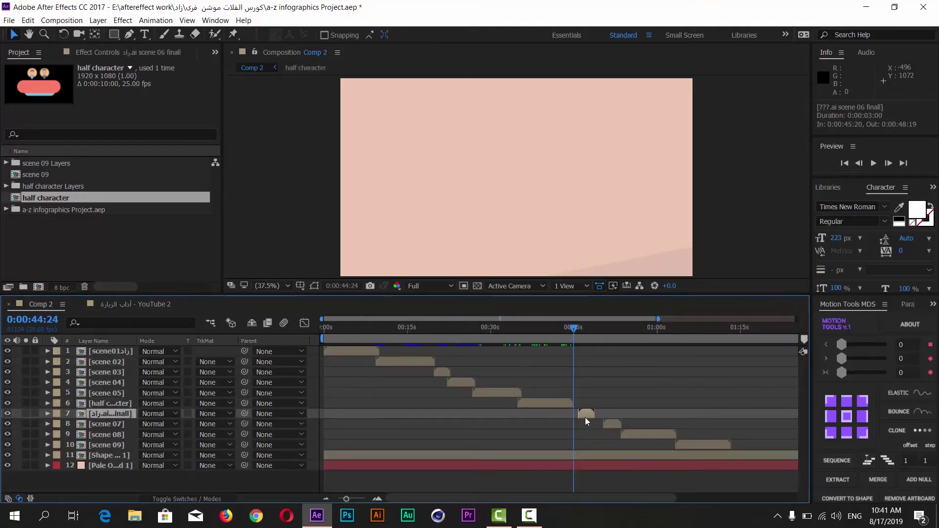
Step: Start the scene 06 finall layer at 0:00:44:23, matching the cut in the reference video
left_click_drag(588, 417, 582, 418)
left_click_drag(572, 331, 572, 331)
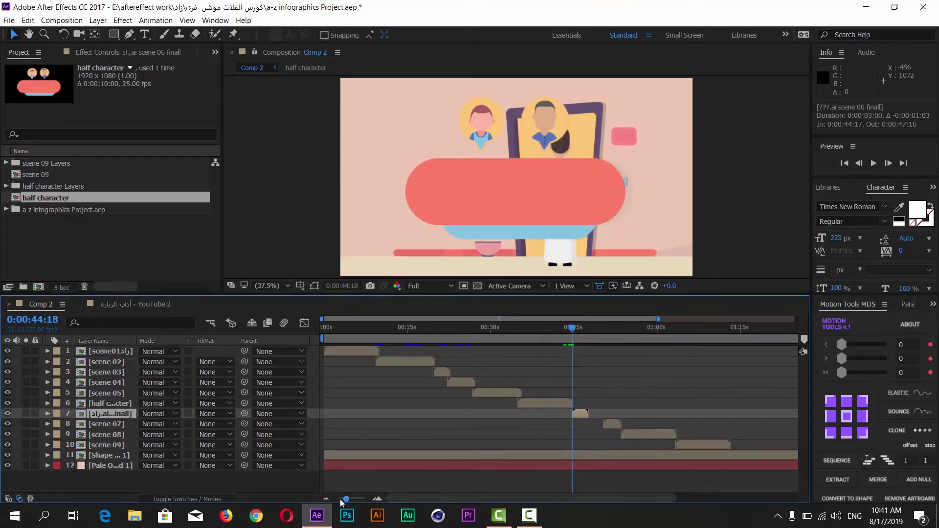
left_click_drag(346, 499, 356, 499)
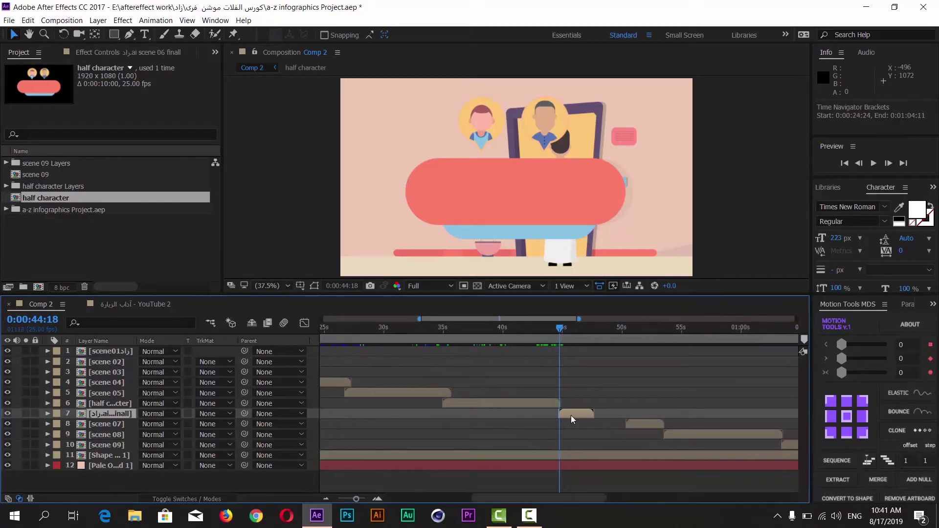
left_click_drag(571, 415, 574, 415)
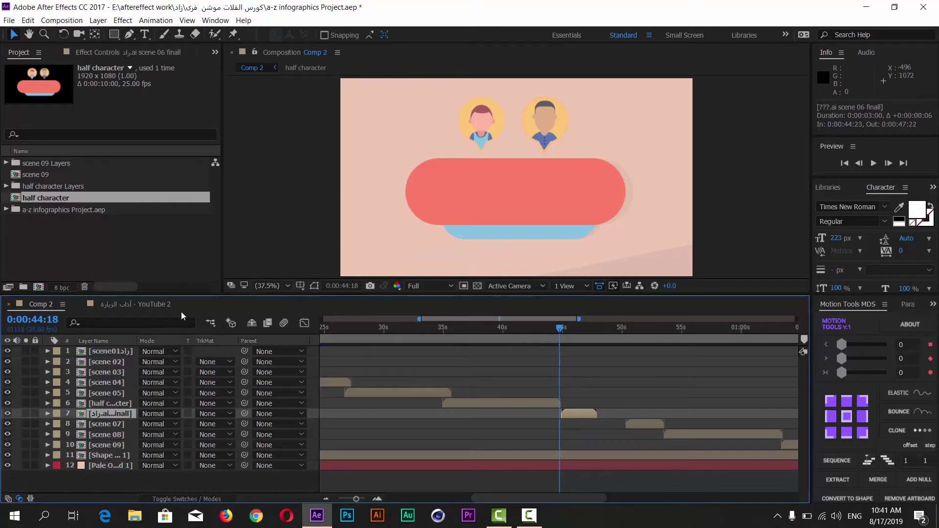
left_click(147, 304)
mouse_move(562, 330)
left_mouse_down()
mouse_move(551, 330)
mouse_move(561, 332)
left_mouse_up()
left_click(29, 306)
left_click_drag(561, 332, 569, 343)
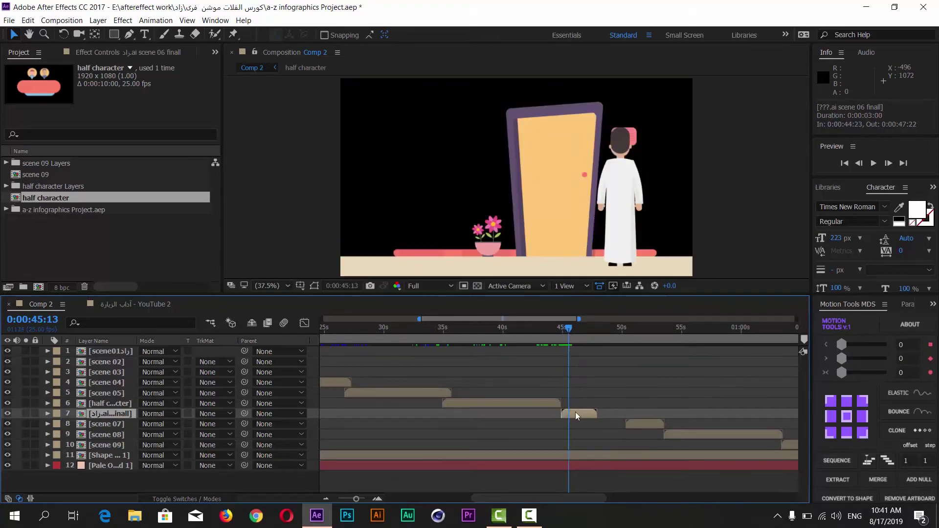
Step: In the scene 06 precomp, delay the character's Position keyframes to begin at 15 frames
double_click(575, 414)
left_click(96, 355)
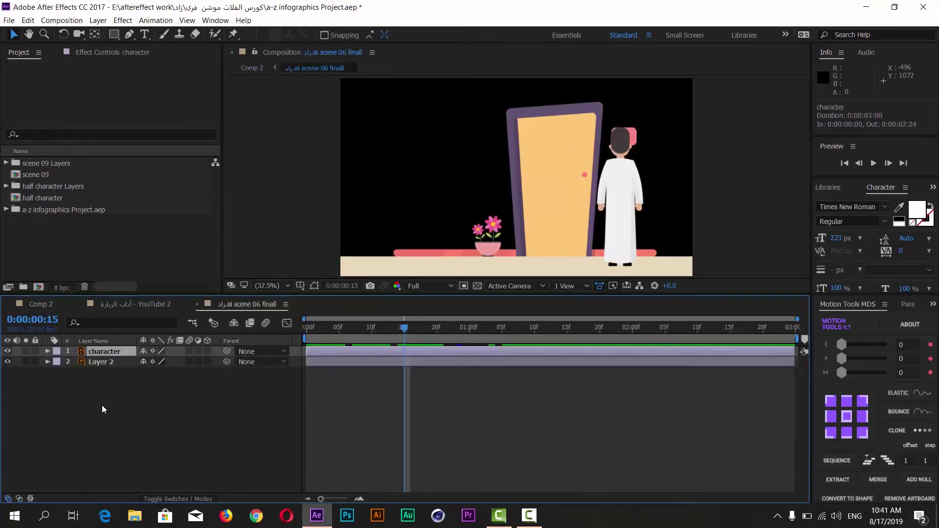
key("p")
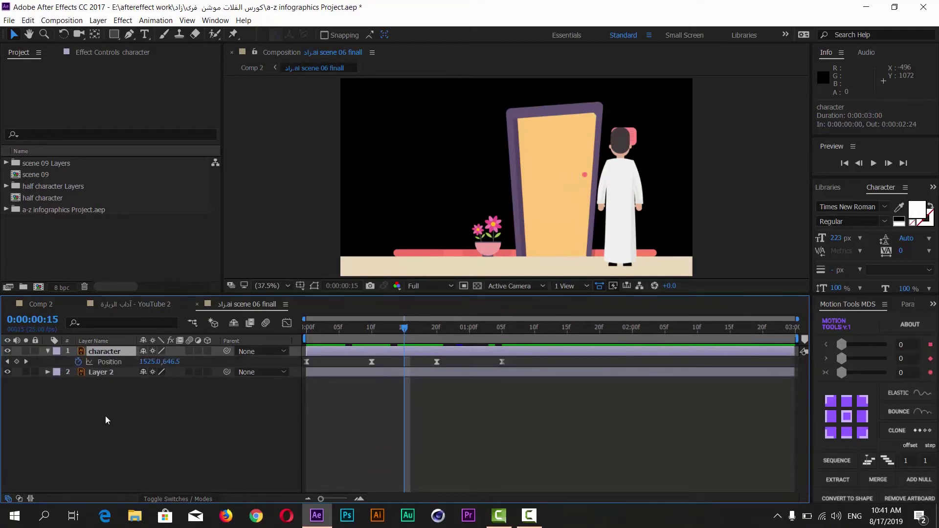
mouse_move(556, 367)
left_mouse_down()
mouse_move(303, 364)
mouse_move(383, 365)
left_mouse_up()
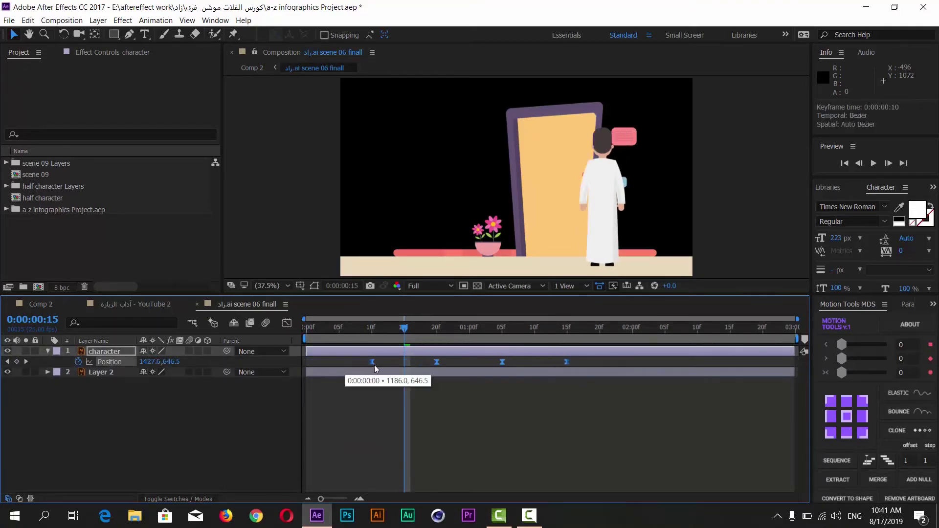
left_click_drag(383, 365, 409, 365)
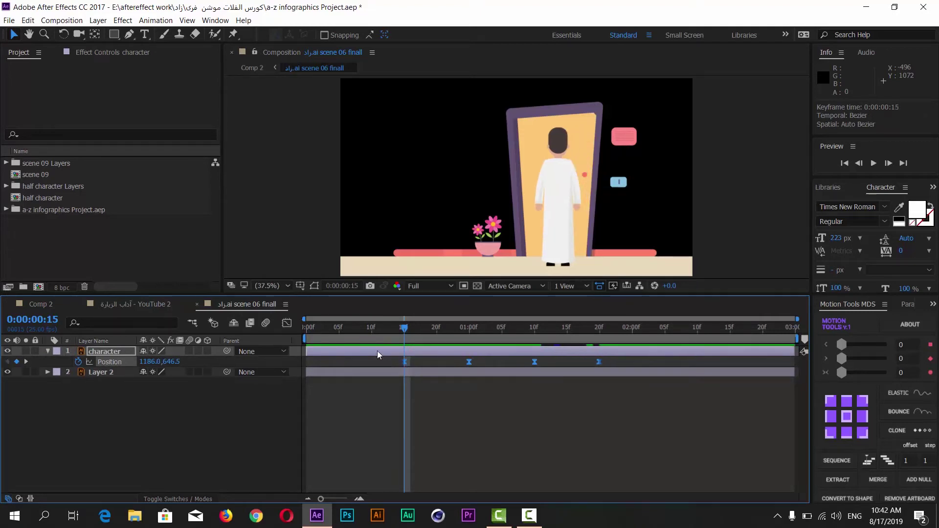
left_click(346, 328)
Step: Back in Comp 2, check the door scene and show scene 06's Position at its start
left_click(40, 304)
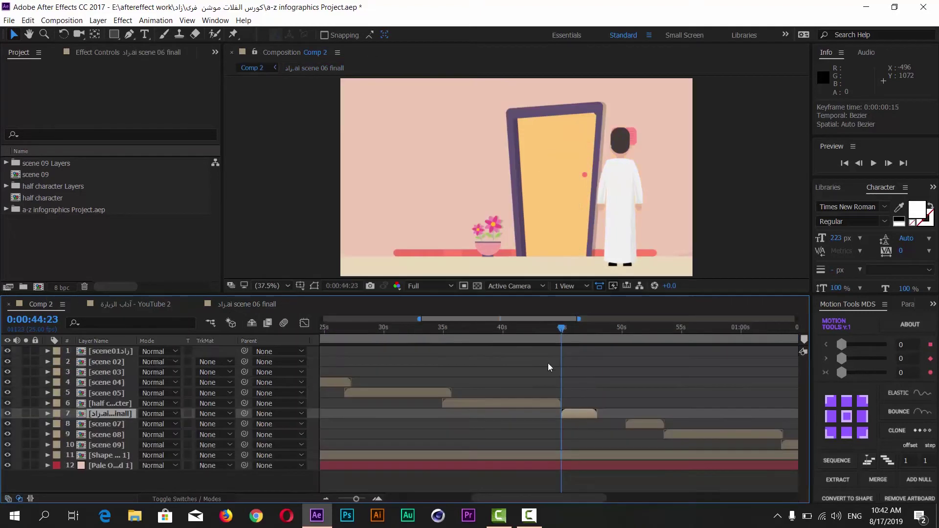
left_click_drag(580, 330, 563, 328)
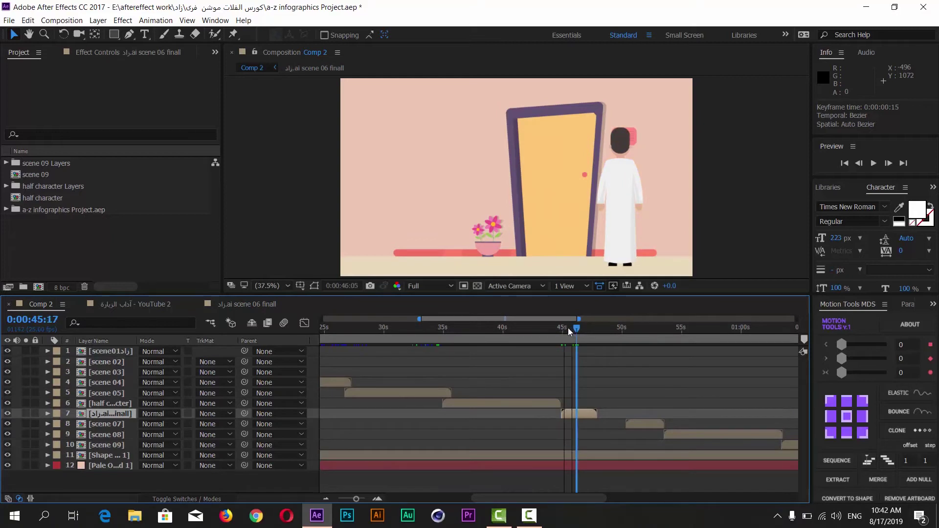
left_click(583, 411)
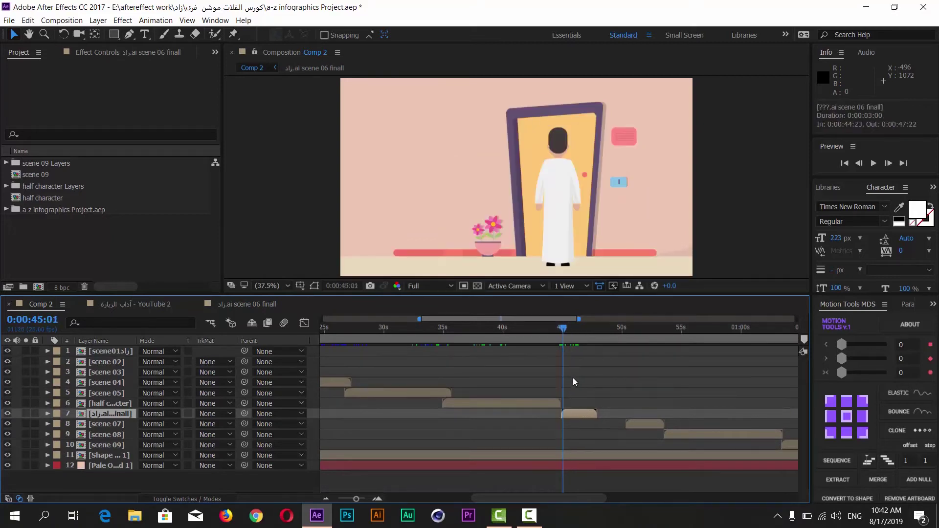
left_click_drag(562, 328, 562, 328)
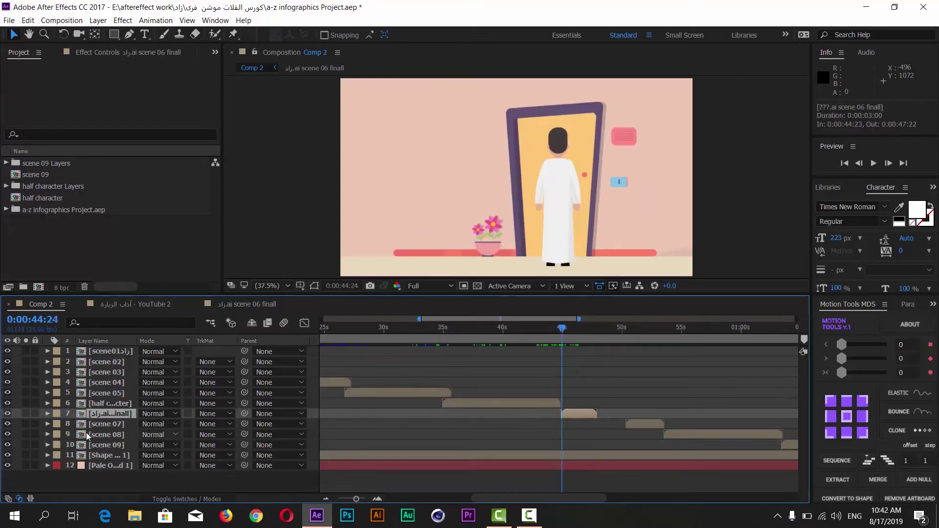
key("p")
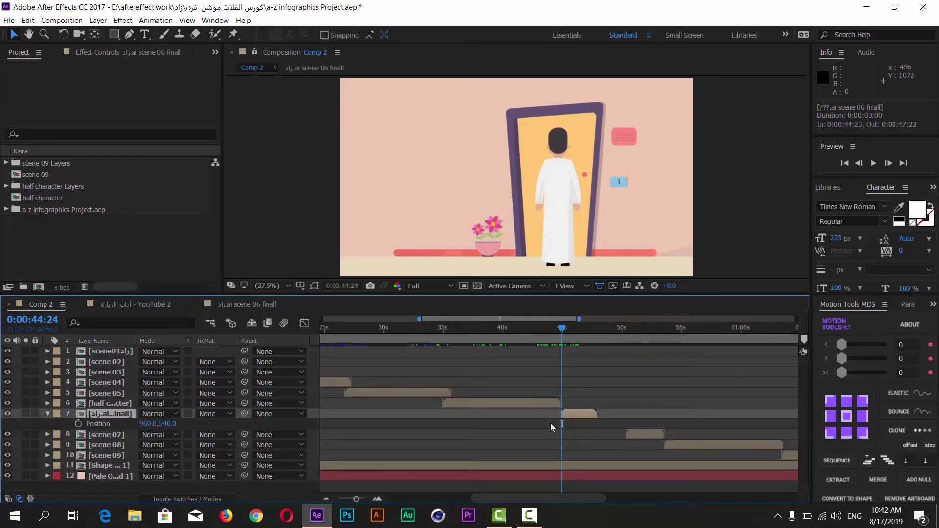
Step: Keyframe scene 06's Position so it rises from 960,1508 below the frame to 960,540
left_click(78, 423)
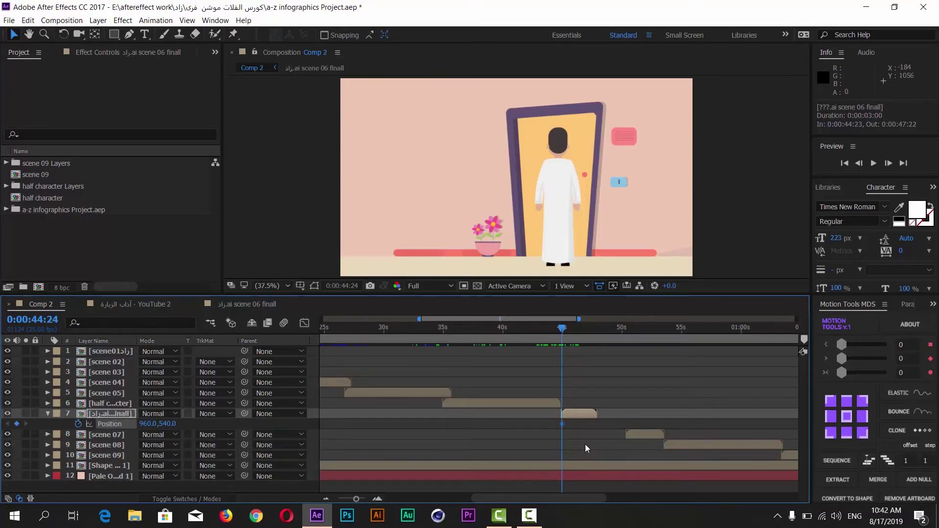
left_click_drag(562, 424, 573, 424)
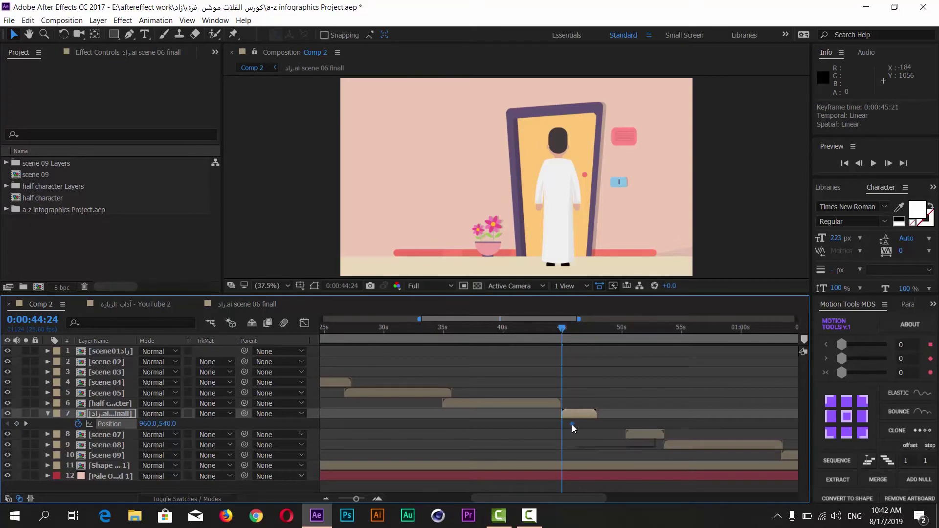
left_click_drag(168, 424, 765, 420)
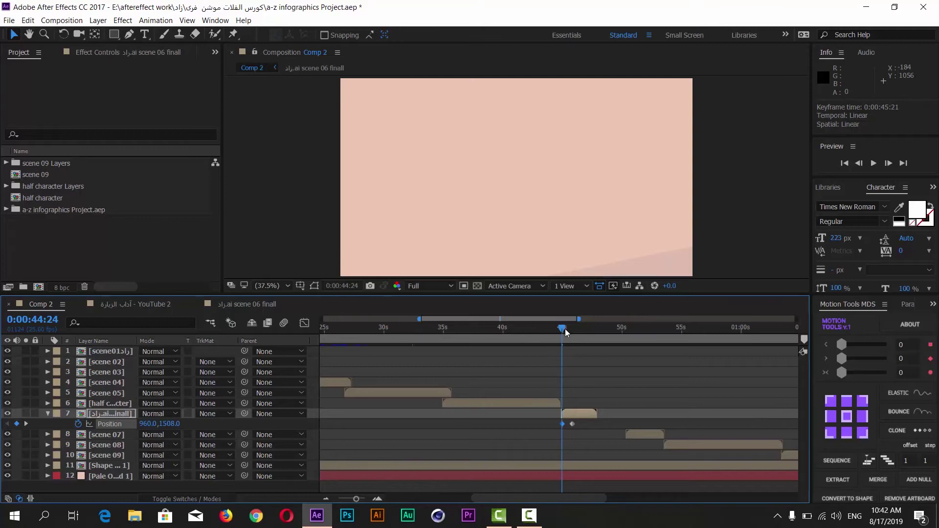
Step: Retime the scene 06 layer to start at 0:00:44:18 and preview the slide-in
left_click_drag(565, 329, 550, 329)
left_click_drag(576, 412, 568, 413)
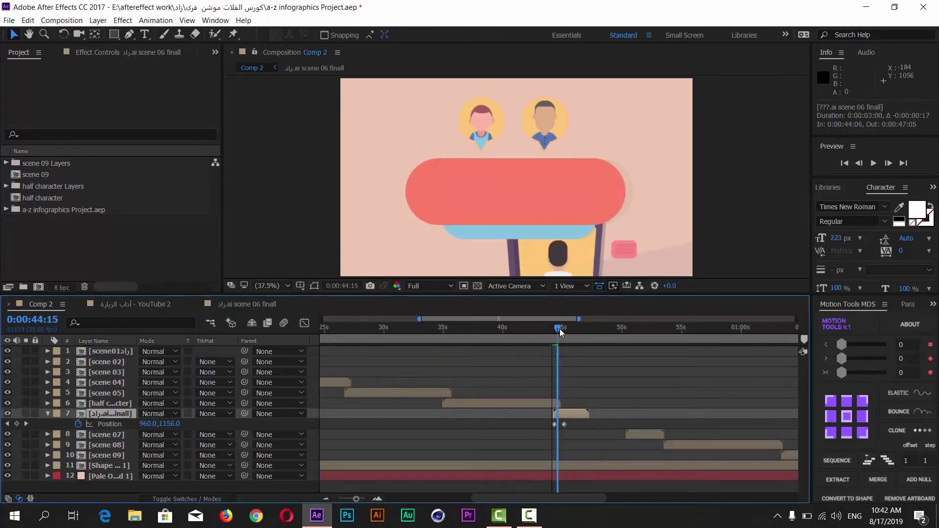
left_click_drag(553, 330, 551, 328)
left_click_drag(577, 413, 570, 416)
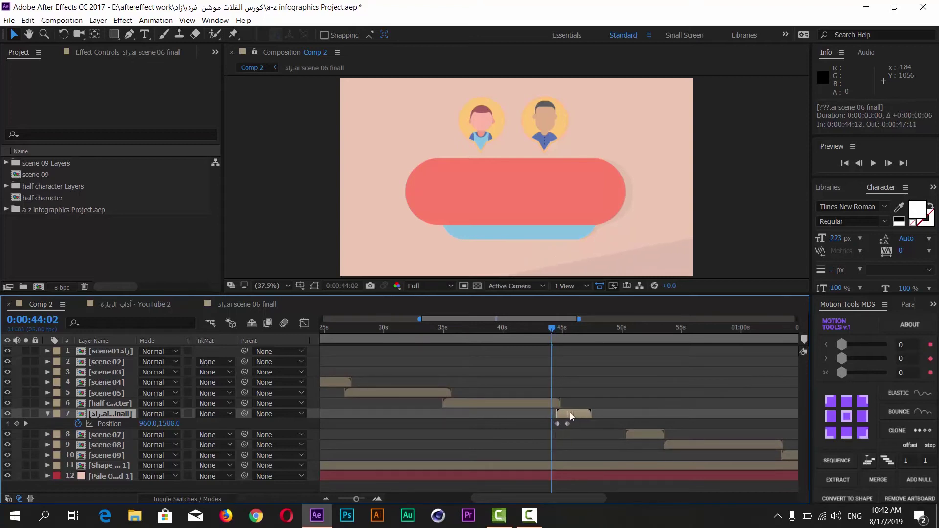
left_click_drag(554, 331, 562, 333)
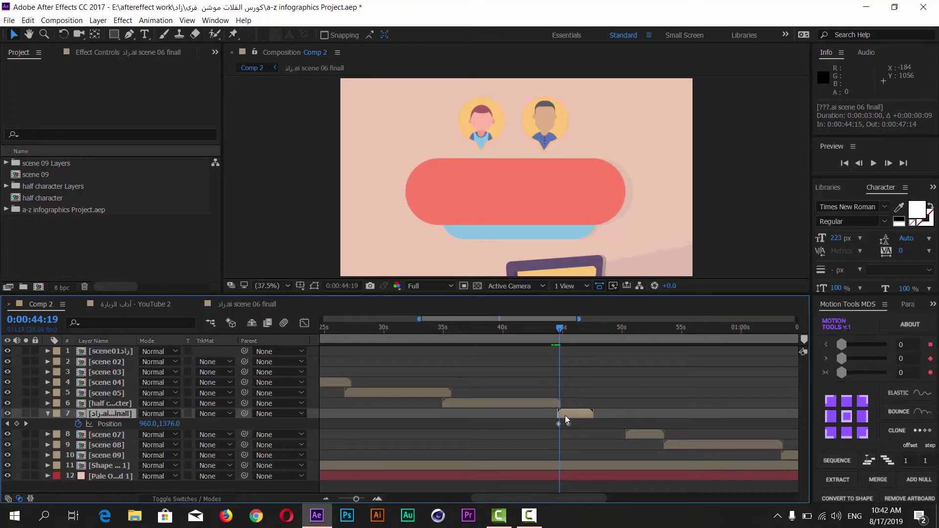
left_click_drag(565, 415, 566, 416)
mouse_move(562, 337)
left_mouse_down()
mouse_move(555, 335)
mouse_move(592, 346)
left_mouse_up()
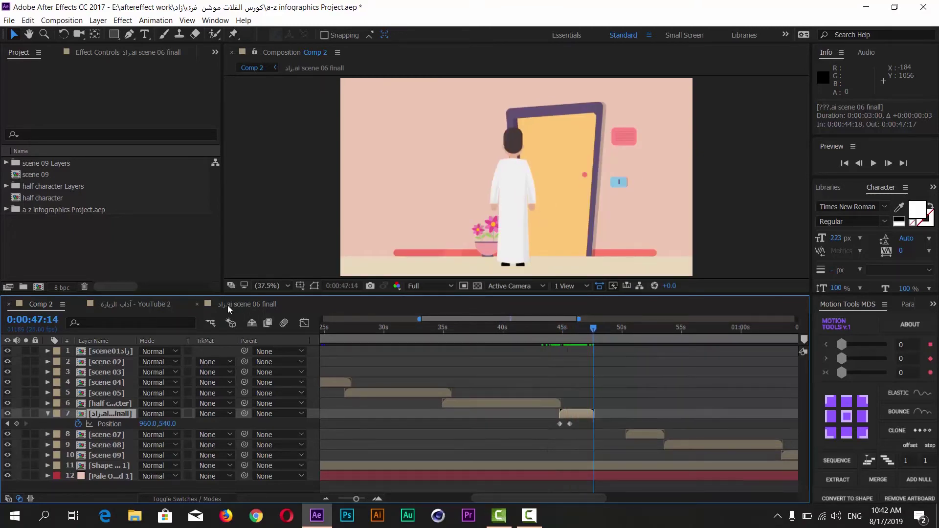
Step: Play the reference video through to the next scene, then close the scene 06 finall timeline
left_click(160, 304)
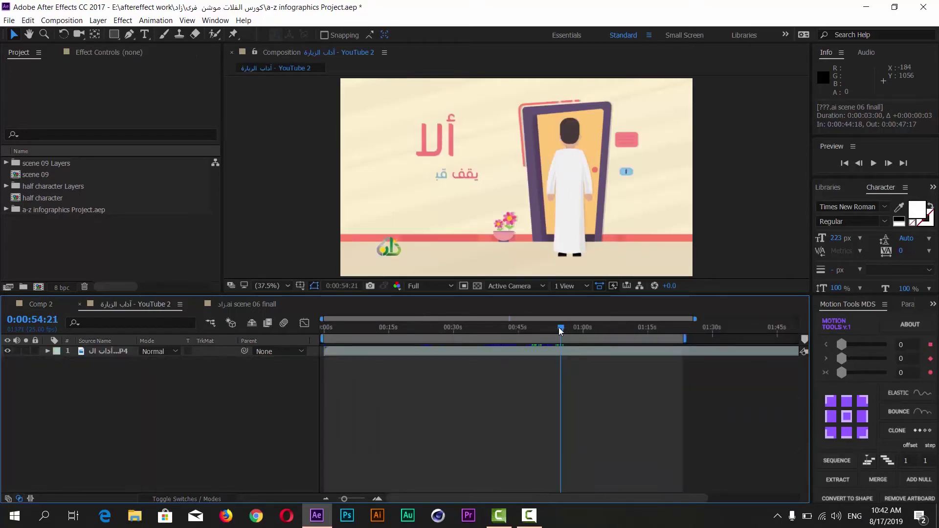
left_click_drag(559, 327, 589, 336)
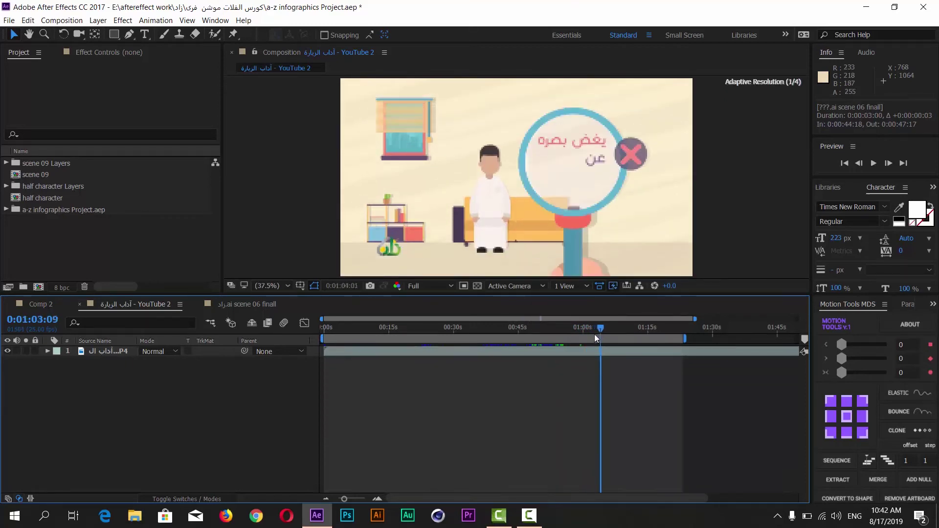
left_click(238, 306)
left_click(197, 305)
left_click(148, 305)
left_click(58, 304)
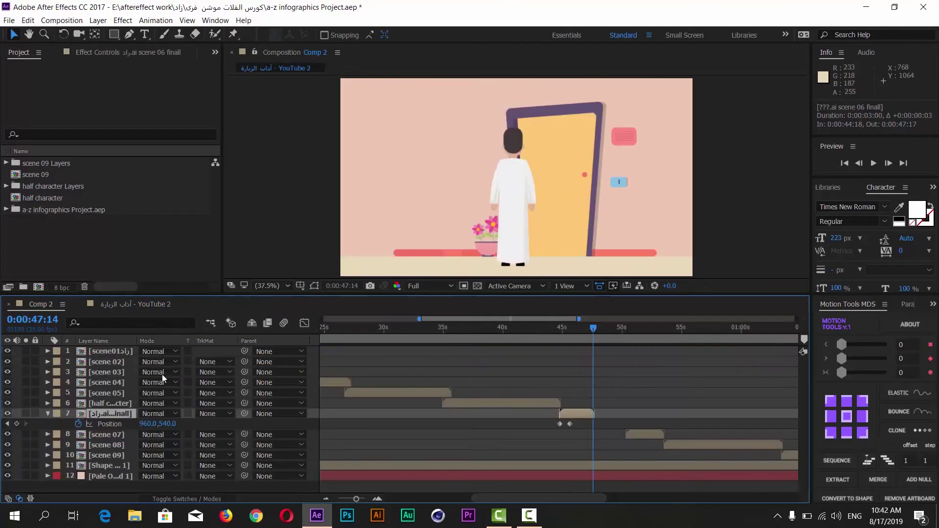
Step: Move scene 07 to start at 0:00:47:21 and verify the cut against the reference video
left_click(49, 415)
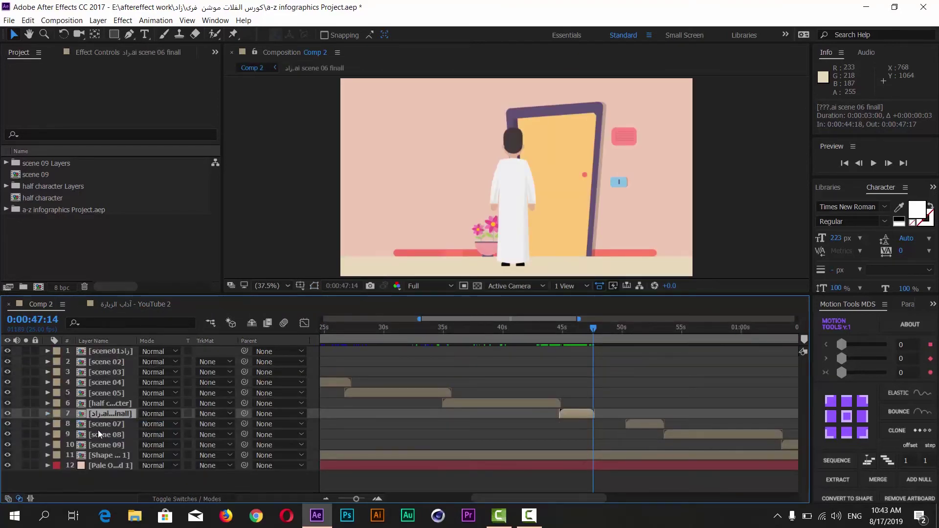
left_click(113, 424)
left_click_drag(645, 424, 618, 428)
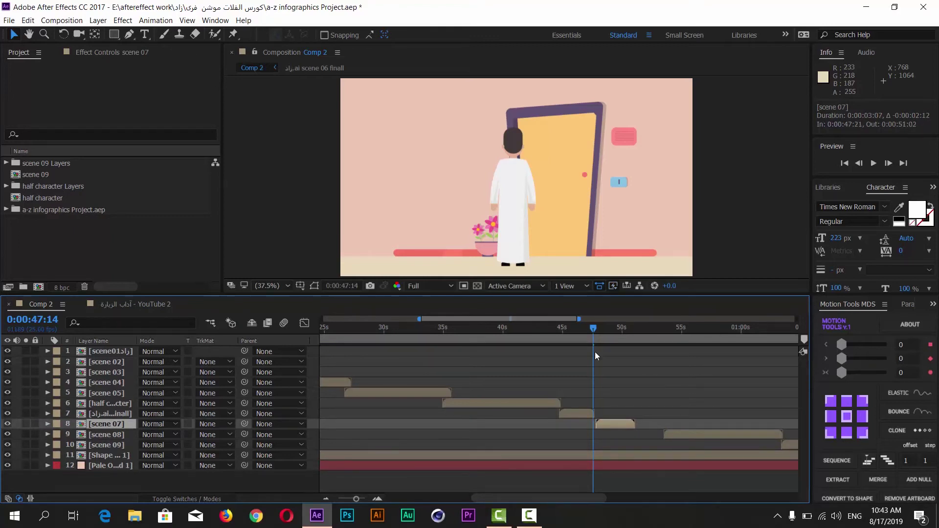
left_click_drag(597, 332, 599, 331)
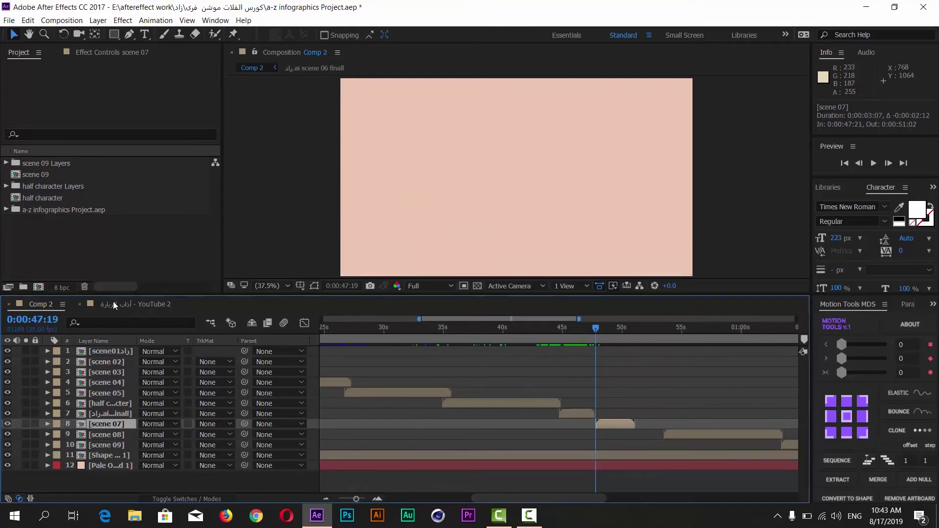
left_click(128, 304)
mouse_move(589, 330)
left_mouse_down()
mouse_move(575, 331)
mouse_move(582, 332)
left_mouse_up()
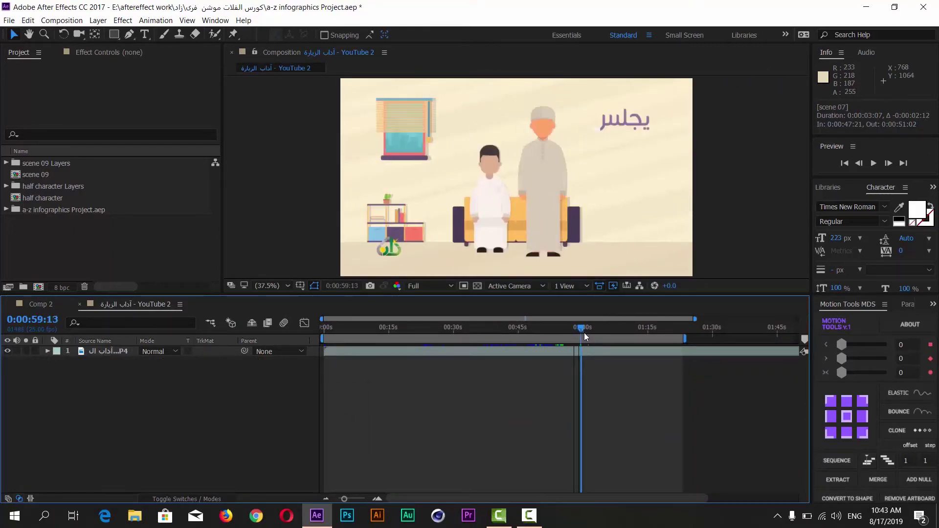
left_click(41, 304)
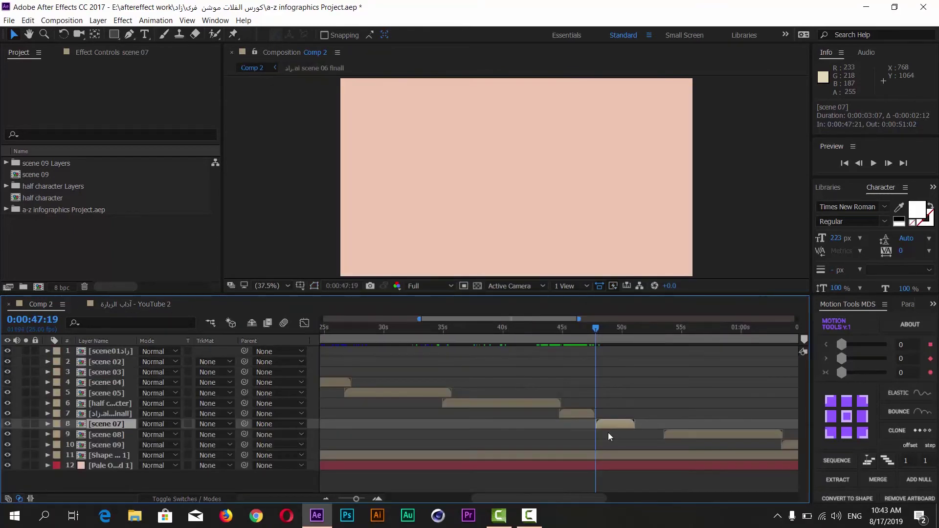
left_click(583, 415)
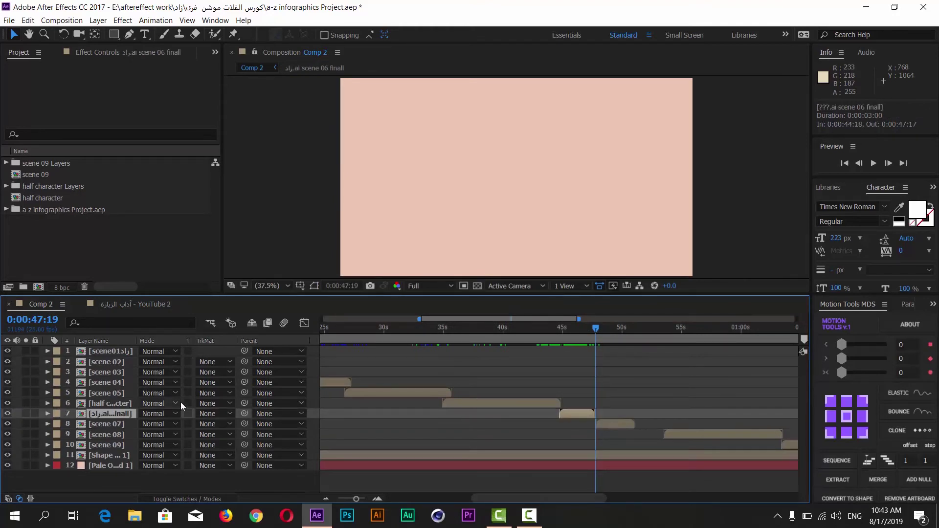
Step: Keyframe scene 06 exiting right, Position 960,540 at 0:00:47:08 to 1963,540 at 0:00:47:18
key("p")
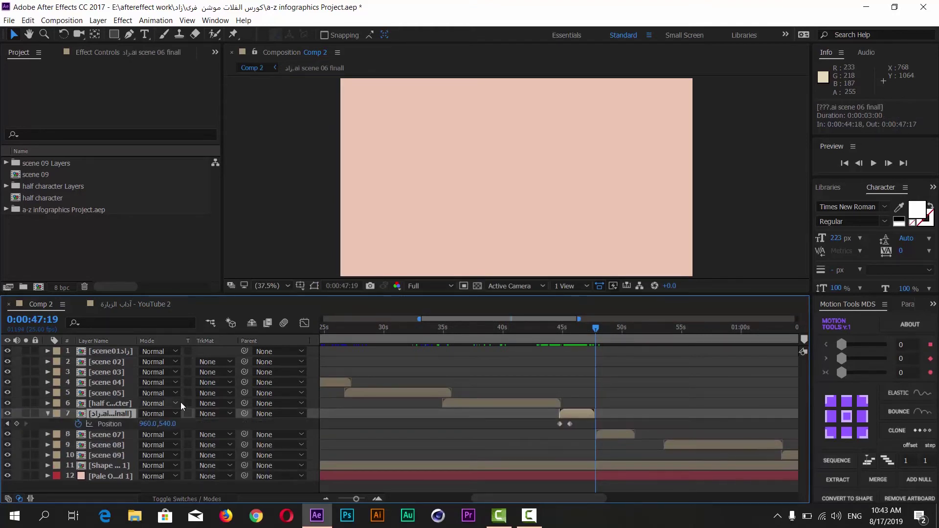
left_click_drag(595, 327, 590, 327)
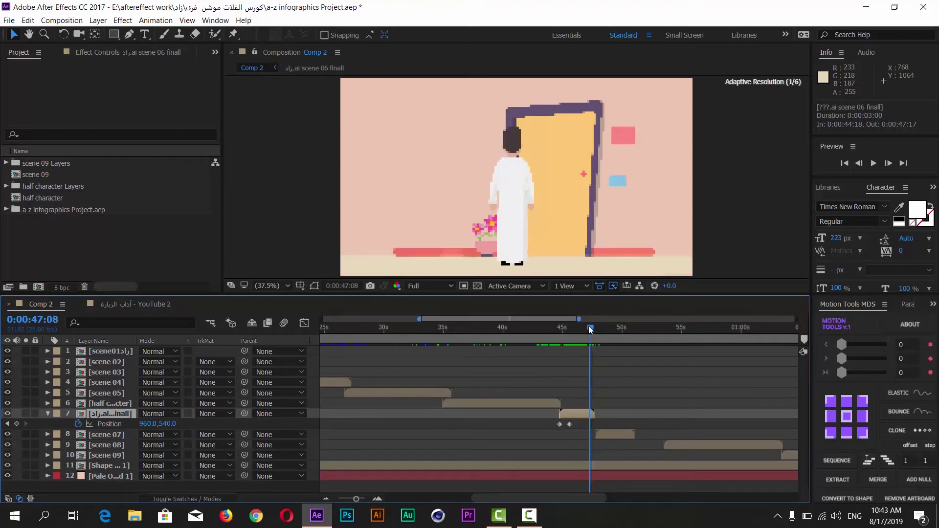
left_click(17, 424)
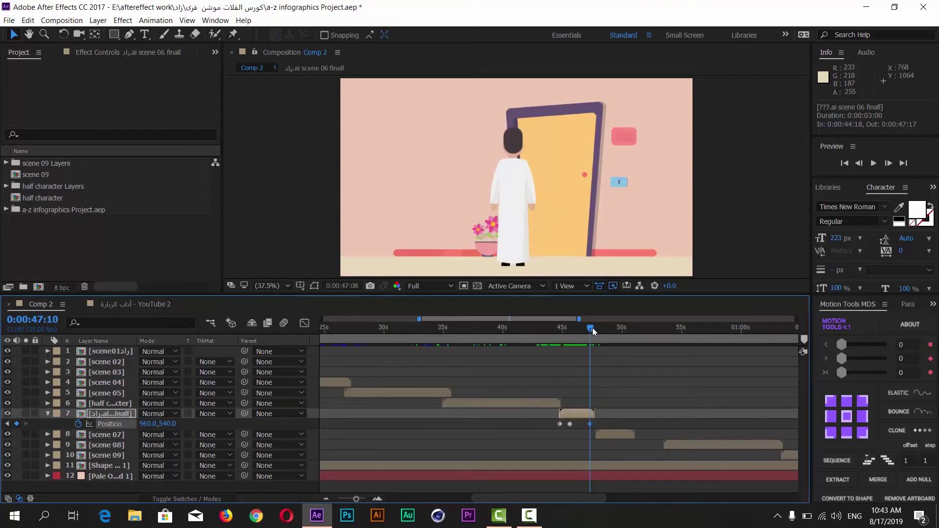
left_click_drag(588, 333, 595, 328)
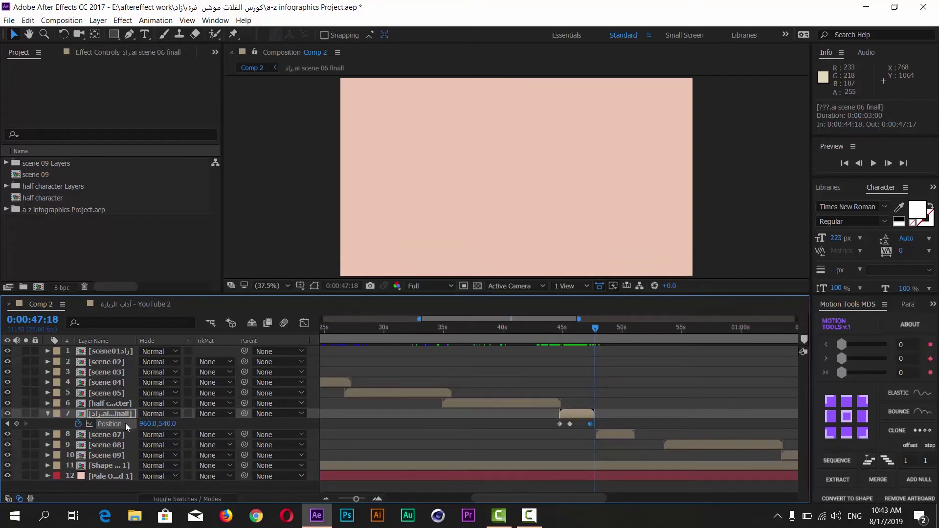
left_click_drag(141, 424, 741, 480)
Step: Preview the scene 06 exit and start scene 08 twelve frames earlier
left_click_drag(600, 330, 596, 331)
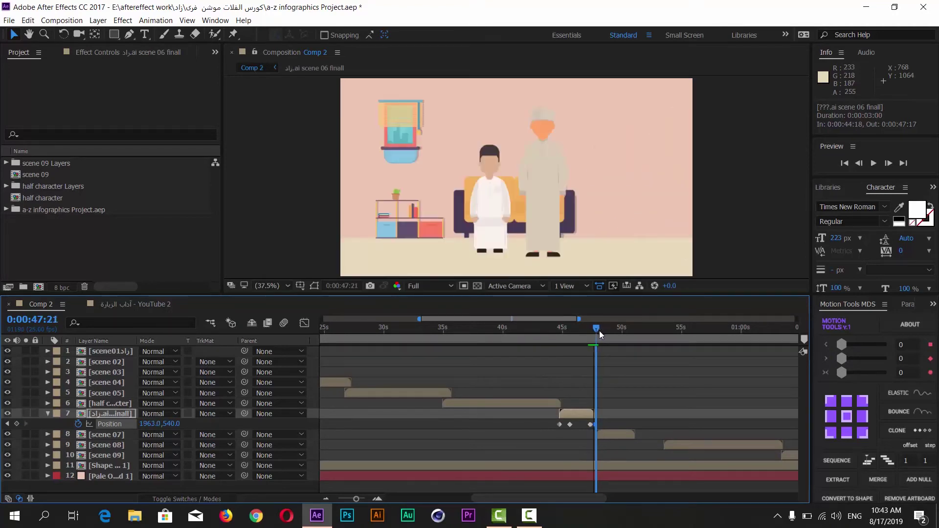
left_click_drag(598, 332, 635, 330)
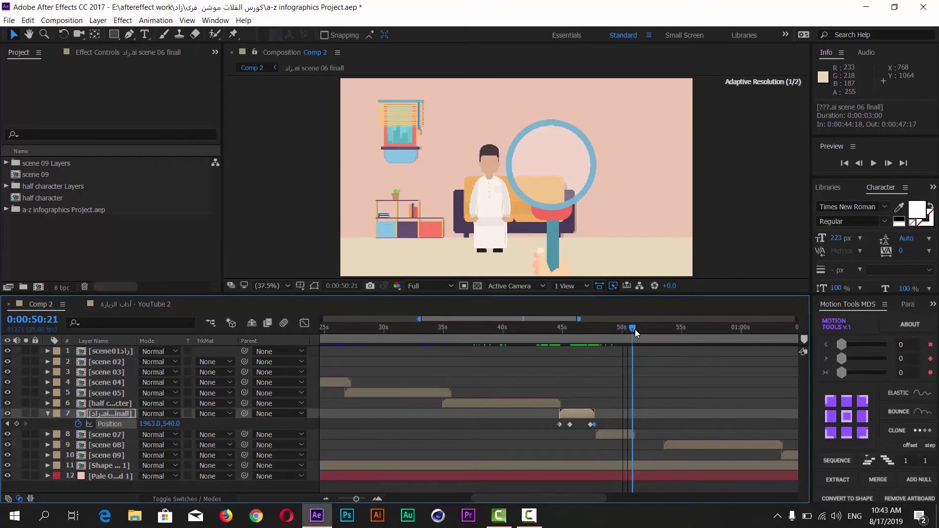
left_click_drag(680, 443, 648, 448)
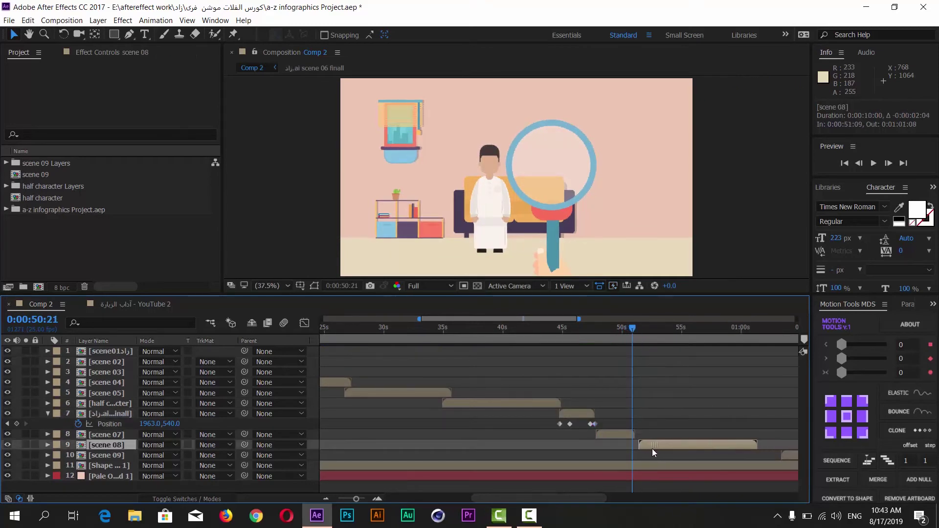
left_click(529, 525)
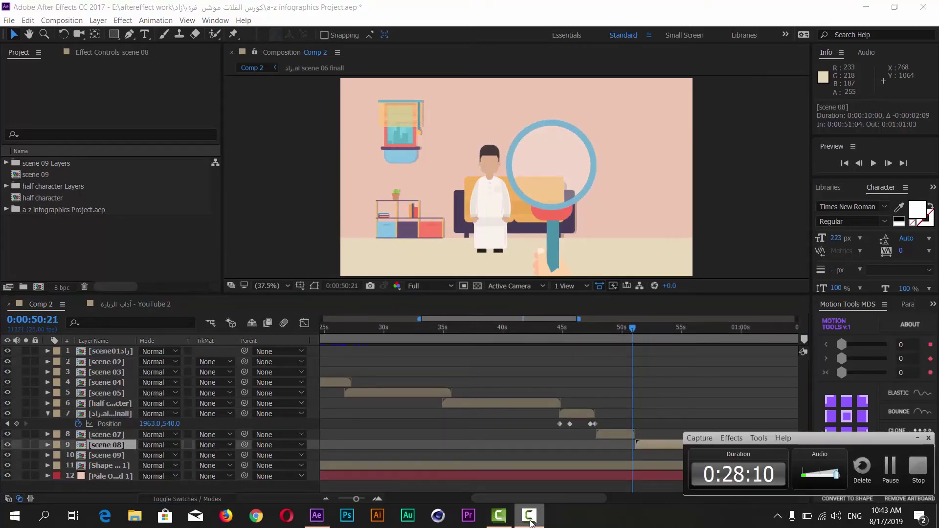
left_click(574, 345)
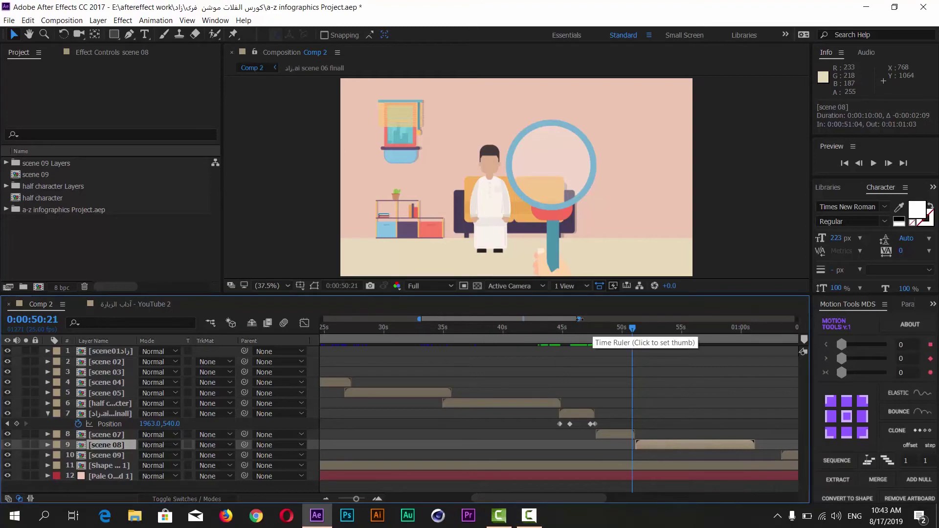
left_click_drag(579, 319, 706, 320)
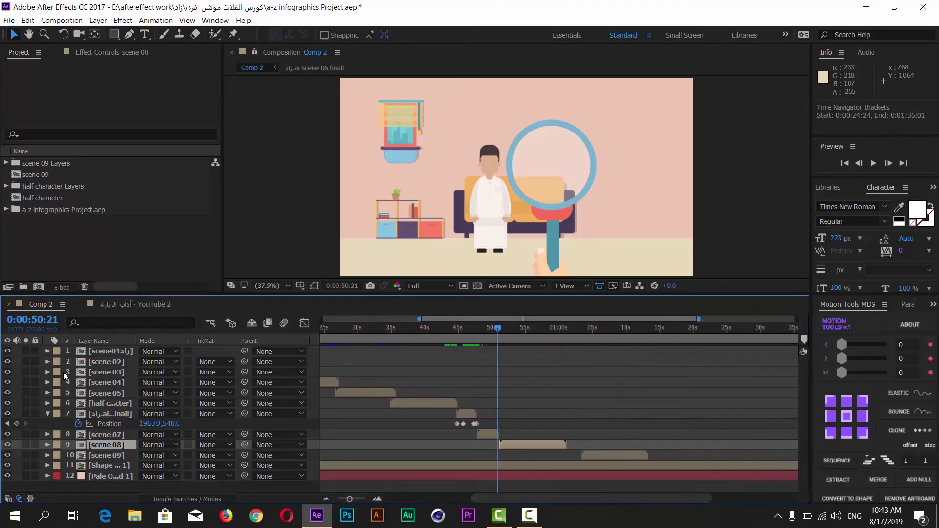
left_click(115, 306)
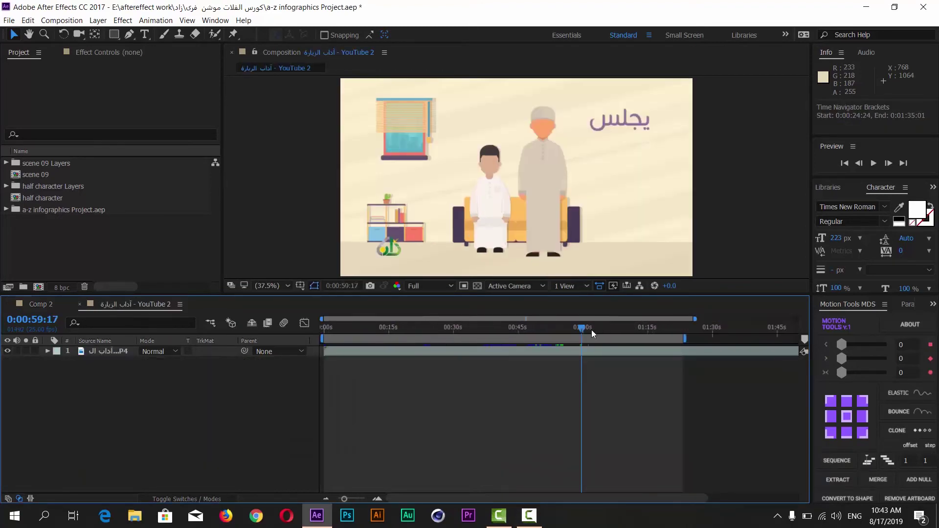
mouse_move(585, 334)
left_mouse_down()
mouse_move(620, 343)
mouse_move(650, 333)
mouse_move(591, 330)
mouse_move(599, 327)
left_mouse_up()
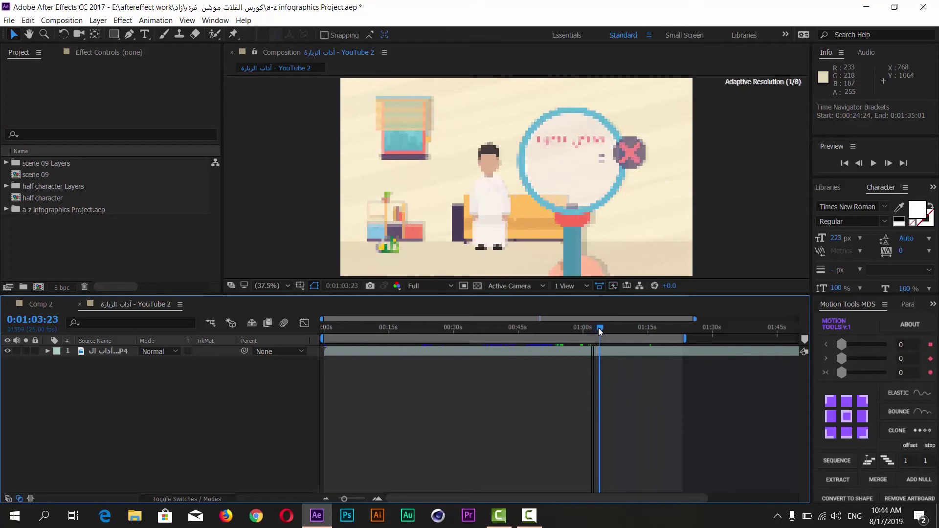
left_click(44, 304)
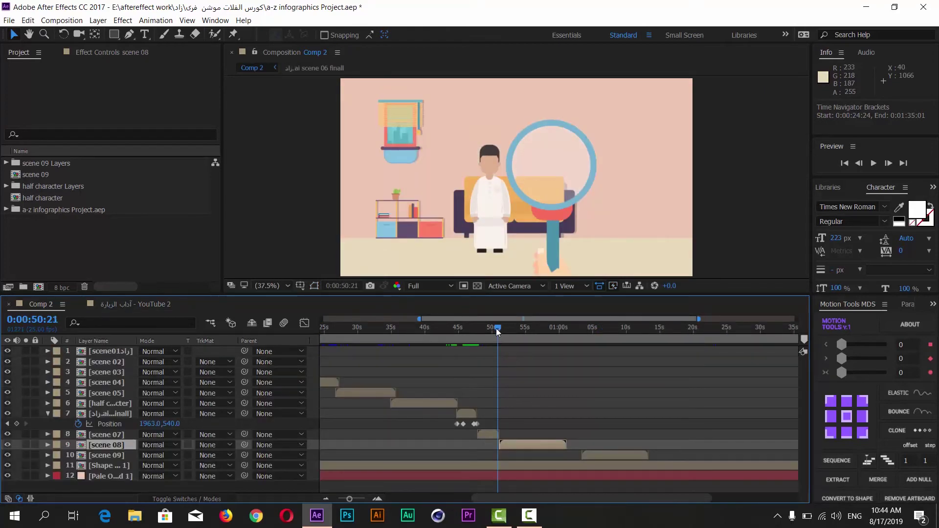
left_click_drag(496, 328, 495, 335)
left_click(155, 304)
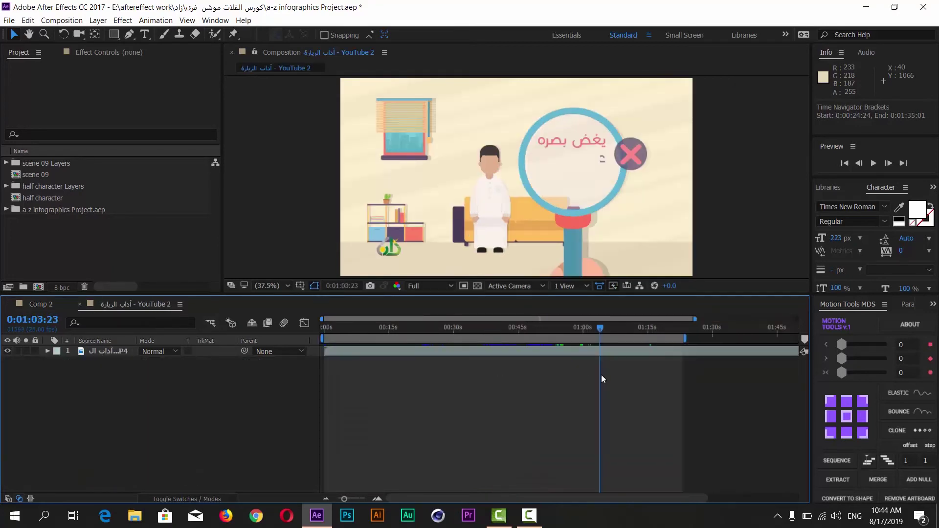
left_click_drag(601, 328, 612, 327)
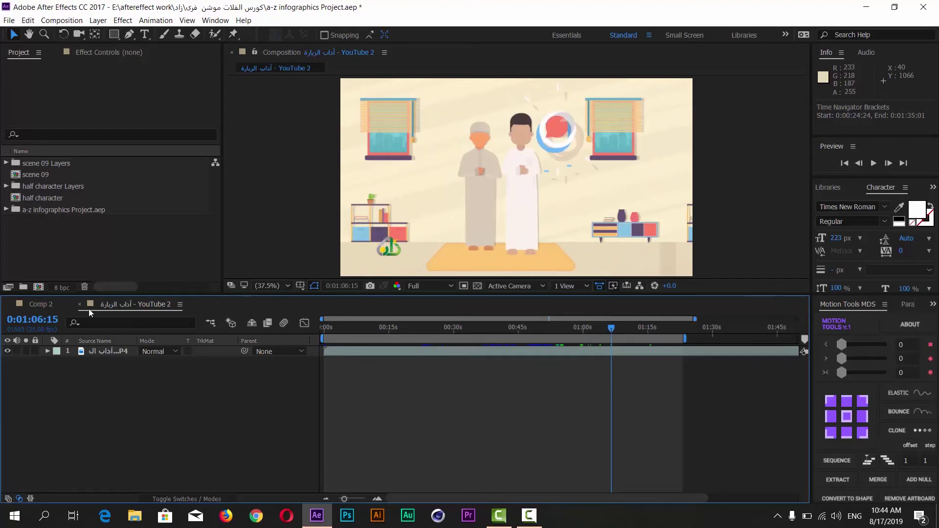
left_click(60, 305)
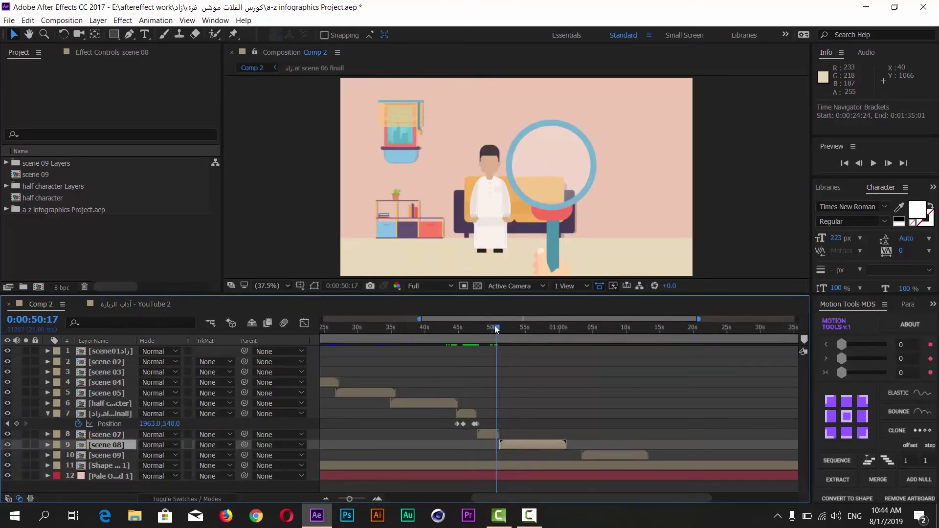
Step: At 0:00:47:21, show the Position properties of scene 08 and scene 07
left_click(478, 327)
left_click_drag(478, 325, 477, 324)
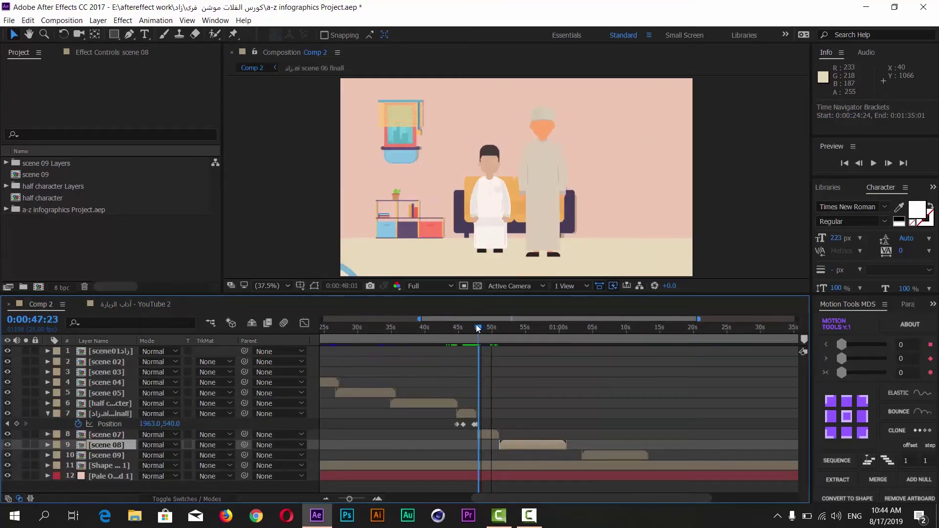
left_click(102, 445)
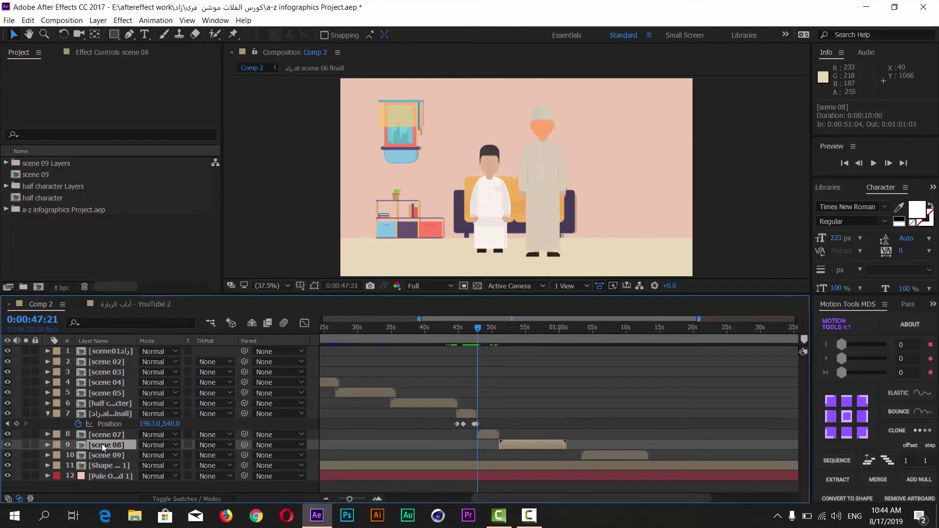
key("p")
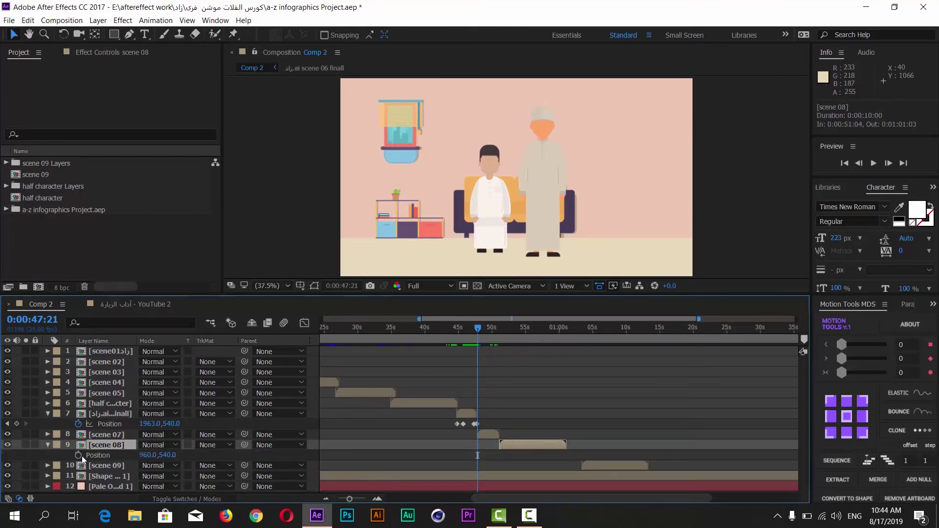
left_click(484, 434)
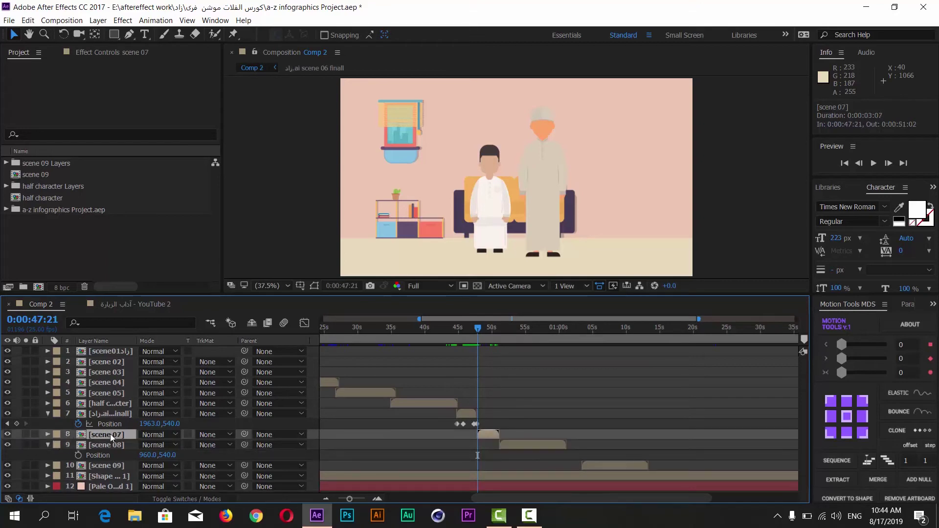
key("p")
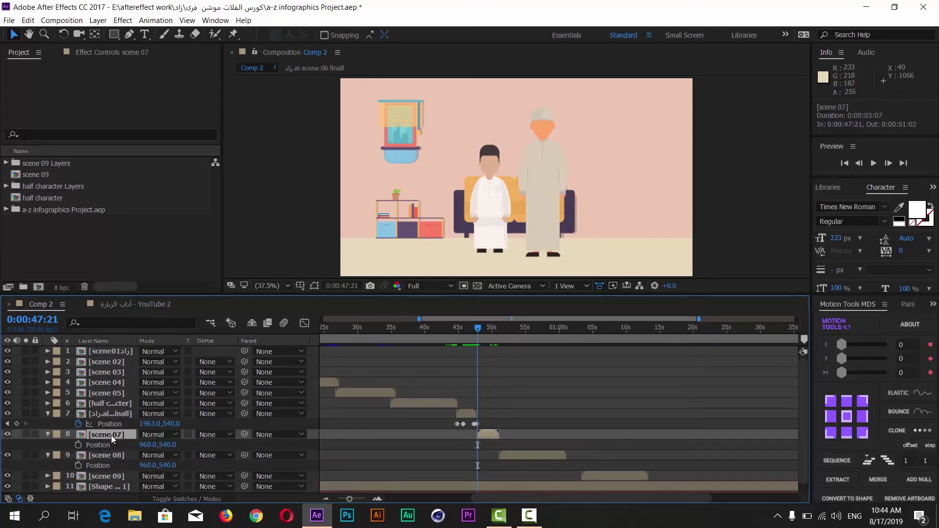
Step: Keyframe scene 07 sliding right to 2918,540 by 0:00:50:24; start scene 08 eleven frames earlier
left_click(78, 445)
left_click_drag(483, 330, 498, 330)
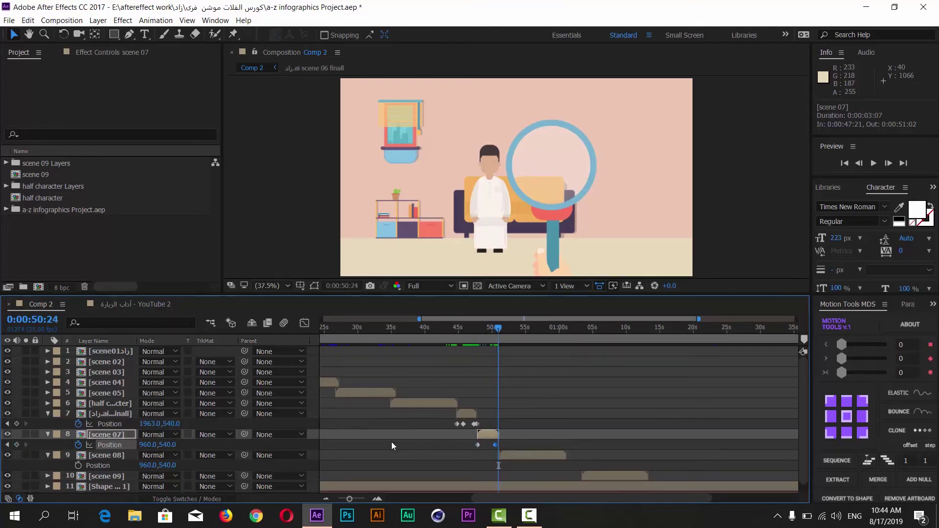
left_click_drag(140, 445, 235, 446)
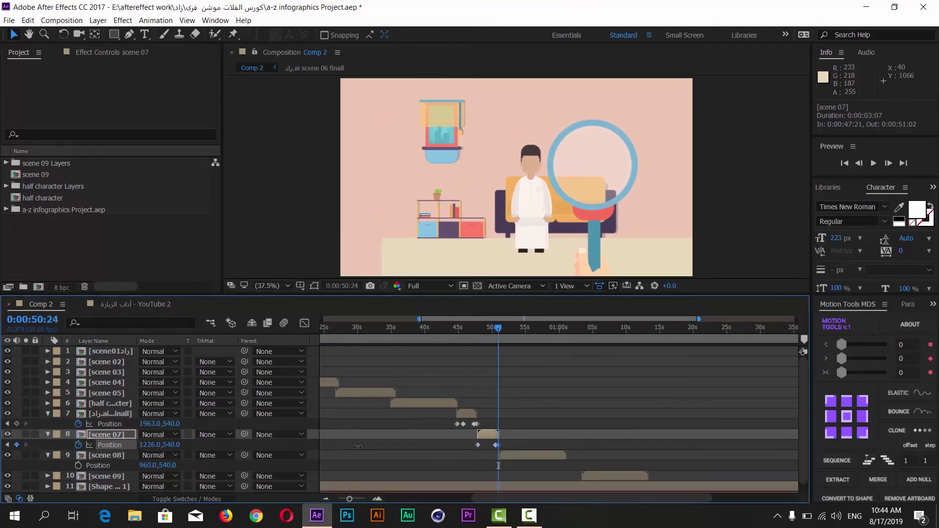
left_click_drag(160, 445, 16, 449)
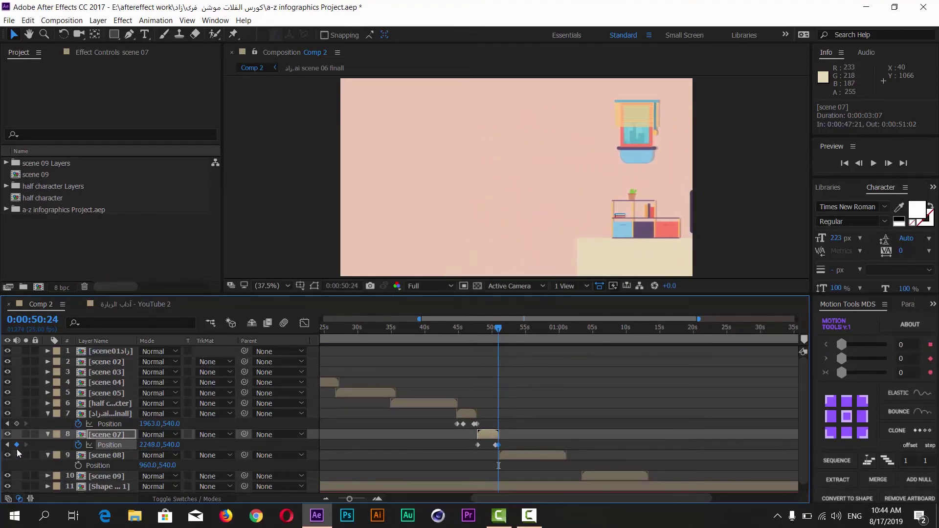
mouse_move(141, 445)
left_mouse_down()
mouse_move(386, 460)
mouse_move(524, 411)
left_mouse_up()
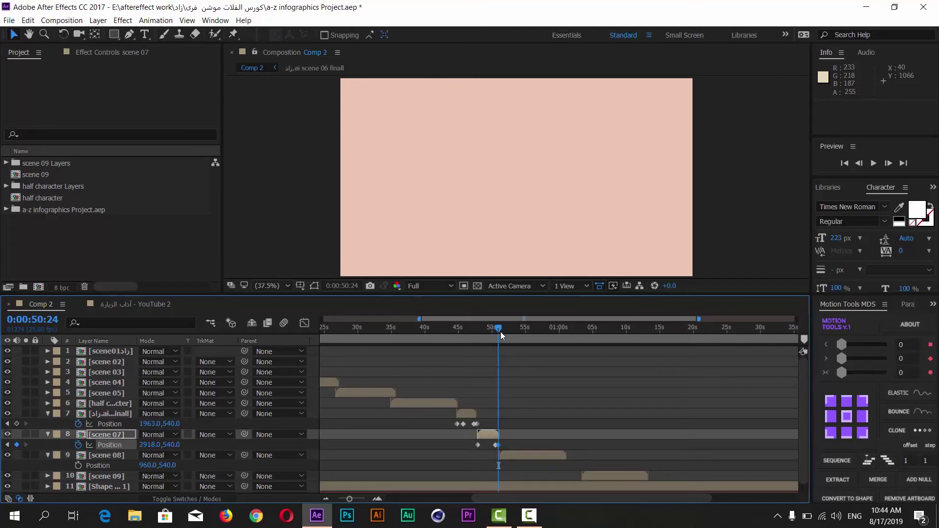
left_click_drag(497, 328, 503, 327)
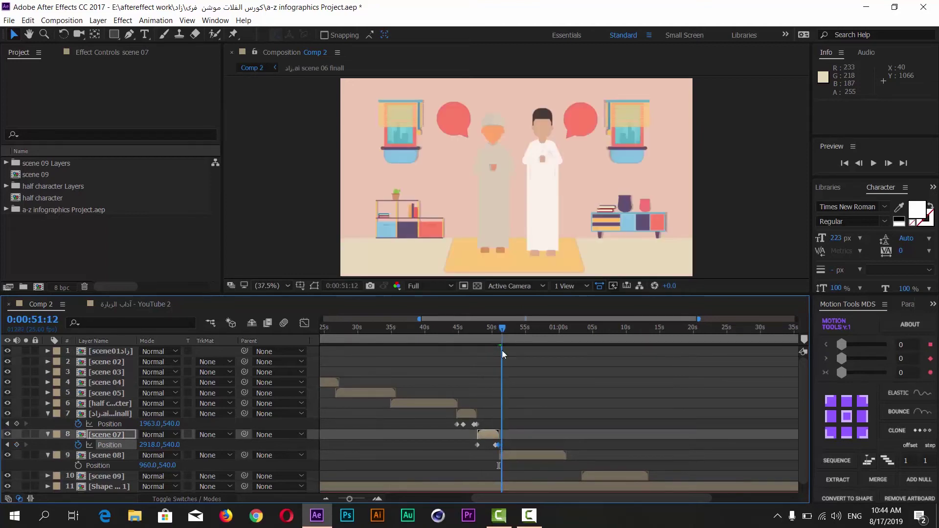
left_click_drag(508, 463, 504, 460)
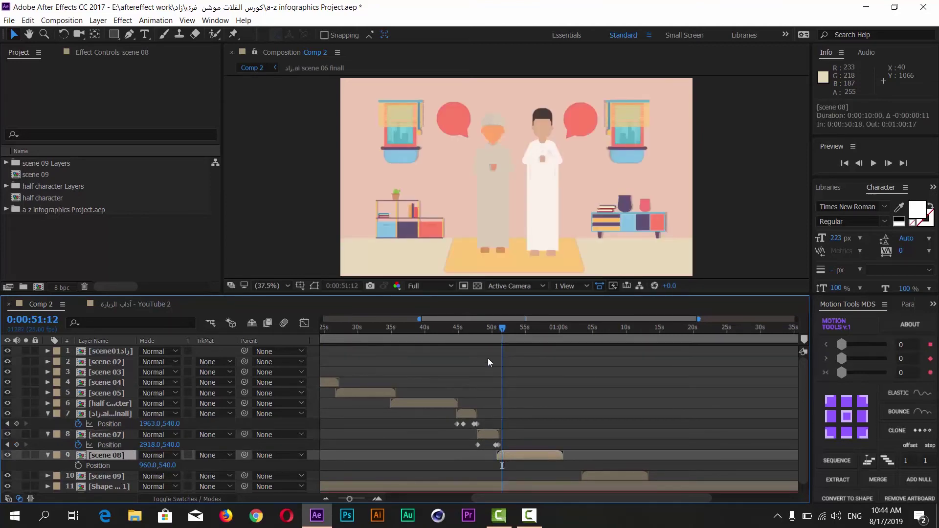
Step: Preview the cut into scene 08, zoom the timeline, and nudge scene 08 to start at 0:00:51:00
left_click(486, 331)
left_click_drag(486, 331, 498, 334)
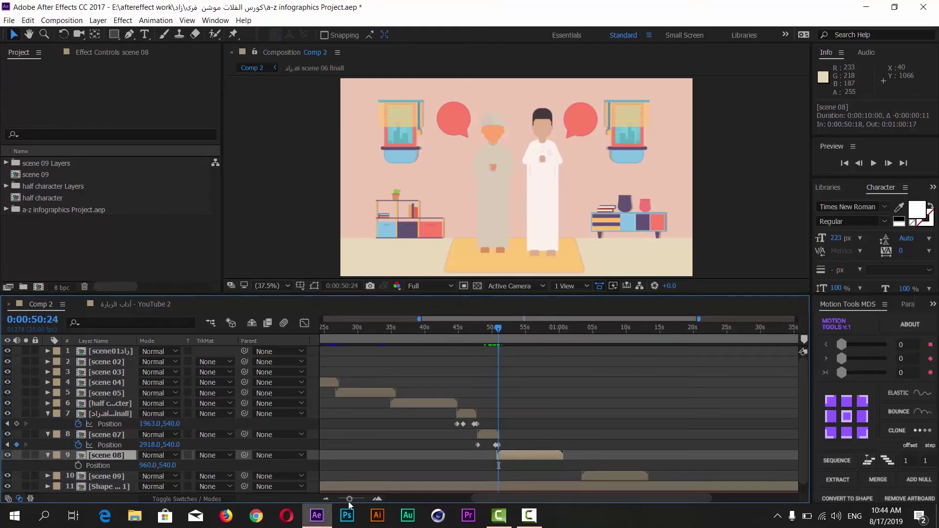
left_click_drag(350, 503, 356, 500)
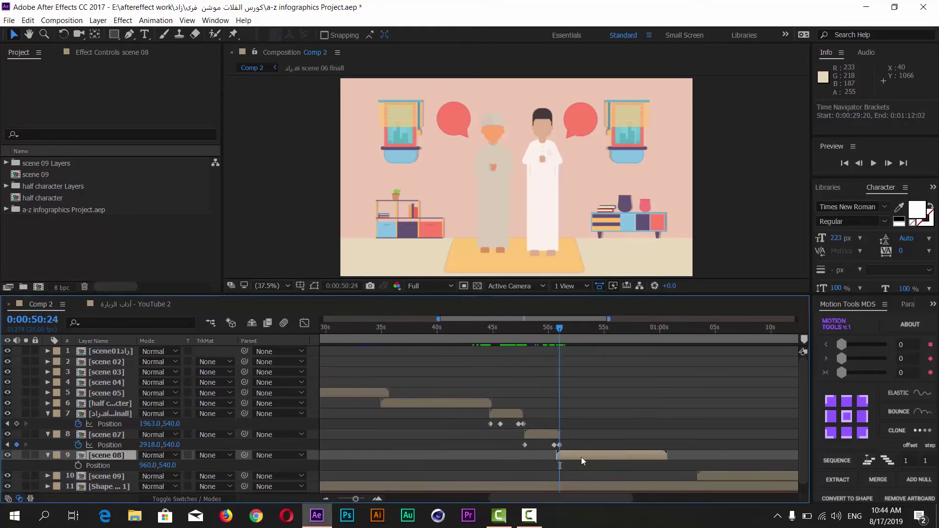
left_click_drag(582, 461, 585, 458)
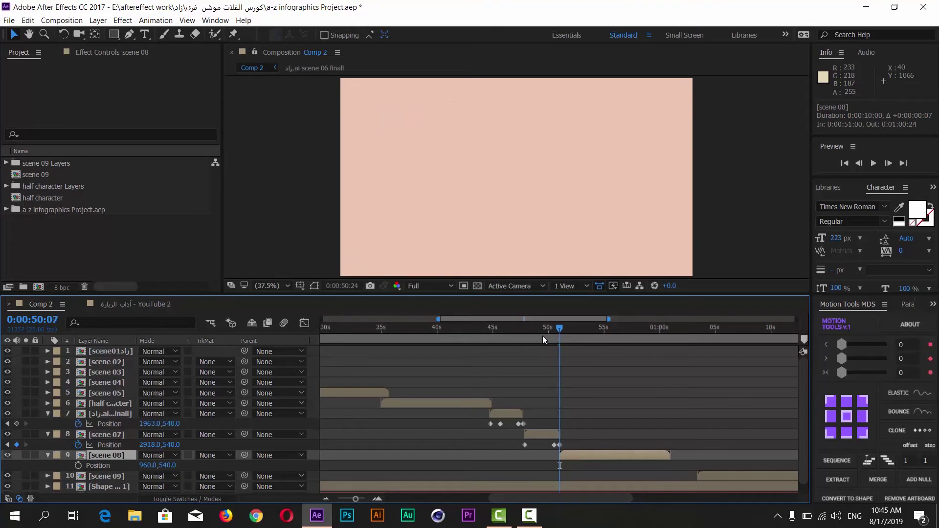
Step: Start scene 08 four frames earlier at 0:00:50:21, check the transition, then show the YouTube 2 composition
left_click_drag(542, 336, 559, 333)
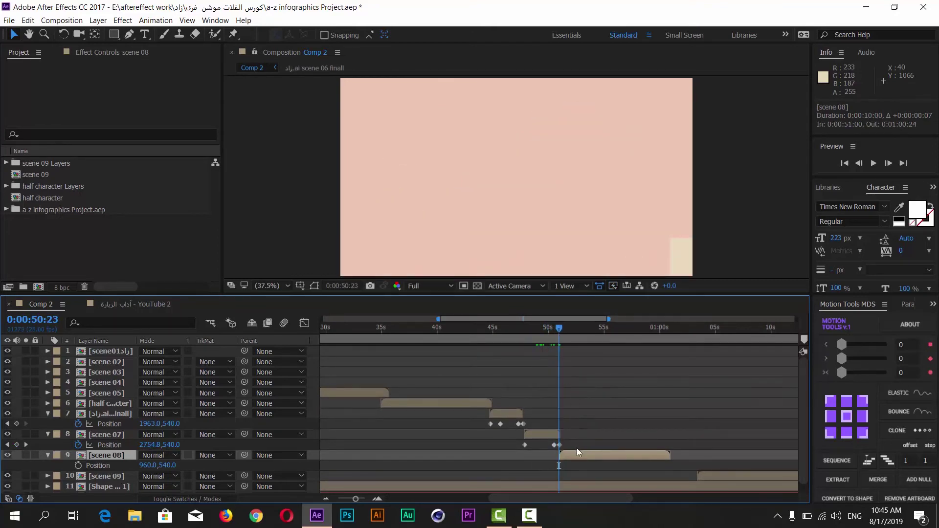
left_click_drag(571, 456, 571, 457)
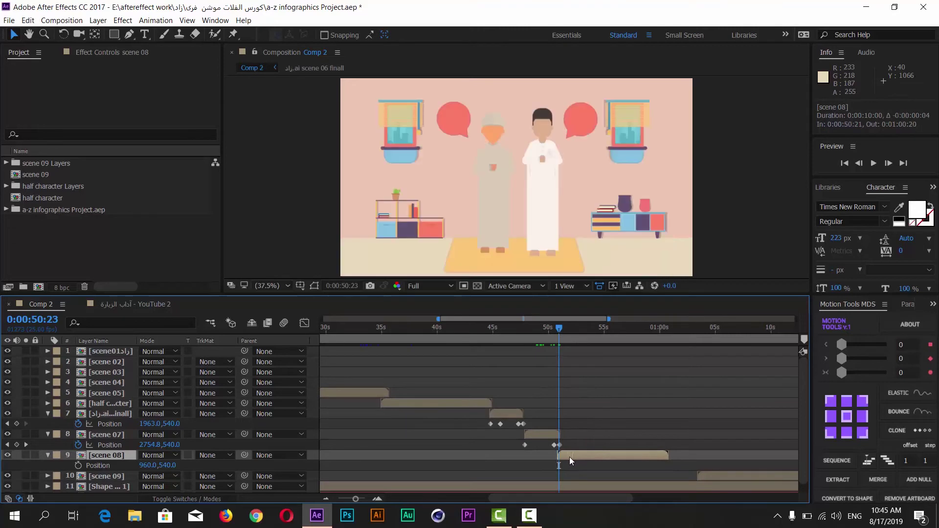
mouse_move(558, 331)
left_mouse_down()
mouse_move(544, 338)
mouse_move(569, 332)
left_mouse_up()
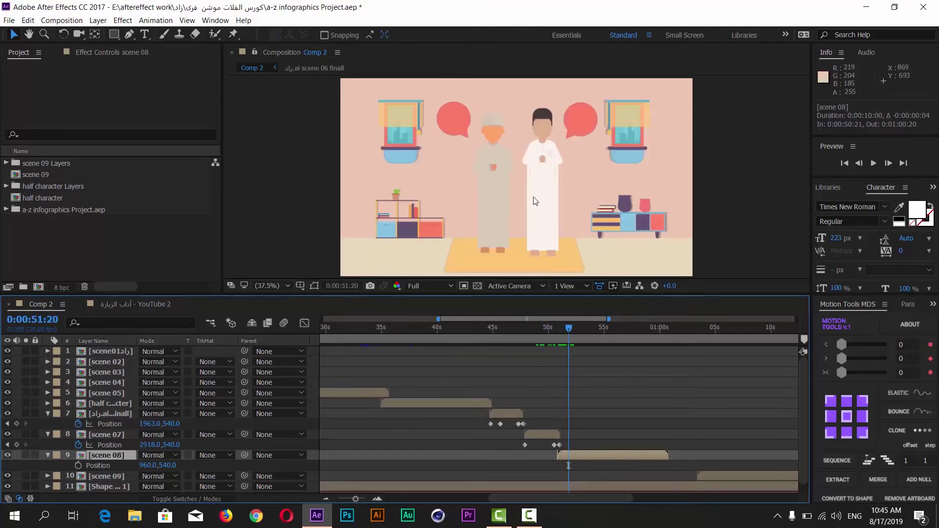
left_click(130, 304)
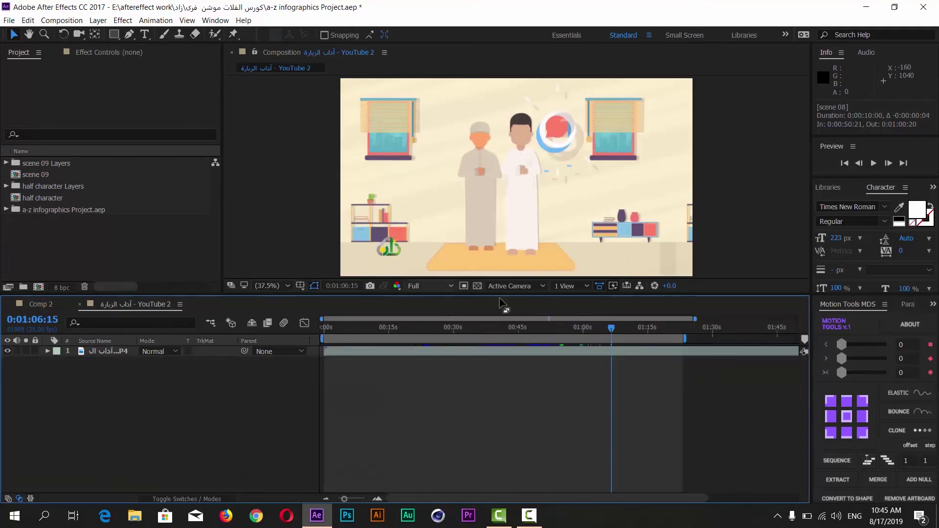
Step: Scrub the YouTube 2 reference to watch the character exit, then return to Comp 2
left_click_drag(612, 330, 630, 336)
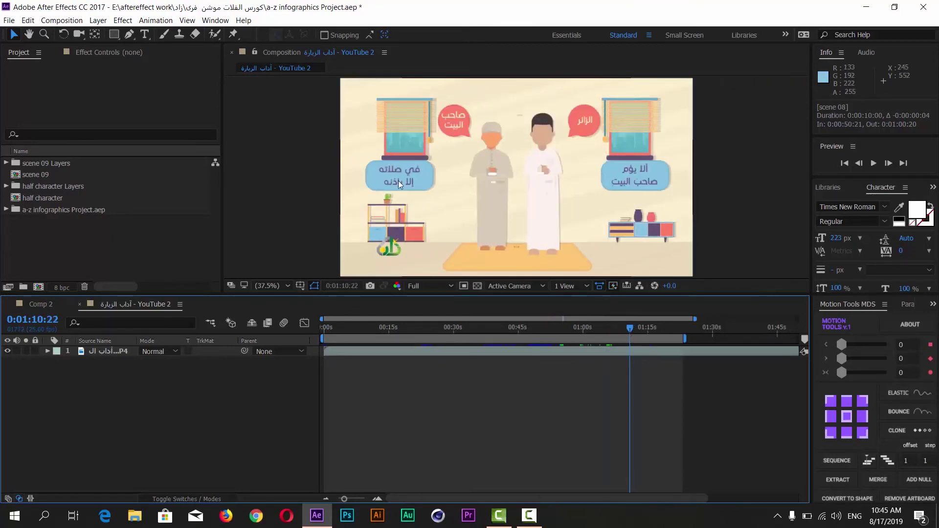
left_click_drag(628, 331, 633, 332)
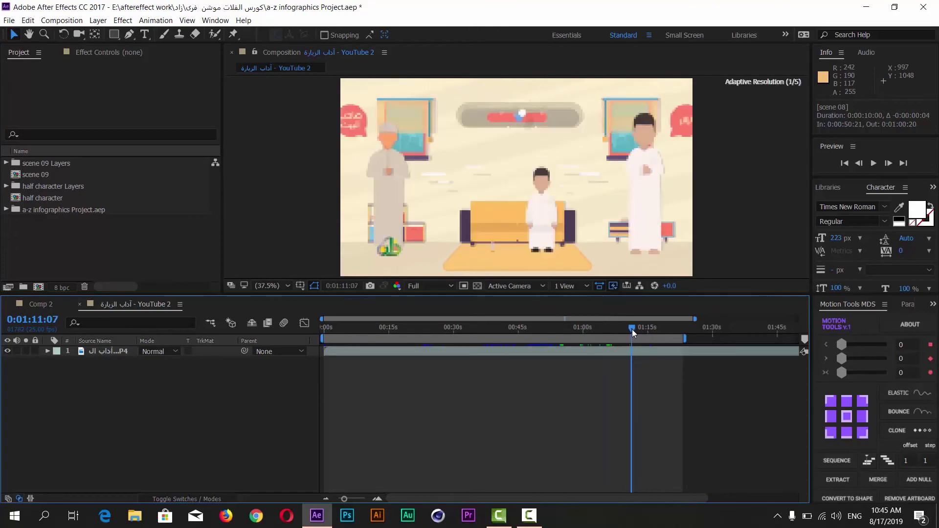
left_click(51, 304)
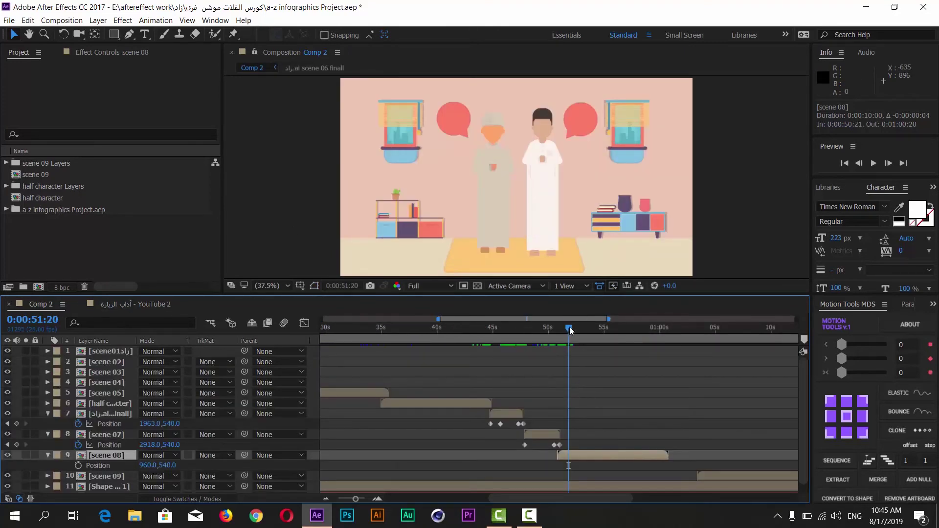
Step: Open the scene 08 precomp, select Layer 10, and enable Show Layer Controls
mouse_move(570, 327)
left_mouse_down()
mouse_move(651, 339)
mouse_move(580, 340)
left_mouse_up()
double_click(110, 456)
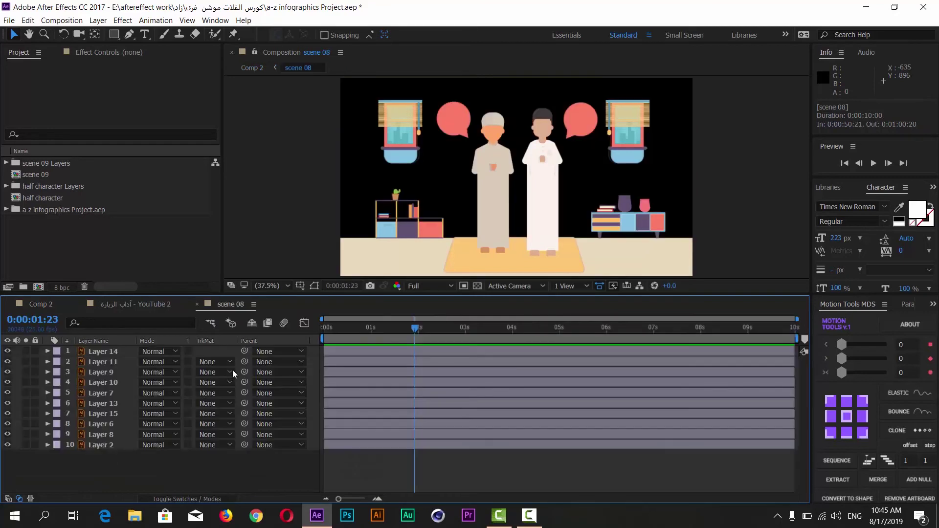
left_click_drag(416, 330, 437, 330)
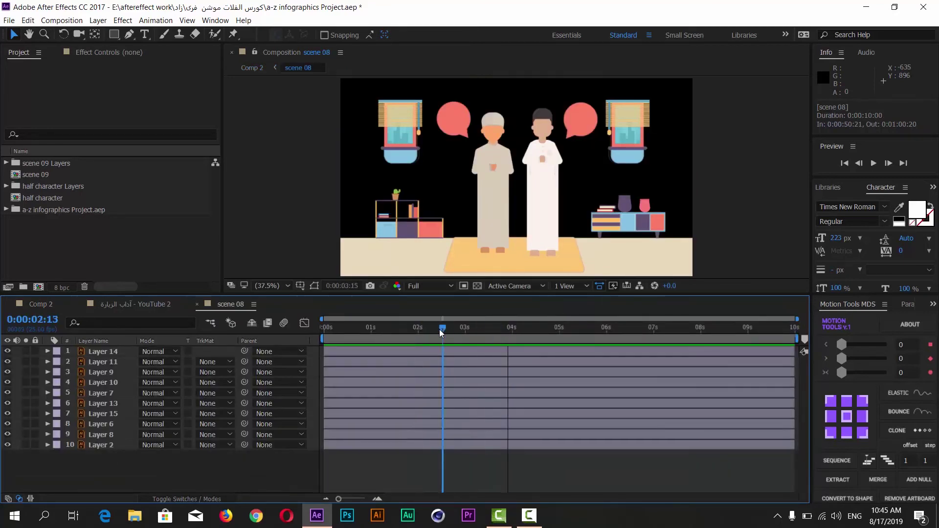
left_click(483, 169)
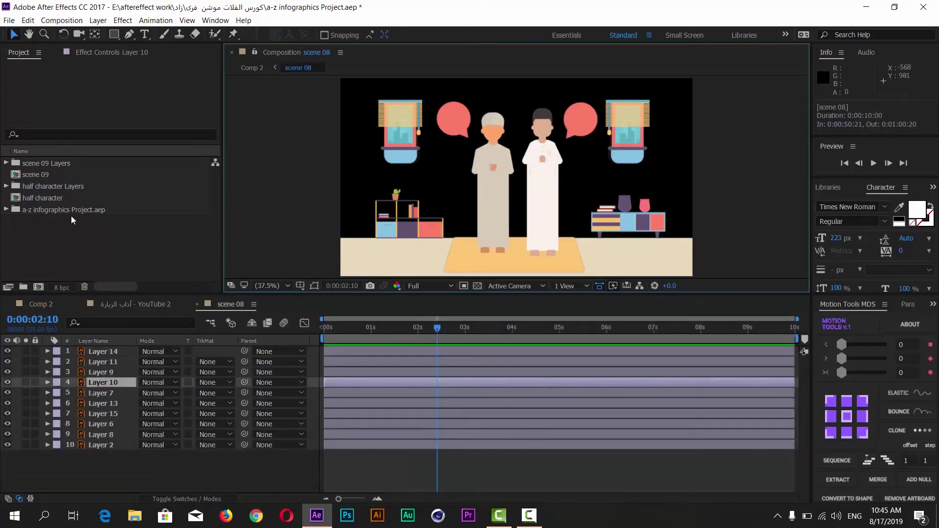
left_click(187, 20)
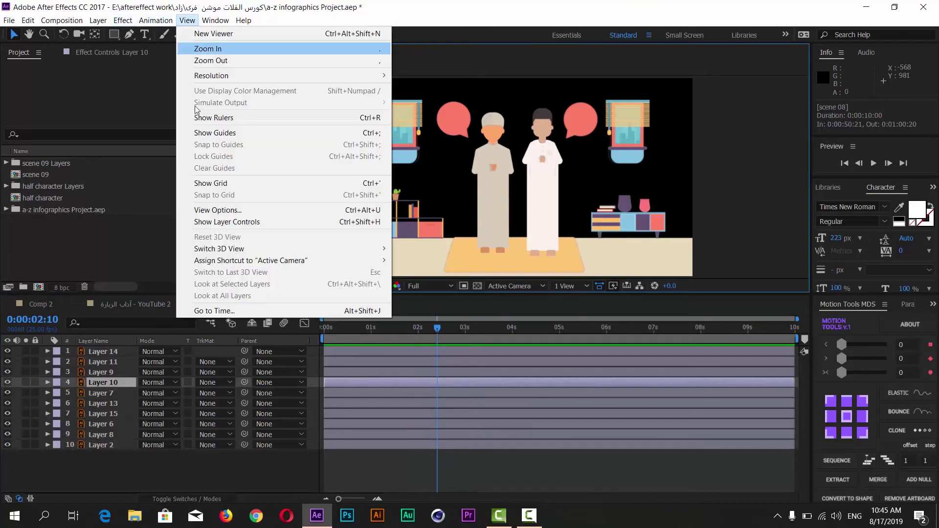
left_click(221, 222)
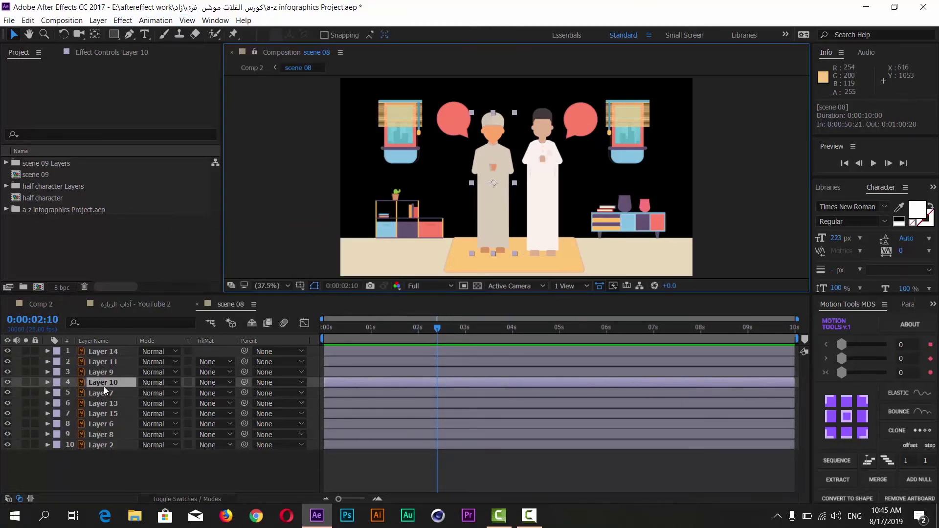
Step: Reveal the Position properties of Layer 10 and Layer 7 and move the playhead later
key("p")
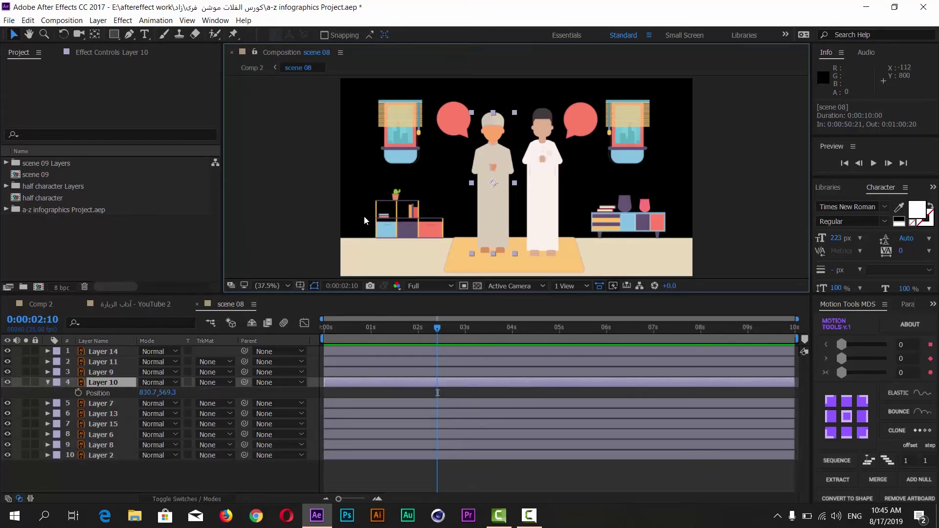
left_click(556, 183)
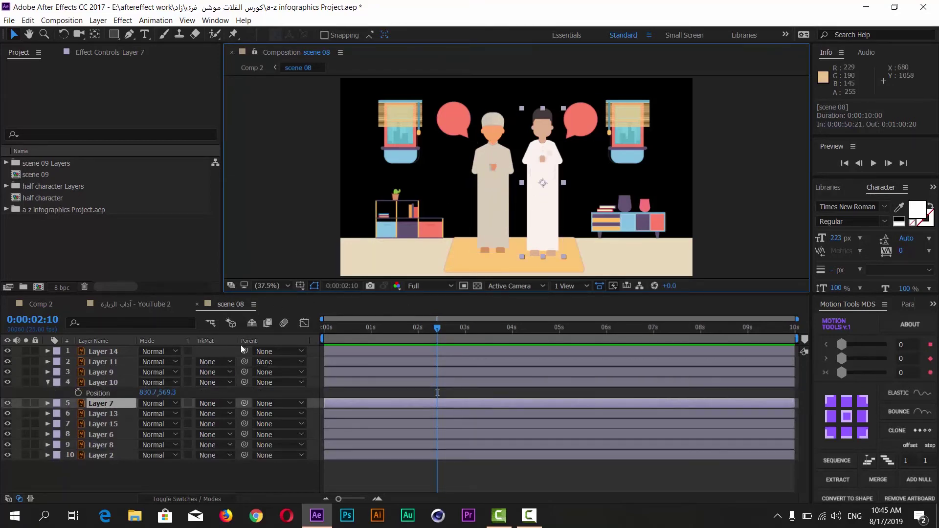
key("p")
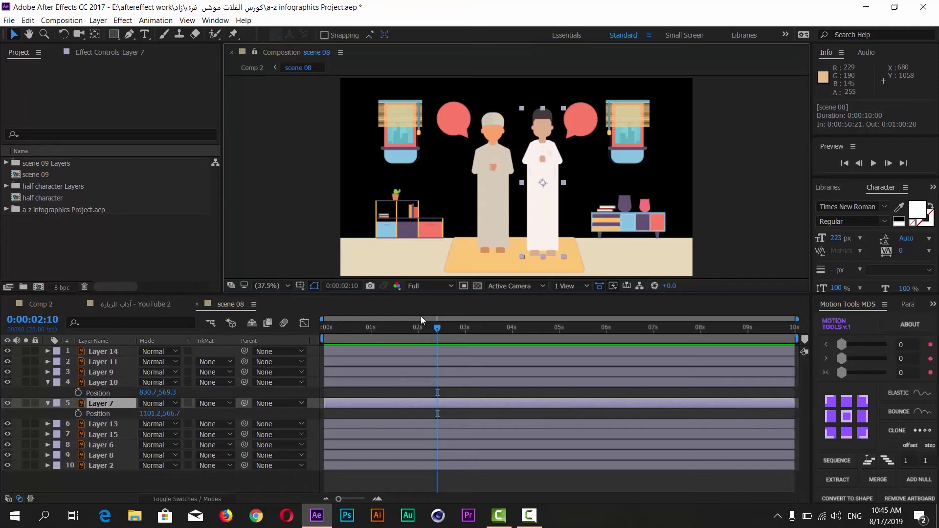
mouse_move(438, 329)
left_mouse_down()
mouse_move(664, 334)
mouse_move(657, 336)
left_mouse_up()
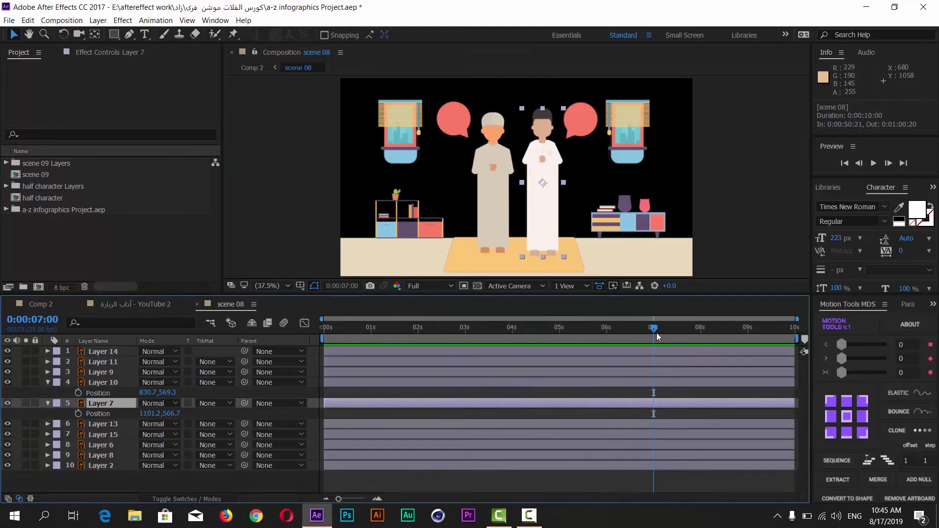
Step: Add Position keyframes for Layers 10 and 7 at 7:00 and 9:00 so the characters hold
left_click(78, 393)
left_click(78, 414)
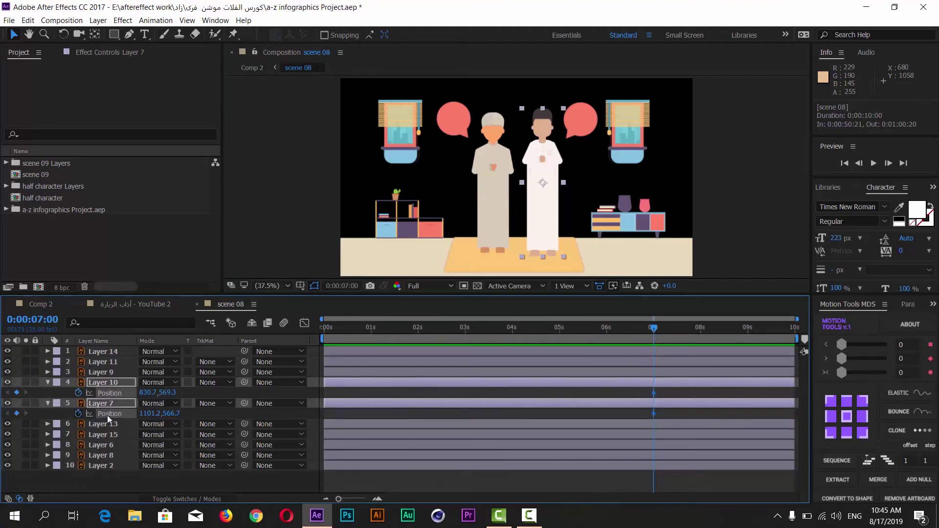
left_click_drag(677, 330, 747, 330)
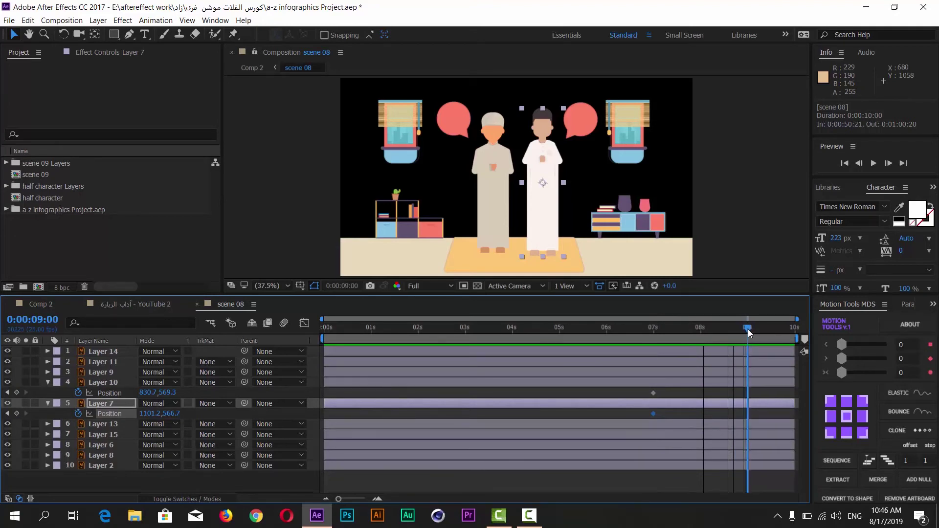
left_click(17, 394)
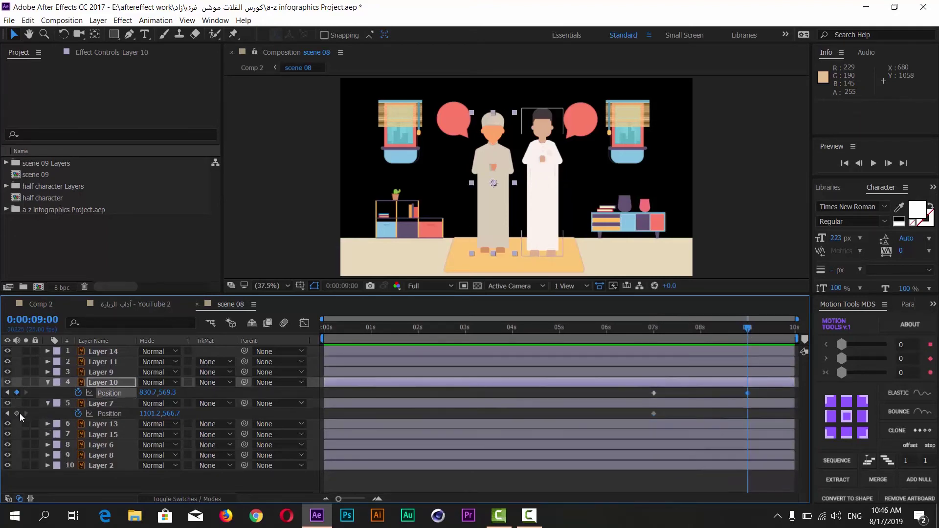
left_click(16, 414)
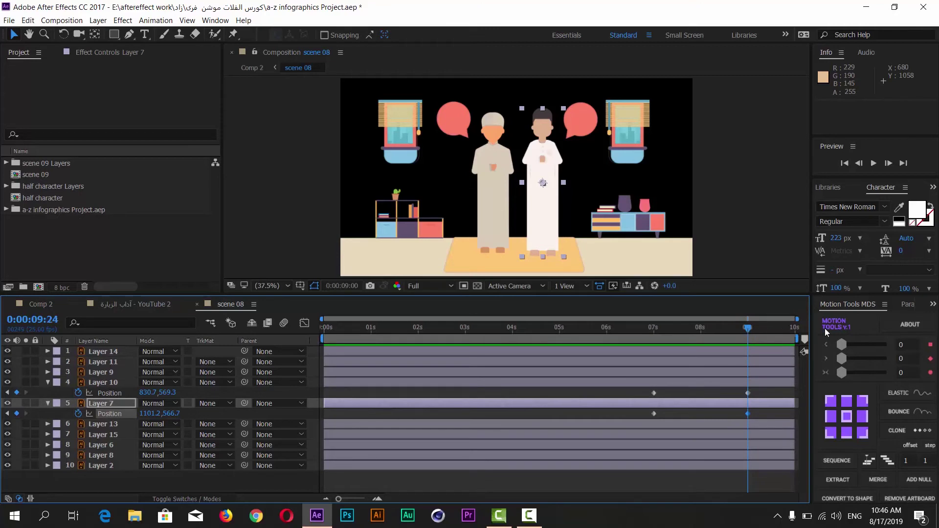
Step: At 0:00:09:24, slide Layer 7 off the right edge to X 2055.2
left_click_drag(749, 333, 794, 328)
left_click(101, 406)
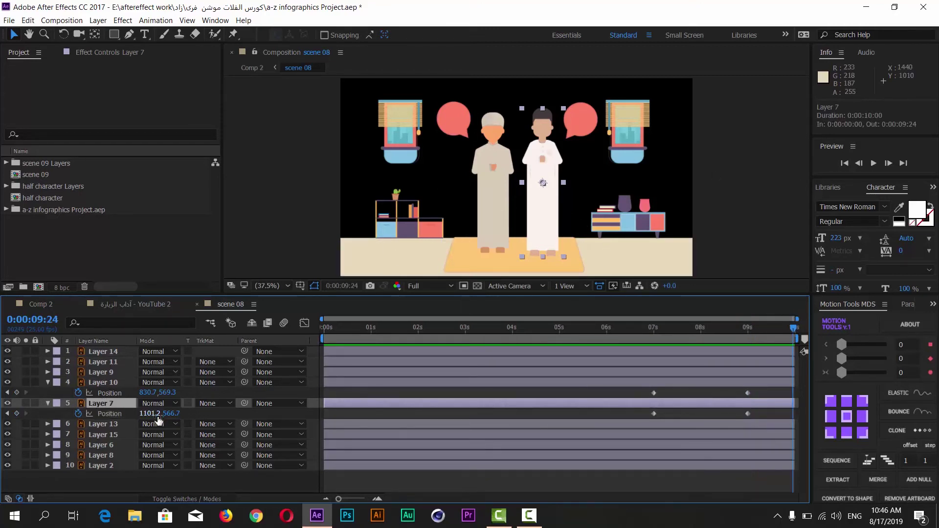
left_click_drag(145, 417, 725, 411)
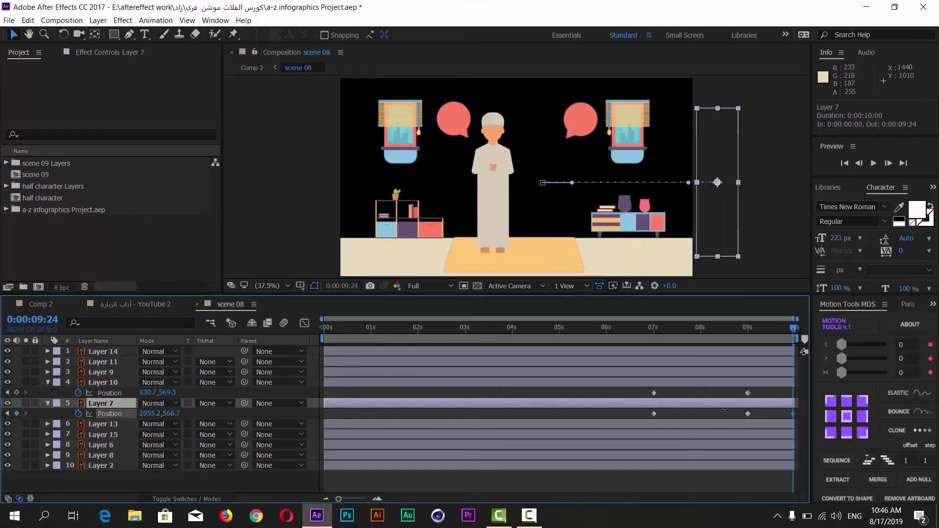
Step: Slide Layer 10 off the left edge to X -153.3, then return to Comp 2
left_click(102, 383)
left_click(145, 393)
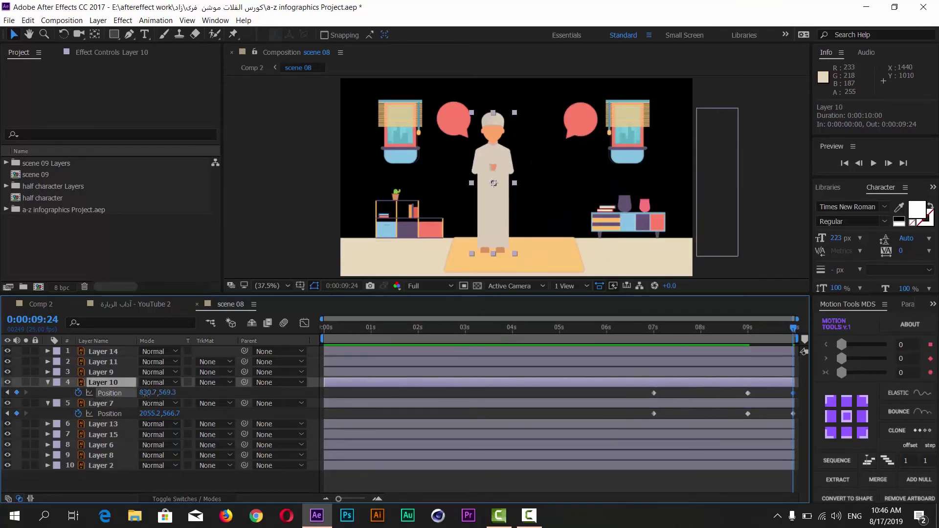
left_click_drag(145, 393, 3, 392)
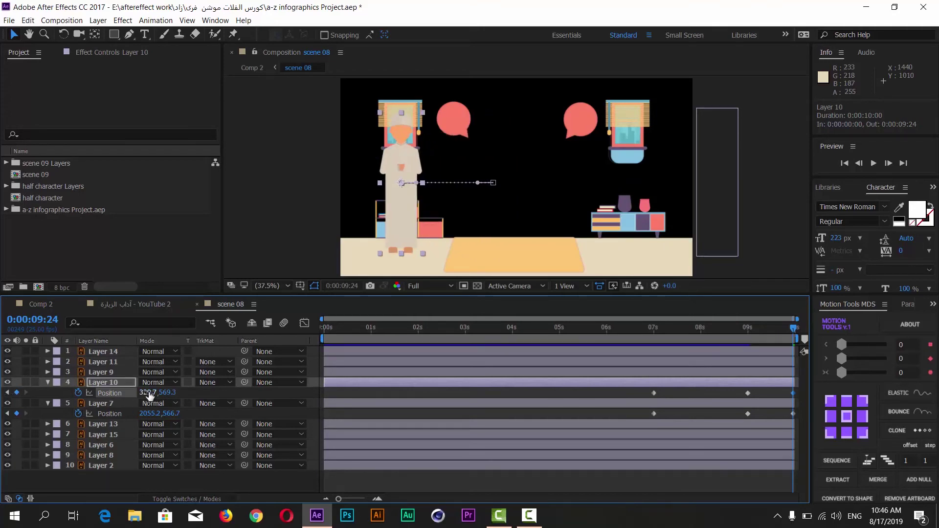
left_click_drag(143, 393, 18, 394)
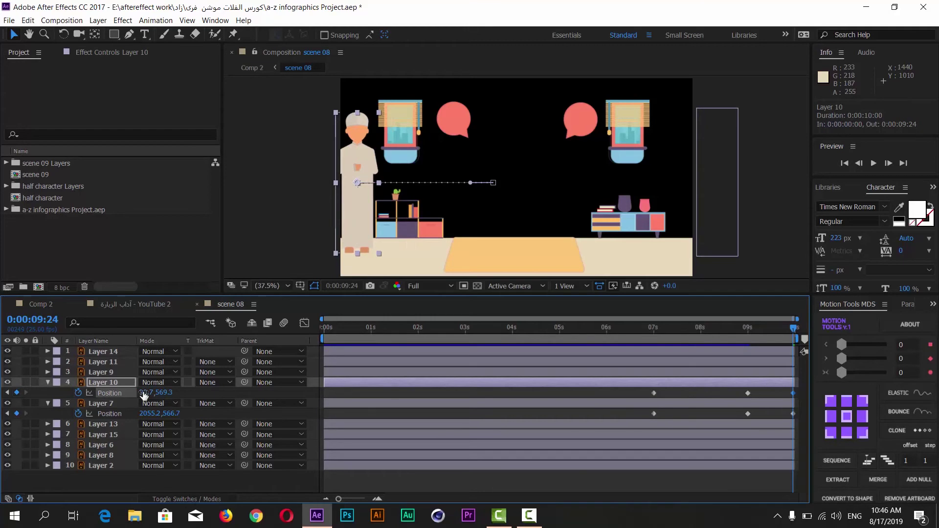
left_click_drag(144, 393, 2, 400)
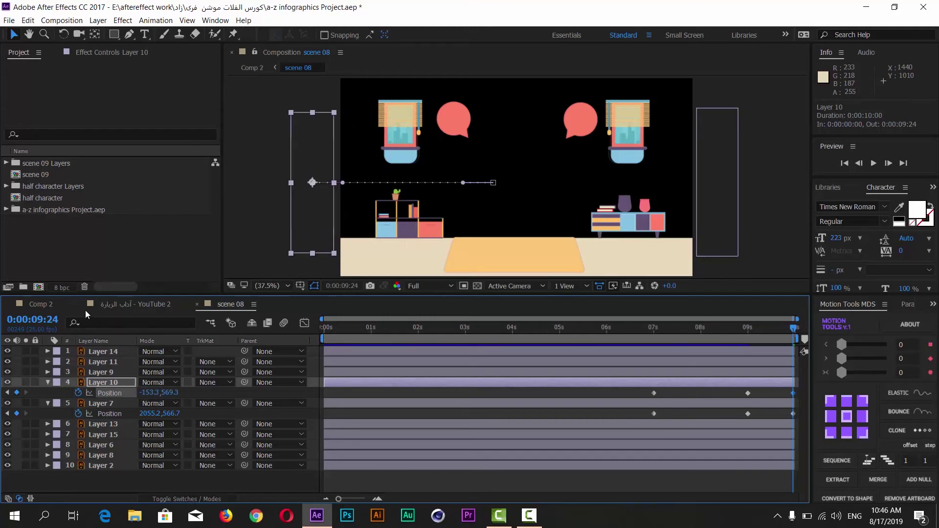
left_click(39, 304)
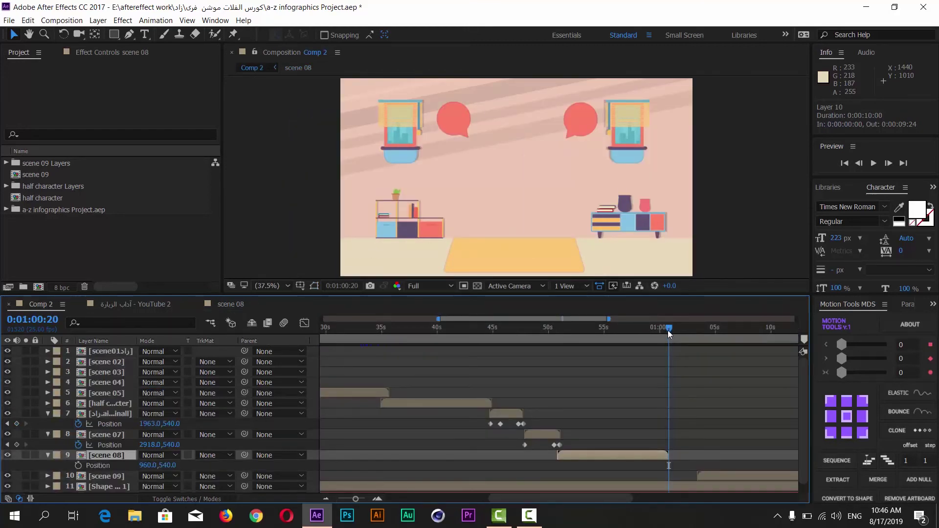
Step: Preview the characters sliding out in Comp 2, then reopen the scene 08 composition
left_click_drag(668, 330, 666, 334)
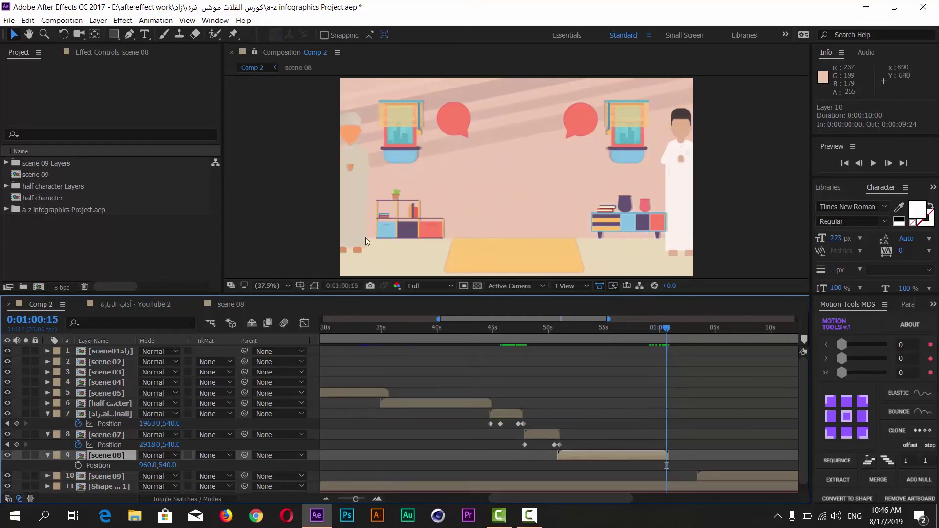
left_click(231, 306)
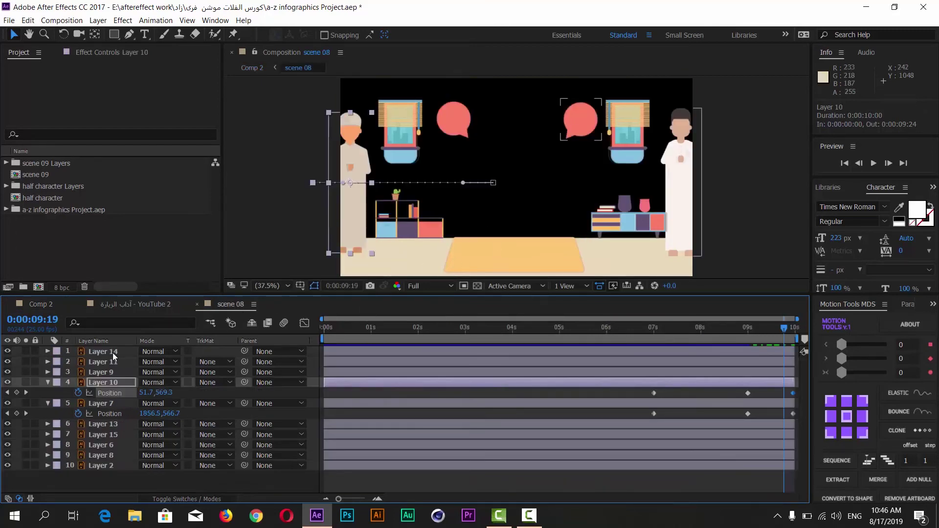
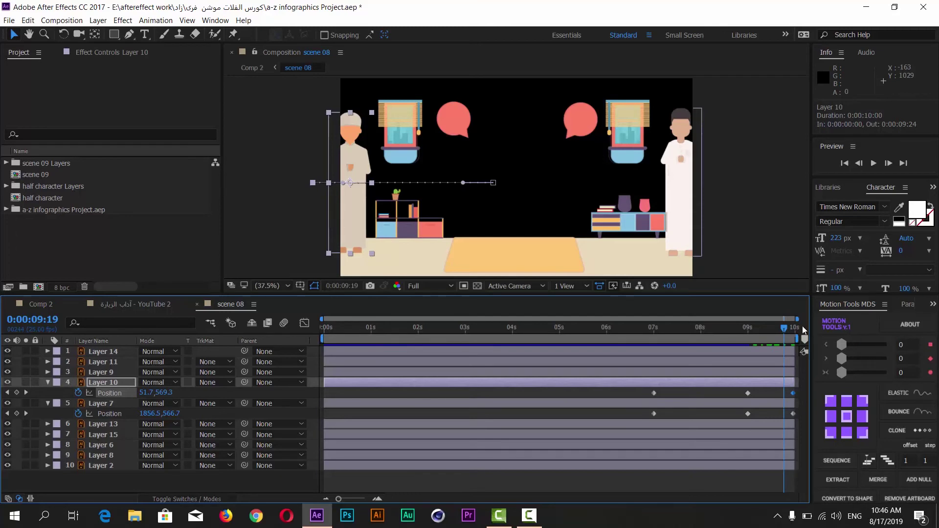
Step: Check scene 08's last frame against the reference video, then return to Comp 2
left_click_drag(788, 329, 794, 330)
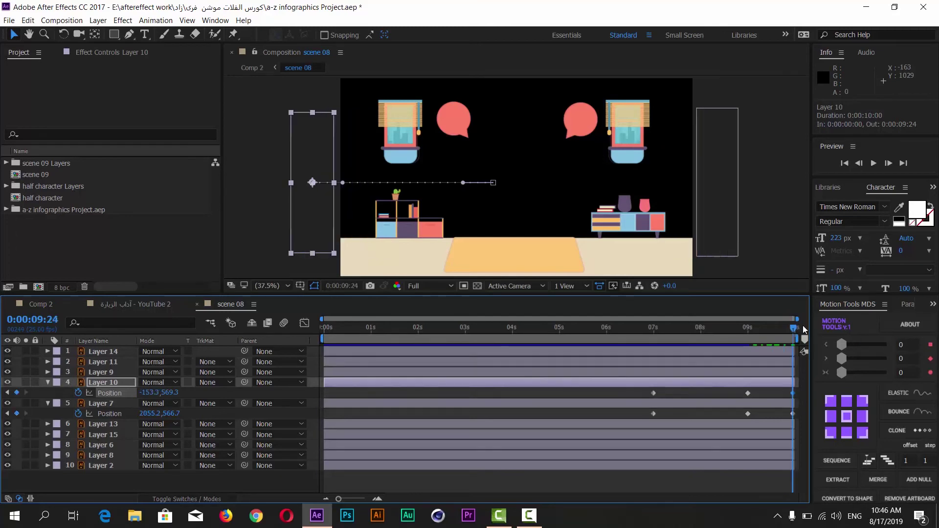
left_click(118, 308)
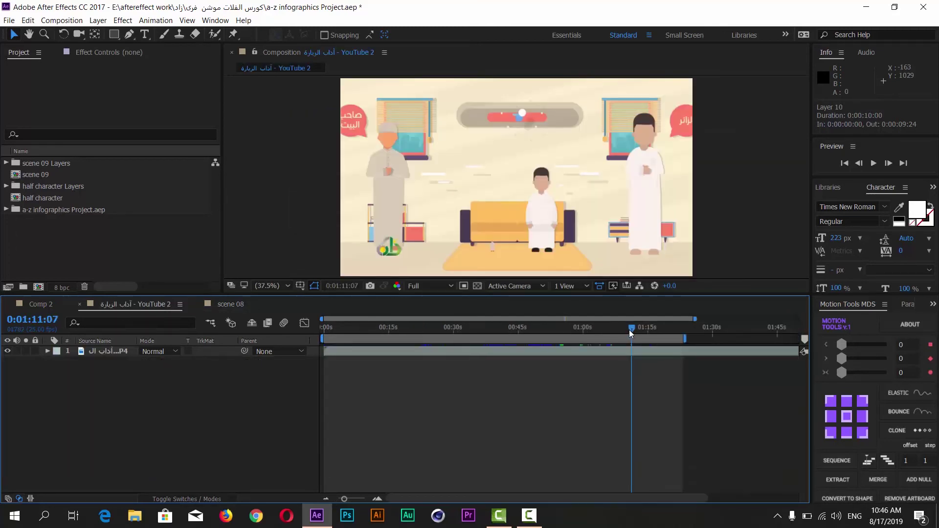
left_click(41, 308)
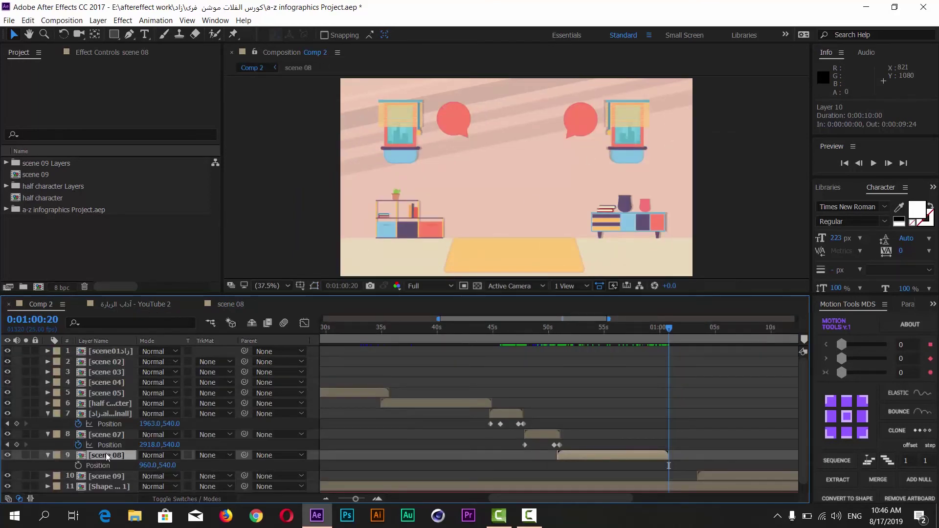
Step: Slide the scene 09 layer to start at 0:01:00:23, right after scene 08 ends
left_click_drag(140, 296, 140, 249)
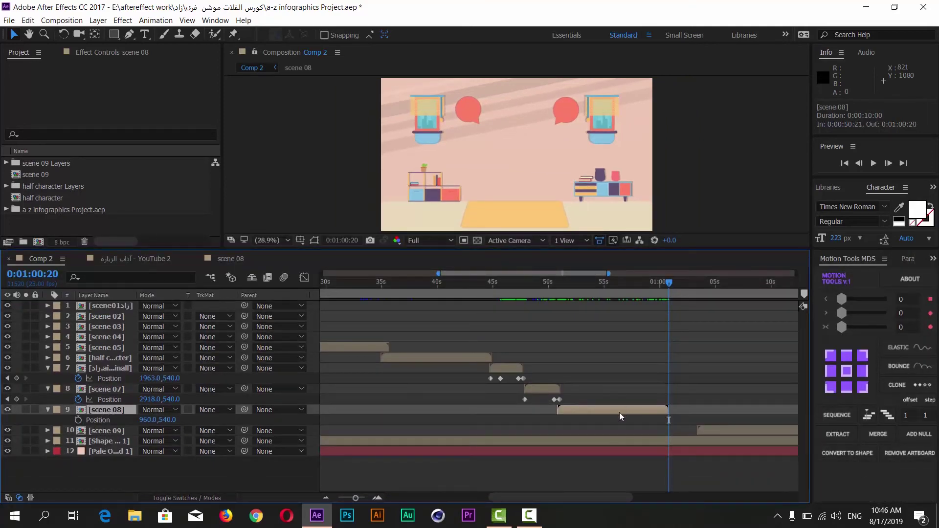
left_click(108, 430)
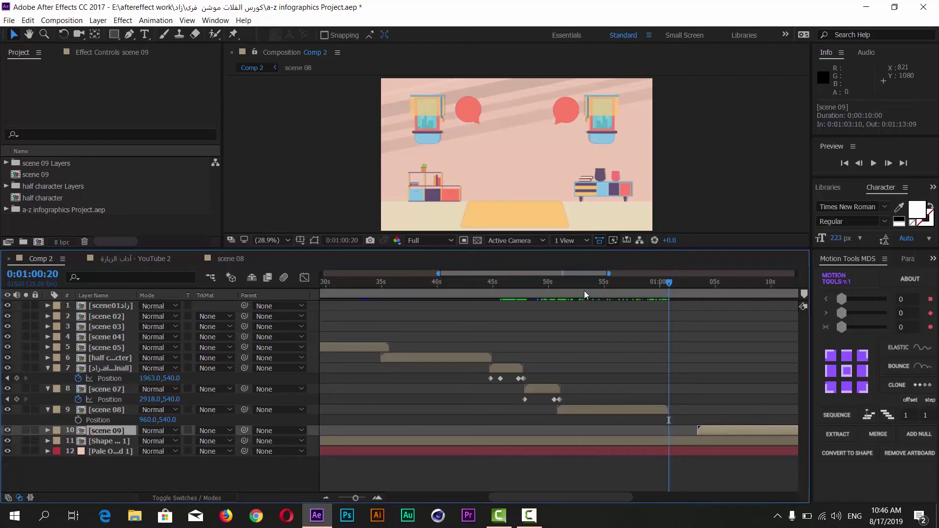
left_click_drag(623, 289, 669, 294)
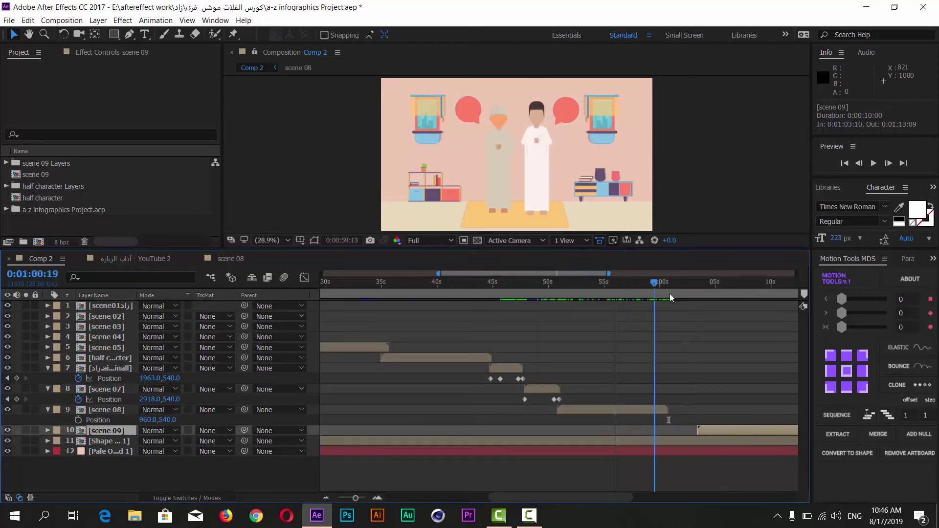
left_click_drag(717, 430, 683, 434)
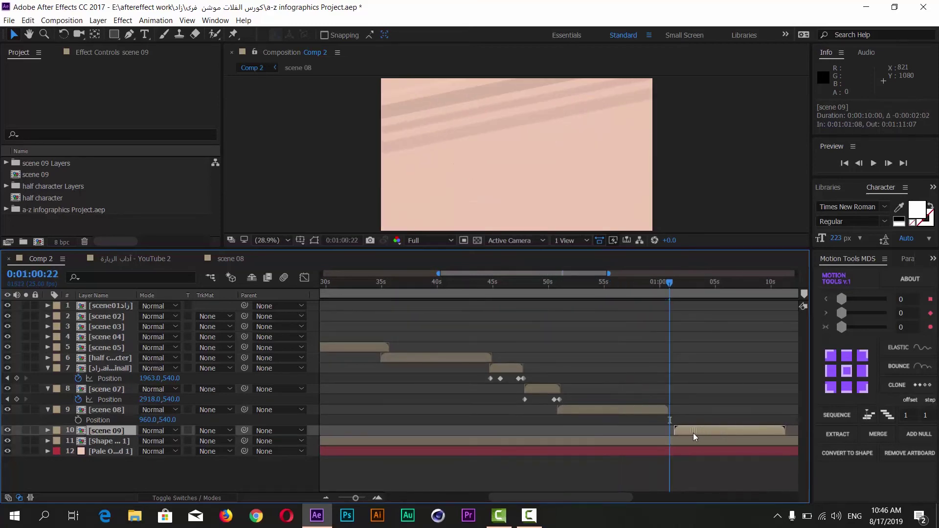
left_click_drag(669, 292, 678, 292)
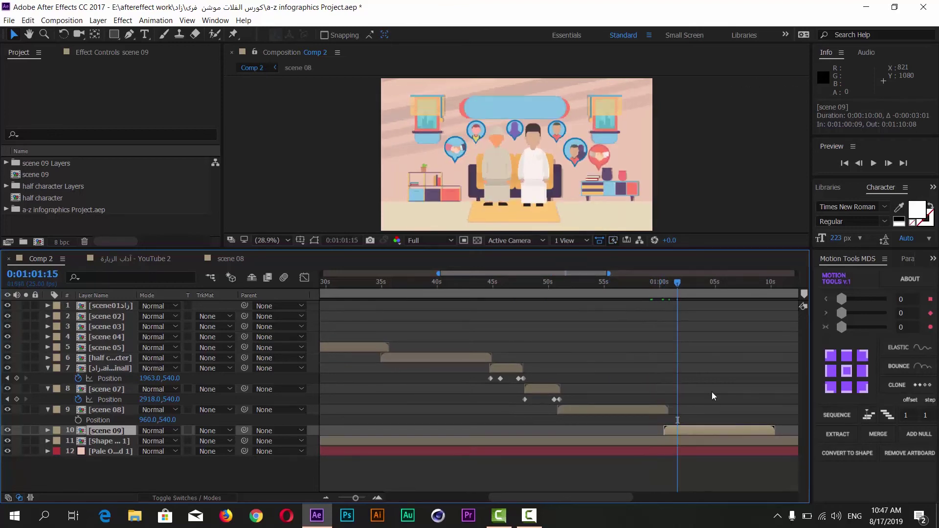
left_click_drag(708, 433, 714, 433)
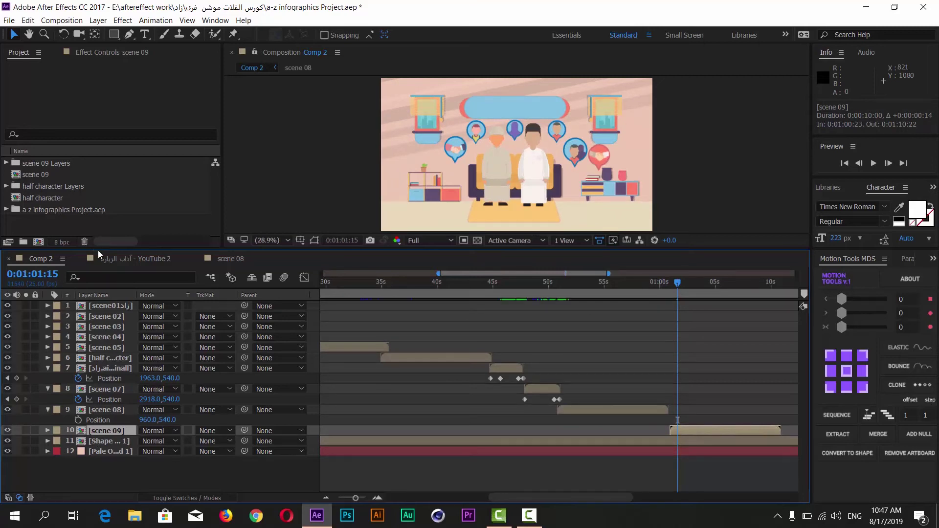
left_click_drag(96, 250, 91, 322)
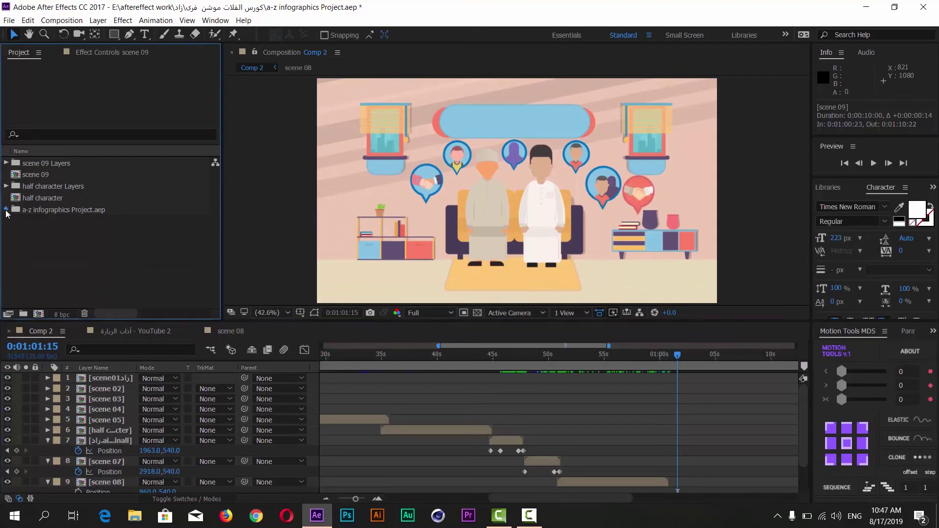
Step: Drag Layer 9/scene 07.ai from the scene 07 Layers folder into scene 08, behind Layer 10
left_click(8, 211)
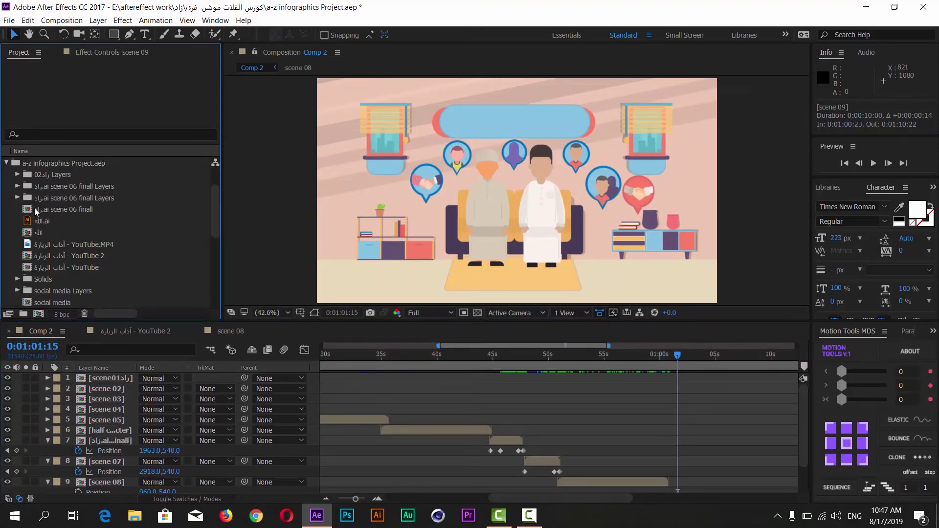
scroll(65, 272, "down", 2)
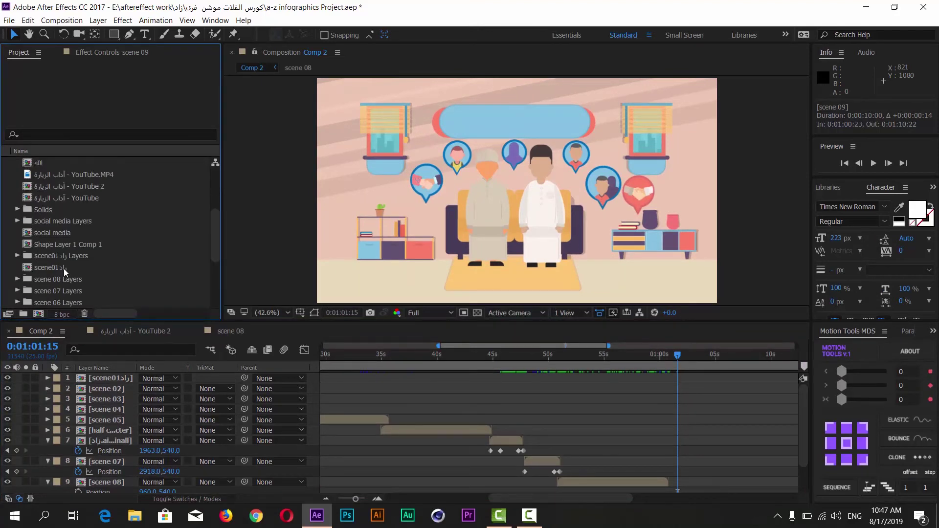
scroll(36, 264, "down", 1)
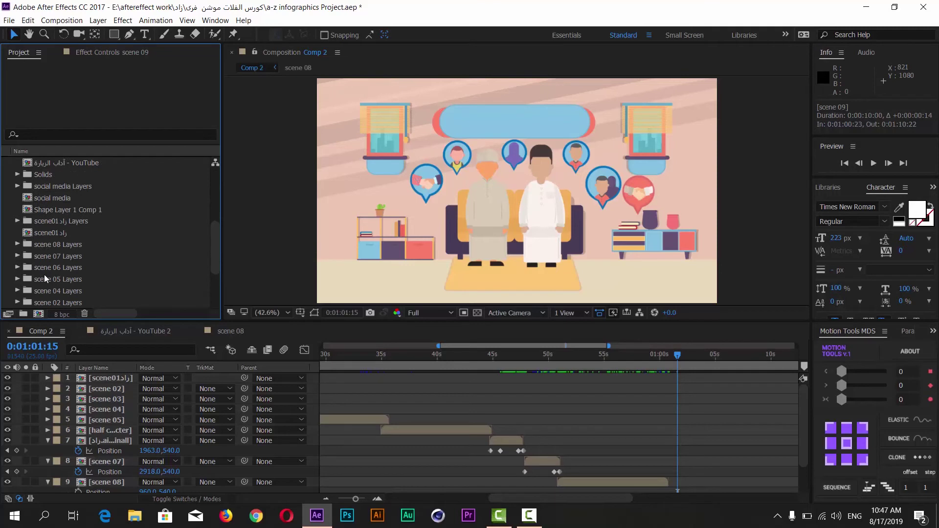
left_click(17, 256)
scroll(77, 259, "down", 1)
left_click(74, 232)
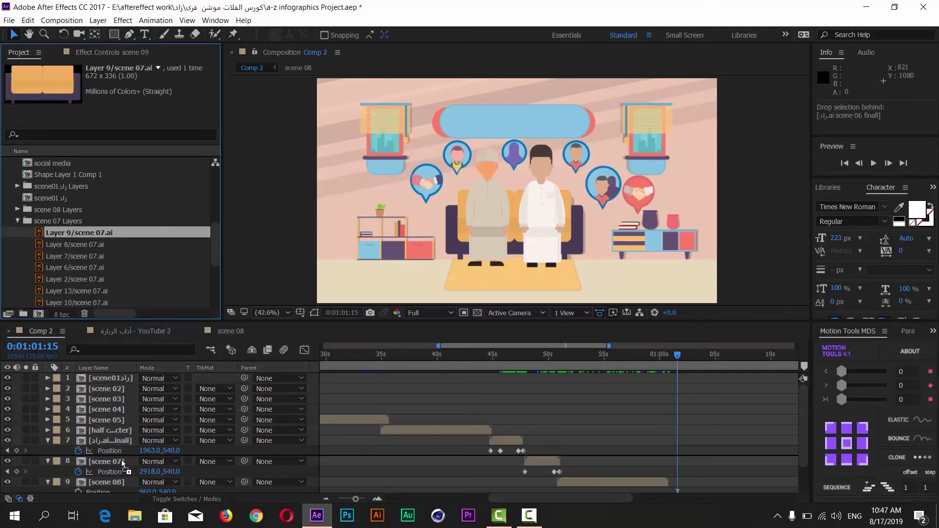
mouse_move(83, 233)
left_mouse_down()
mouse_move(81, 220)
mouse_move(110, 436)
left_mouse_up()
left_click(218, 332)
Step: Lower the sofa behind the two men, start it at 7 seconds, and anchor it bottom-centre
left_click_drag(506, 361, 590, 362)
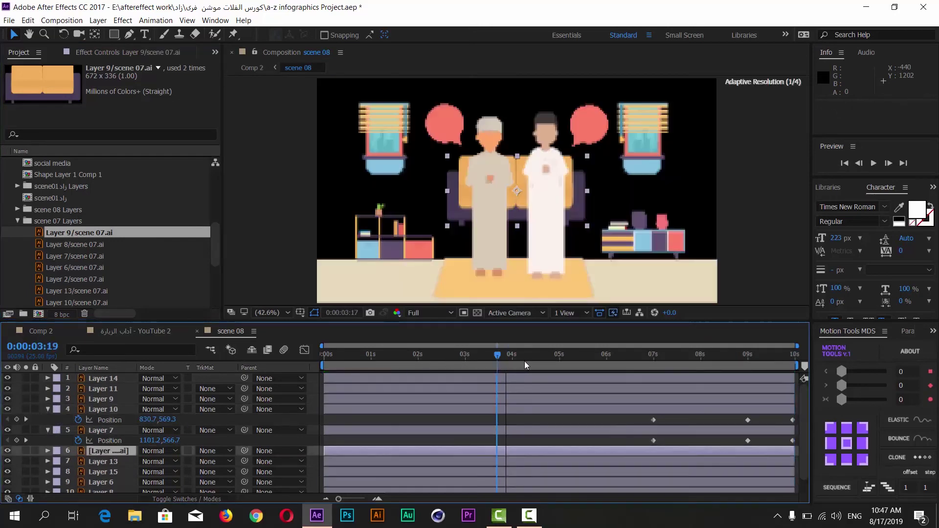
left_click_drag(517, 190, 520, 234)
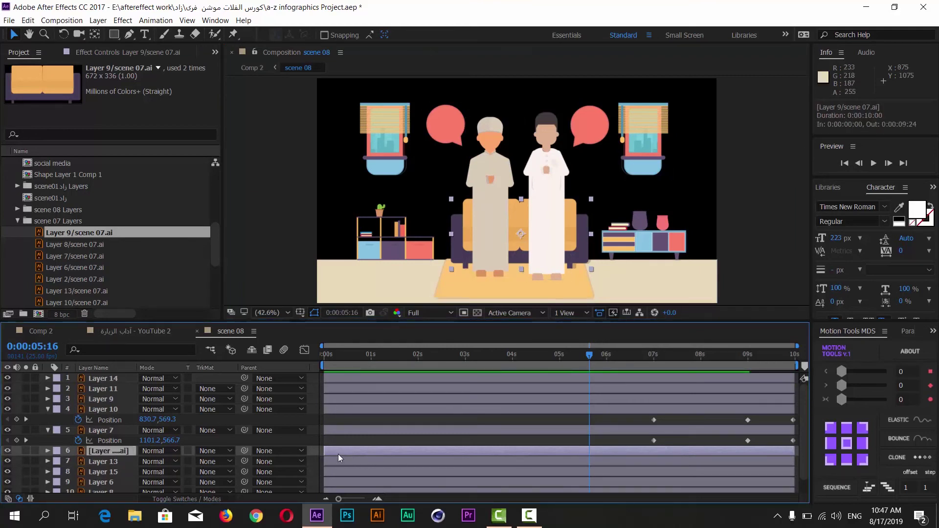
mouse_move(329, 454)
left_mouse_down()
mouse_move(701, 451)
mouse_move(655, 451)
left_mouse_up()
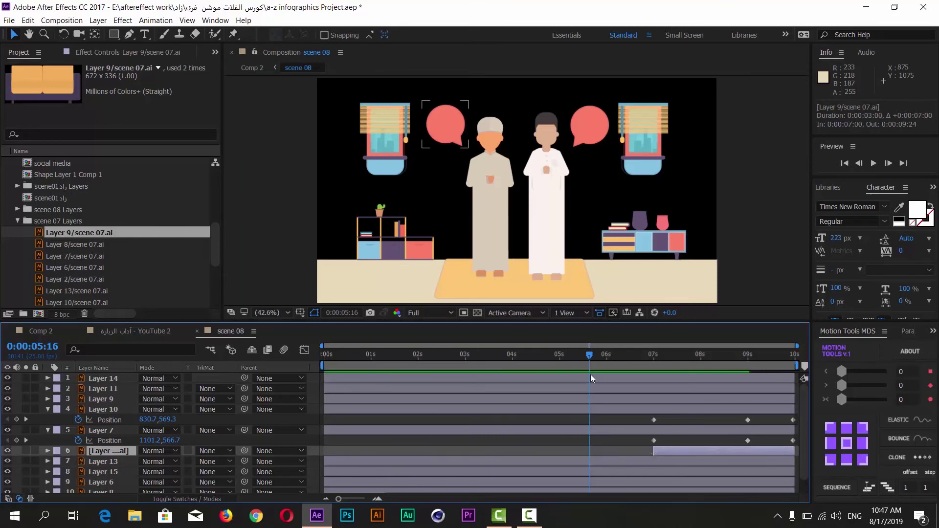
left_click_drag(596, 361, 684, 358)
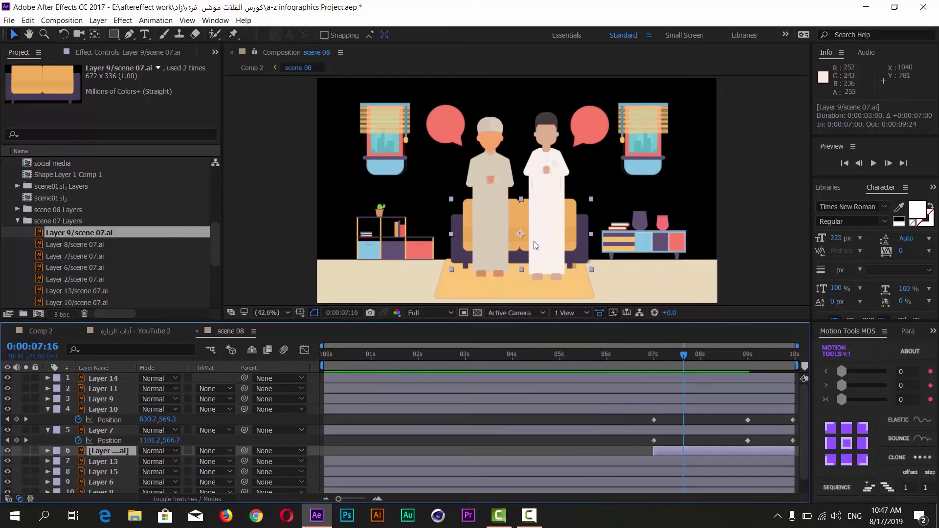
left_click(847, 460)
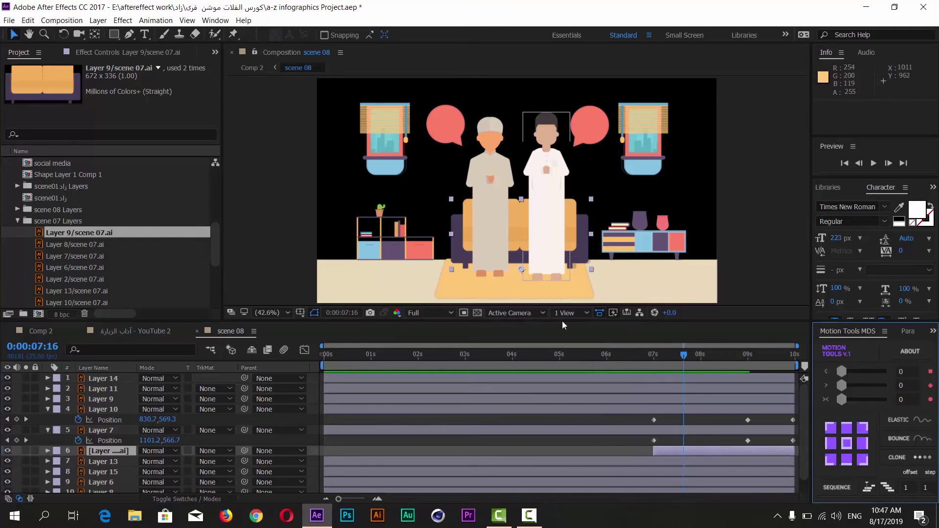
Step: Compare the sofa frame in the reference video composition, then return to scene 08
left_click(128, 332)
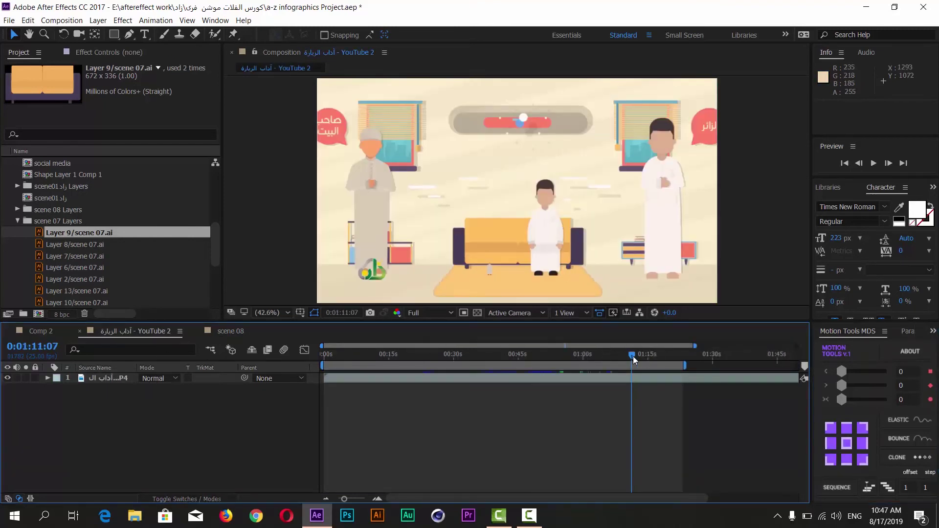
mouse_move(633, 355)
left_mouse_down()
mouse_move(624, 360)
mouse_move(632, 363)
left_mouse_up()
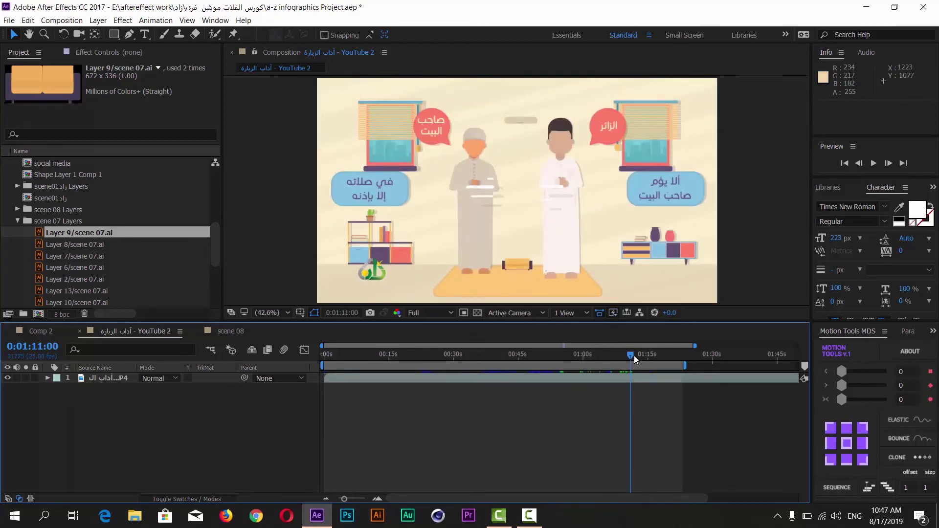
left_click(634, 356)
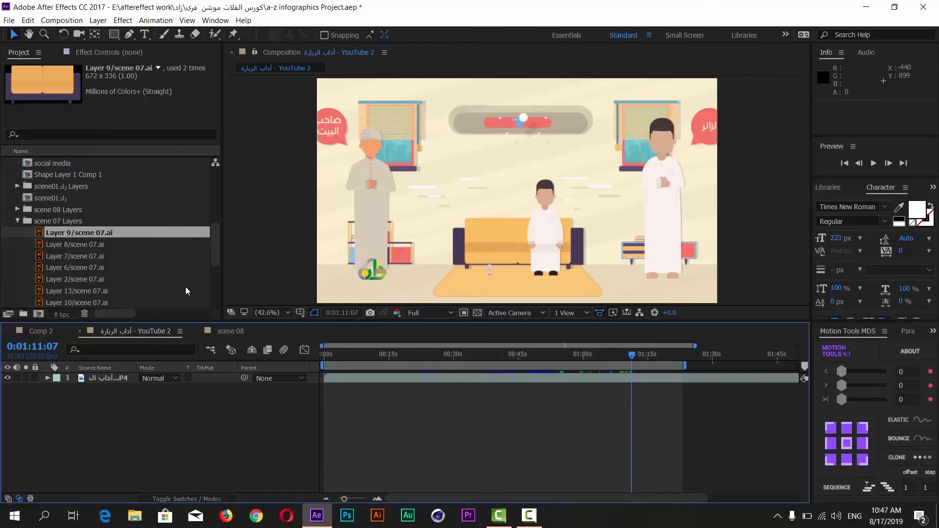
left_click(230, 331)
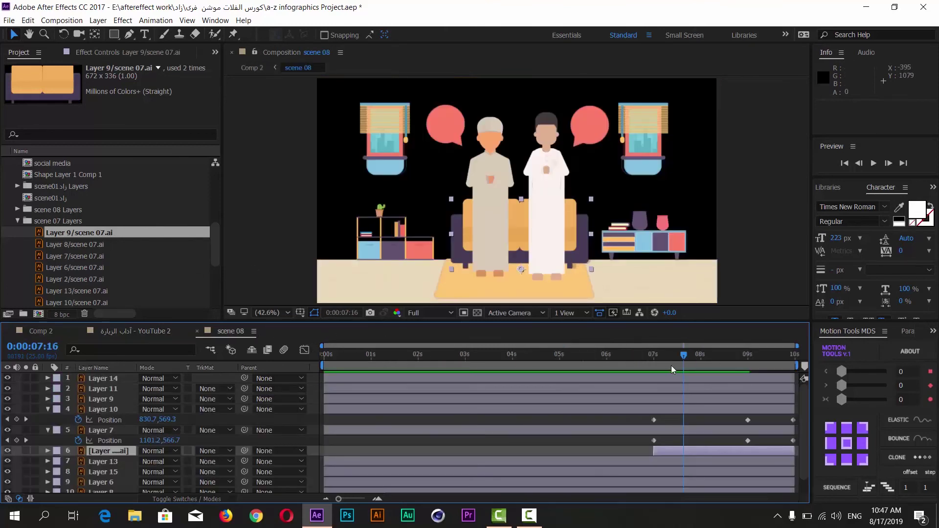
Step: Reveal the sofa layer's Position and Scale and set its Scale to 0% at 8:09
left_click(677, 453)
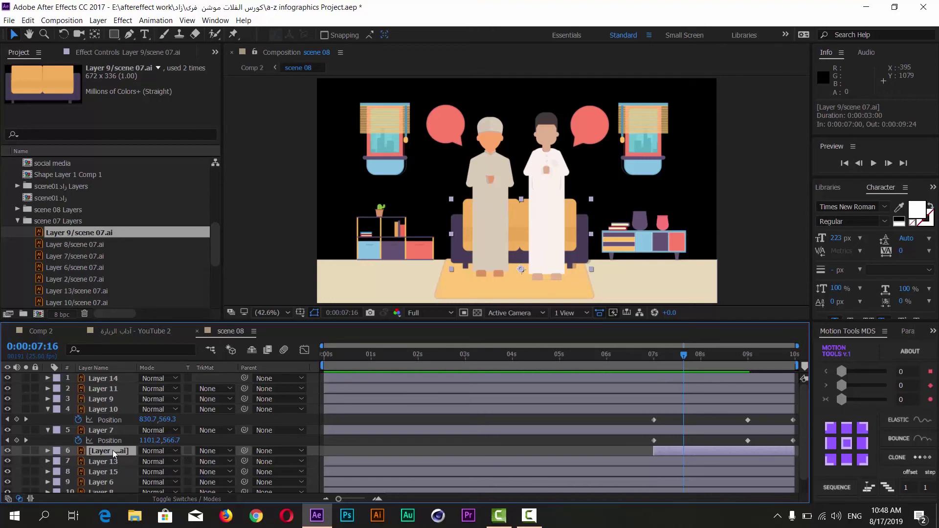
key("p")
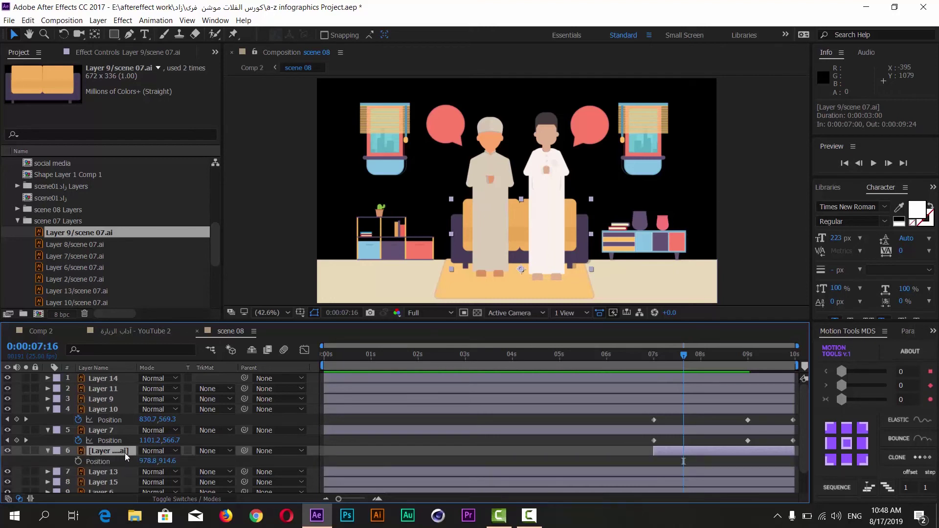
key("s")
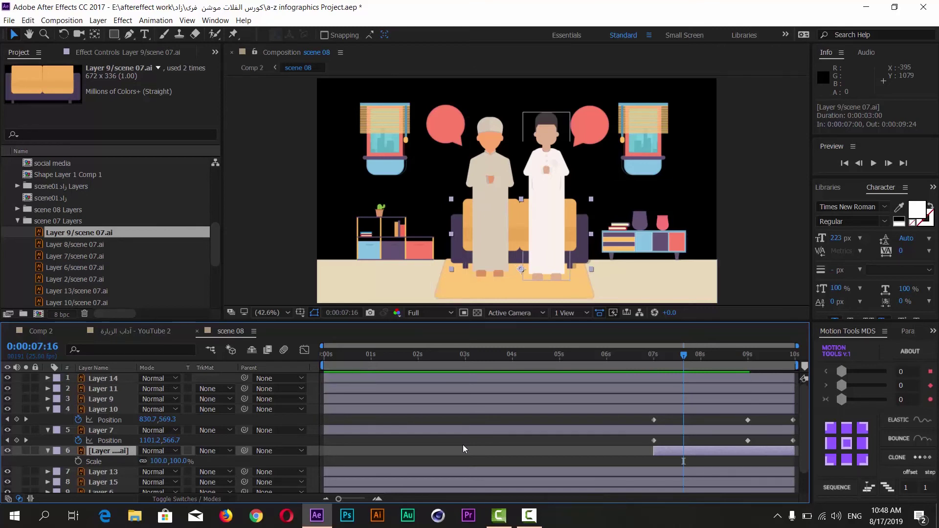
left_click_drag(685, 357, 718, 373)
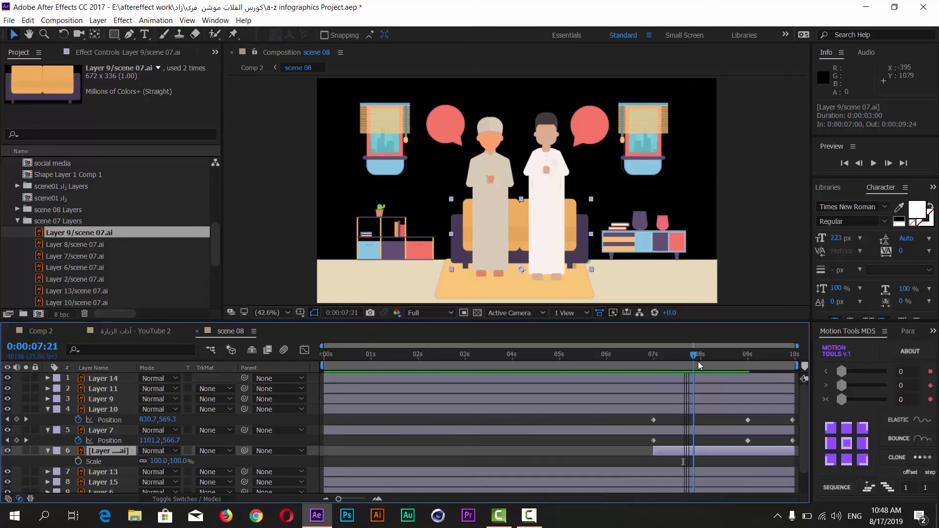
key("F2")
left_click(158, 462)
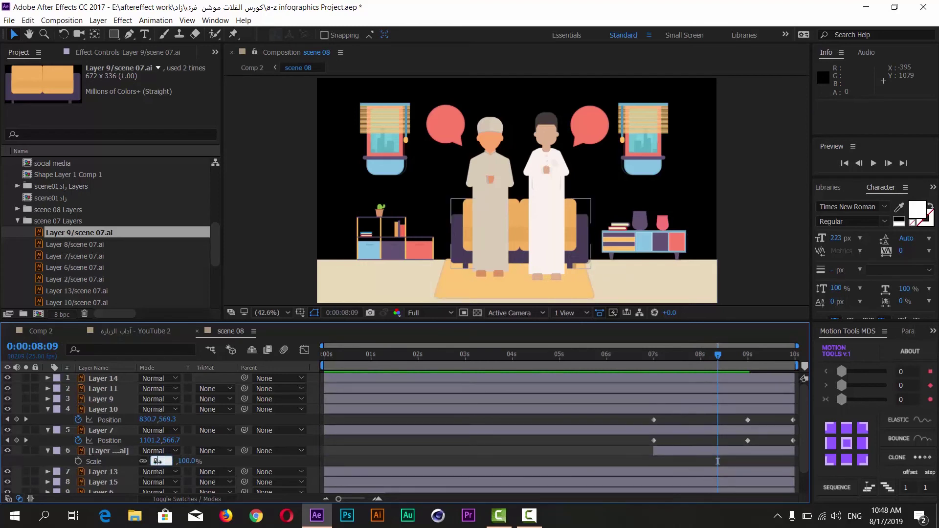
key("Return")
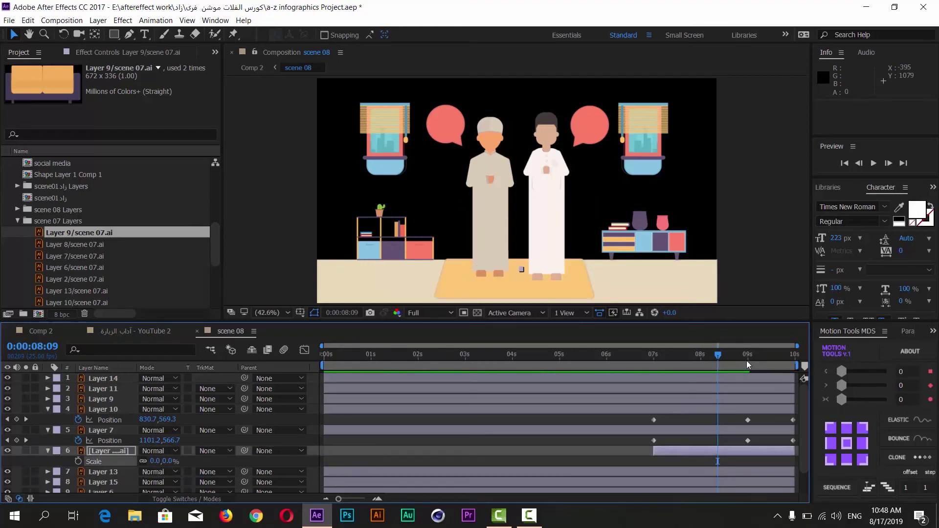
Step: Keyframe the sofa's Scale from 0% at 8:21 to 100% at 9:24 and preview it
left_click_drag(728, 356, 793, 359)
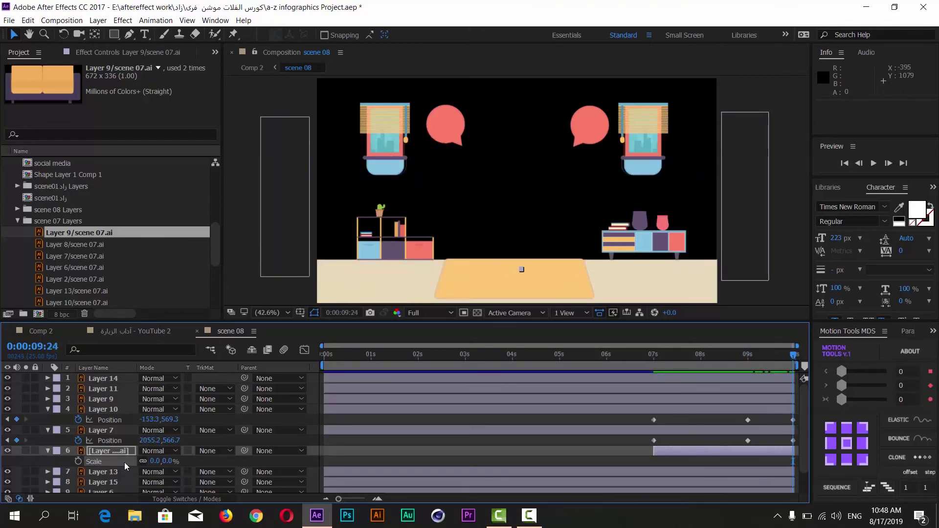
left_click(78, 461)
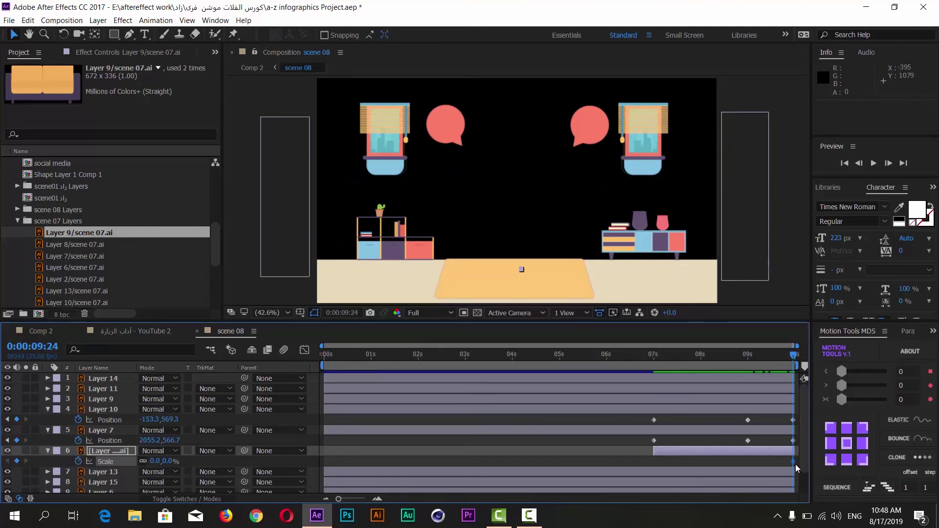
mouse_move(793, 462)
left_mouse_down()
mouse_move(742, 462)
mouse_move(752, 461)
left_mouse_up()
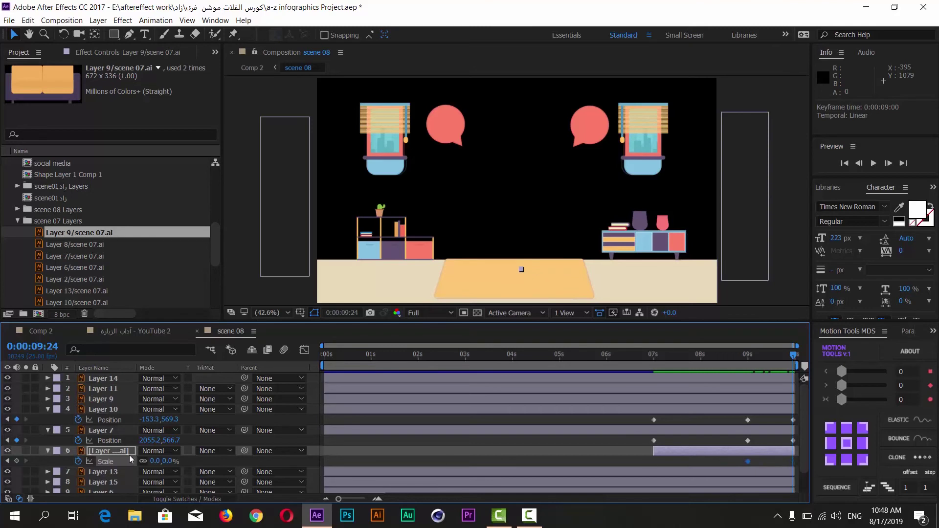
left_click(168, 462)
type("100")
key("Return")
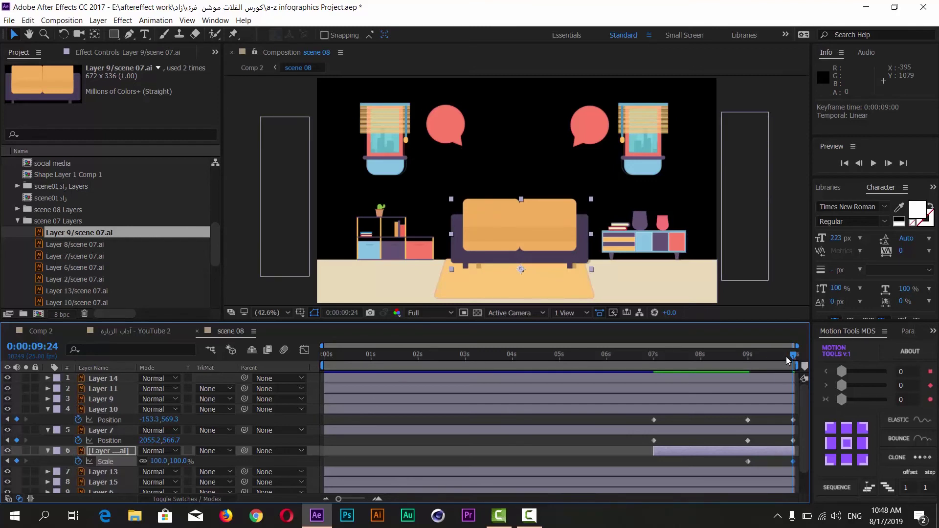
key("space")
key("space")
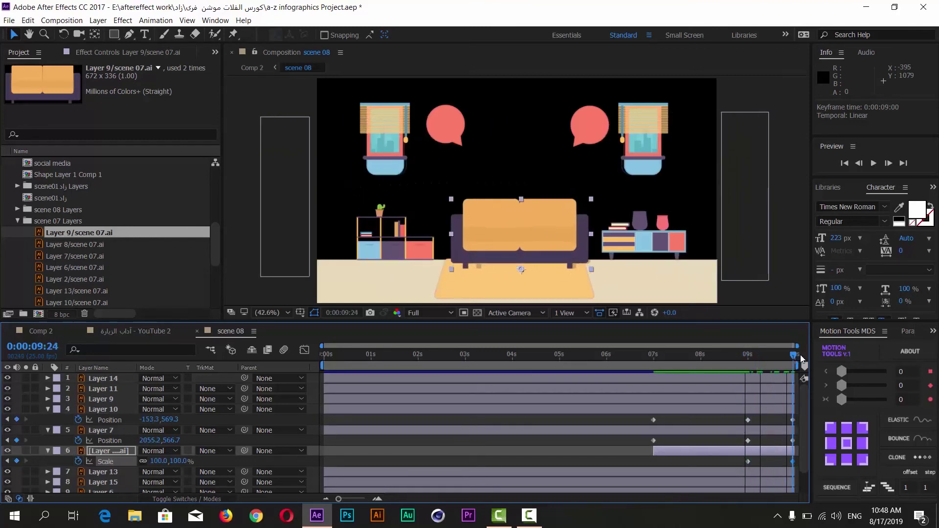
left_click_drag(801, 359, 798, 362)
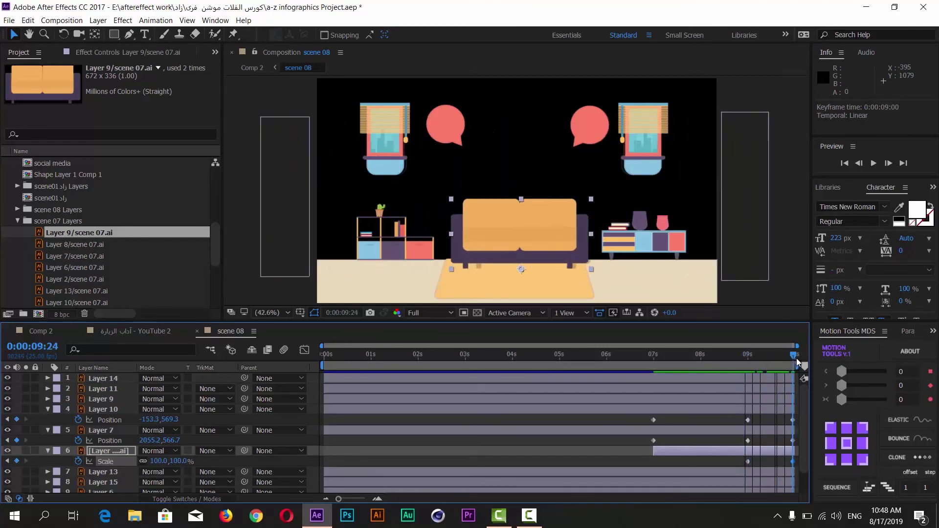
Step: Add Layer 7/scene 07.ai to scene 08, starting at 7s, anchored at the bottom and placed on the sofa
left_click(76, 248)
left_click(80, 259)
left_click(82, 265)
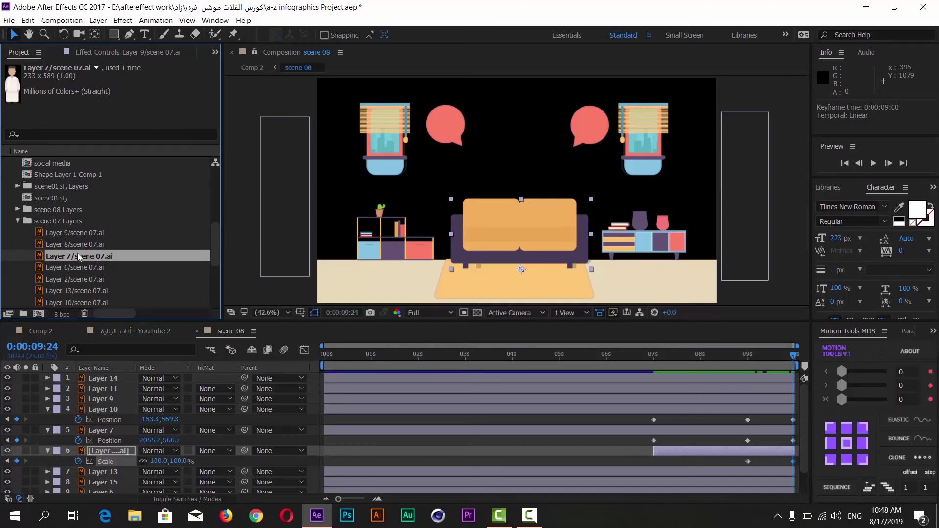
mouse_move(78, 256)
left_mouse_down()
mouse_move(96, 463)
mouse_move(99, 444)
left_mouse_up()
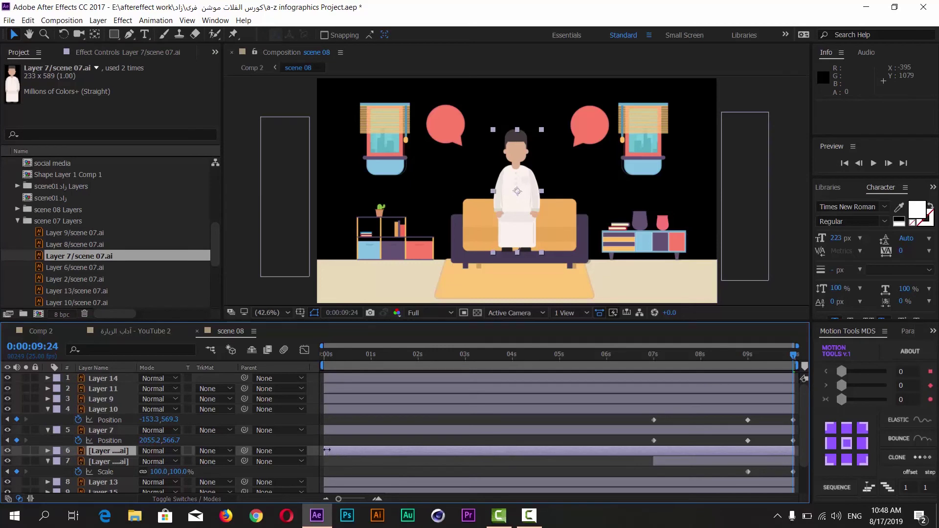
left_click_drag(326, 450, 647, 452)
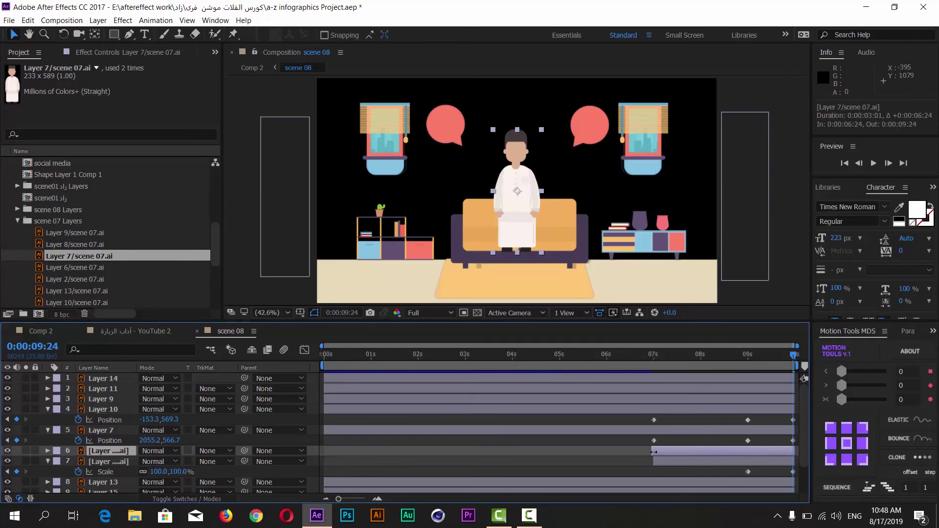
left_click(838, 460)
left_click_drag(515, 199, 519, 223)
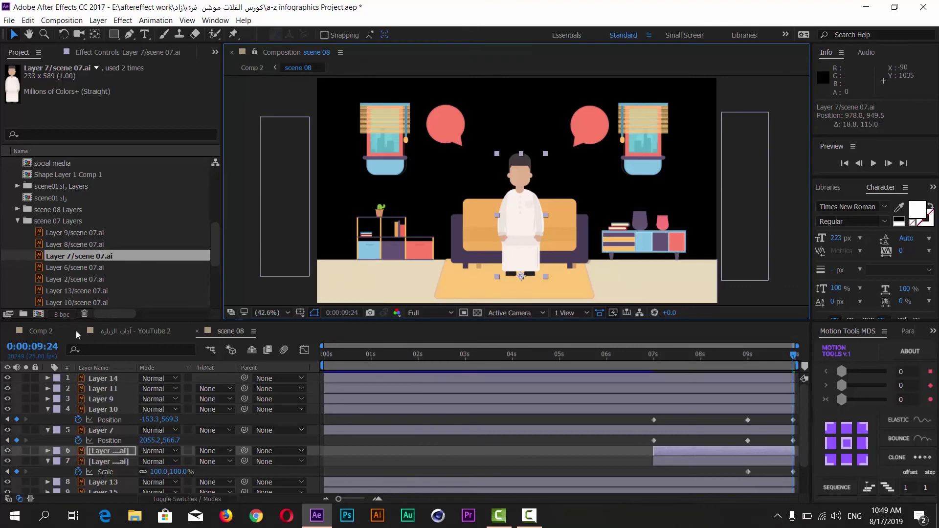
Step: Check the reference comp, then centre the seated figure on the sofa
left_click(136, 331)
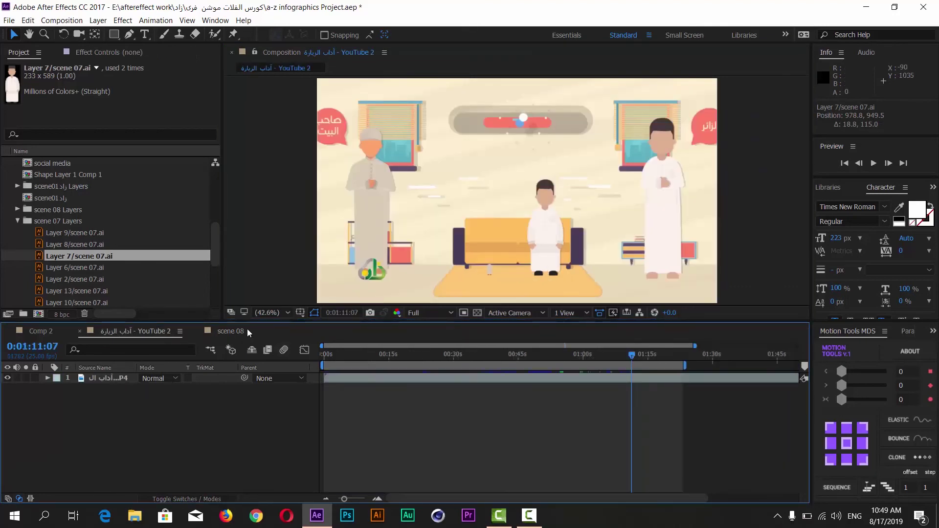
left_click(215, 331)
left_click_drag(530, 228, 549, 235)
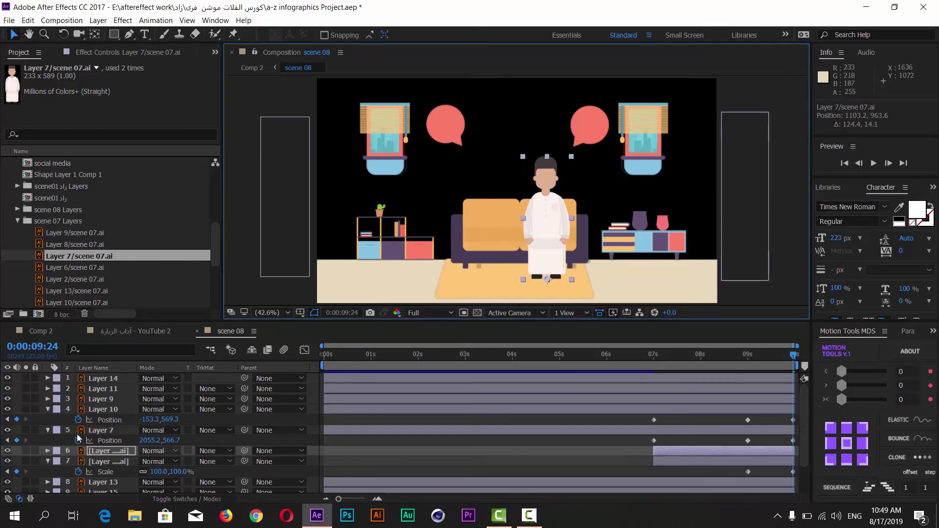
left_click(90, 451)
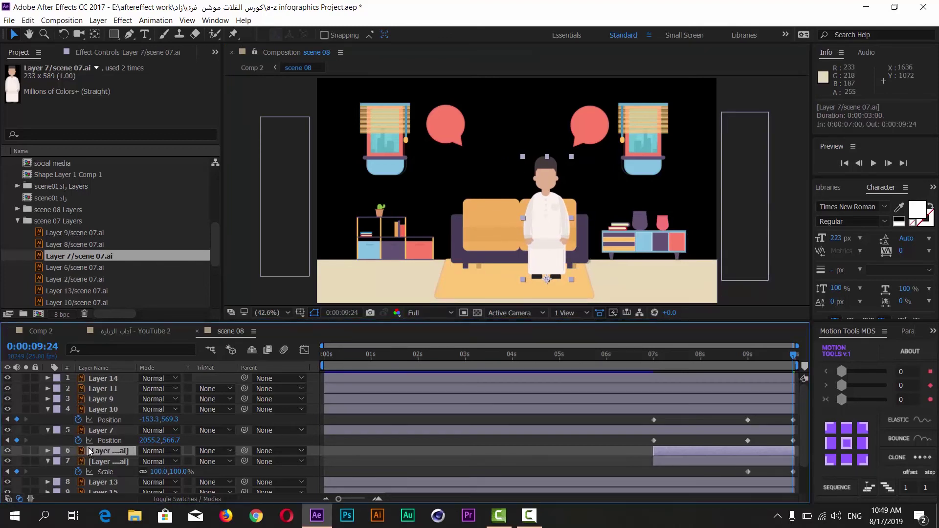
Step: Keyframe the seated figure's Scale from 0% near 9:01 to 100% at 9:24, then select the Scale keyframes
key("s")
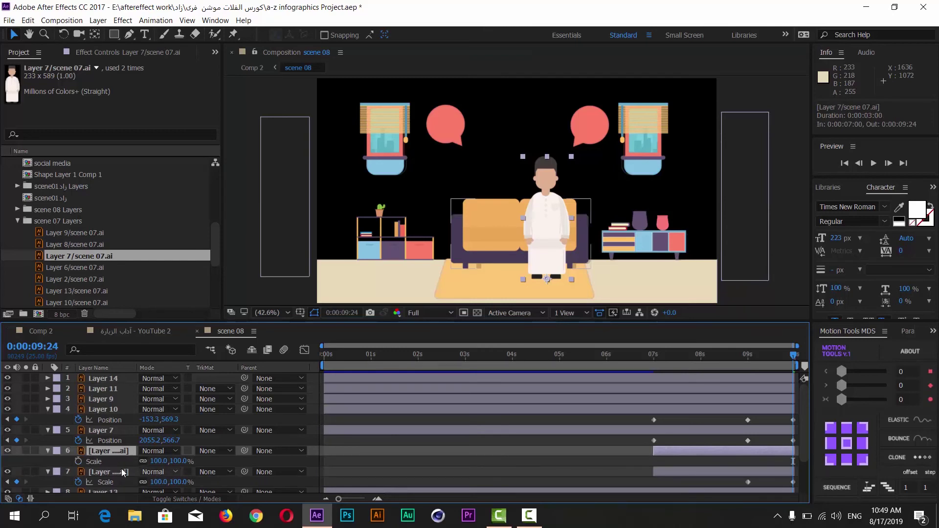
left_click(157, 462)
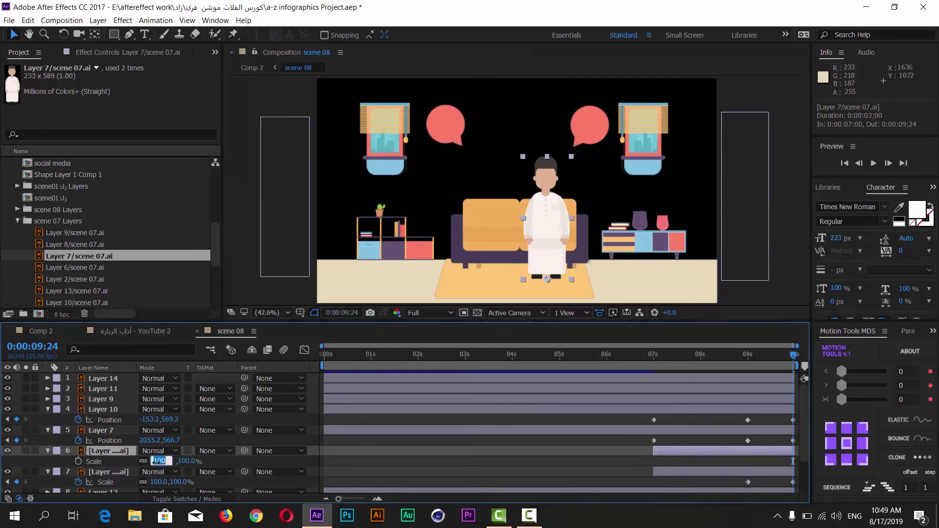
type("0")
key("Return")
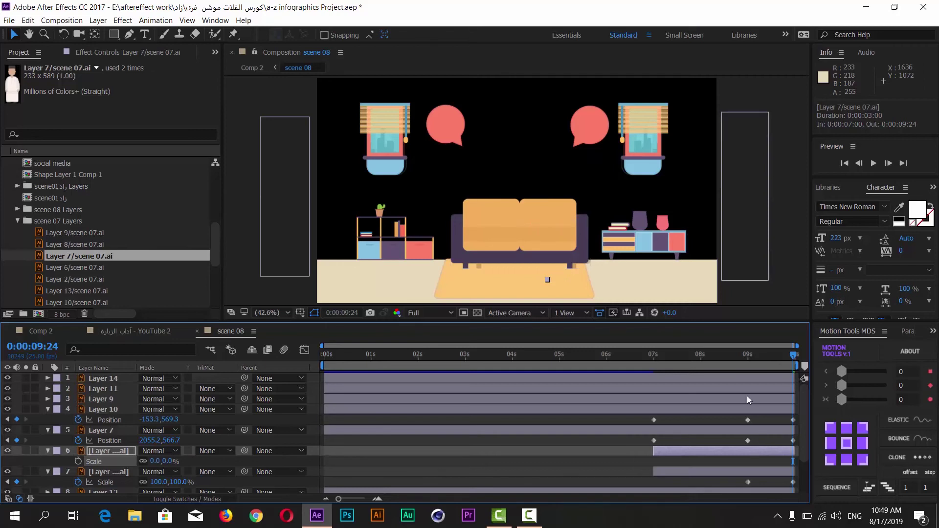
left_click_drag(745, 365, 750, 364)
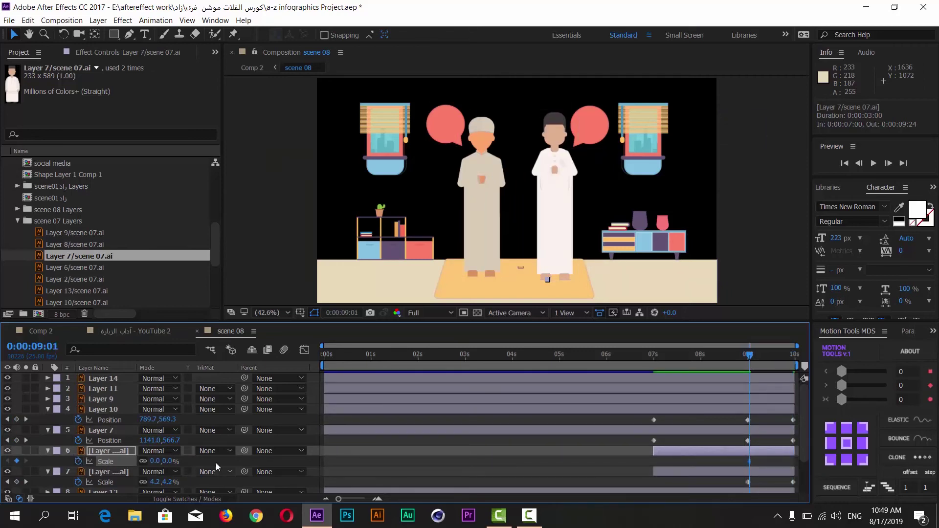
left_click_drag(749, 356, 800, 358)
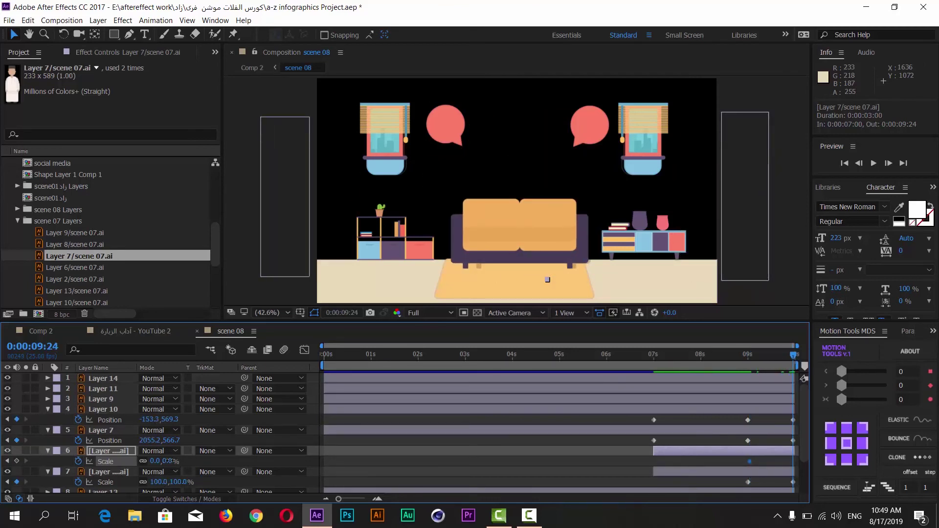
left_click(170, 462)
key("Return")
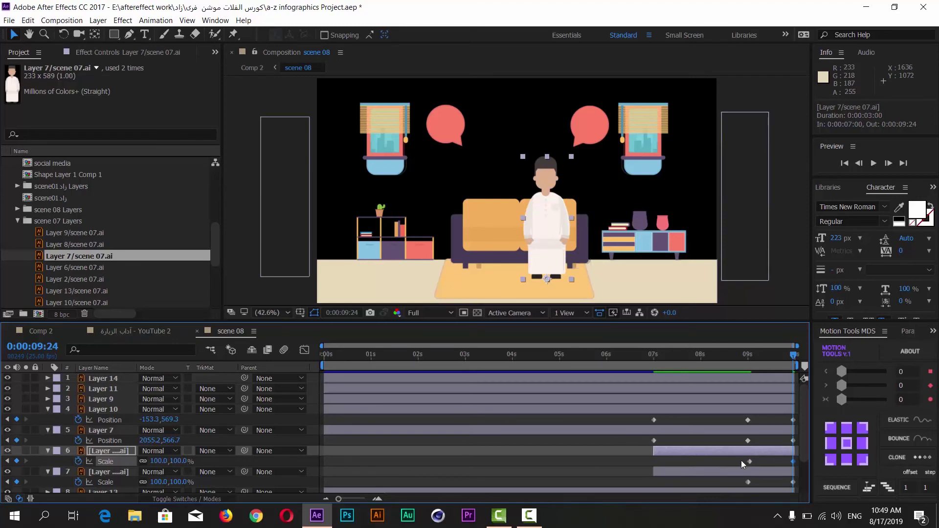
left_click_drag(741, 461, 797, 483)
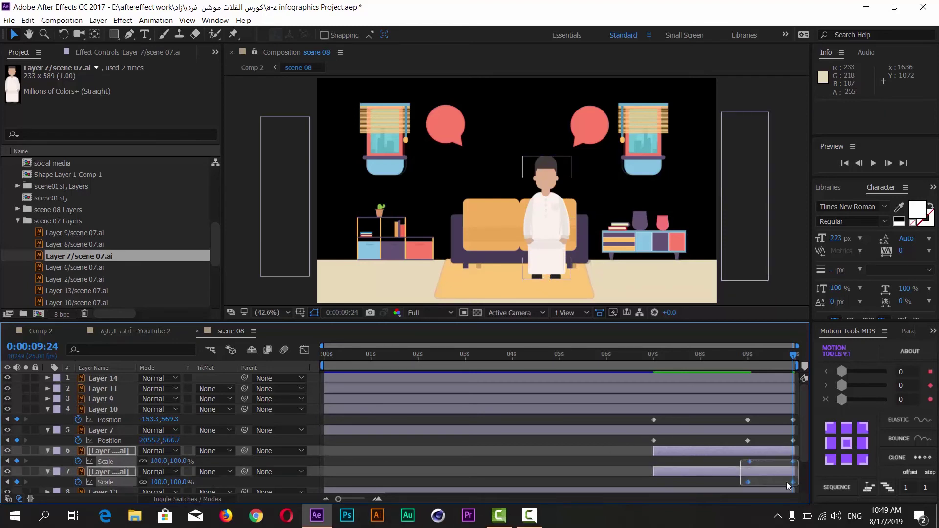
Step: Apply Keyframe Assistant > Easy Ease Out to the selected Scale keyframes
right_click(749, 461)
mouse_move(774, 453)
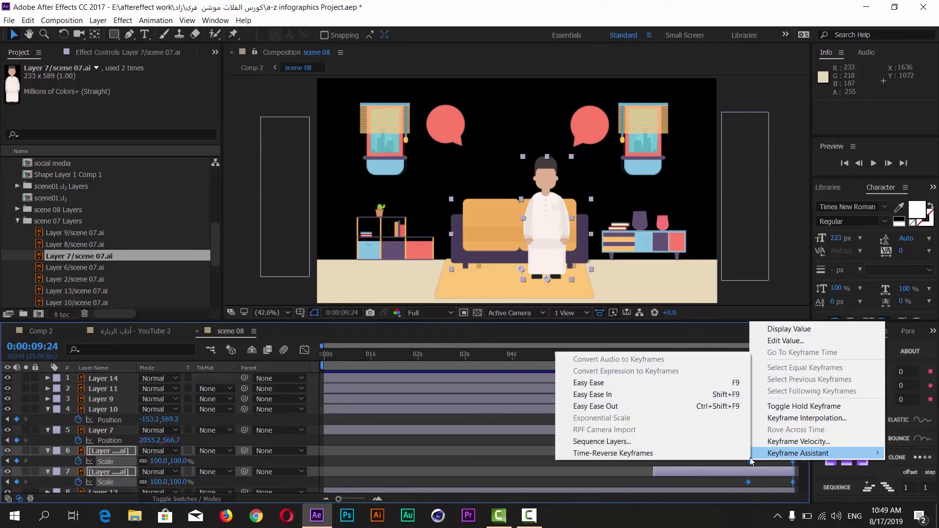
left_click(602, 408)
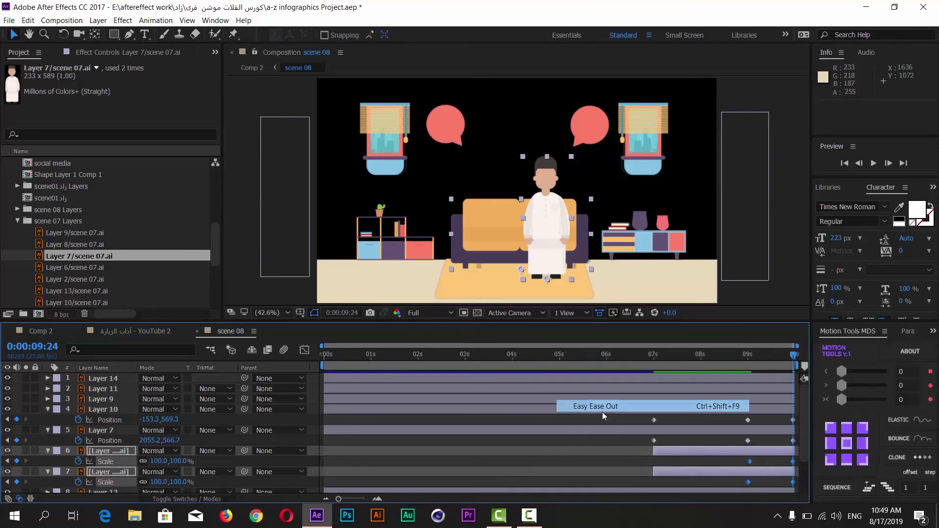
Step: Preview the eased pop-in from about 8:13 to the final frame
left_click_drag(765, 359, 725, 357)
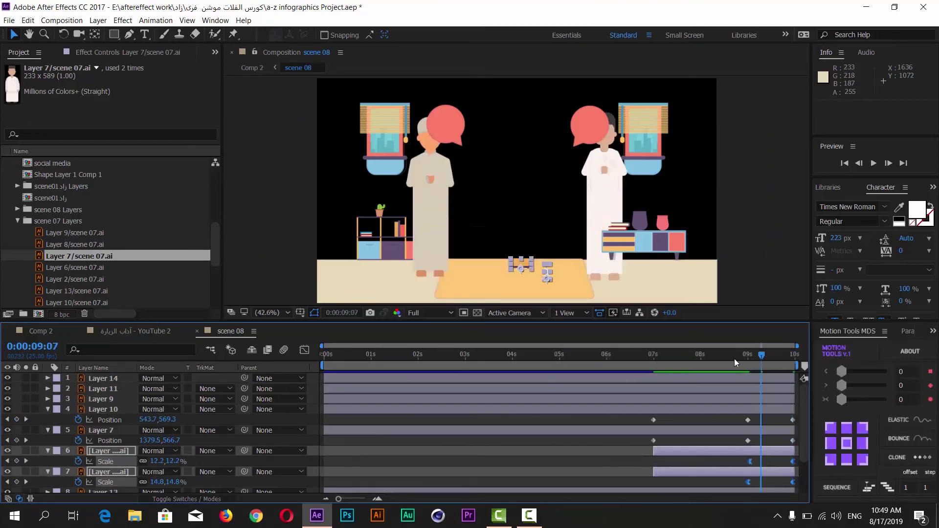
key("space")
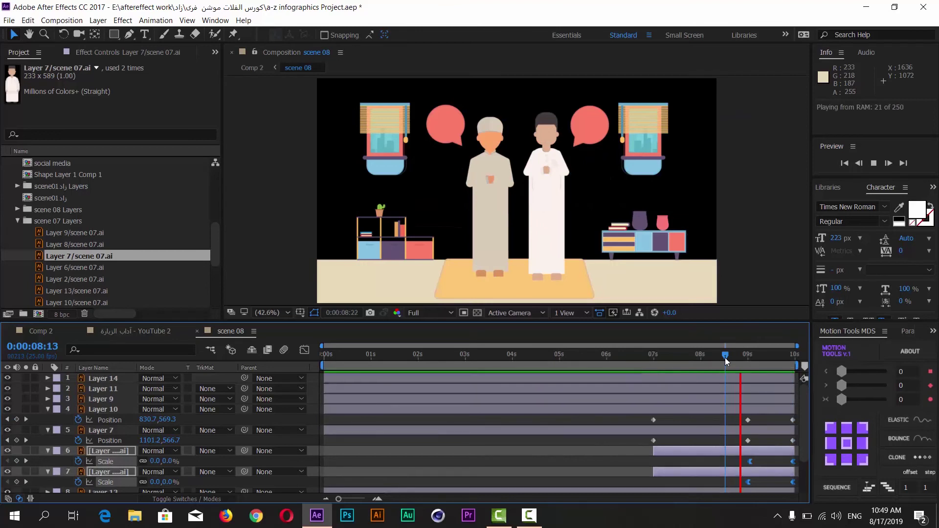
left_click(751, 354)
mouse_move(779, 356)
left_mouse_down()
mouse_move(803, 360)
mouse_move(762, 362)
mouse_move(804, 366)
left_mouse_up()
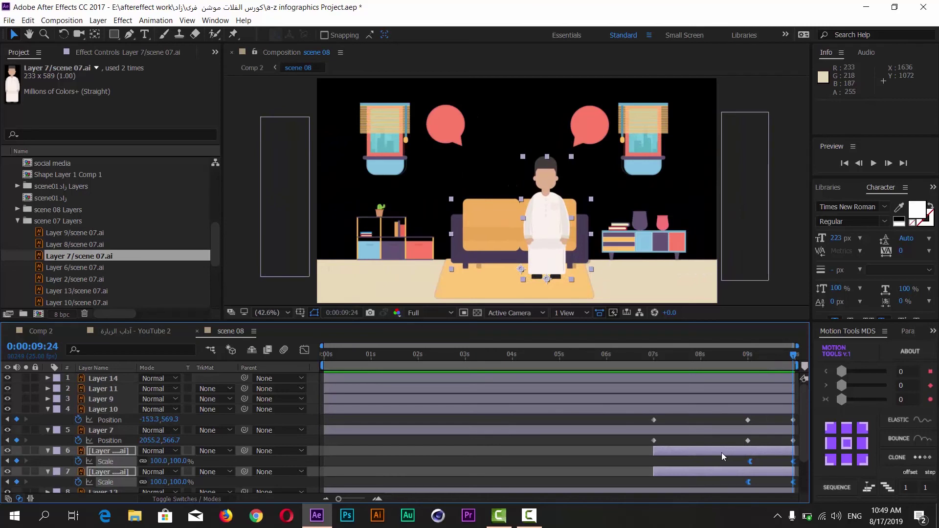
Step: Shift the sofa layers earlier, start layer 6 at 6:10, and extend it to the comp end
left_click_drag(722, 453, 718, 454)
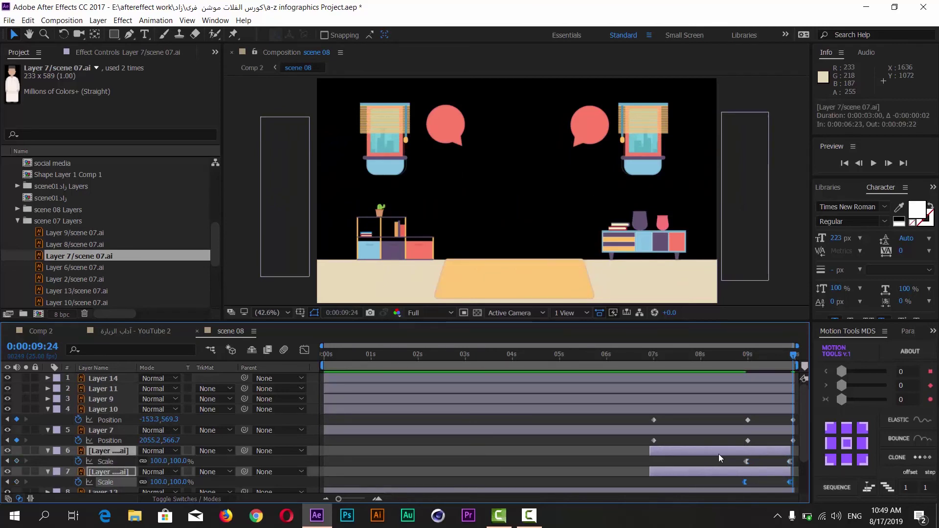
key("ctrl+z")
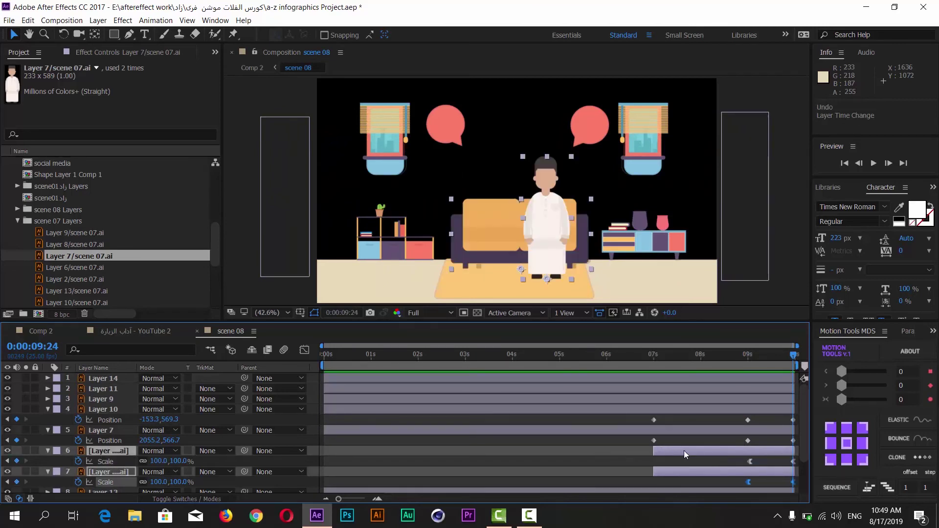
left_click_drag(684, 450, 675, 454)
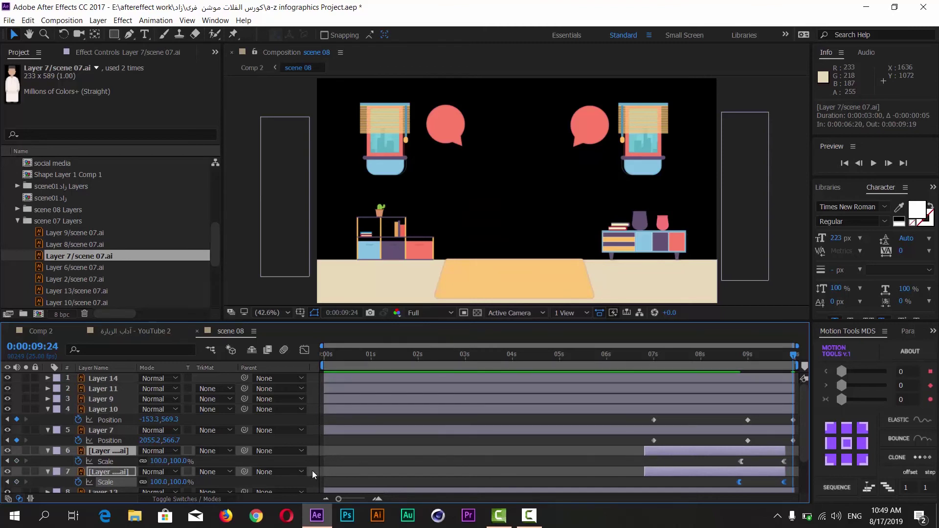
left_click(508, 468)
left_click_drag(668, 452, 653, 454)
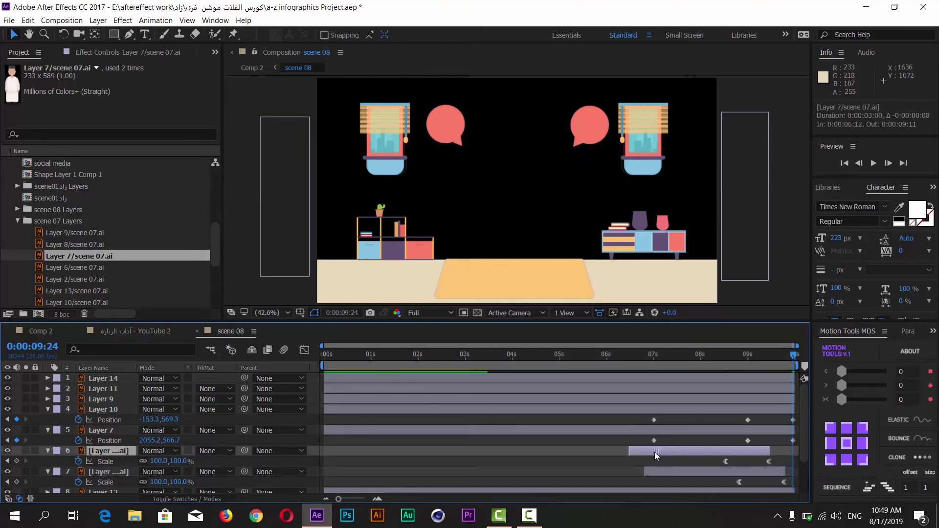
left_click_drag(721, 358, 738, 361)
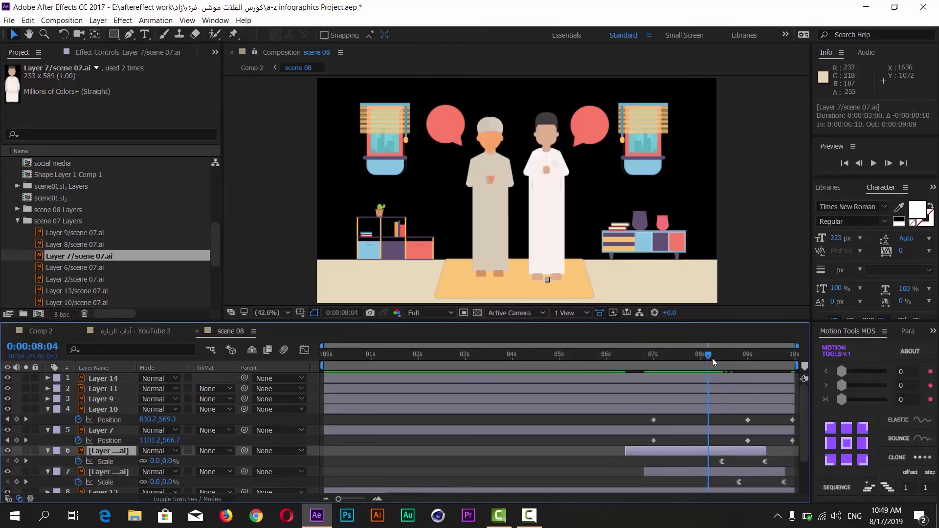
left_click_drag(767, 452, 800, 452)
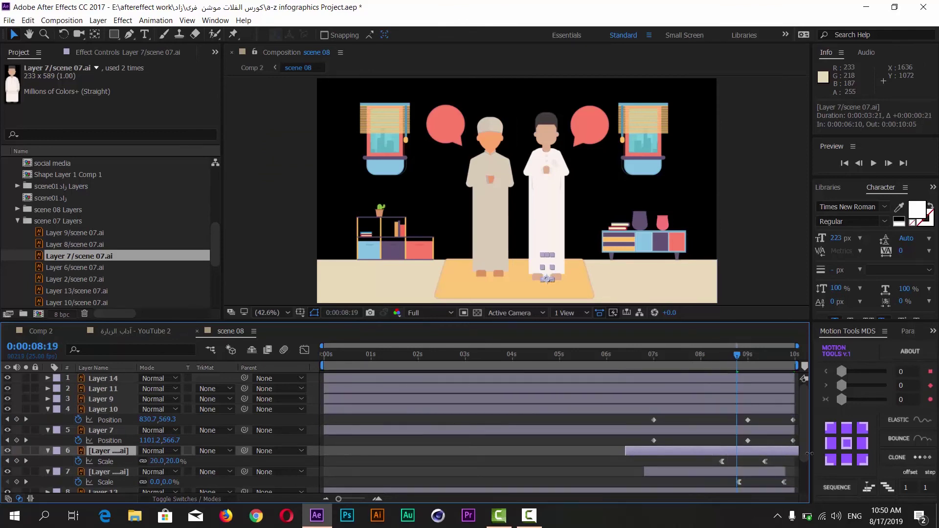
Step: Move layer 7 nine frames earlier, extend it to the comp end, and select its 8:00 Scale keyframe
left_click(763, 472)
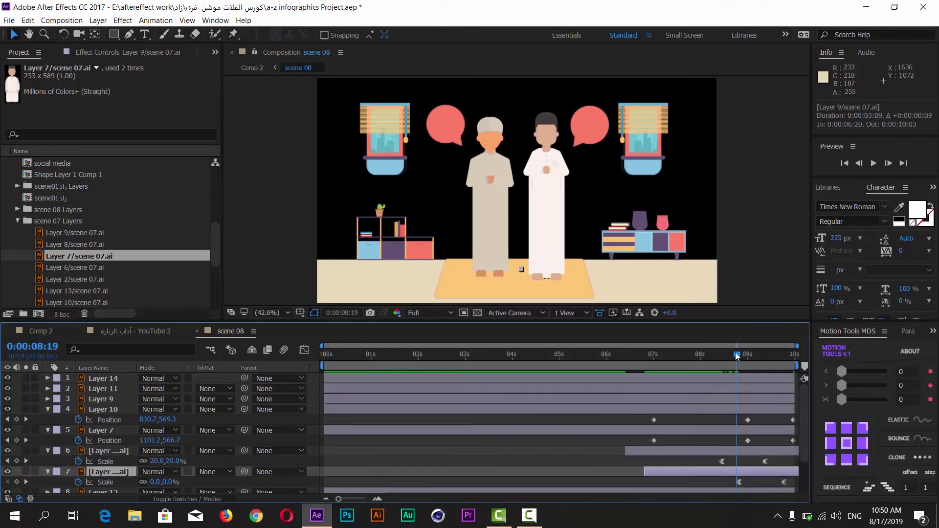
mouse_move(736, 354)
left_mouse_down()
mouse_move(774, 356)
mouse_move(766, 357)
left_mouse_up()
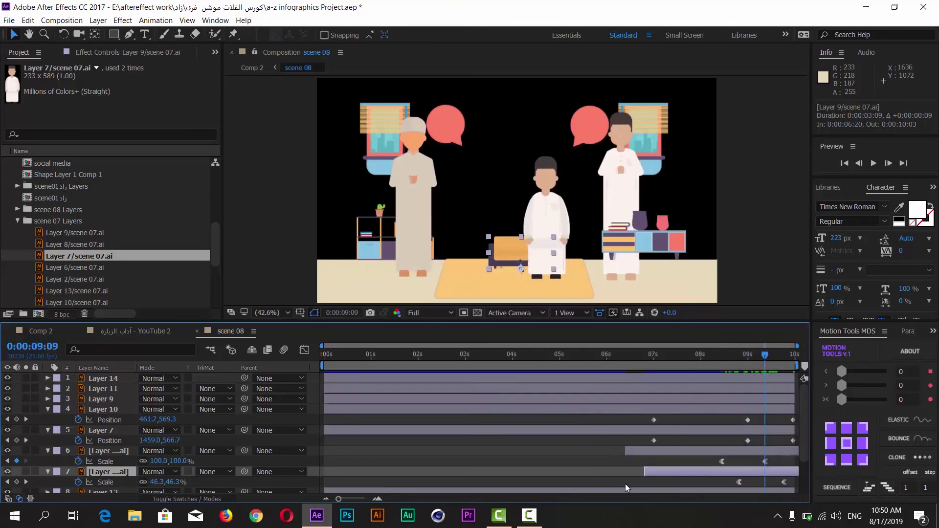
key("ctrl+z")
key("ctrl+Up")
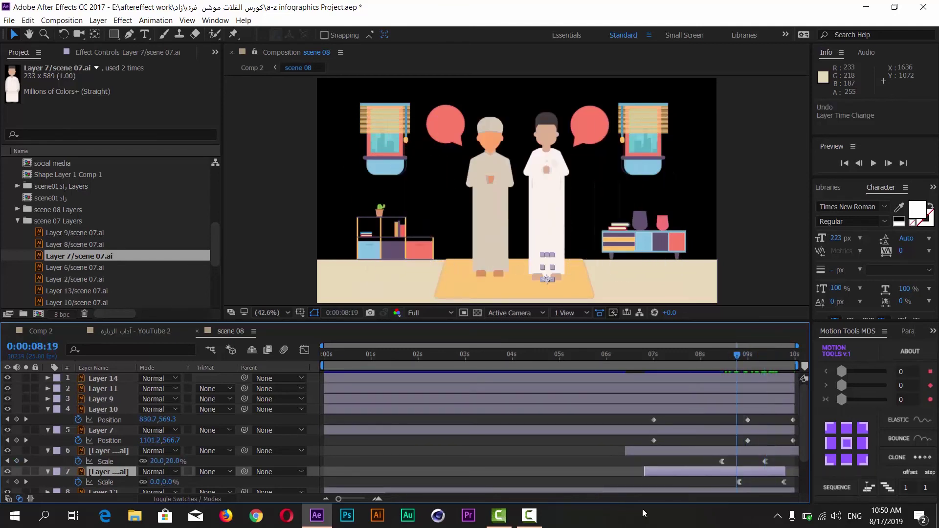
key("End")
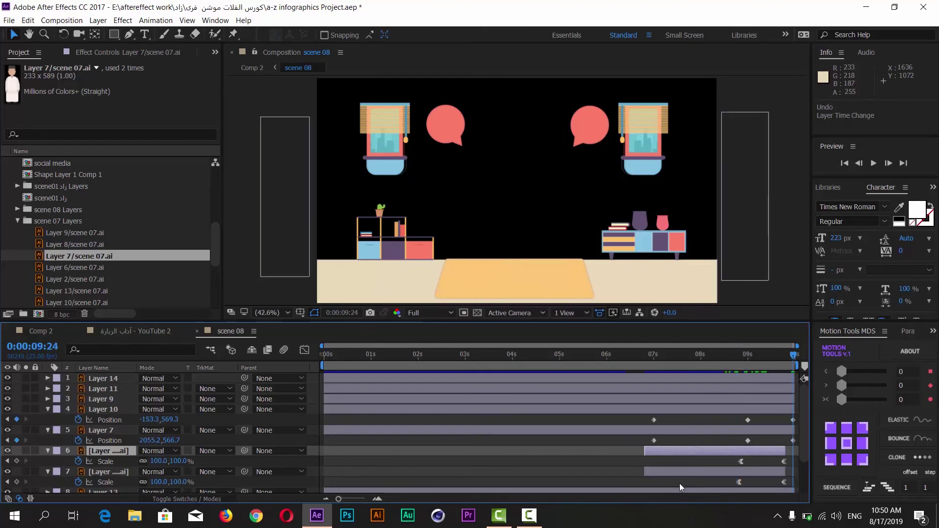
left_click_drag(703, 475, 674, 482)
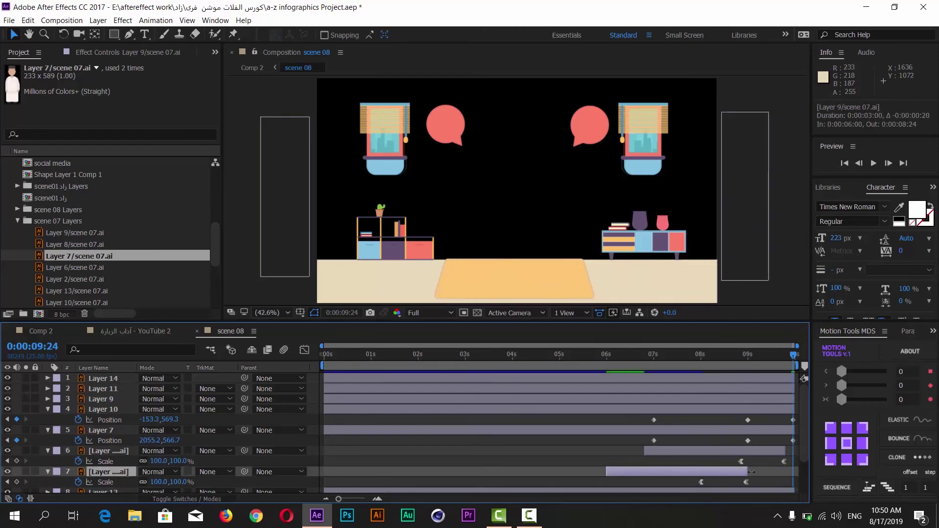
mouse_move(752, 472)
left_mouse_down()
mouse_move(805, 473)
mouse_move(800, 454)
left_mouse_up()
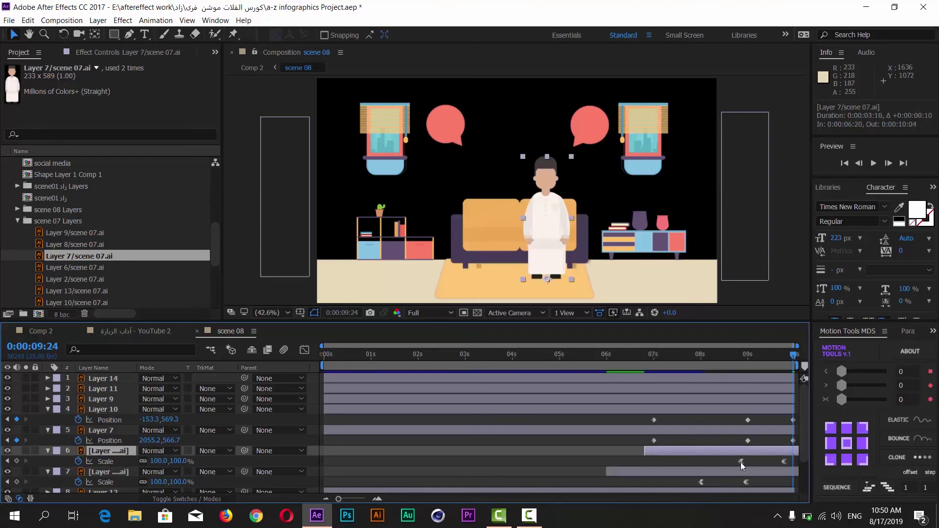
mouse_move(741, 462)
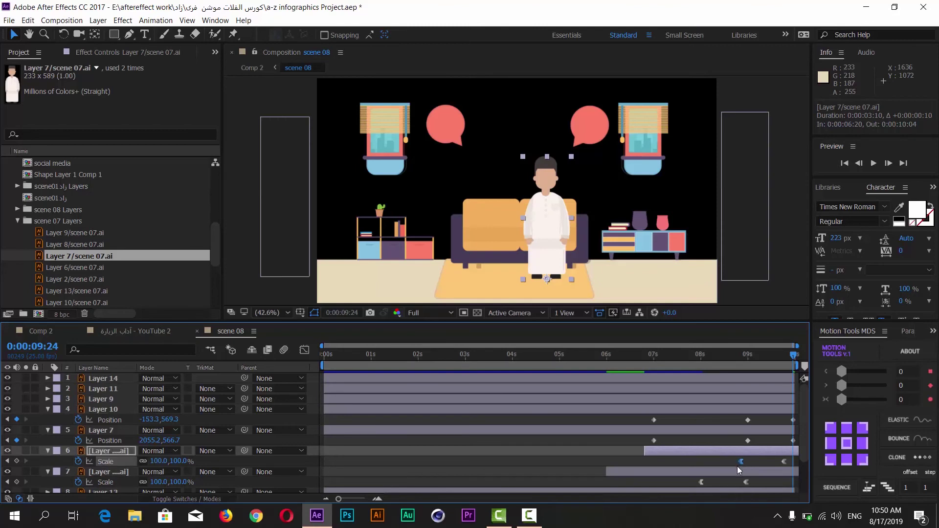
left_click(700, 482)
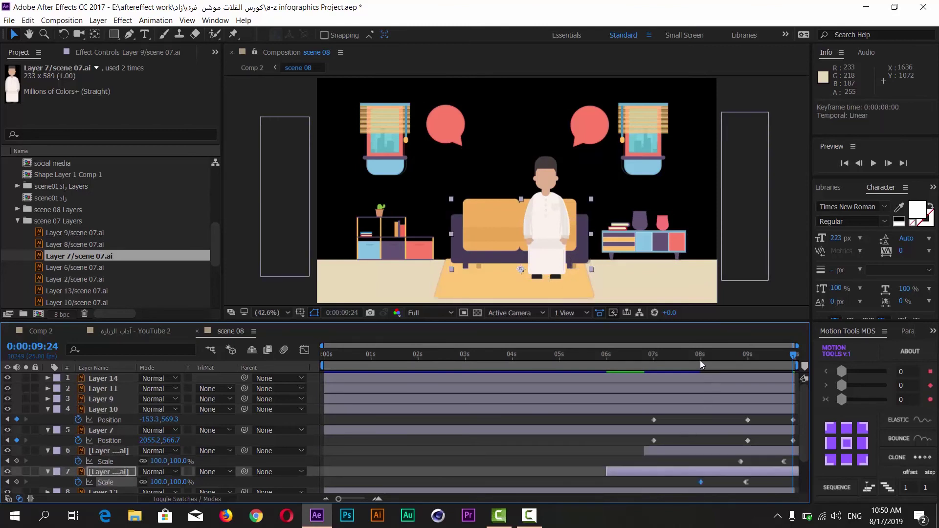
Step: Trim layer 7's start to 7:03 and preview the animation from 7:11 to 8:01
mouse_move(700, 356)
left_mouse_down()
mouse_move(710, 356)
mouse_move(701, 363)
left_mouse_up()
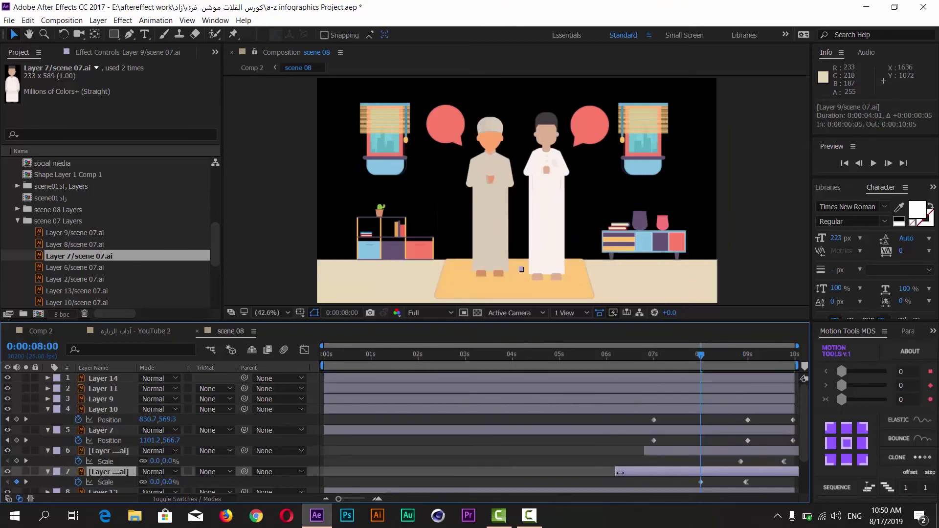
left_click_drag(609, 474, 687, 453)
left_click(665, 453)
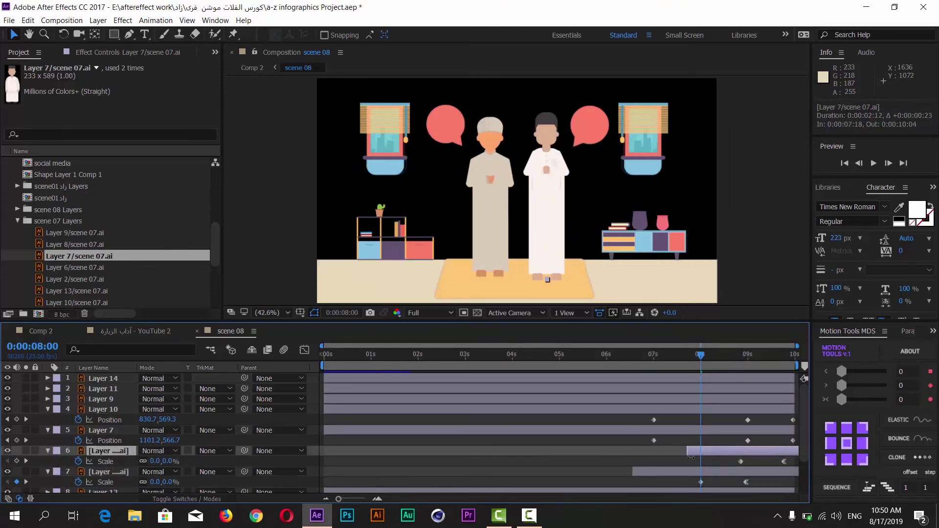
left_click_drag(637, 471, 663, 472)
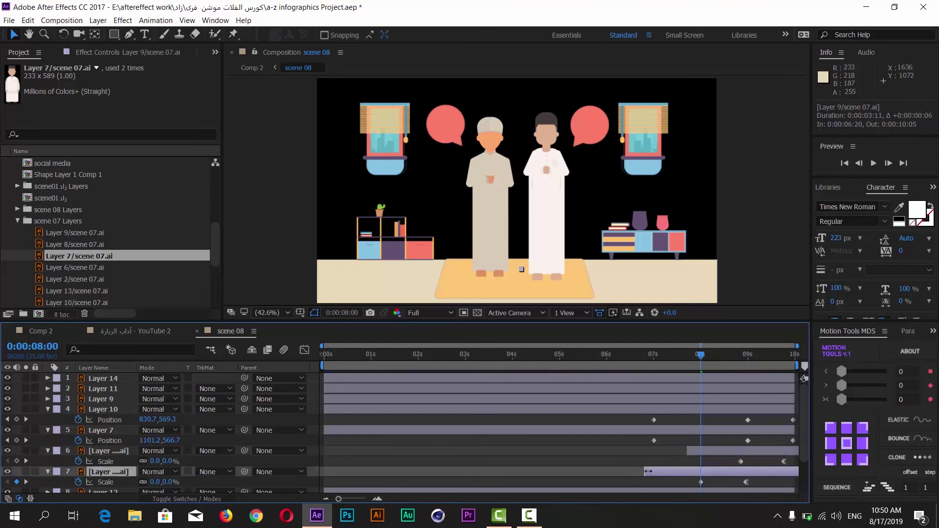
left_click(671, 361)
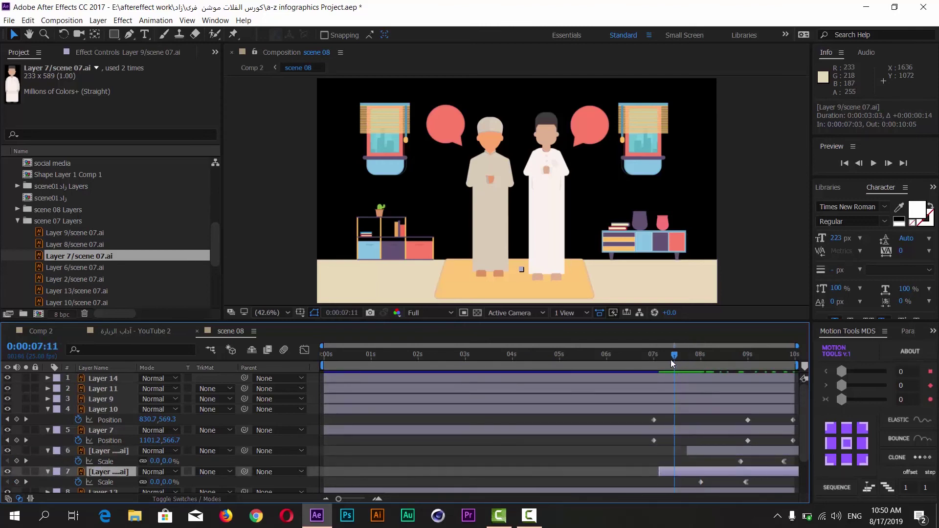
key("space")
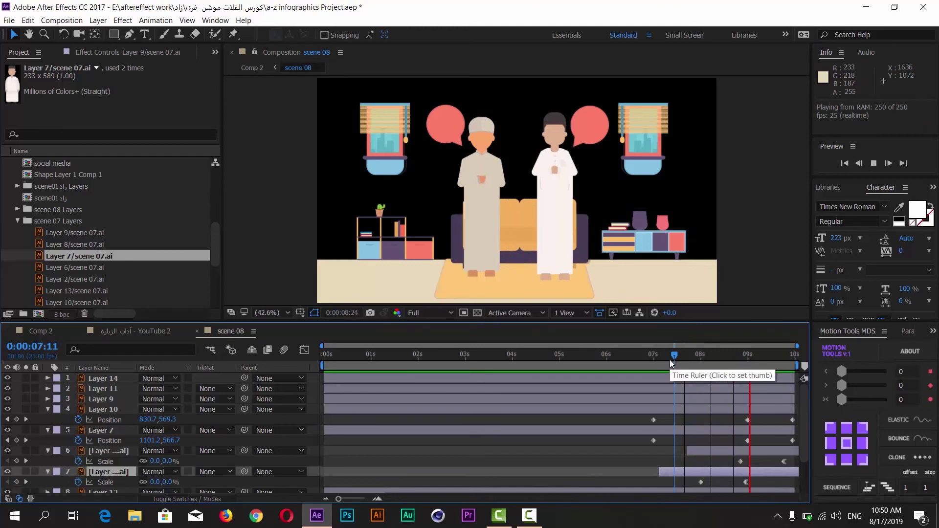
left_click(704, 355)
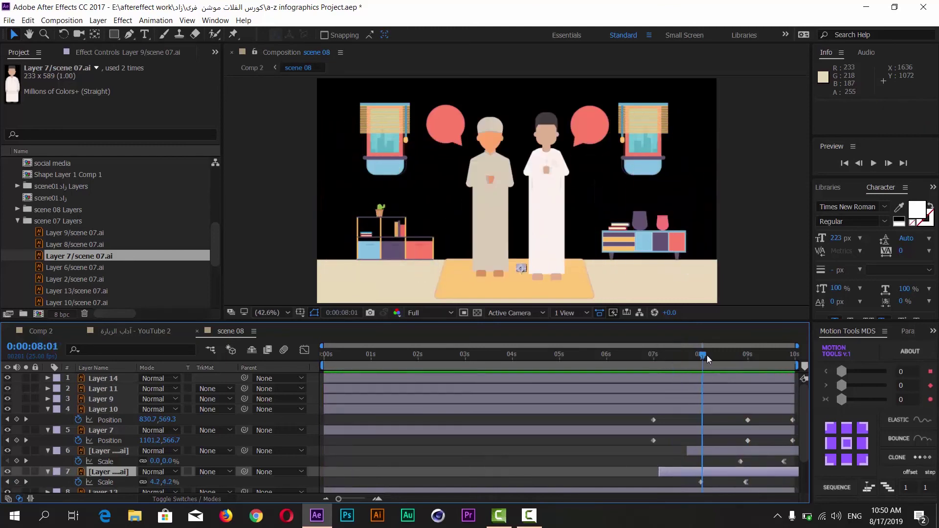
Step: Shift layer 6 seventeen frames later and layer 7 to about 7:16, then select the 7s Position keyframes
left_click_drag(692, 451, 724, 451)
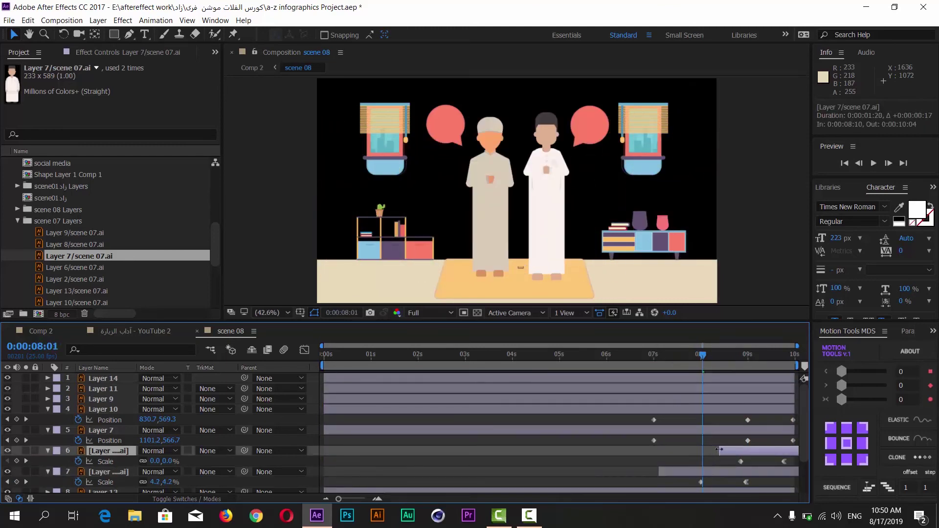
left_click_drag(663, 475, 687, 475)
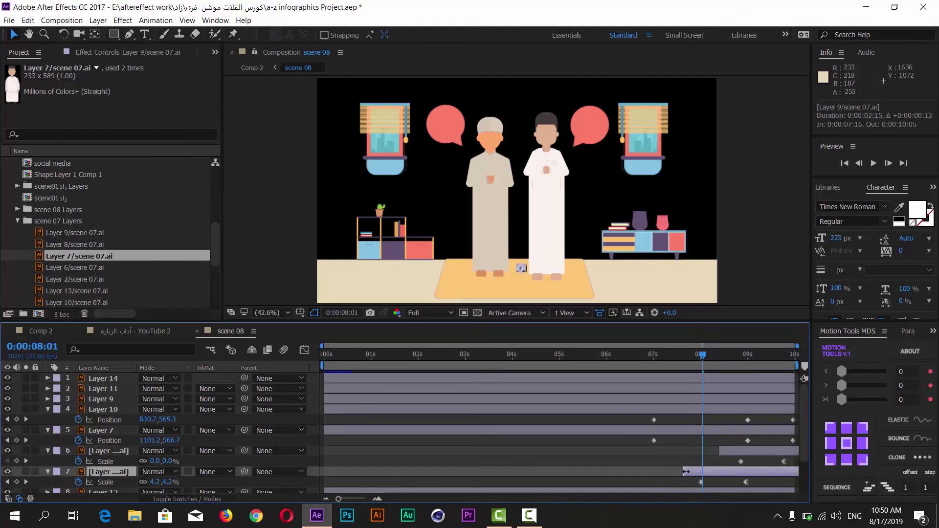
left_click_drag(708, 359, 750, 357)
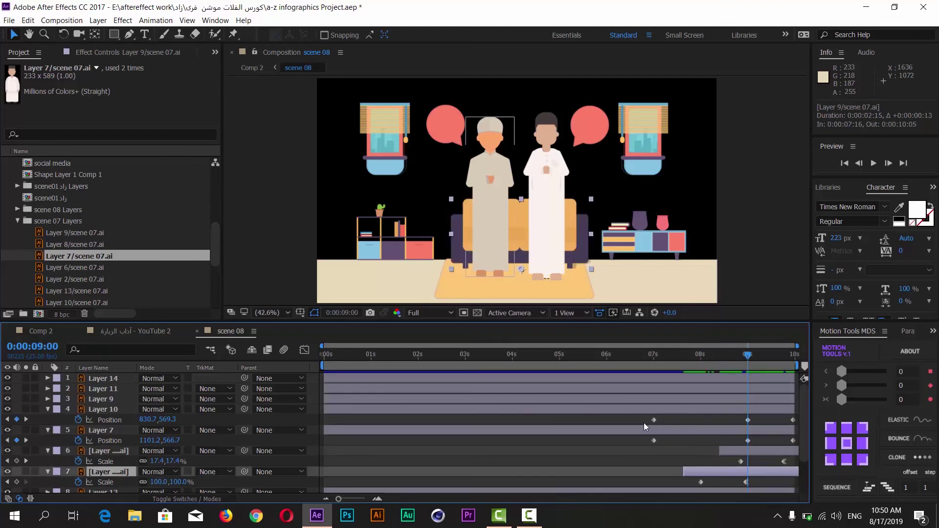
left_click_drag(646, 417, 665, 457)
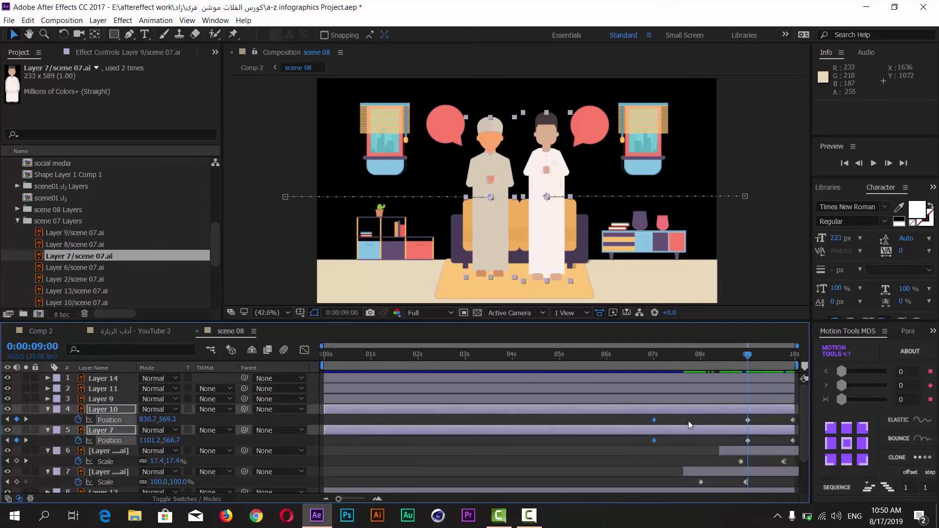
Step: Move the men's exit Position keyframes so the exit runs from 8s to about 8:13
left_click_drag(654, 420, 703, 420)
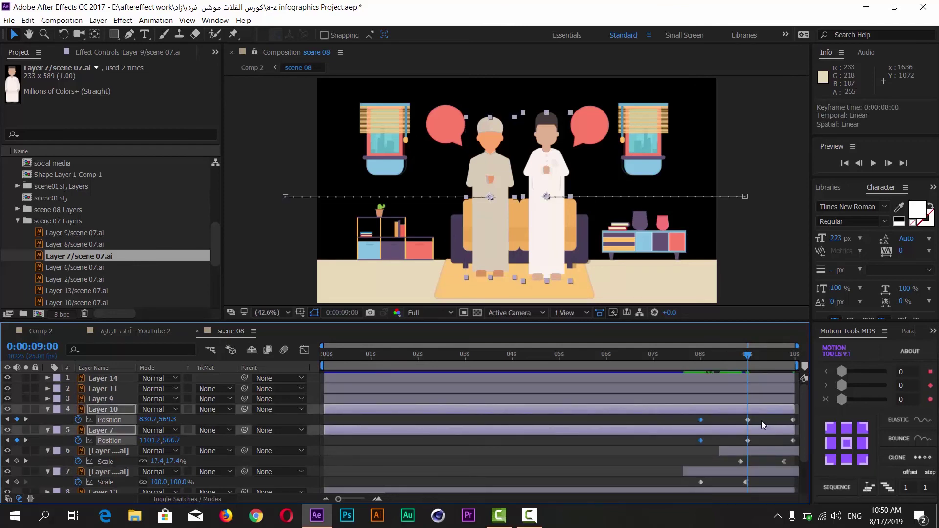
left_click_drag(762, 421, 725, 448)
key("space")
Step: Preview the scene from 5:24 to the end, then switch to the YouTube 2 reference composition
left_click_drag(712, 360, 606, 357)
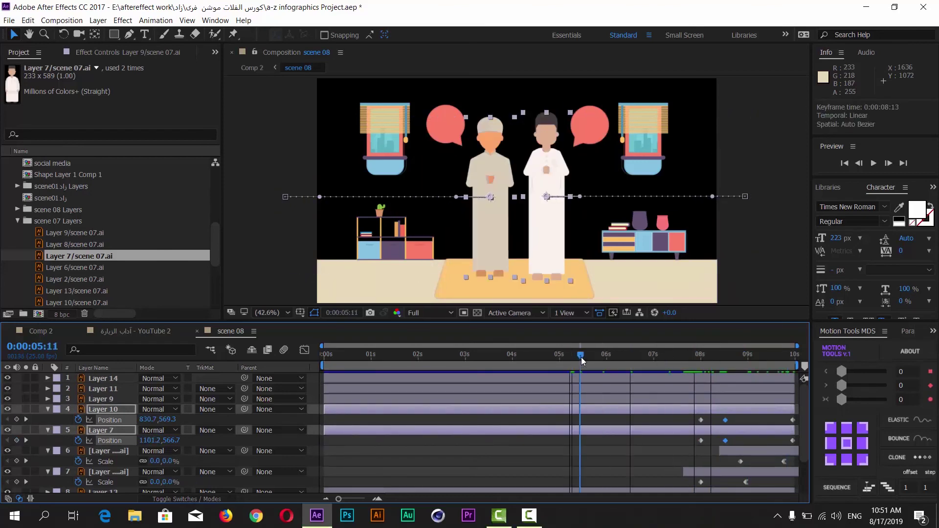
left_click(274, 265)
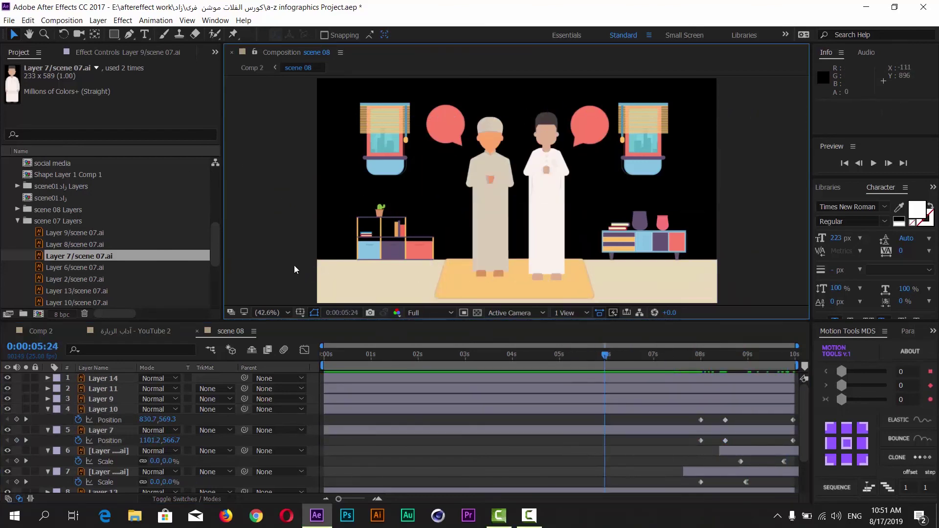
key("space")
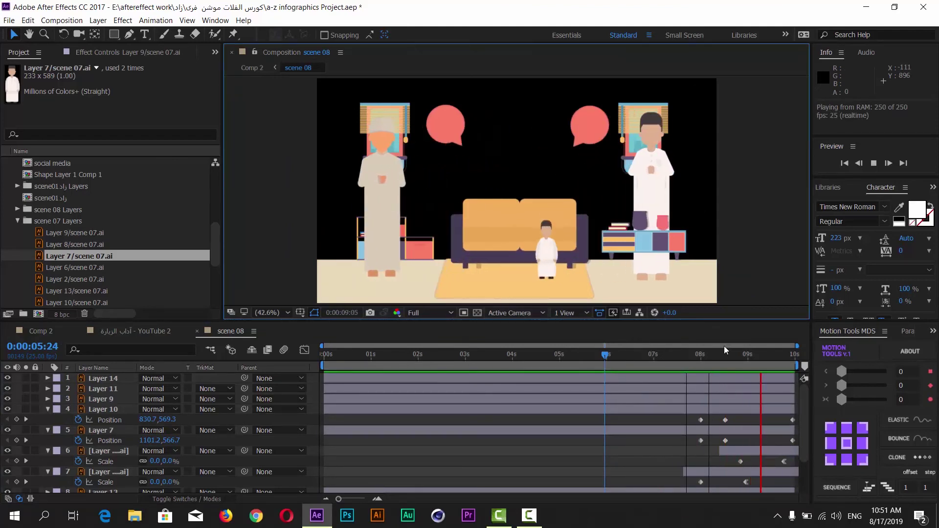
left_click(793, 354)
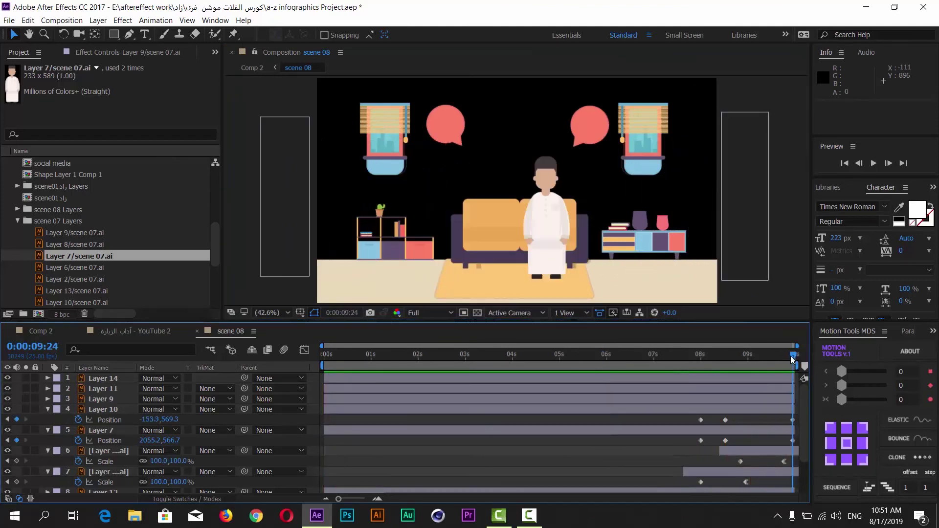
left_click(135, 332)
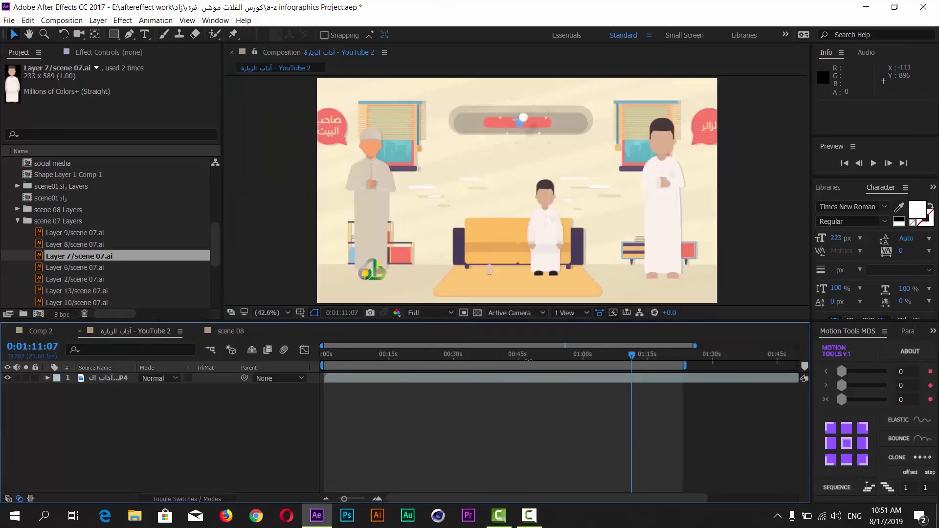
Step: Scrub the YouTube 2 reference to the sofa scene and preview the scene 07 layer artwork
left_click(633, 356)
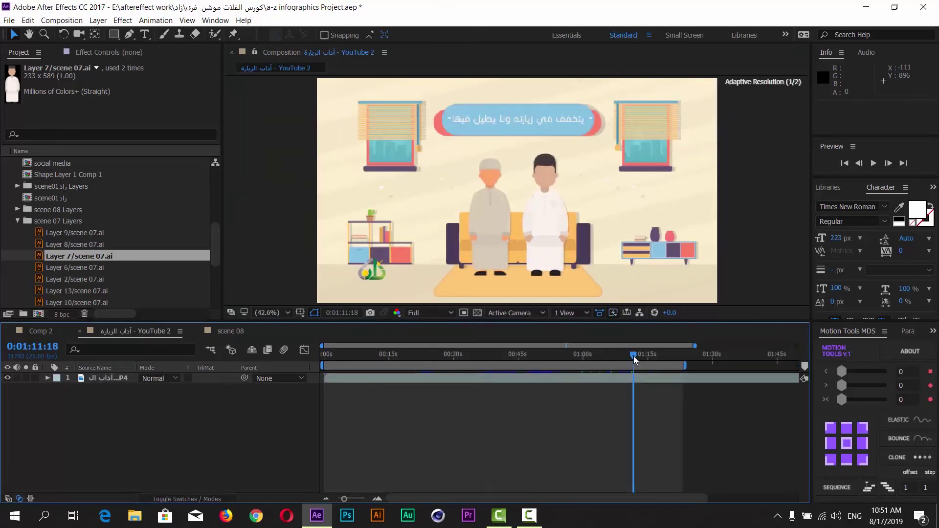
left_click_drag(634, 356, 644, 358)
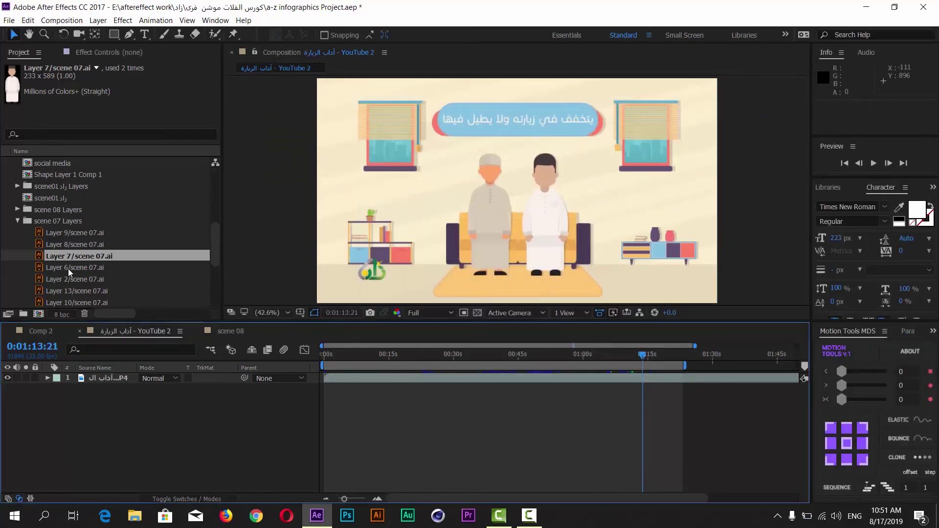
left_click(70, 268)
left_click(57, 280)
left_click(60, 293)
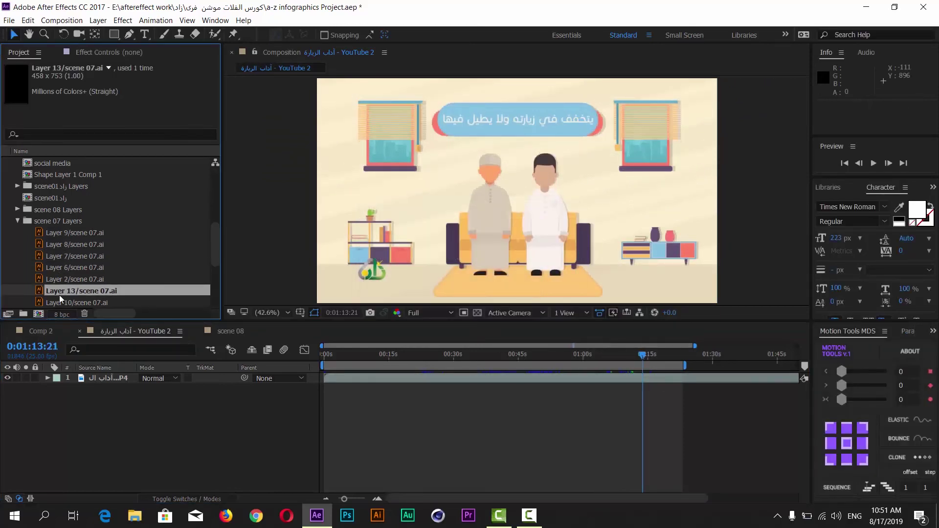
Step: In Comp 2, scrub to the scene 09 section and widen the time navigator to the full two minutes
left_click(41, 331)
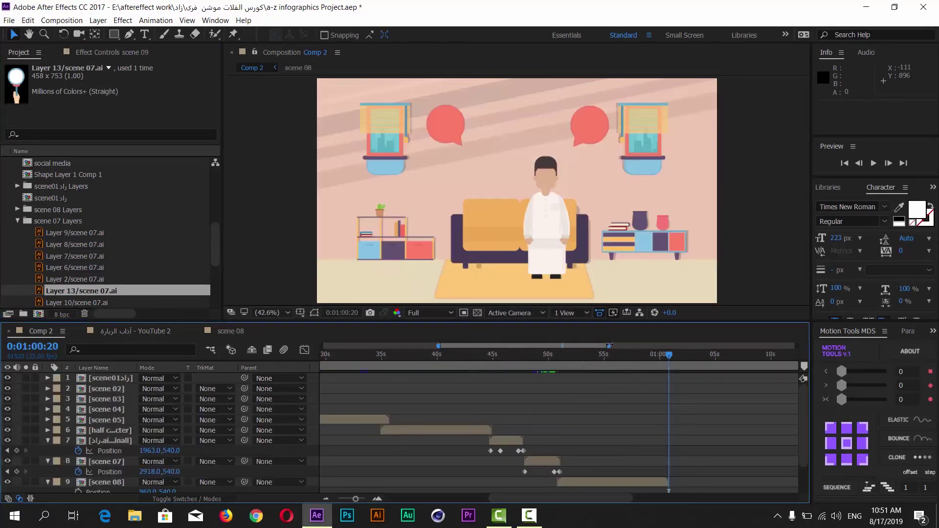
left_click_drag(610, 345, 706, 345)
scroll(516, 416, "down", 2)
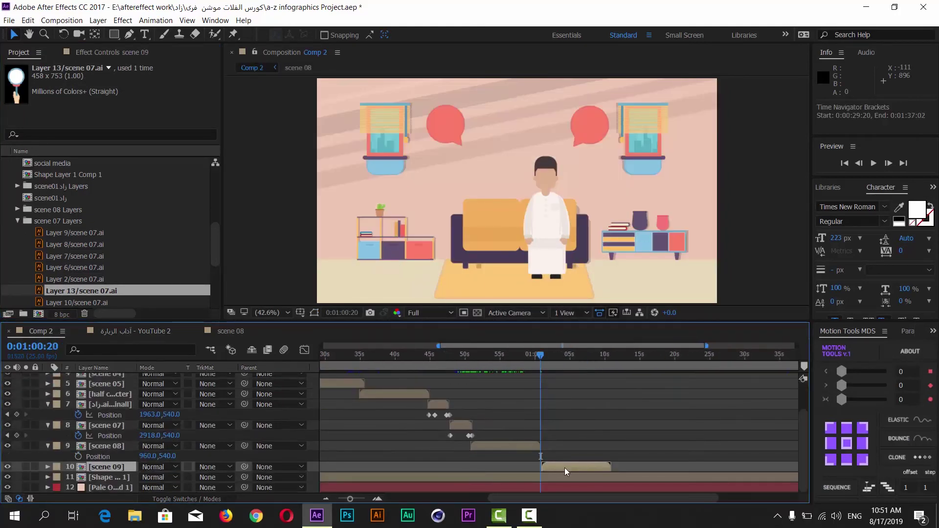
left_click_drag(539, 360, 542, 360)
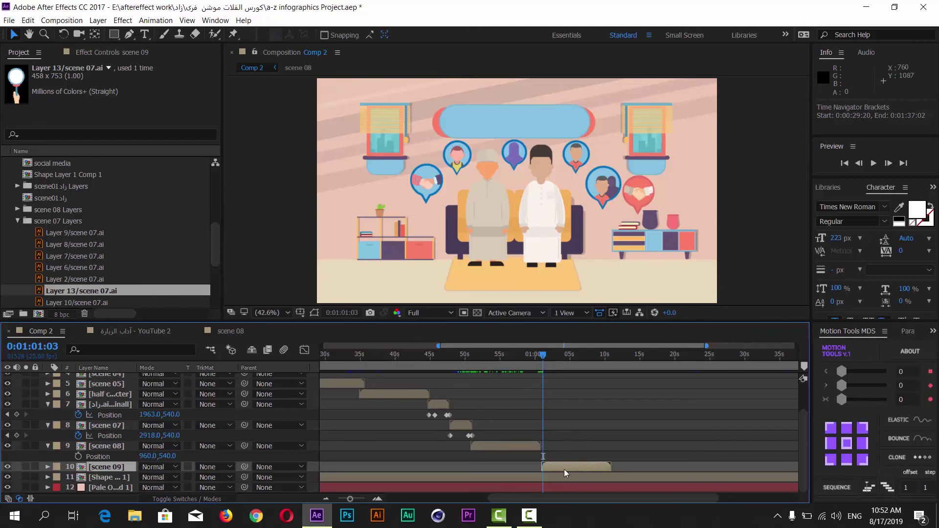
left_click_drag(438, 346, 322, 346)
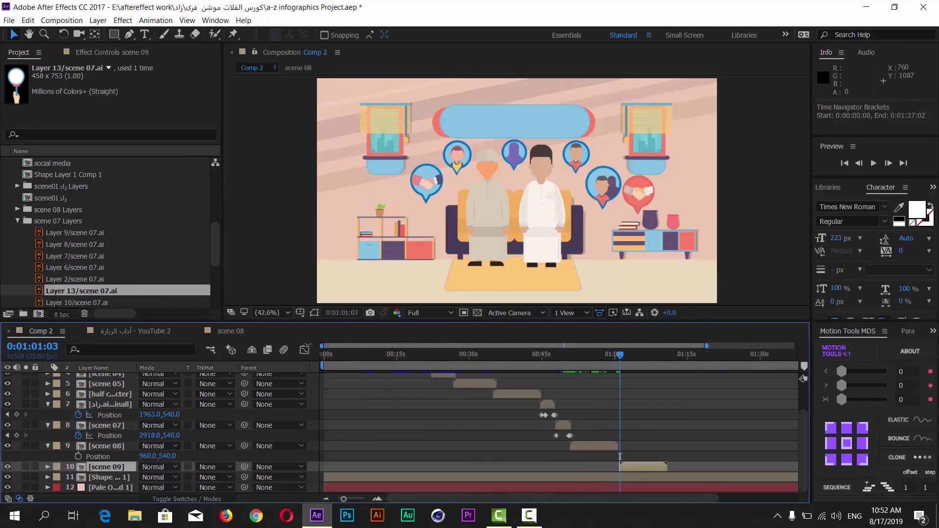
left_click_drag(708, 346, 797, 346)
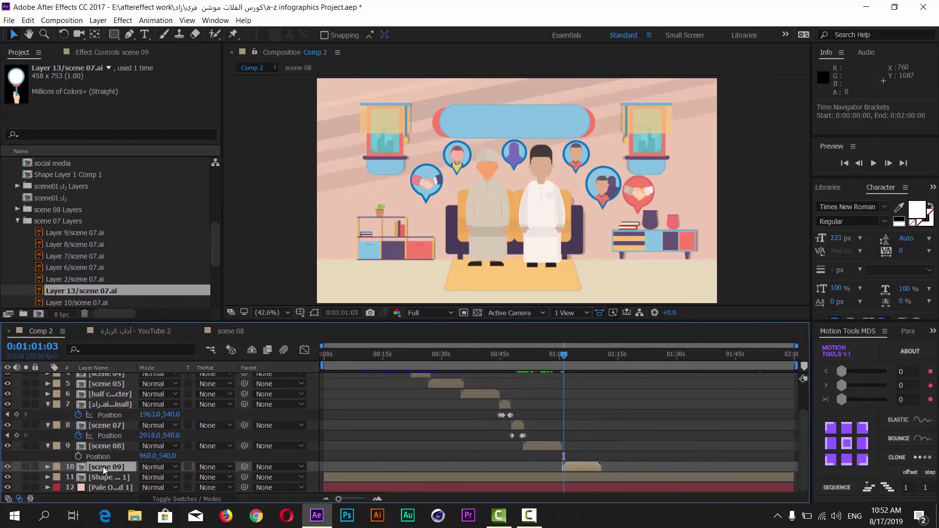
Step: Collapse the scene 07 and root folders, expand scene 09 Layers, and preview Layers 9, 8, 7, 6
left_click(17, 222)
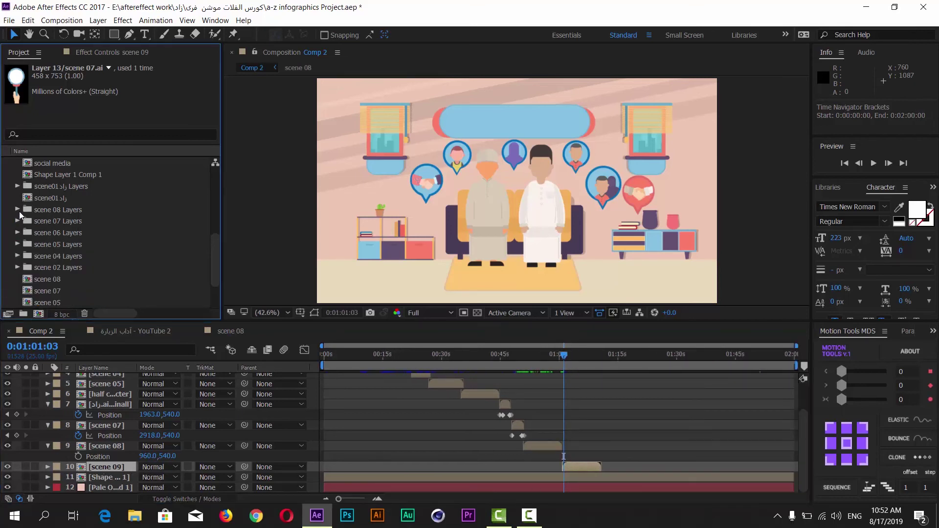
scroll(40, 230, "up", 5)
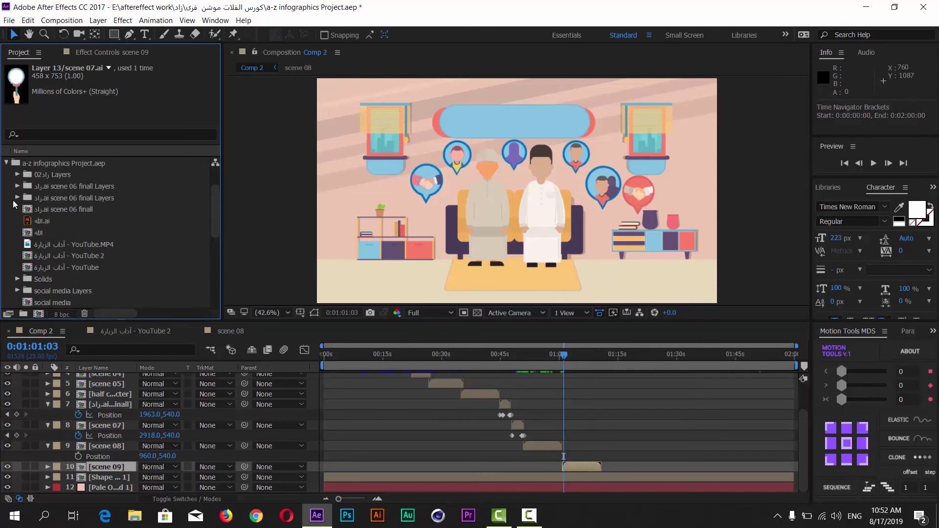
left_click(6, 164)
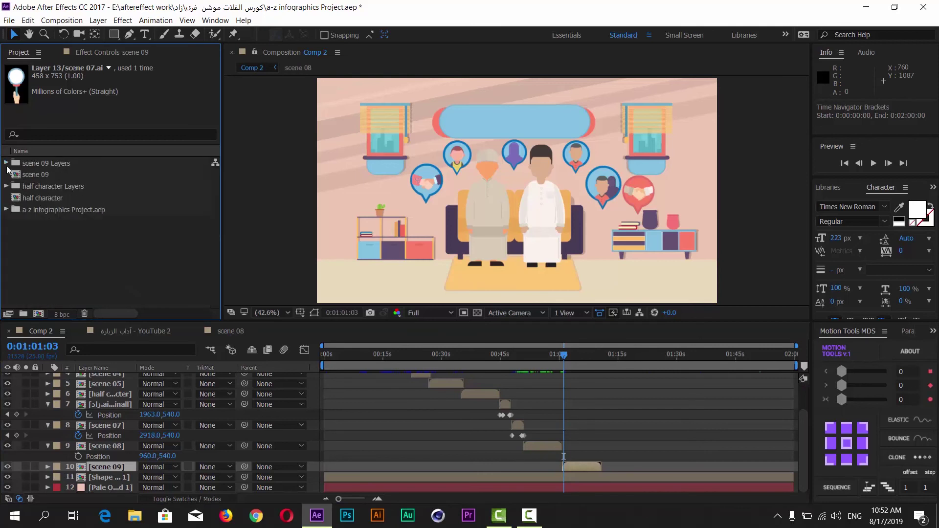
left_click(6, 163)
left_click(55, 174)
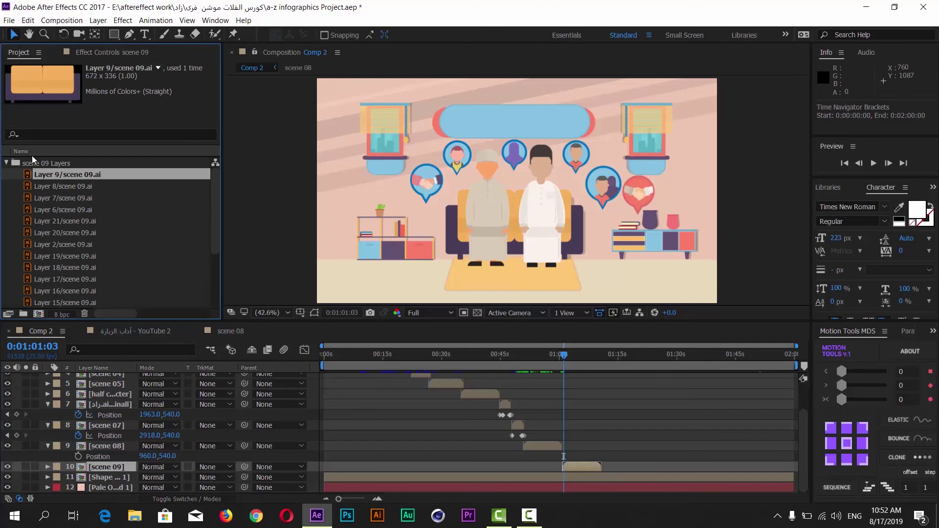
left_click(69, 189)
left_click(63, 200)
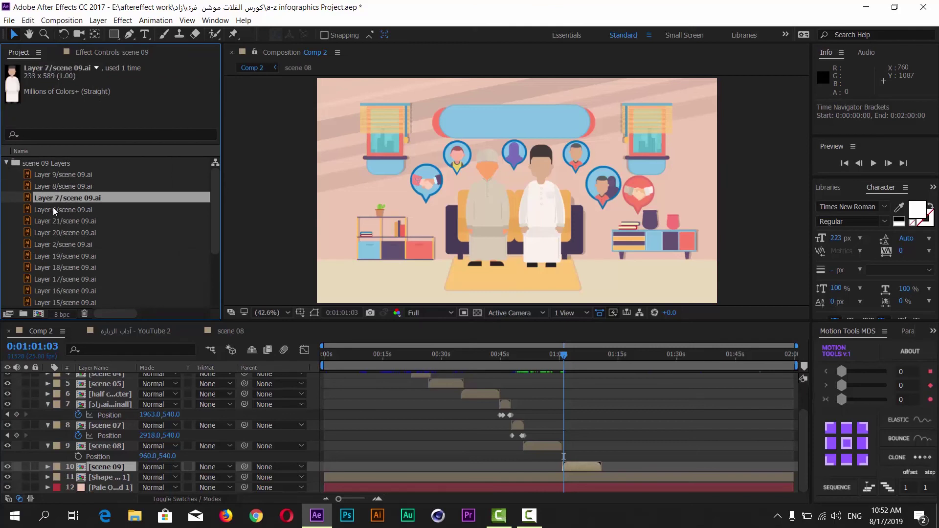
left_click(53, 210)
Step: Preview scene 09 Layers 21, 20, 2, 19, 18, 17, 16 and 15
left_click(52, 223)
left_click(54, 232)
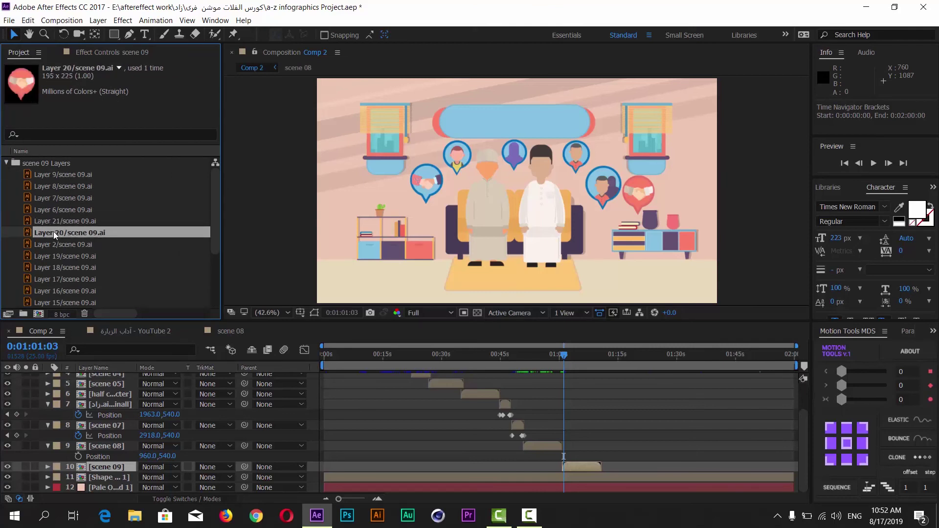
left_click(55, 244)
left_click(59, 256)
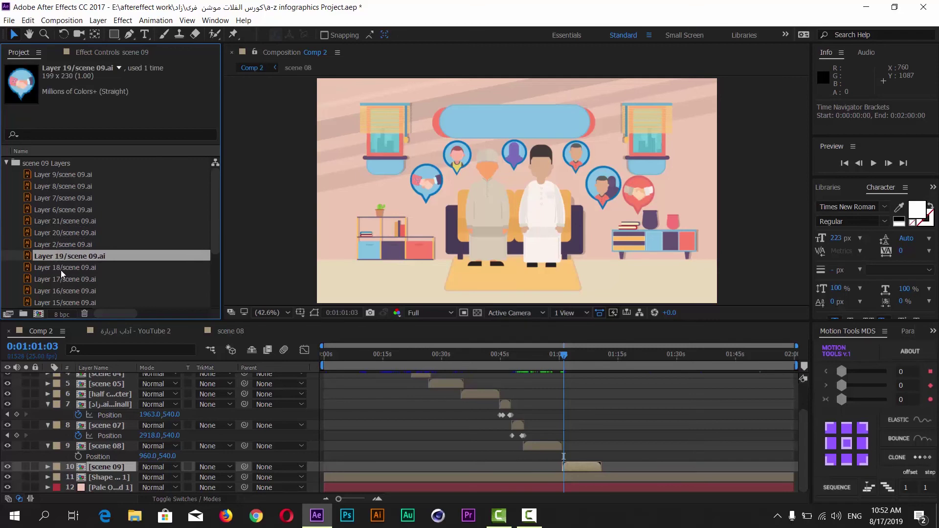
left_click(61, 269)
left_click(62, 278)
left_click(61, 291)
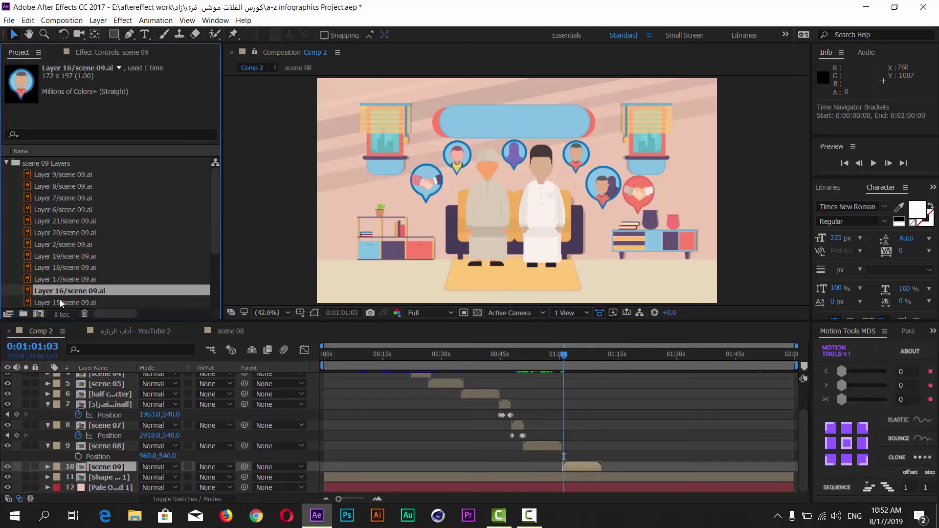
left_click(60, 300)
Step: Preview scene 09 Layers 14, 13, 11 and 10, then open the scene 08 precomposition from Comp 2
scroll(70, 233, "down", 3)
left_click(69, 223)
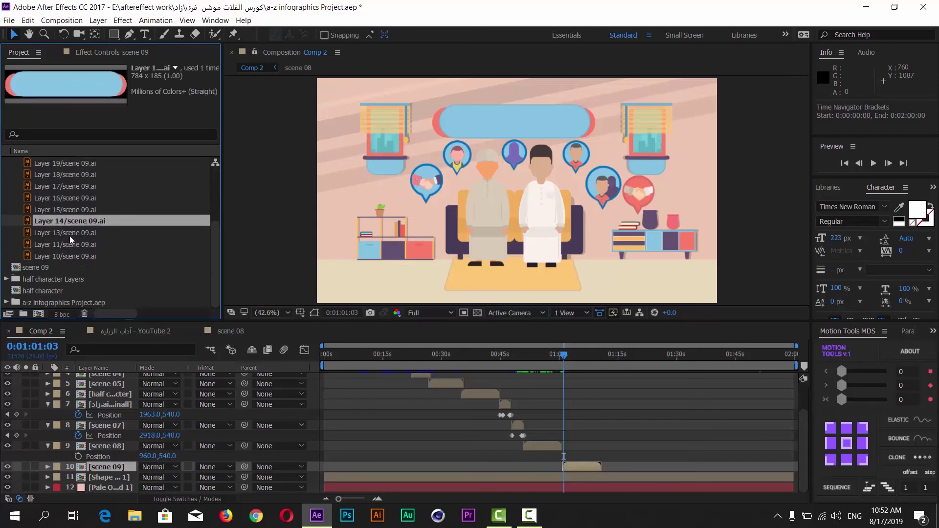
left_click(70, 236)
left_click(70, 244)
left_click(69, 255)
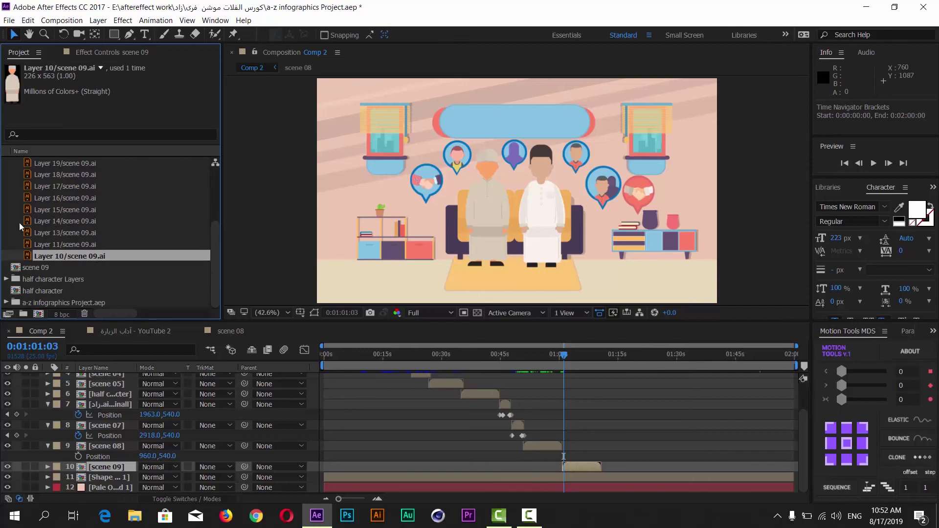
double_click(105, 448)
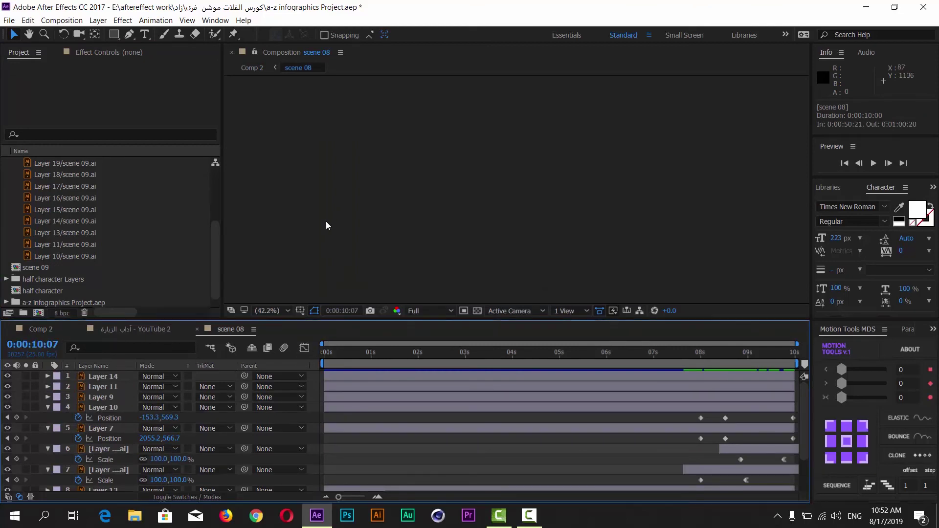
Step: Change the scene 08 composition duration to 0:00:20:00 in Composition Settings
left_click_drag(338, 324, 326, 221)
right_click(236, 225)
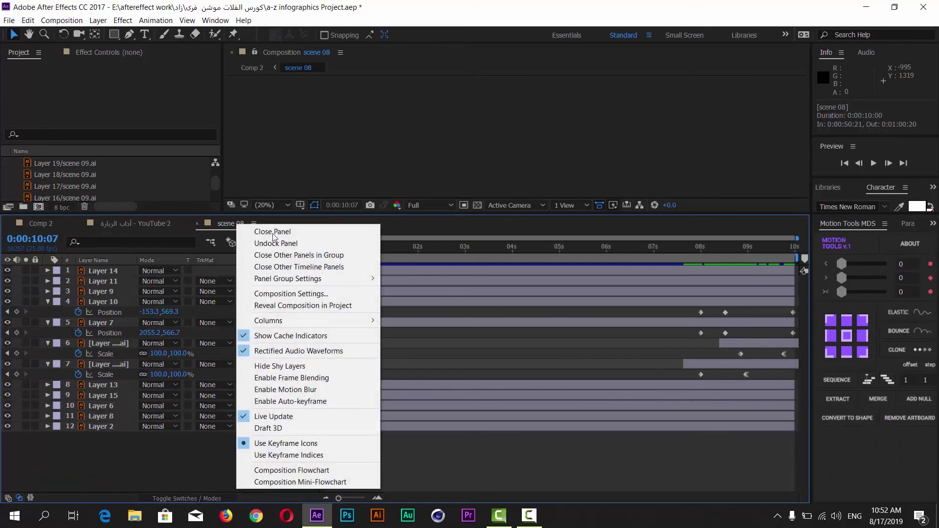
left_click(291, 293)
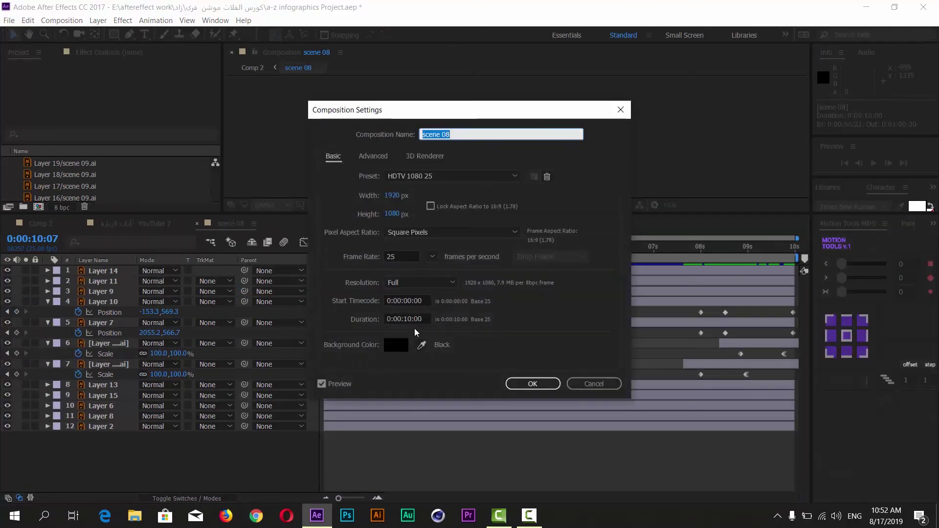
double_click(406, 319)
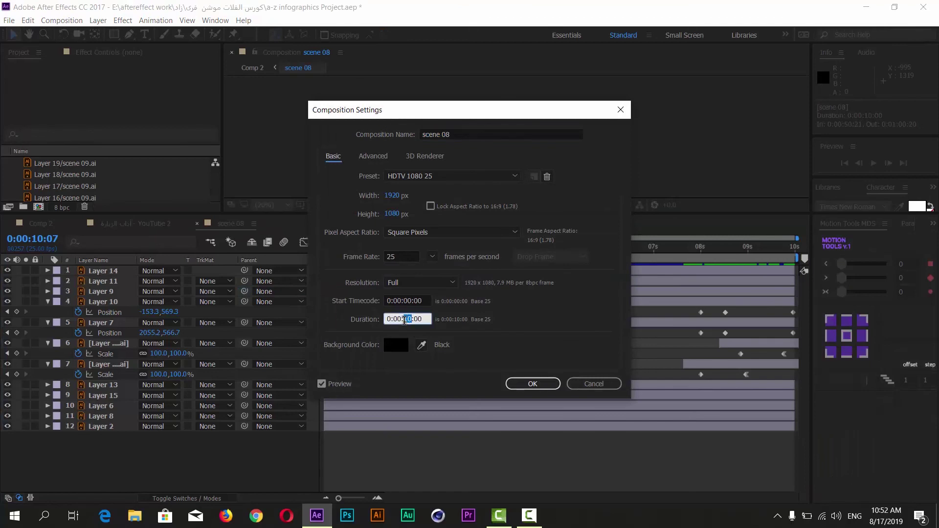
type("20")
left_click(532, 384)
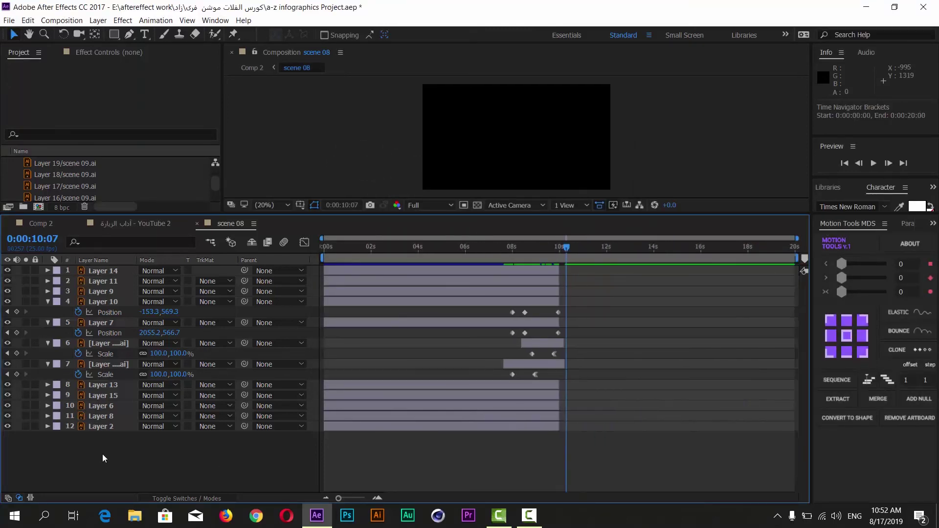
Step: Extend all twelve scene 08 layers' out-points to the 20-second end and play through to check
left_click_drag(102, 454, 125, 272)
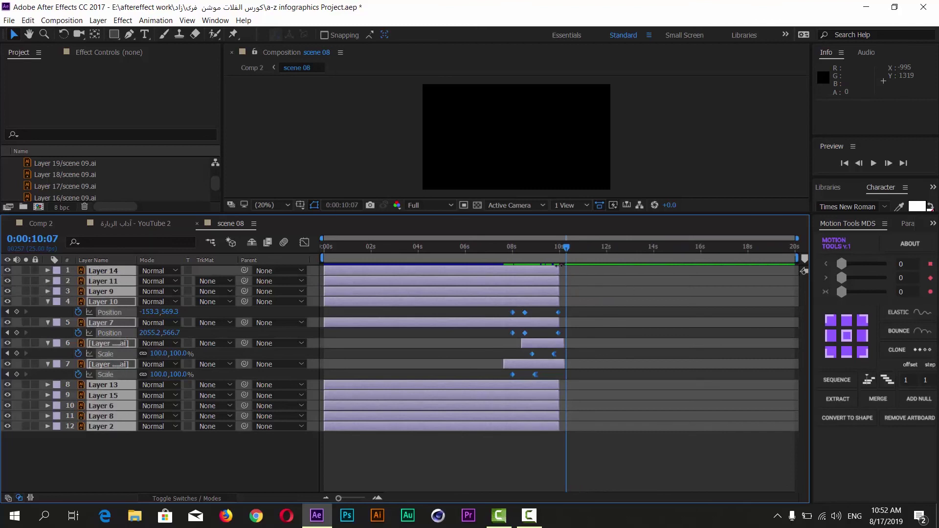
left_click_drag(559, 267, 799, 268)
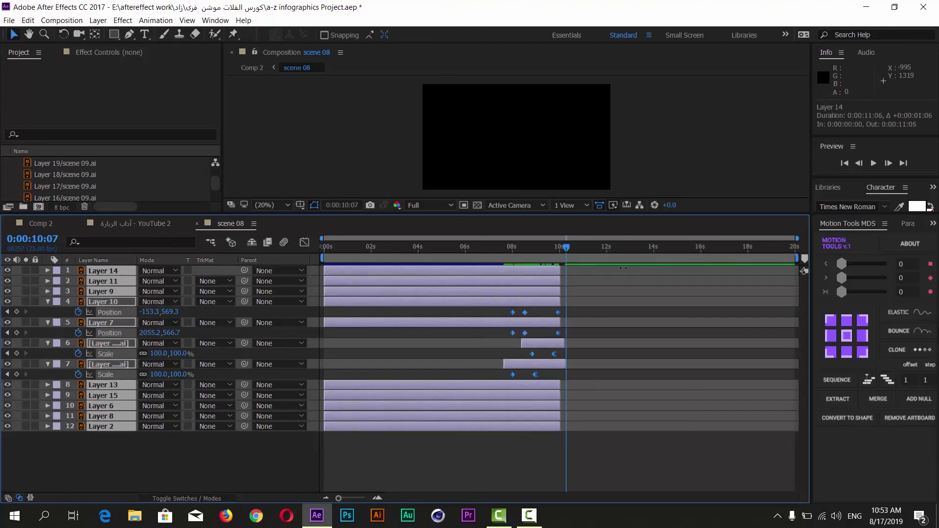
left_click(271, 157)
mouse_move(568, 251)
left_mouse_down()
mouse_move(575, 251)
mouse_move(556, 261)
left_mouse_up()
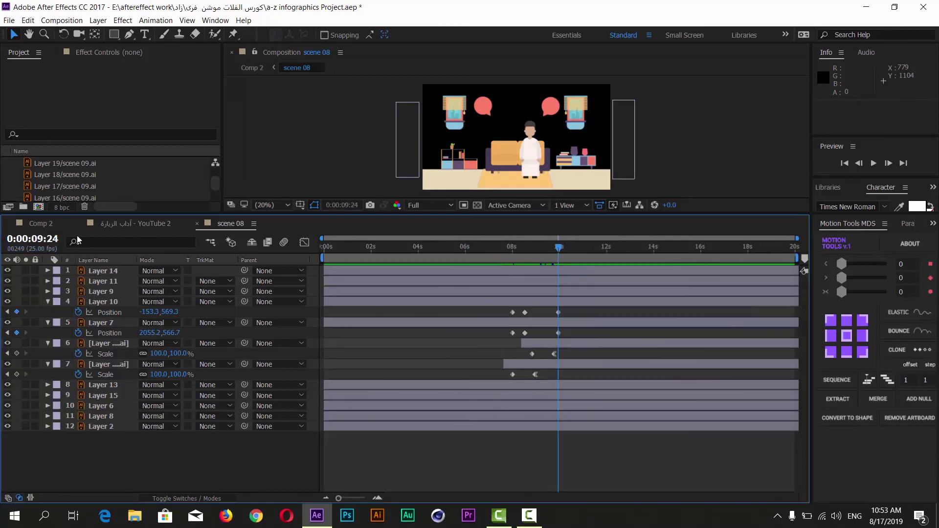
Step: Add Layer 10/scene 09.ai to the scene 08 timeline, placing it behind Layer 7
left_click(57, 185)
left_click(57, 194)
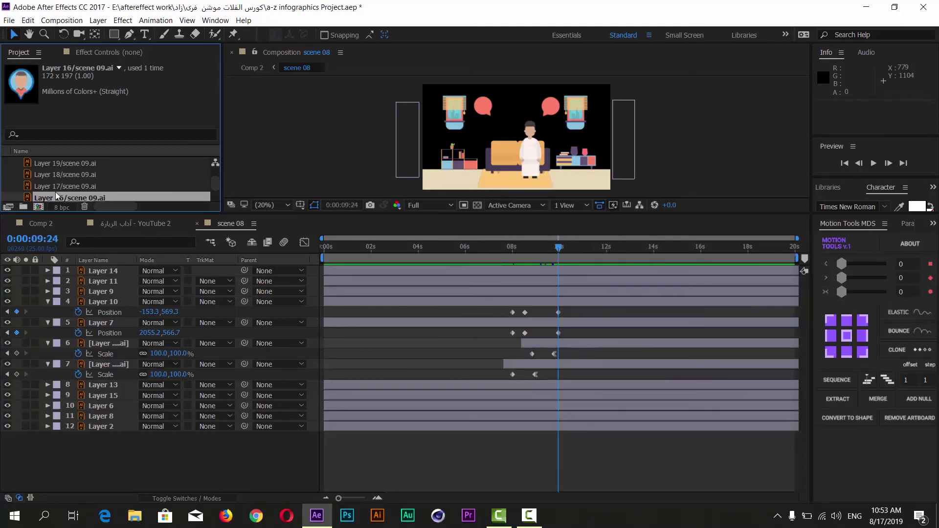
scroll(57, 184, "down", 2)
left_click(58, 174)
left_click(58, 183)
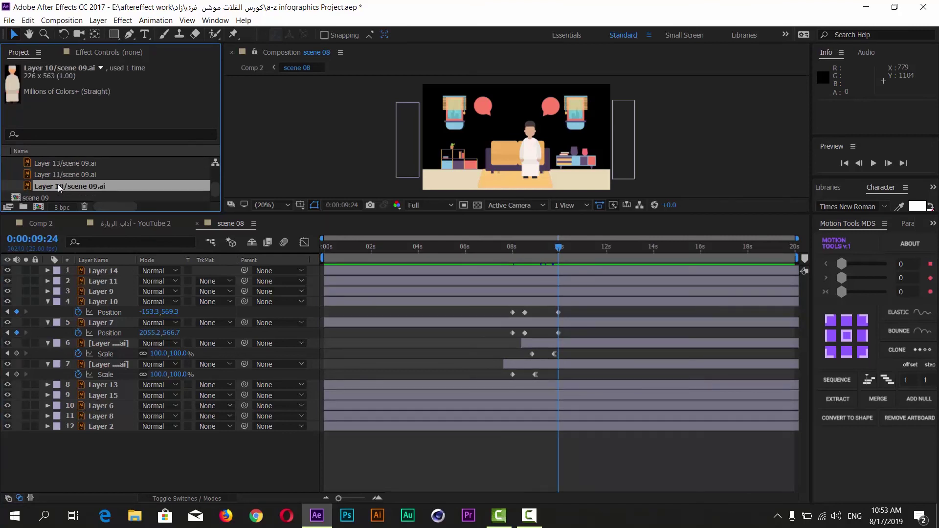
left_click_drag(84, 254, 101, 368)
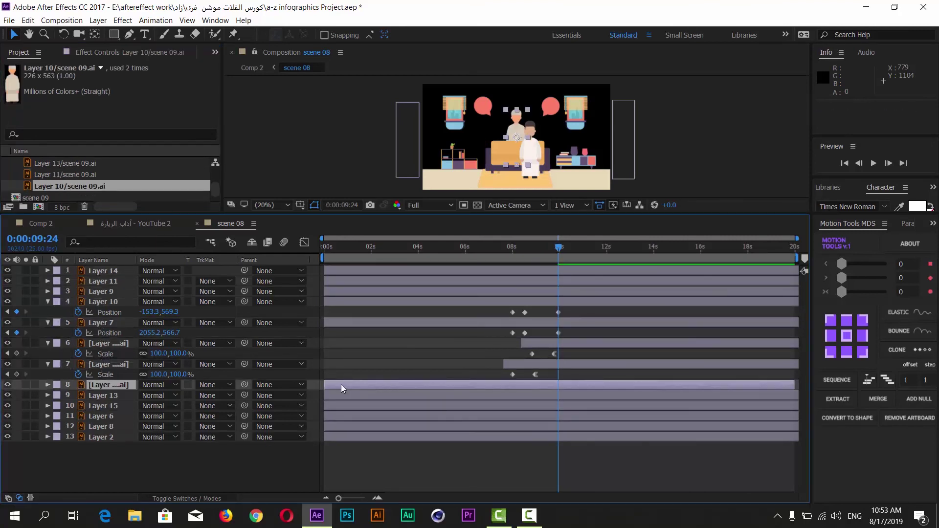
left_click_drag(327, 386, 461, 386)
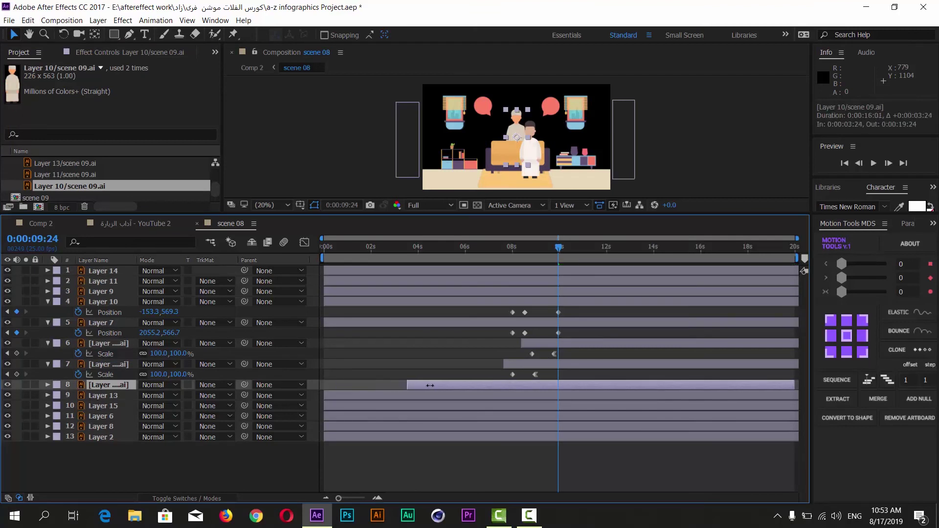
left_click_drag(105, 385, 100, 336)
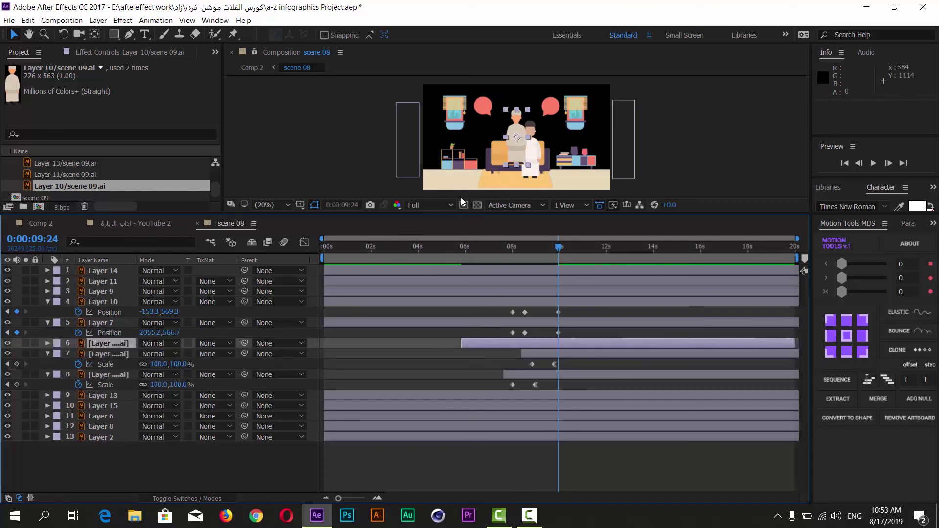
Step: Position the elder on the sofa's left side and trim his layer to start at 9:24
left_click_drag(467, 214, 472, 295)
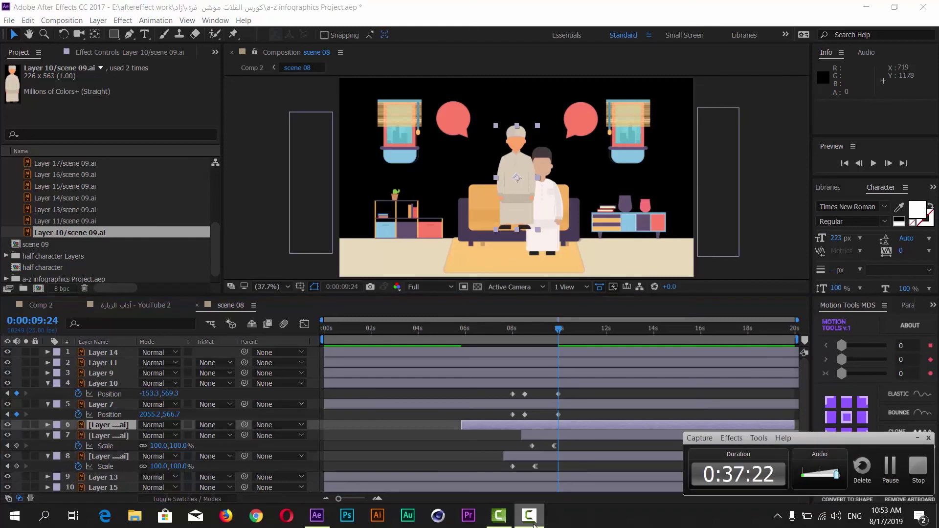
left_click_drag(518, 178, 496, 208)
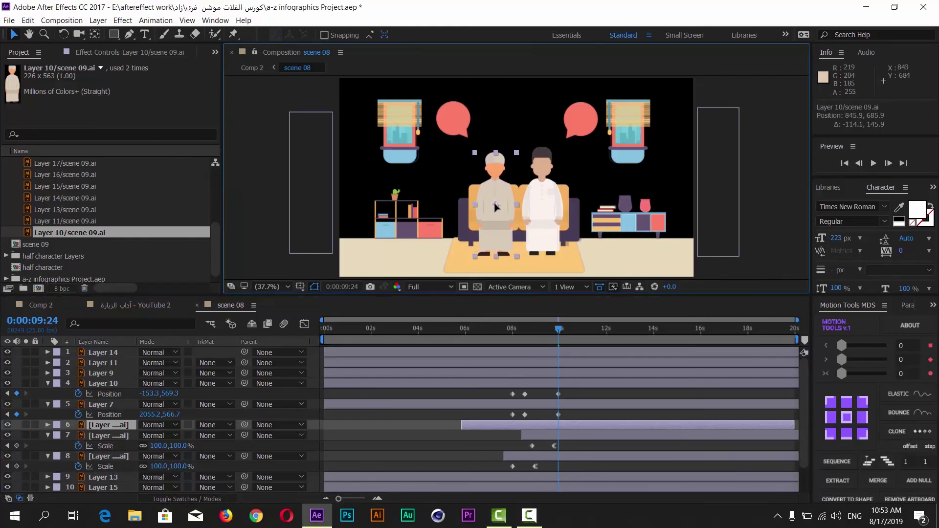
left_click_drag(496, 207, 497, 208)
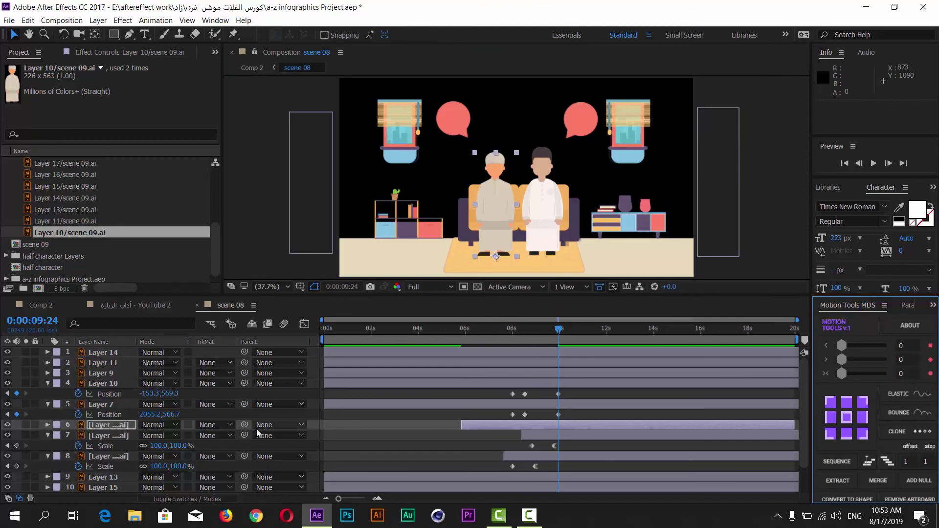
left_click(100, 426)
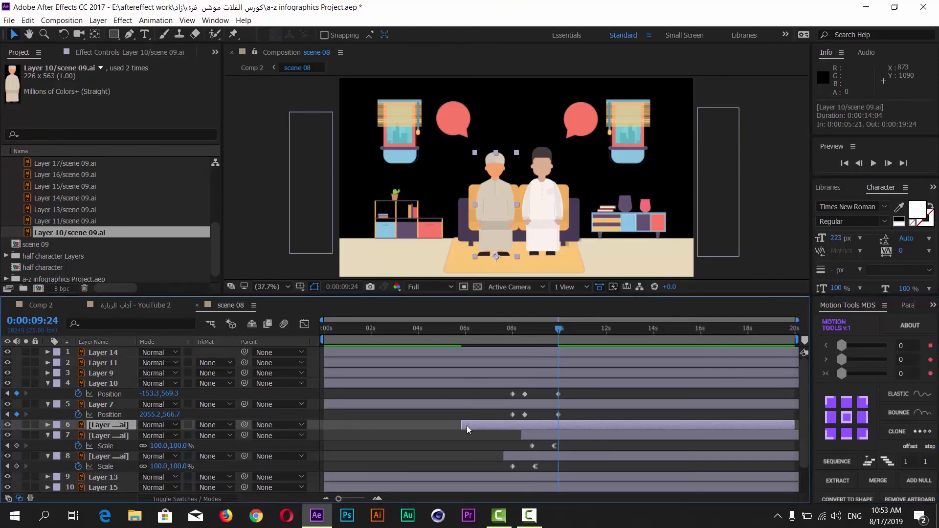
left_click_drag(462, 425, 558, 424)
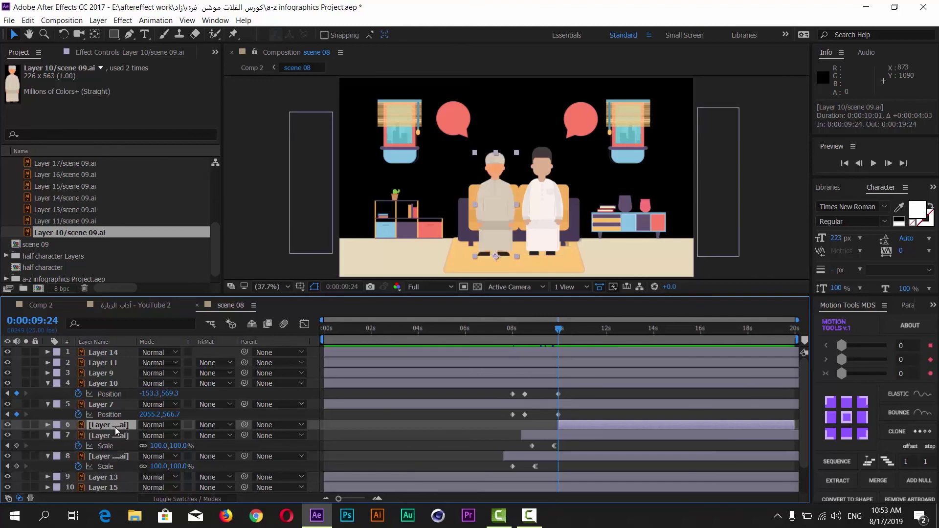
Step: Keyframe the elder's Scale at 0% at 9:24 and 100% at 11:06
key("s")
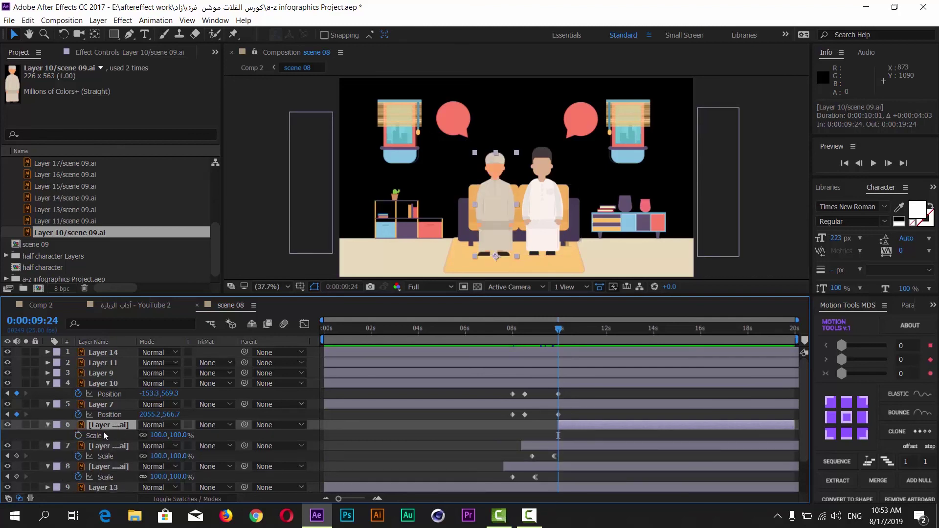
left_click(78, 435)
left_click_drag(562, 436, 590, 436)
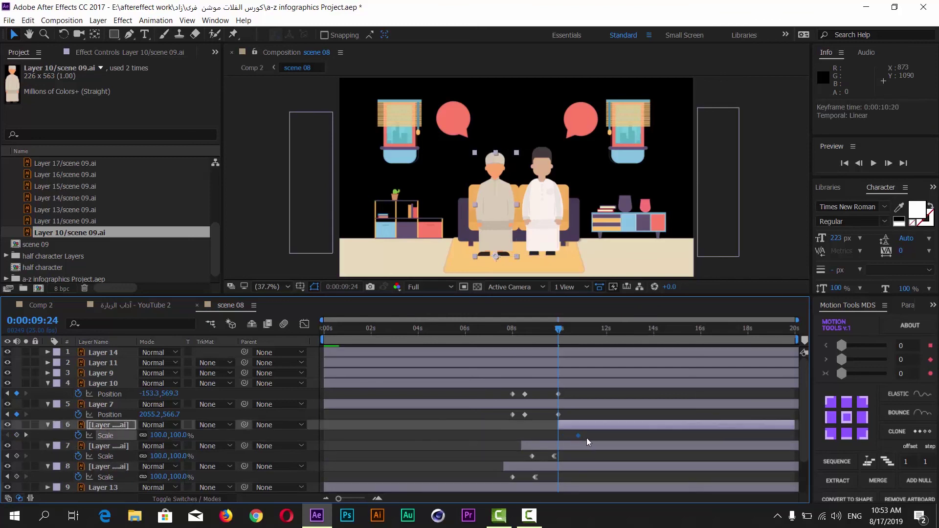
left_click(179, 435)
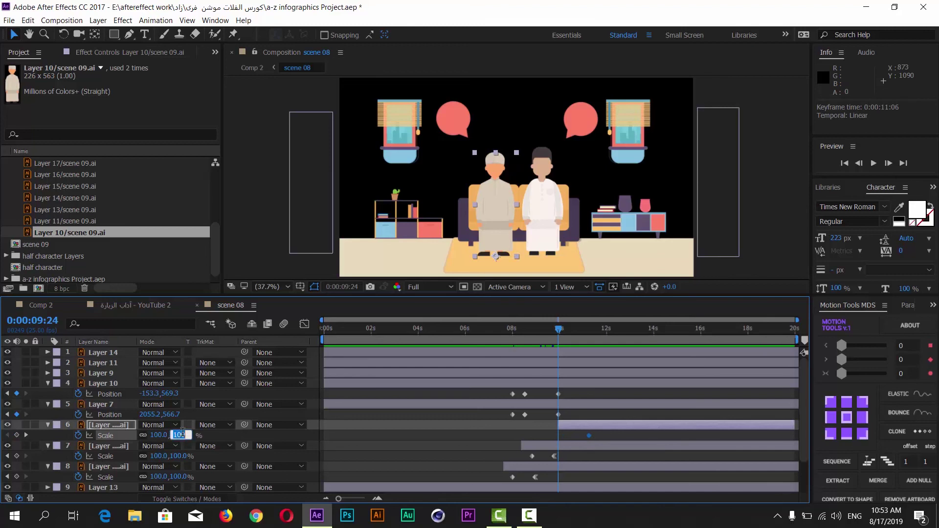
type("0")
key("Return")
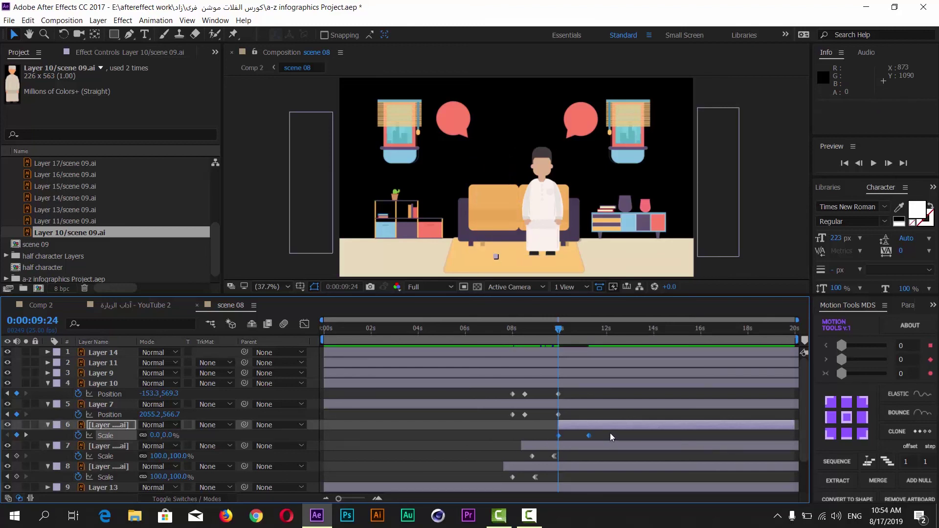
Step: Apply Easy Ease In to the 11:06 scale keyframe, preview the elder growing in, then show YouTube 2
left_click_drag(610, 433, 585, 438)
right_click(586, 433)
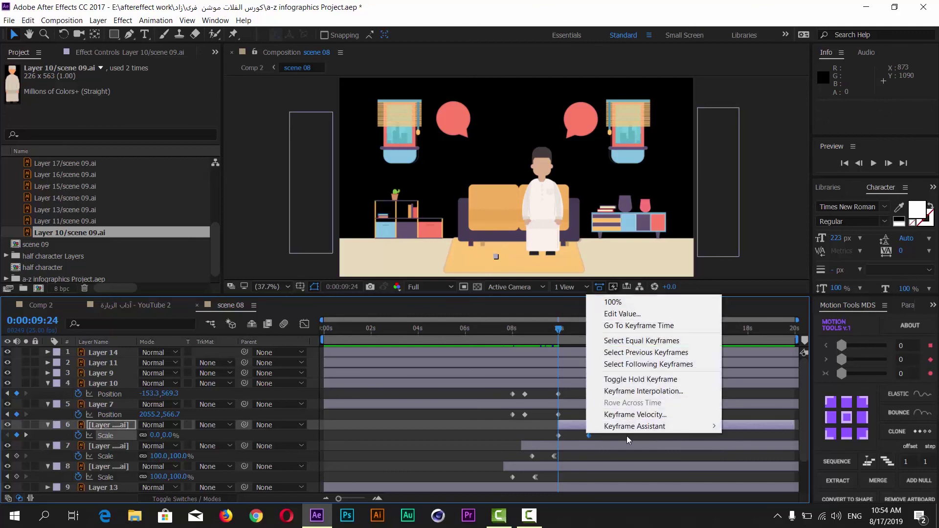
mouse_move(703, 427)
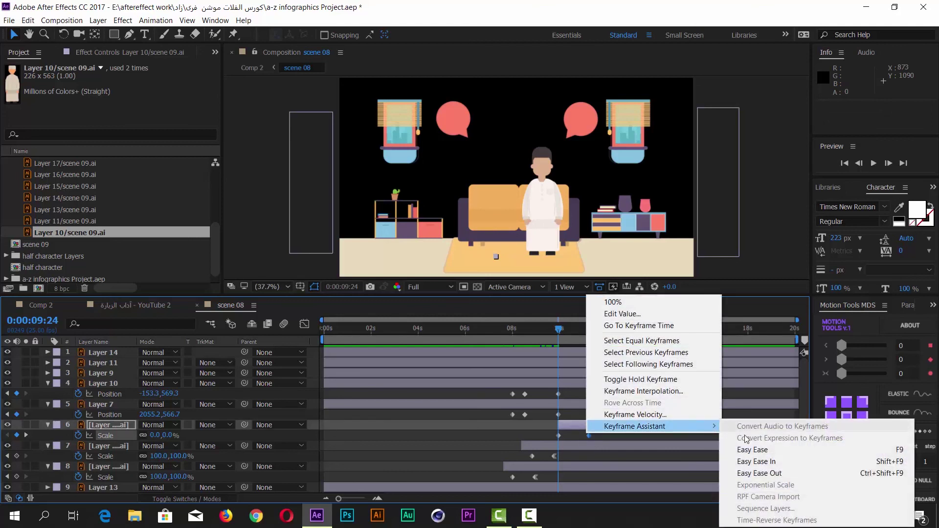
left_click(753, 464)
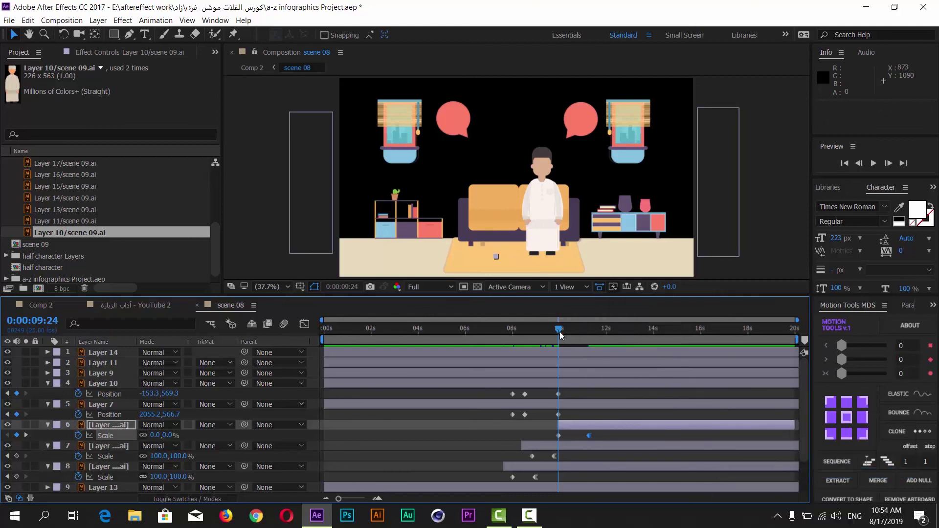
mouse_move(560, 332)
left_mouse_down()
mouse_move(548, 336)
mouse_move(589, 337)
left_mouse_up()
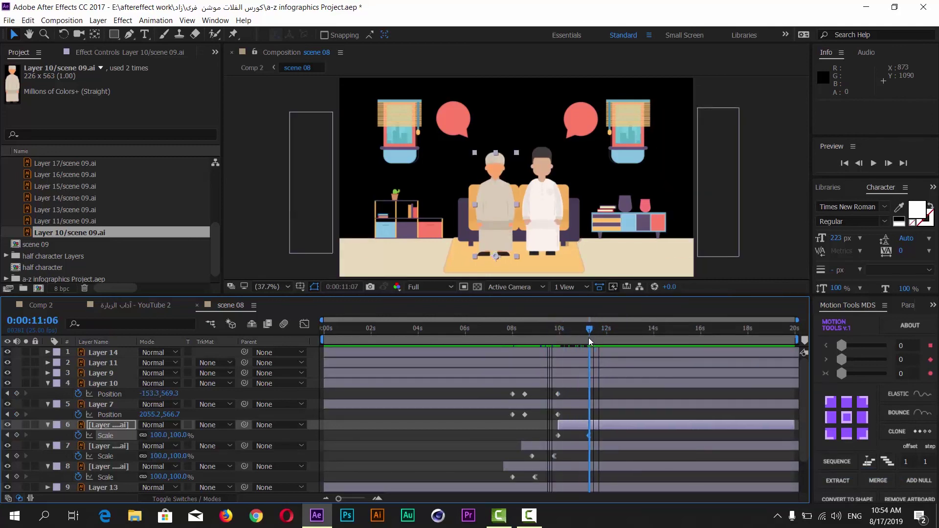
left_click(141, 305)
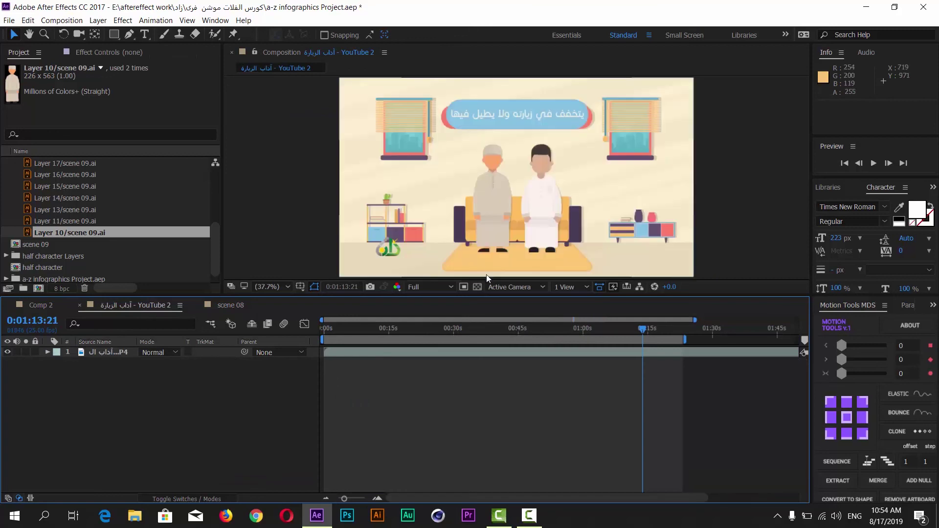
Step: Scrub the YouTube 2 reference to 1:17:02 and select Layer 17, 16 and 15/scene 09.ai icons
left_click_drag(642, 329, 657, 330)
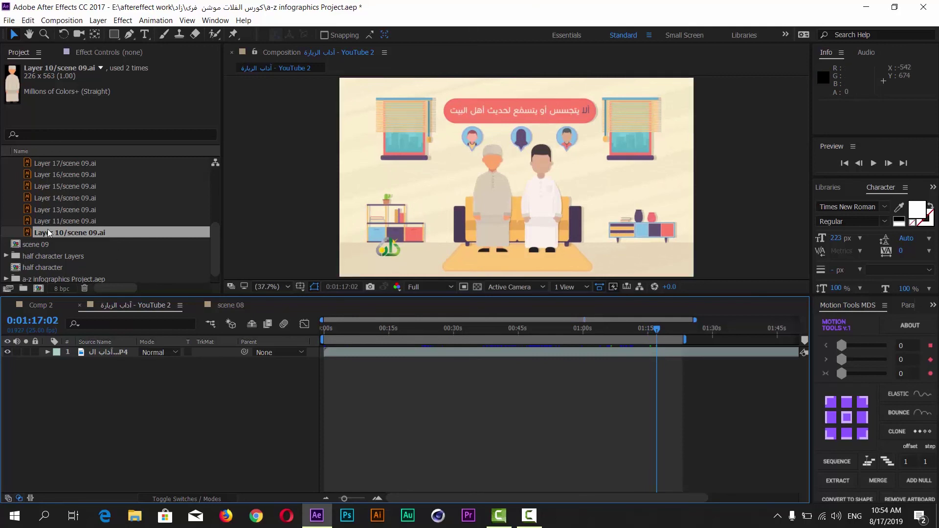
left_click(64, 219)
left_click(65, 206)
left_click(67, 199)
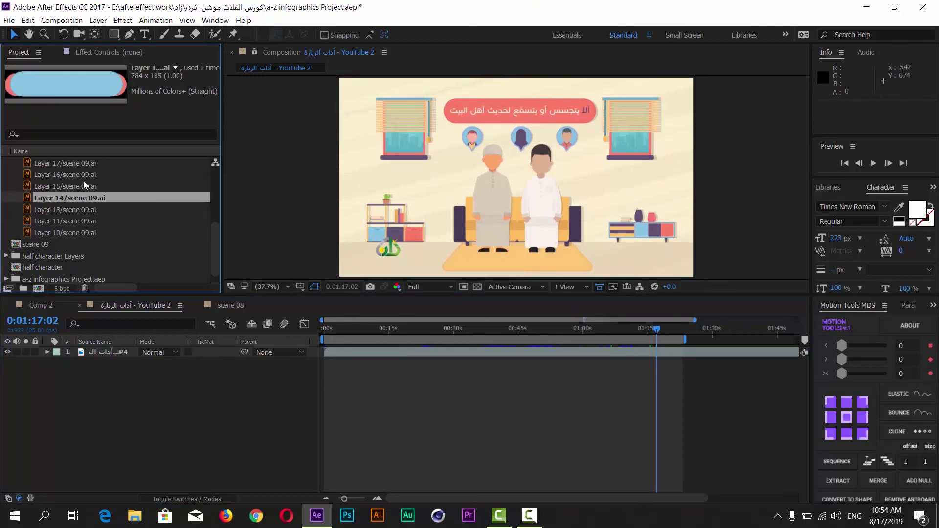
left_click(73, 186)
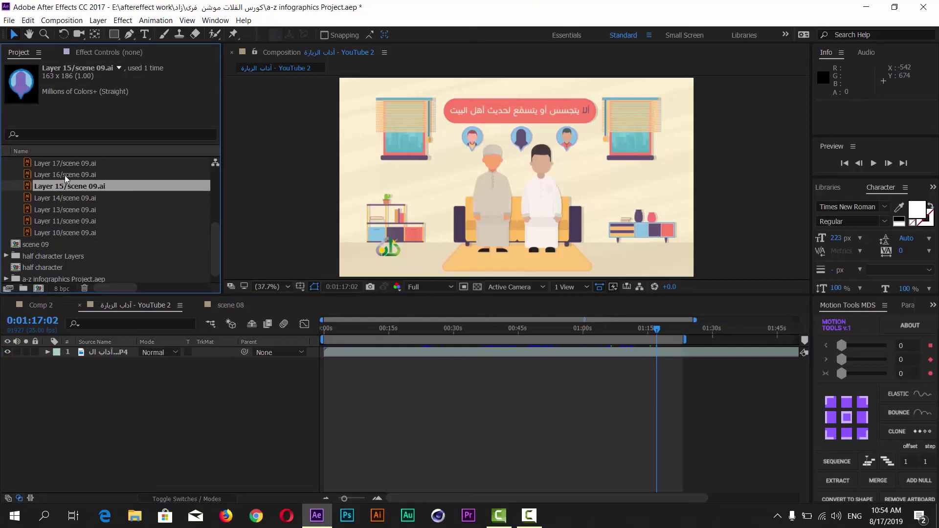
left_click(64, 175)
left_click(66, 166)
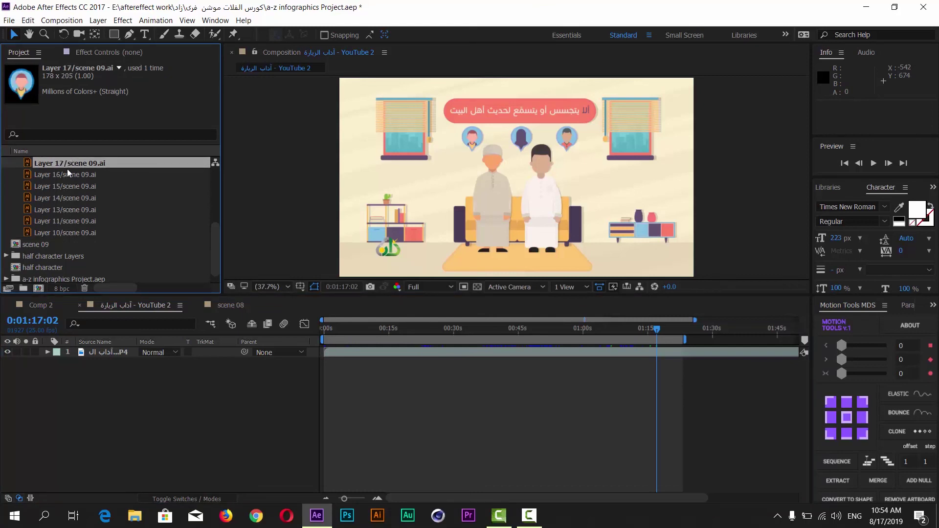
left_click(66, 175, "ctrl")
left_click(63, 186, "ctrl")
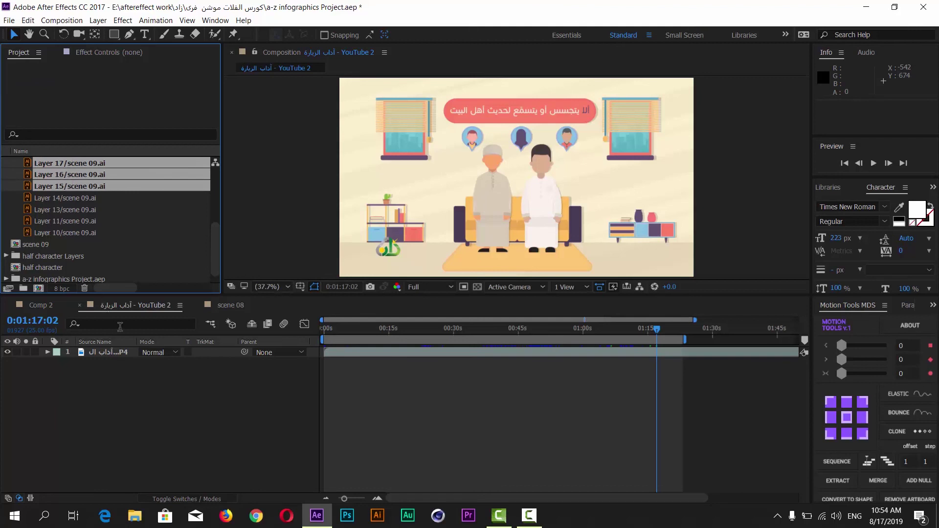
Step: Bring the three profile icon layers into scene 08 just below Layer 10
left_click(219, 307)
mouse_move(70, 174)
left_mouse_down()
mouse_move(72, 333)
mouse_move(96, 465)
left_mouse_up()
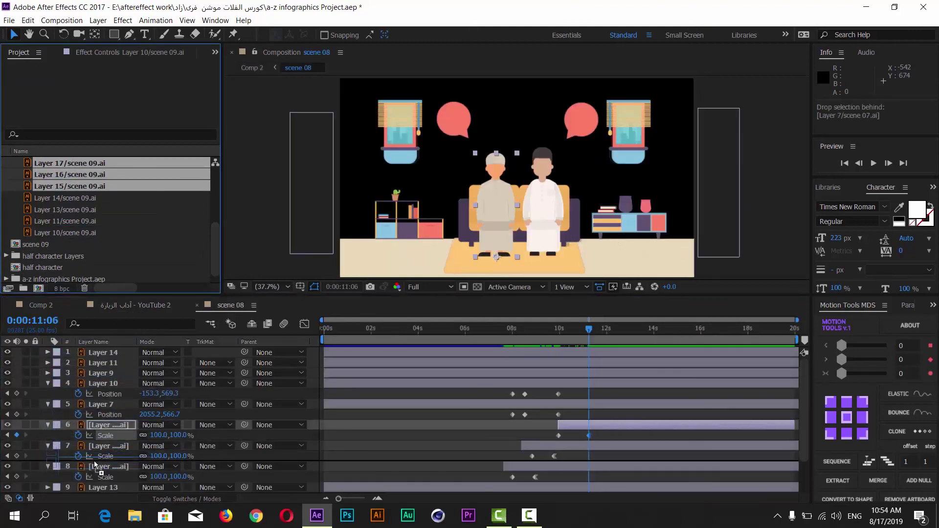
left_click_drag(96, 465, 94, 386)
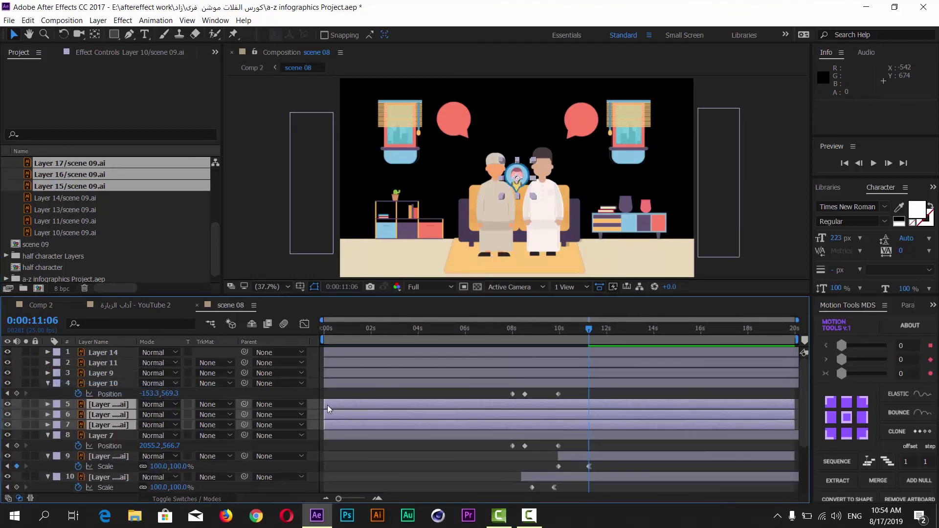
left_click_drag(327, 405, 573, 399)
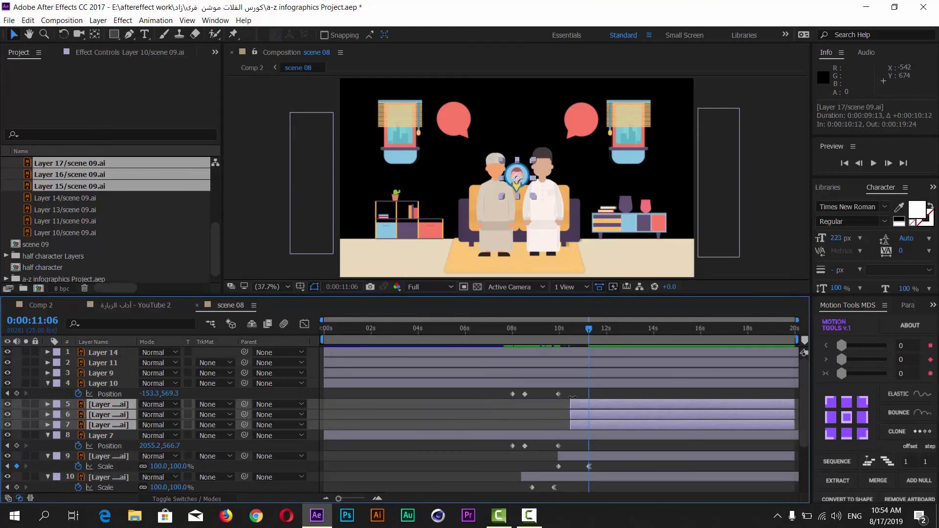
Step: Shift the icon layers to start at 11:01 and enlarge the composition view at that moment
left_click_drag(568, 338, 576, 335)
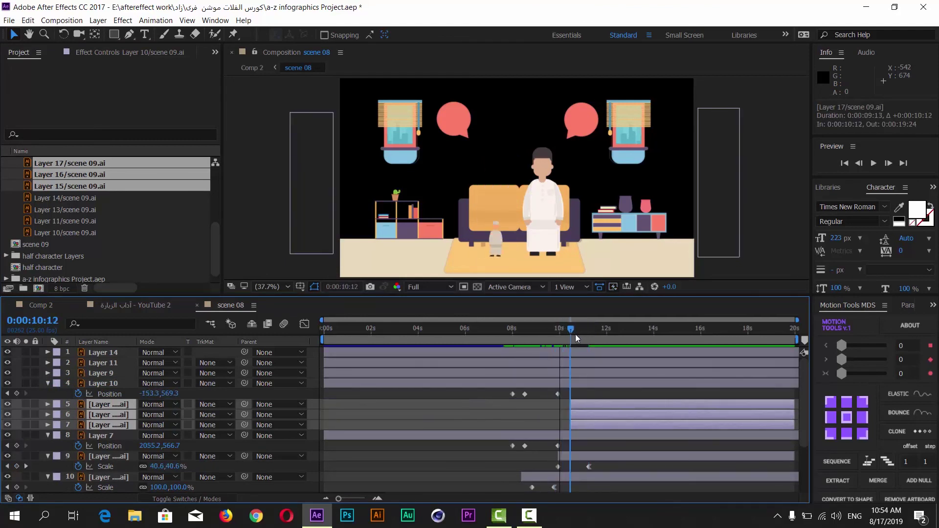
left_click(583, 335)
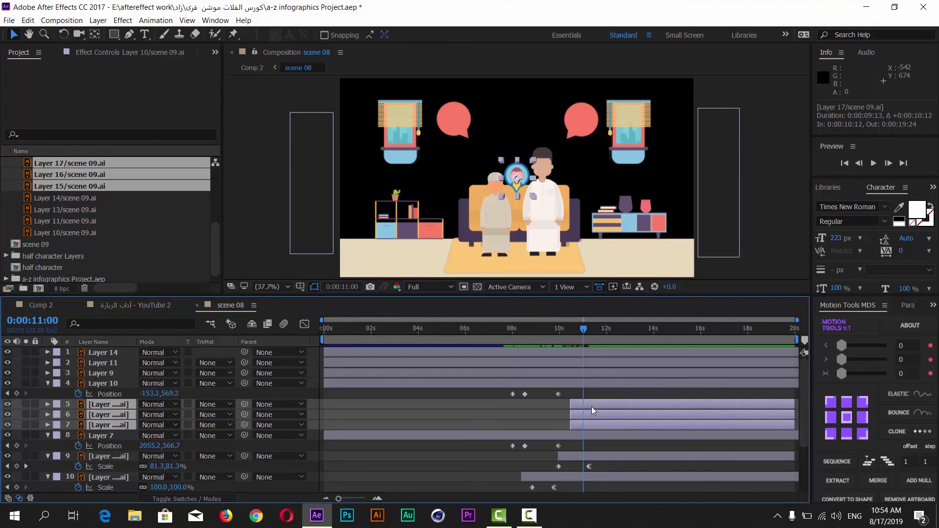
left_click_drag(591, 406, 603, 403)
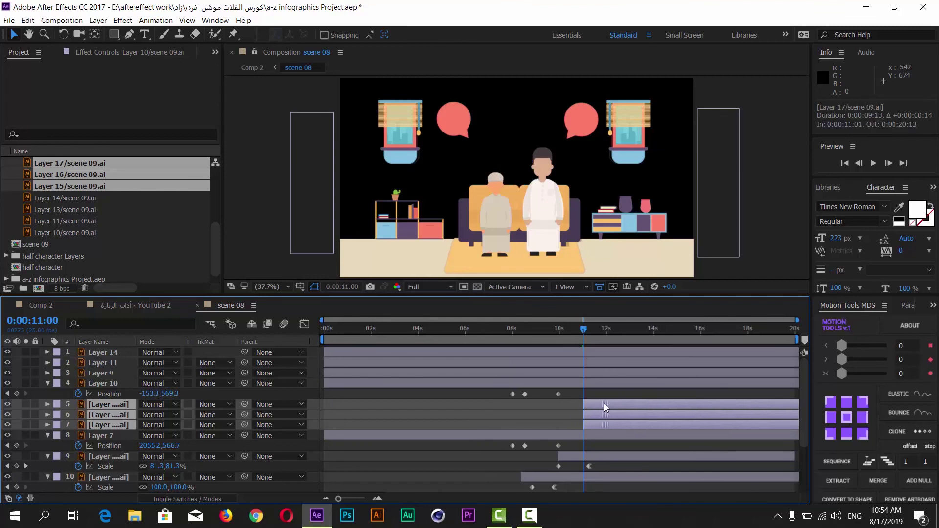
left_click_drag(598, 331, 620, 331)
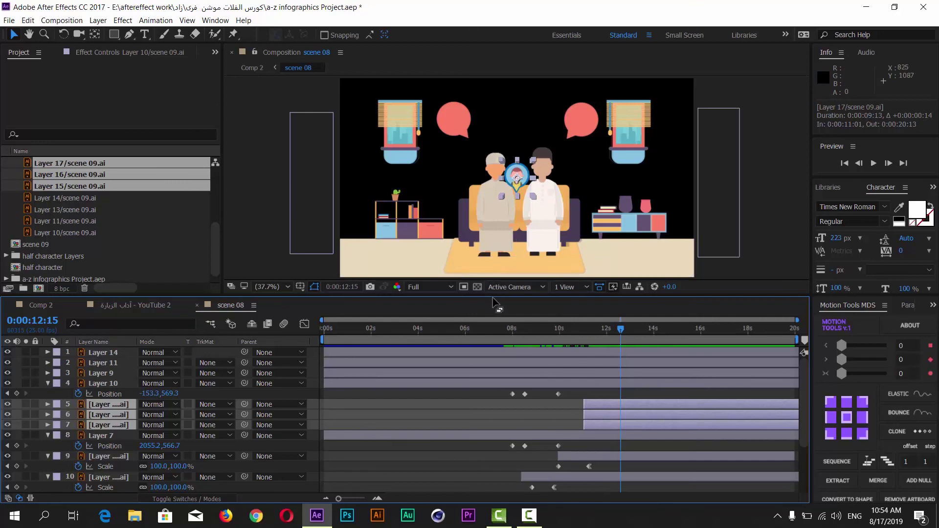
left_click_drag(493, 295, 492, 357)
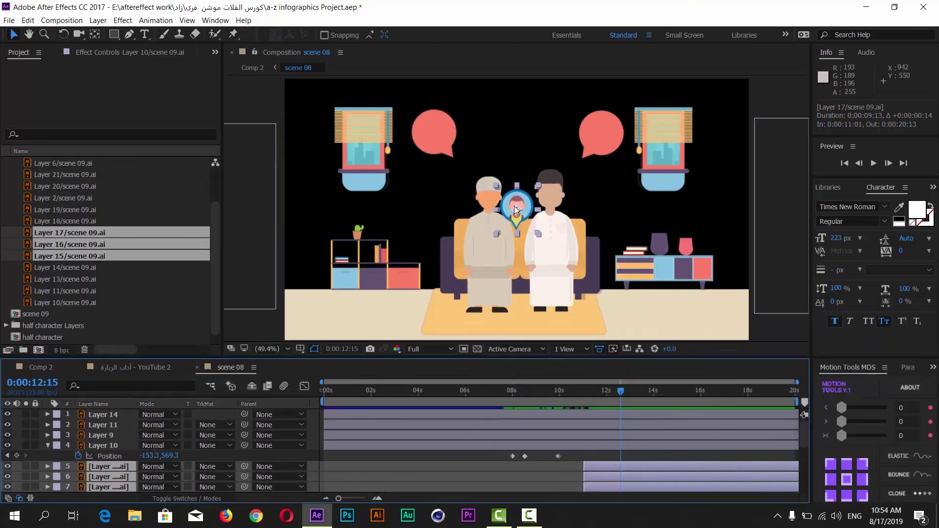
Step: Spread the head icons into a row above the pair and nudge both speech bubbles up and outward
left_click_drag(516, 211, 519, 164)
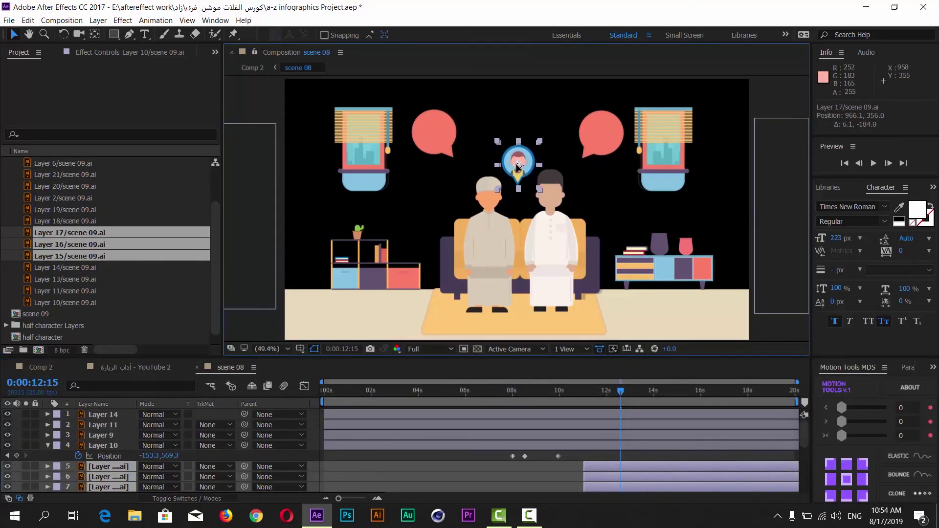
left_click(518, 165)
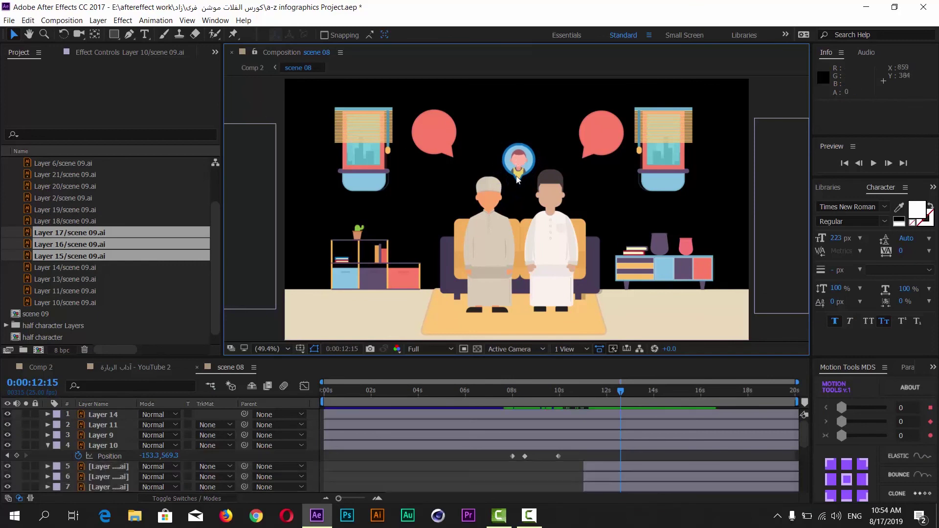
left_click_drag(519, 167, 471, 170)
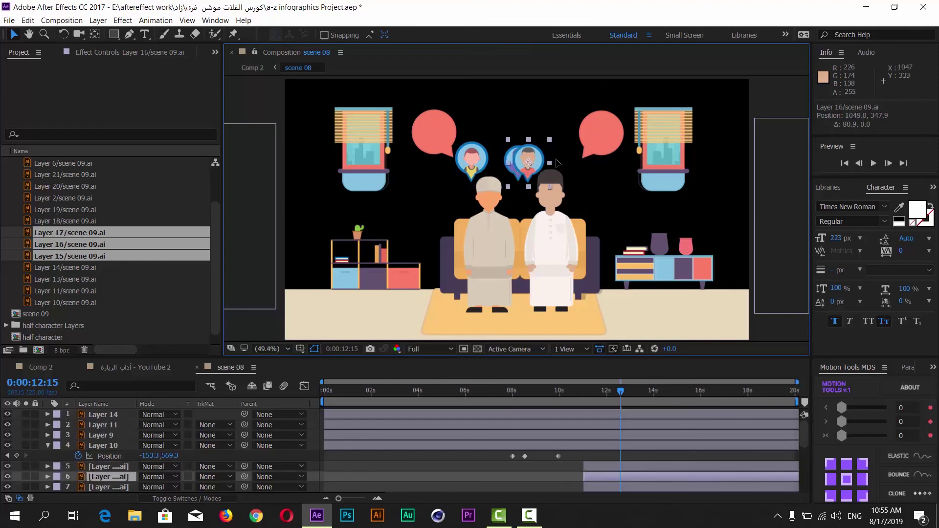
left_click_drag(520, 159, 581, 166)
left_click_drag(603, 130, 605, 126)
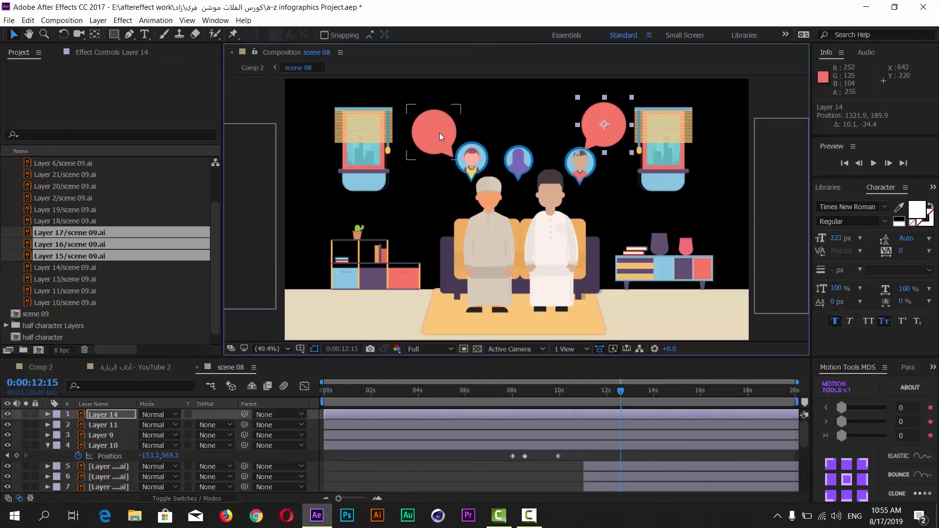
left_click_drag(435, 134, 424, 128)
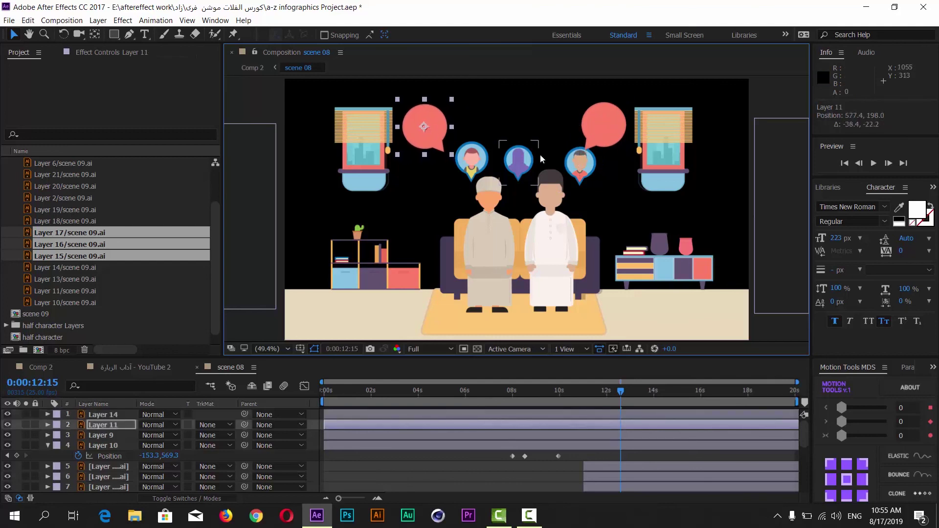
Step: Fine-tune the left head icon, move Layer 17's anchor to bottom center, then show YouTube 2
left_click(466, 160)
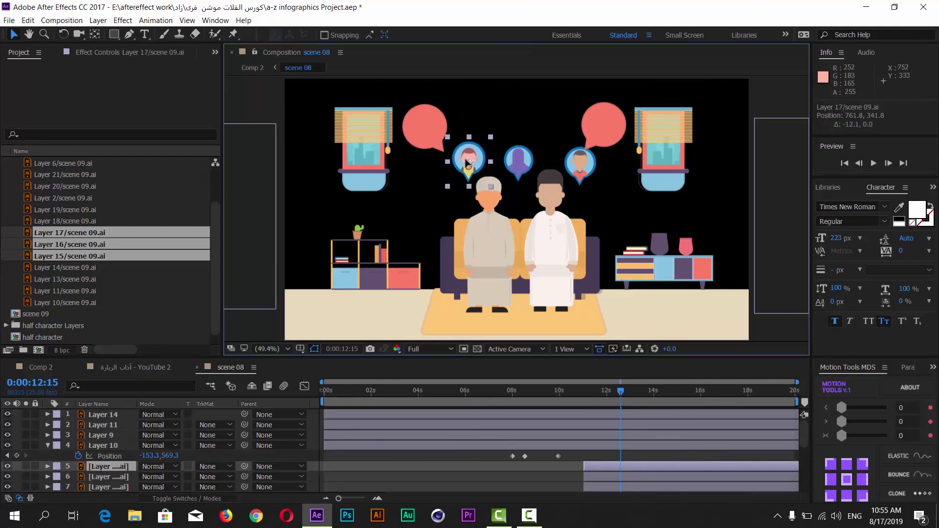
left_click_drag(469, 160, 466, 160)
double_click(519, 163)
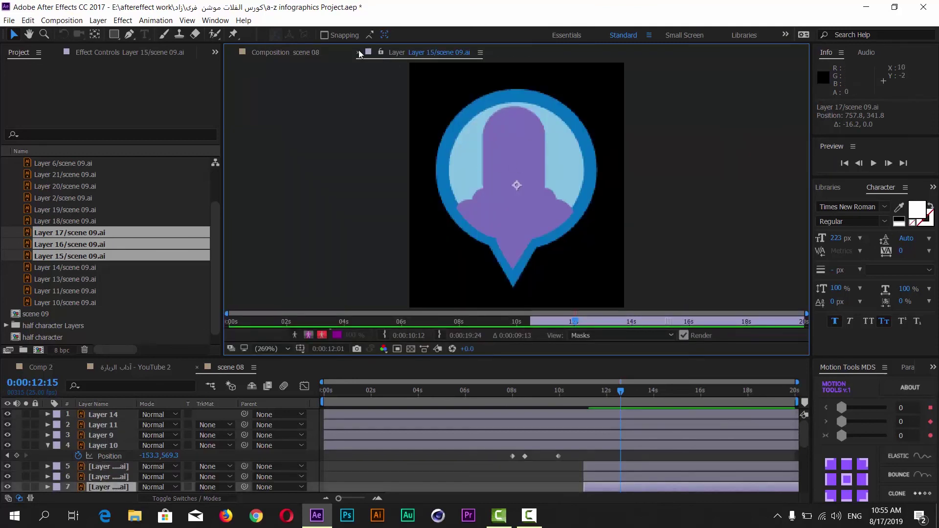
left_click(359, 52)
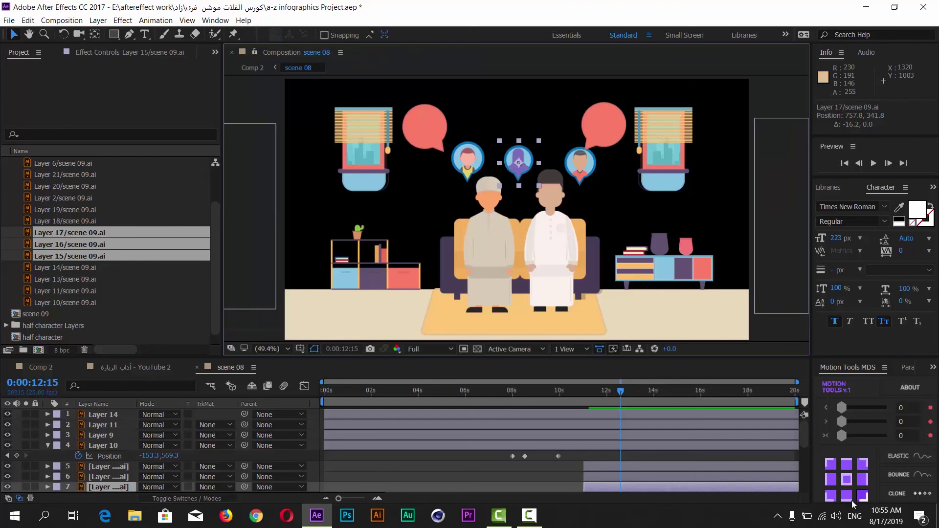
left_click(580, 168)
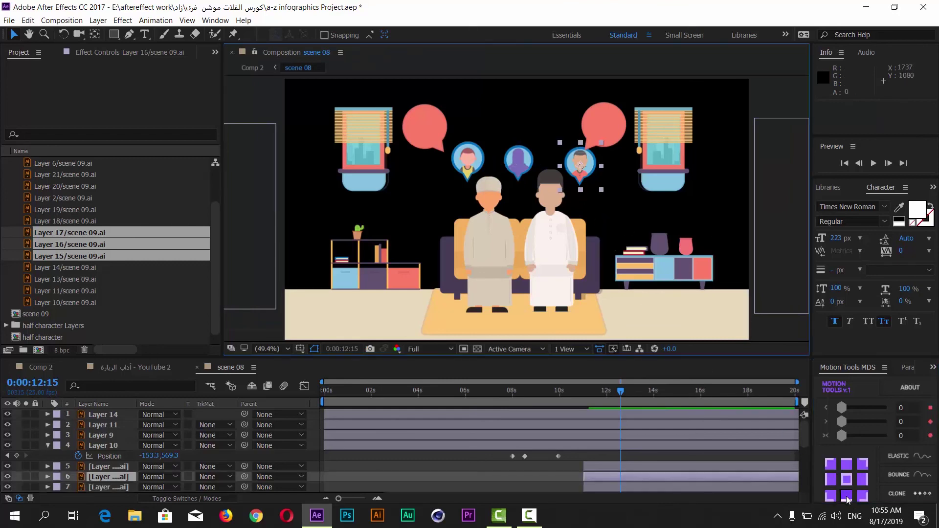
key("ctrl+Up")
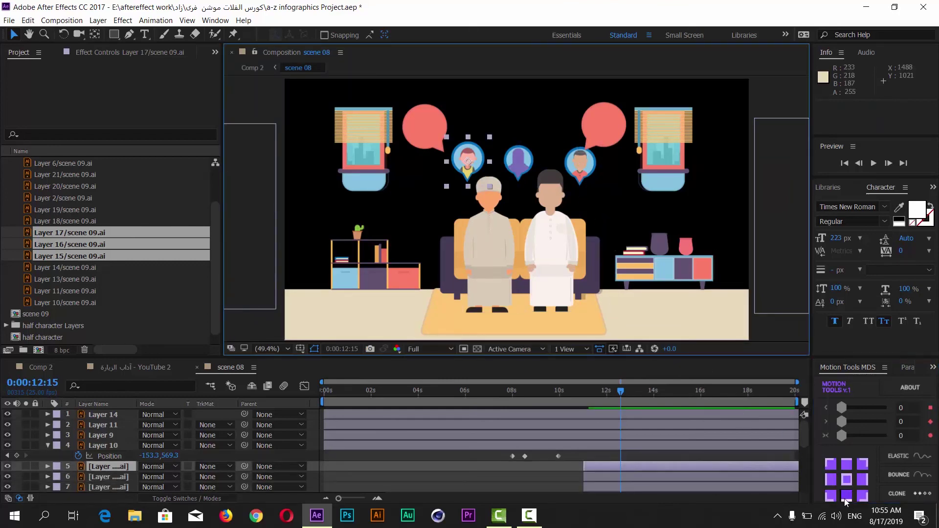
left_click(846, 498)
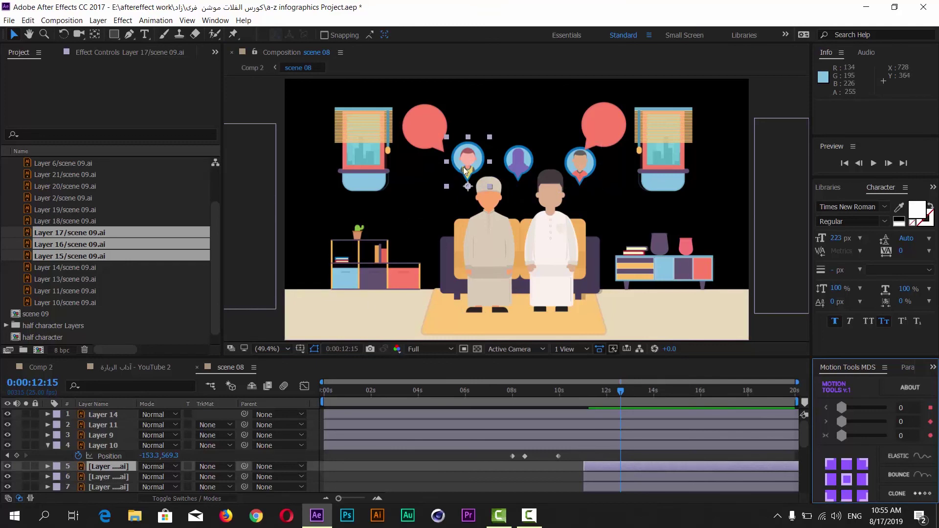
left_click_drag(471, 163, 472, 166)
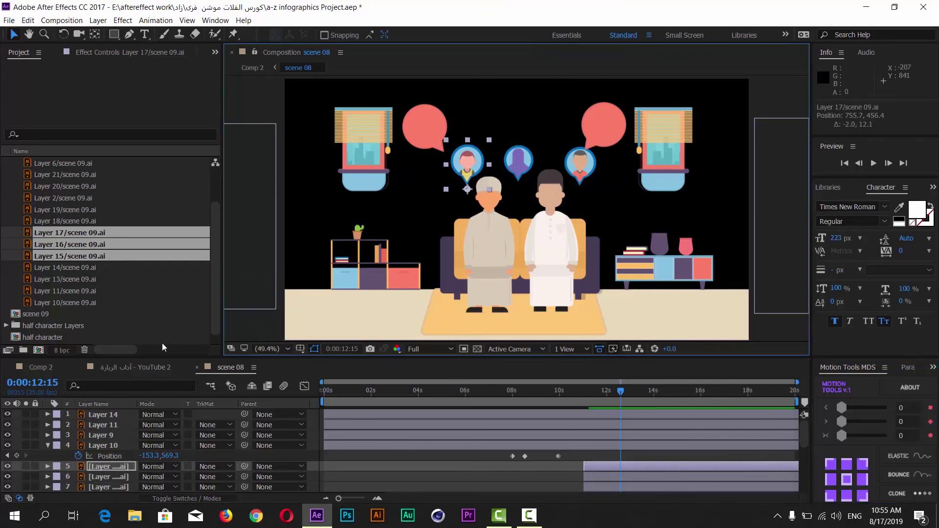
left_click(137, 367)
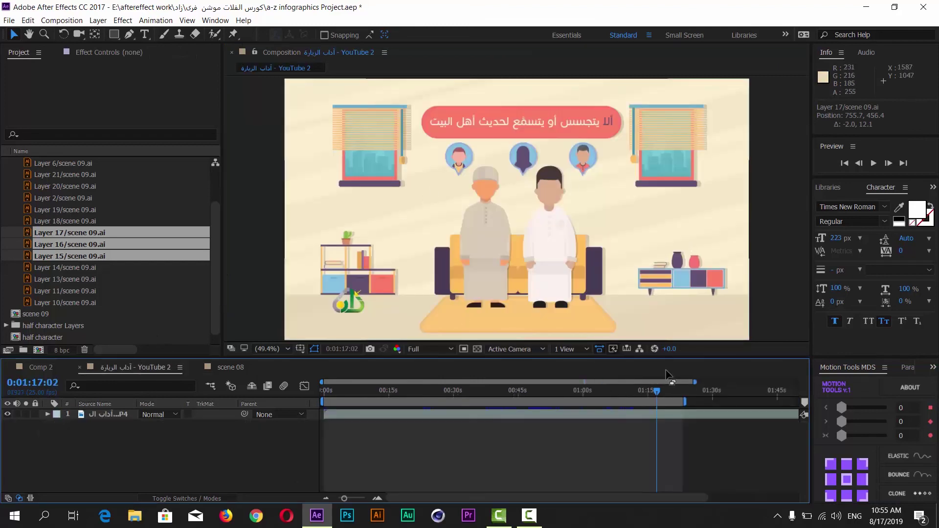
Step: Widen the YouTube 2 time navigator and scrub the reference back to the door scene at 0:00:57:10
left_click_drag(685, 402, 826, 407)
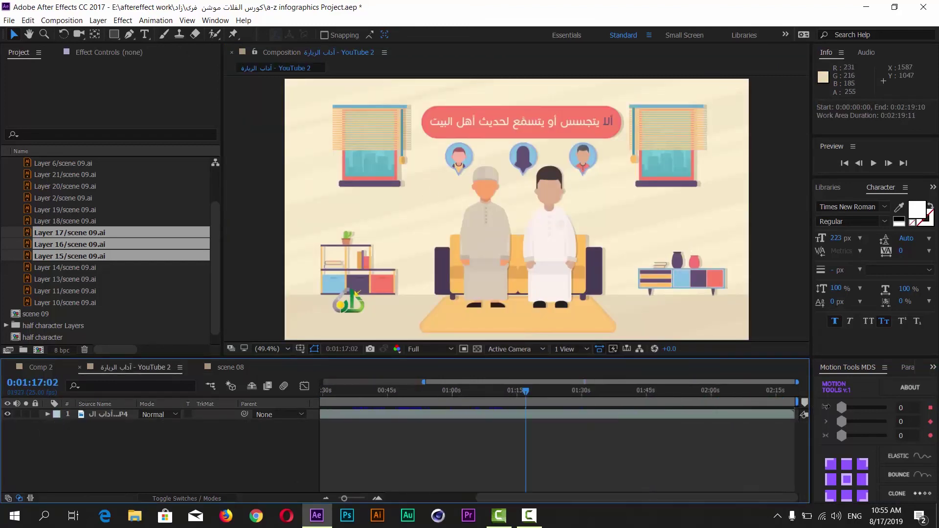
left_click_drag(424, 382, 322, 383)
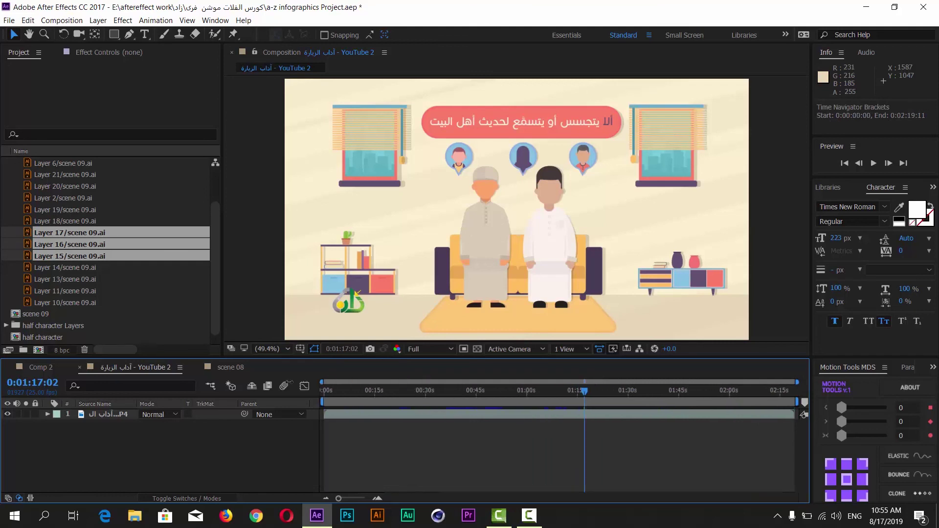
left_click_drag(586, 393, 598, 394)
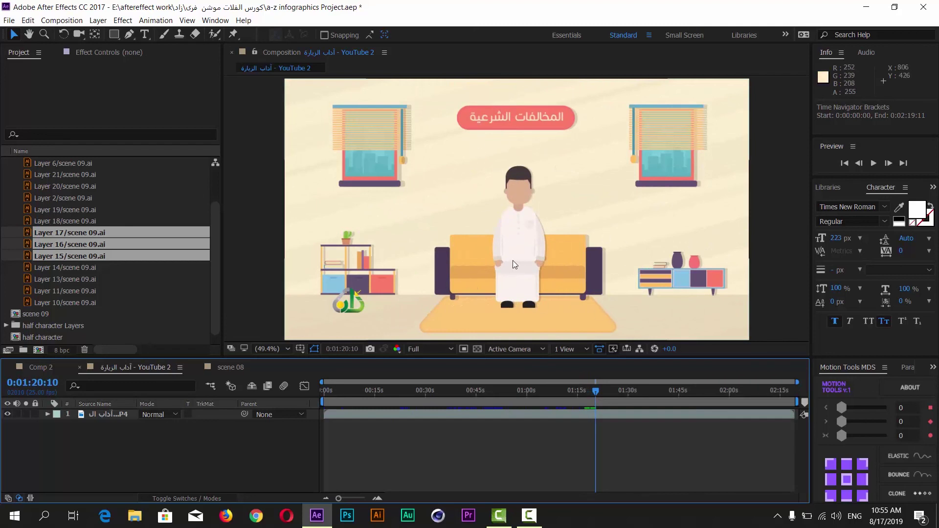
left_click_drag(601, 392, 622, 392)
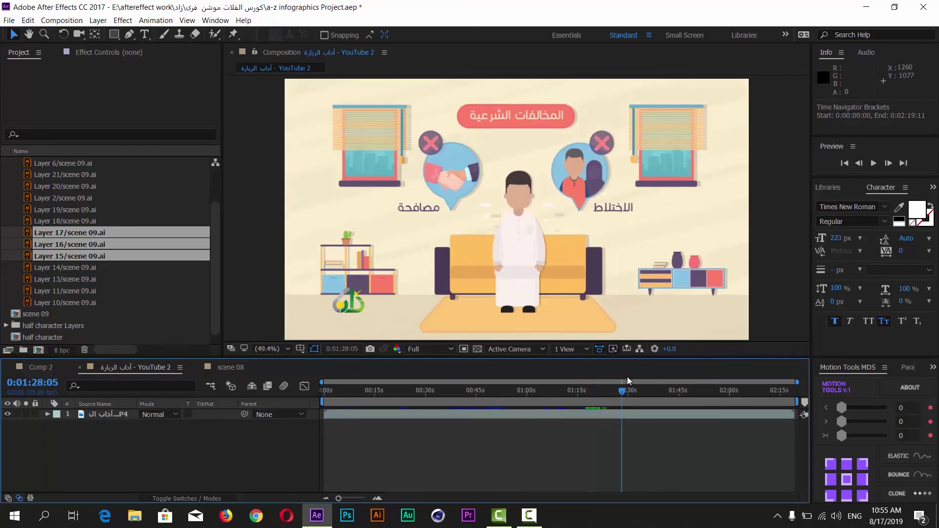
mouse_move(626, 394)
left_mouse_down()
mouse_move(695, 402)
mouse_move(687, 400)
left_mouse_up()
left_click_drag(586, 406, 520, 402)
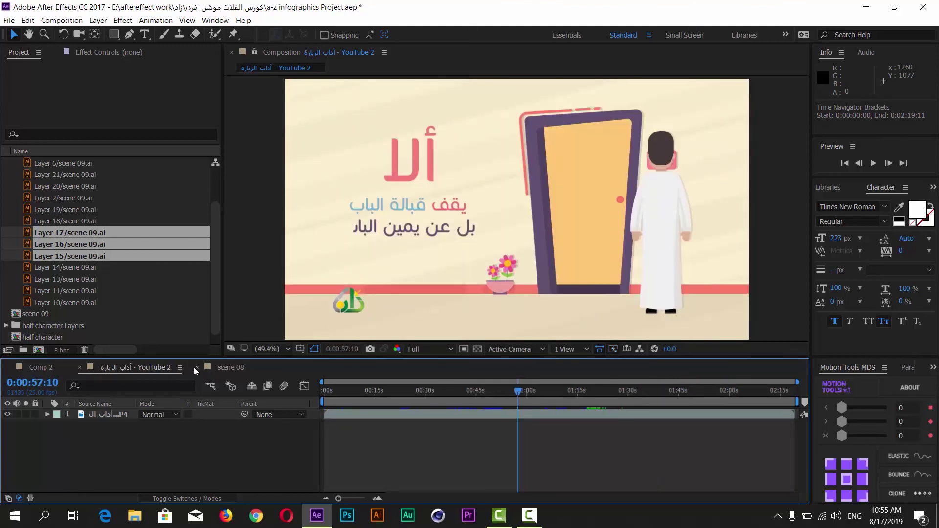
Step: In Comp 2, lengthen the scene 08 layer and push scene 09 to start at 1:15:11
left_click(197, 368)
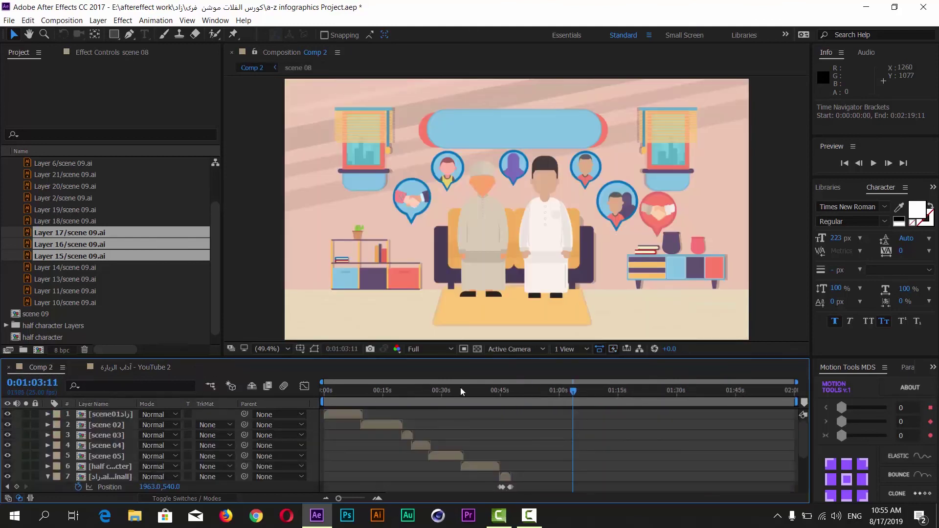
left_click_drag(568, 390, 567, 389)
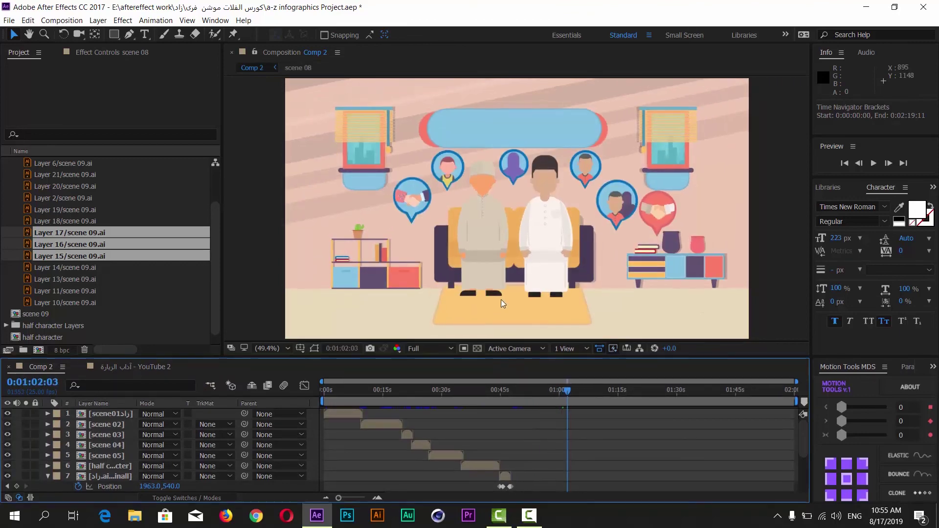
left_click_drag(503, 359, 489, 283)
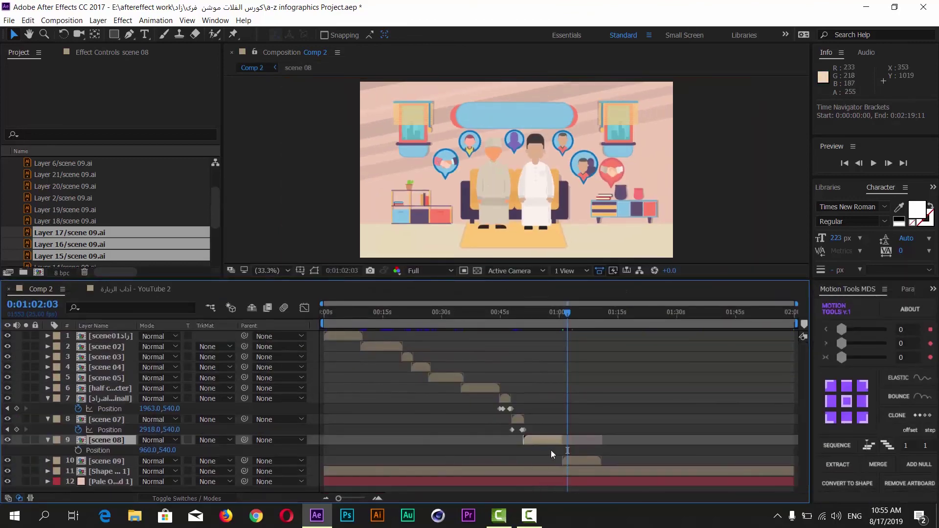
mouse_move(565, 441)
left_mouse_down()
mouse_move(602, 441)
mouse_move(638, 459)
left_mouse_up()
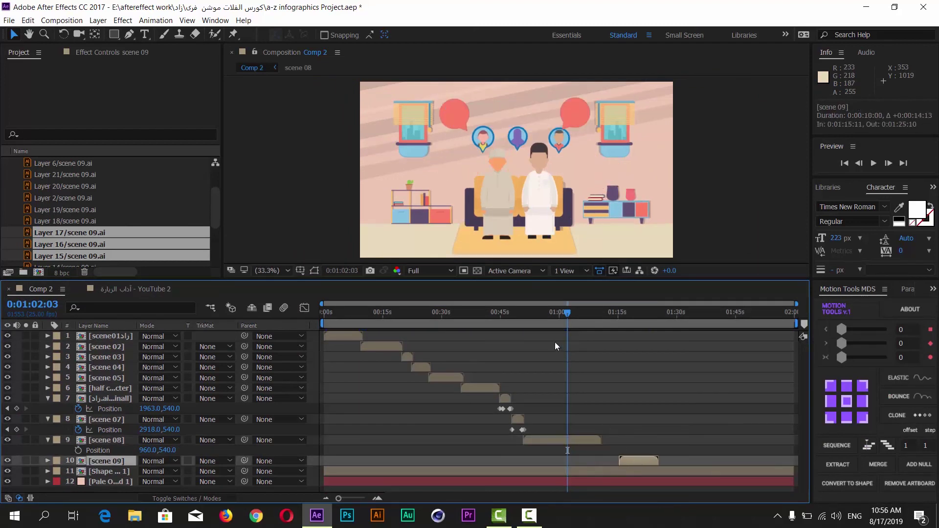
Step: End the work area at 0:01:10:13, where scene 08 ends, and preview it
left_click_drag(568, 314, 588, 314)
left_click_drag(599, 313, 601, 315)
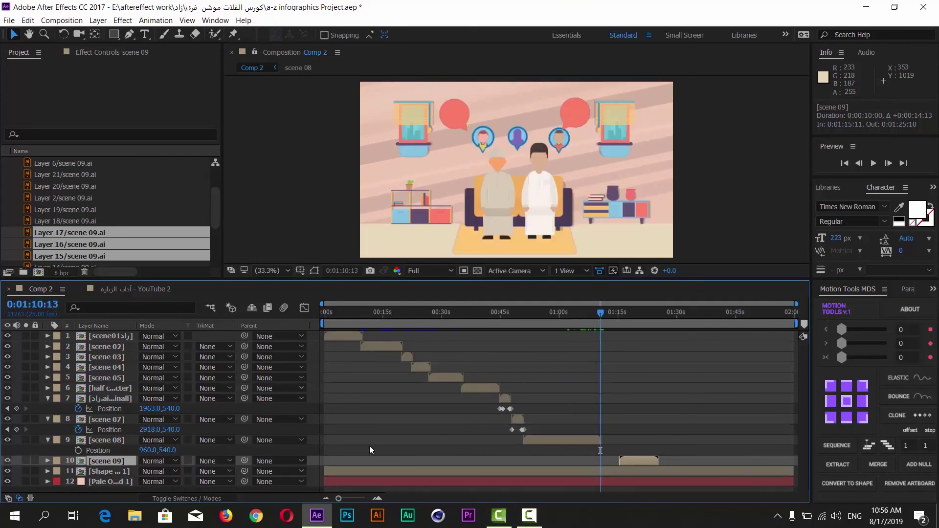
key("n")
key("space")
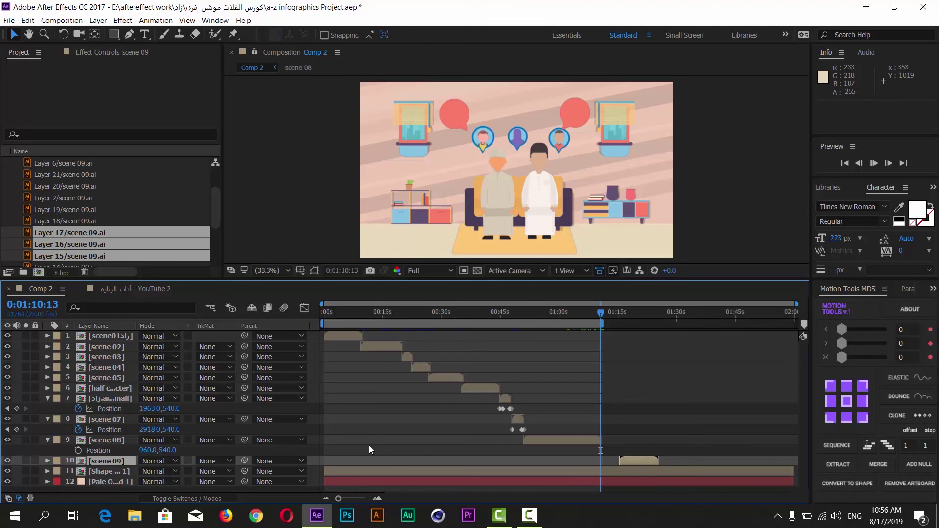